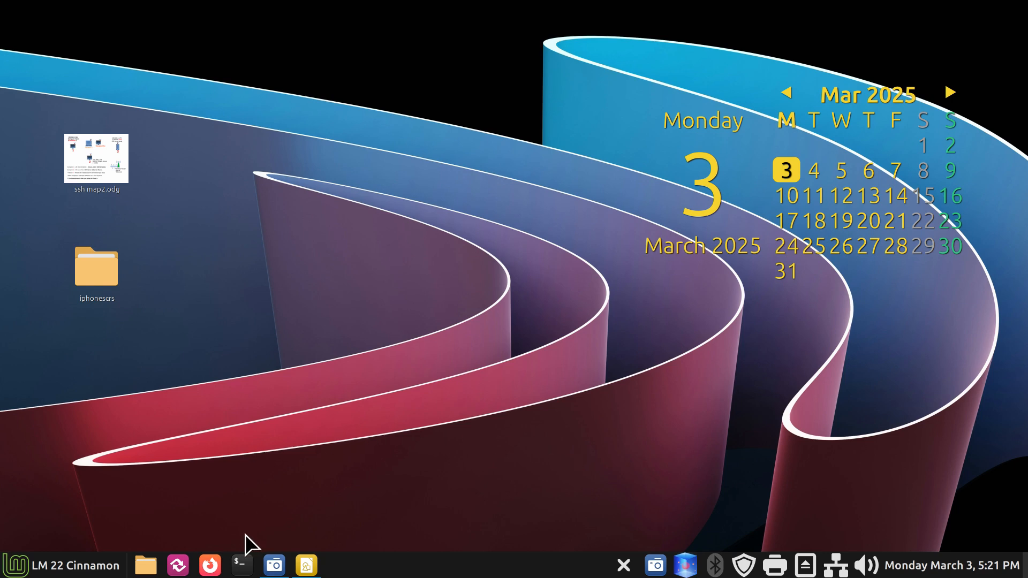
Step: Launch Grsync, review the mx99doc and mx99all sessions, then close it
click(177, 565)
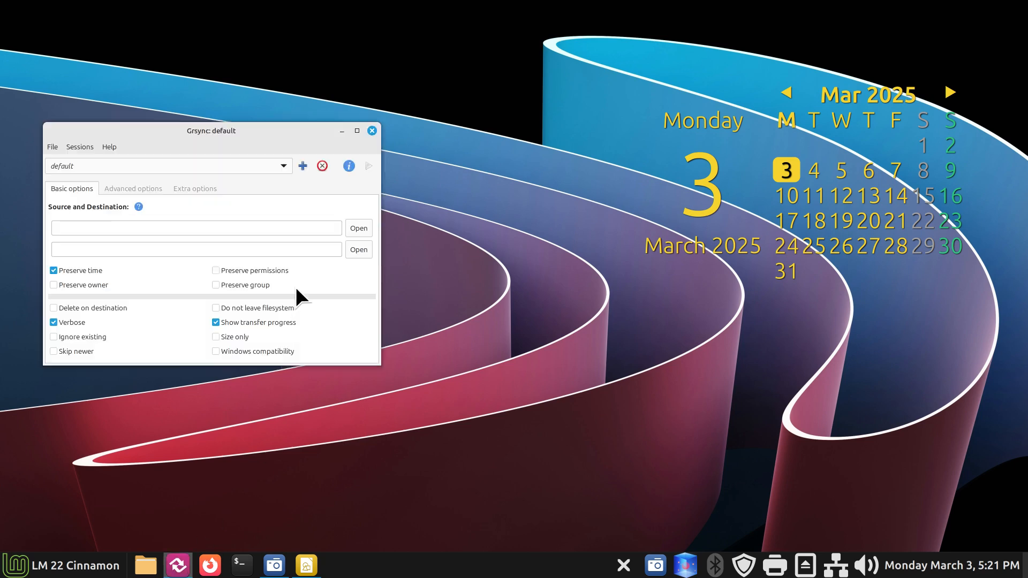
drag(240, 143, 236, 184)
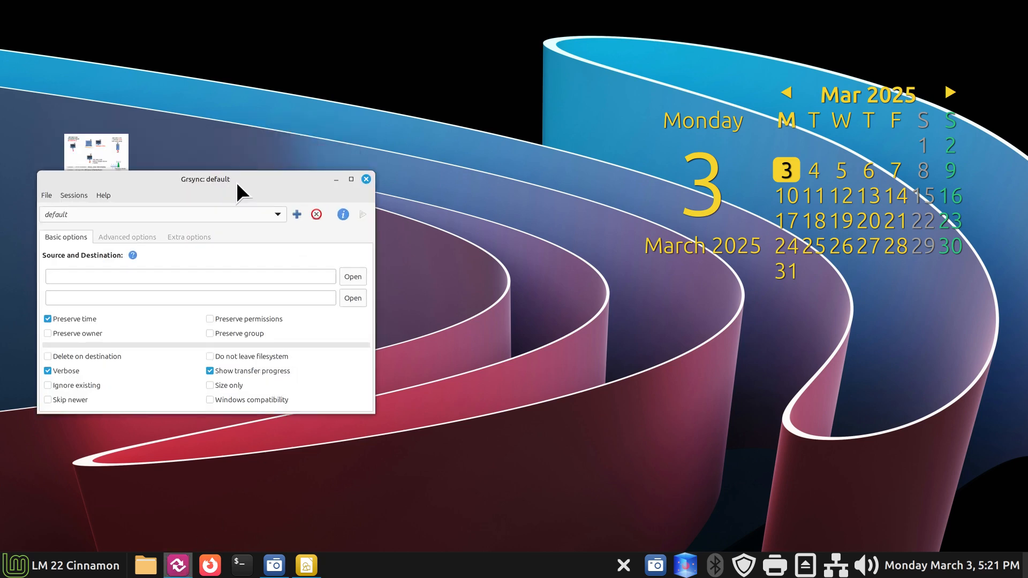
click(275, 213)
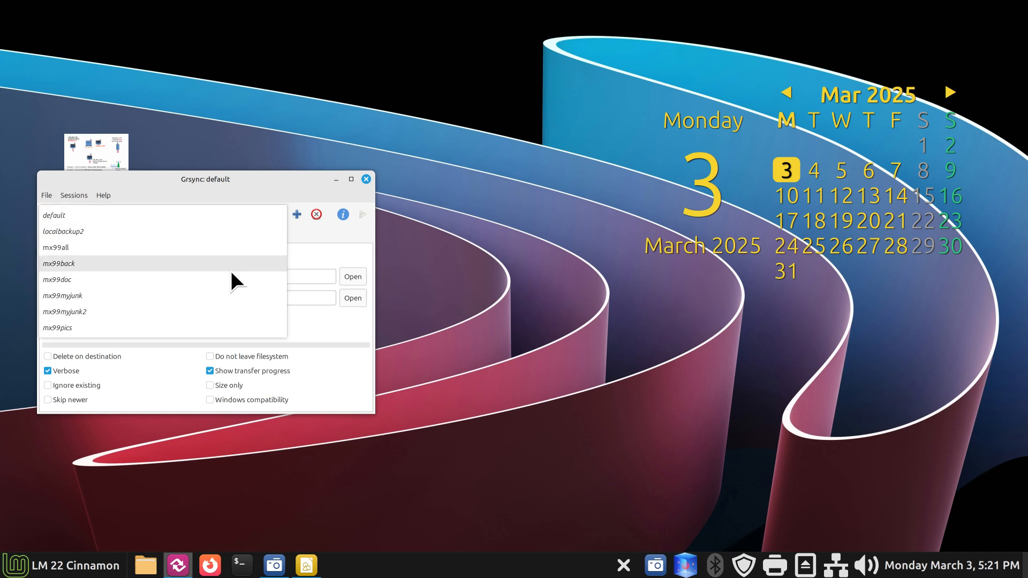
click(221, 280)
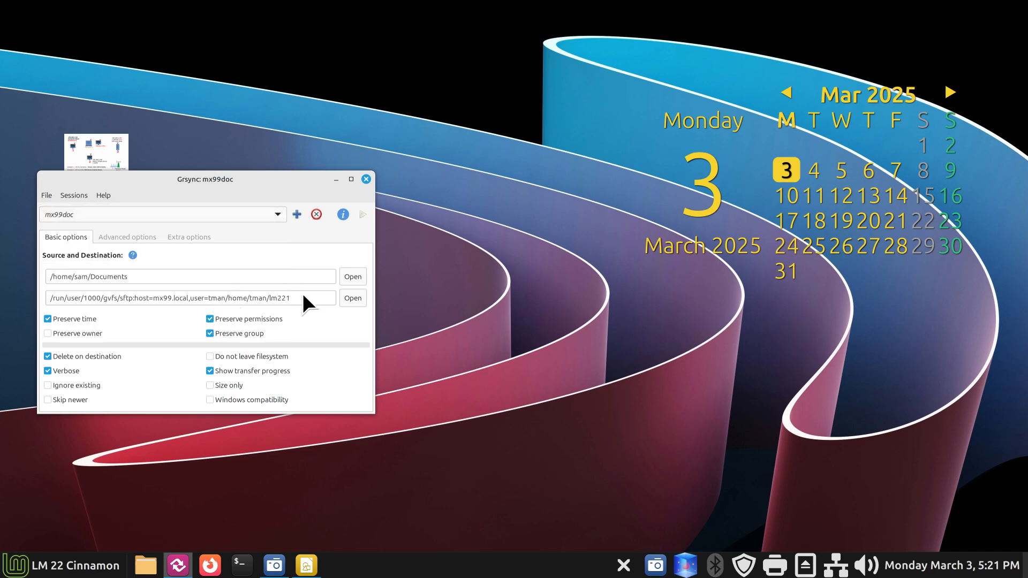
drag(298, 295, 26, 297)
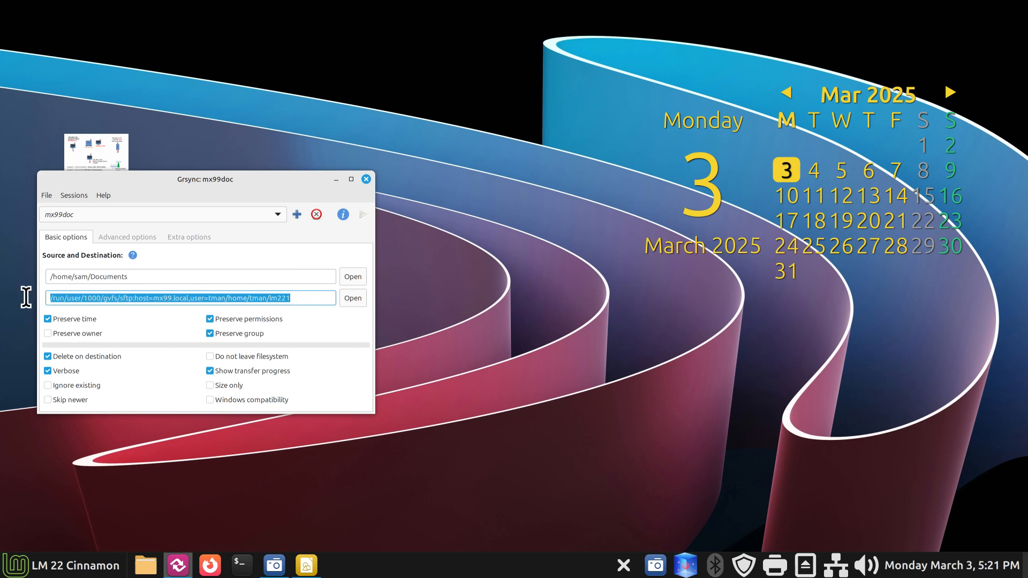
drag(261, 181, 262, 124)
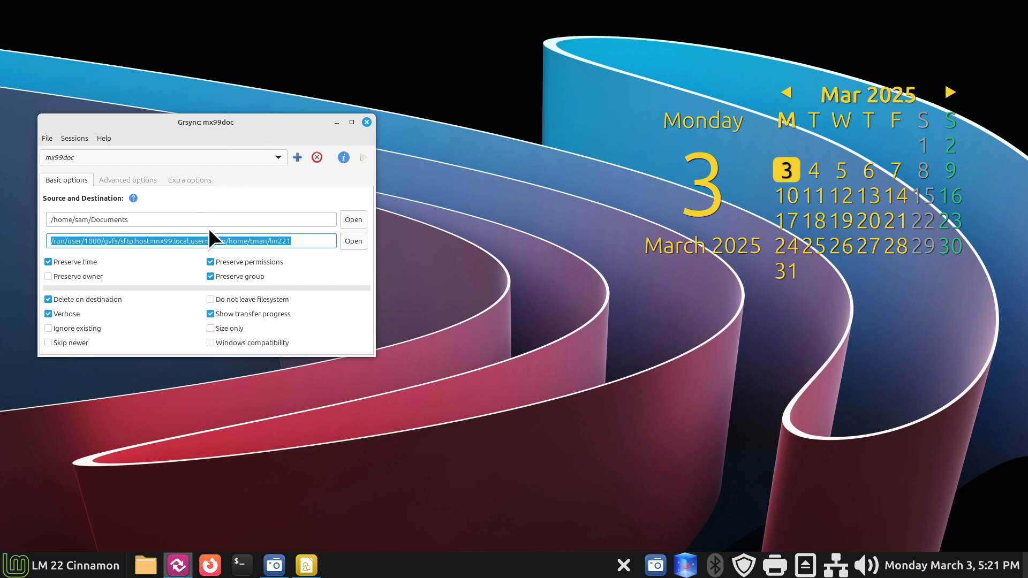
click(277, 154)
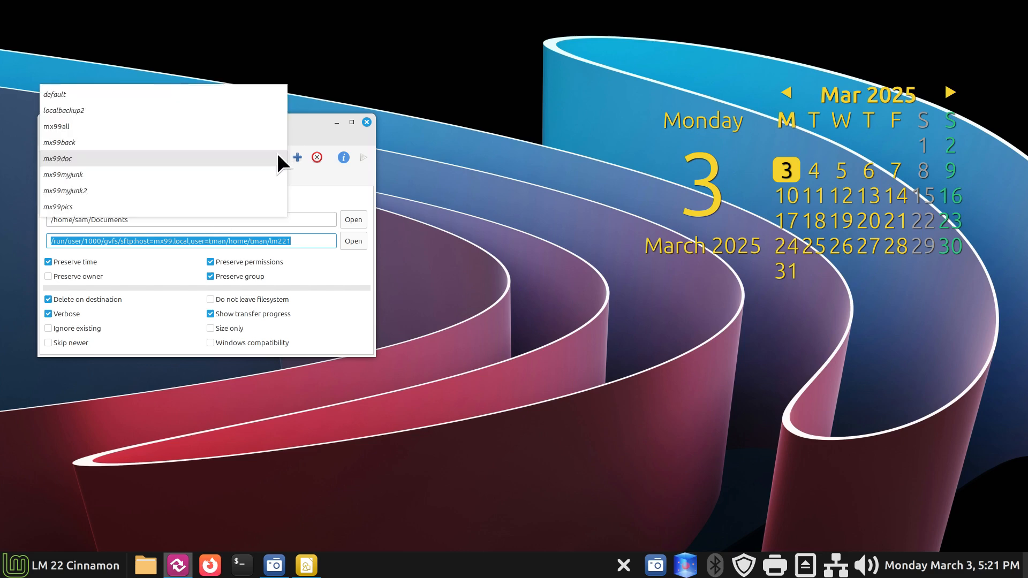
click(258, 128)
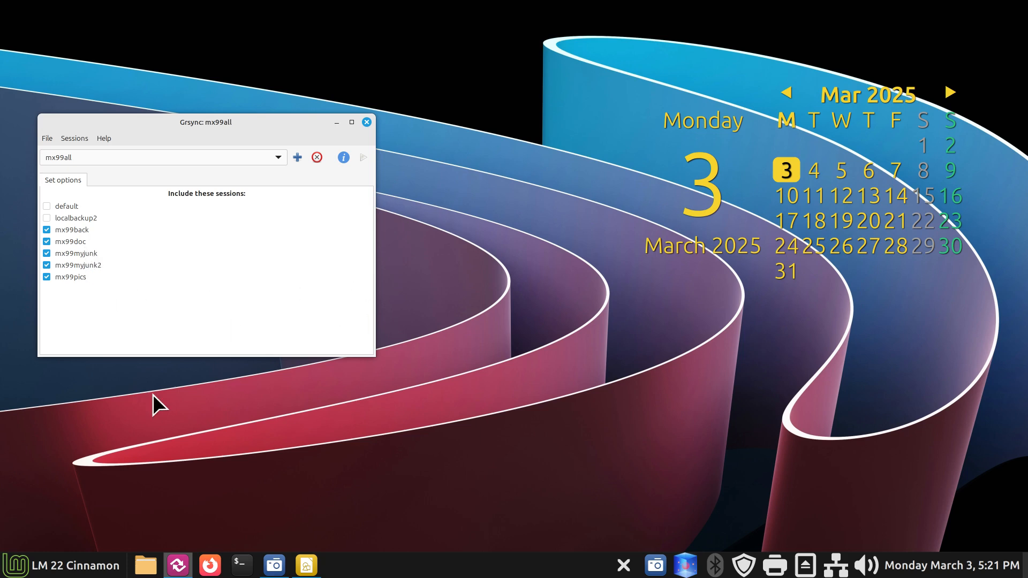
click(366, 123)
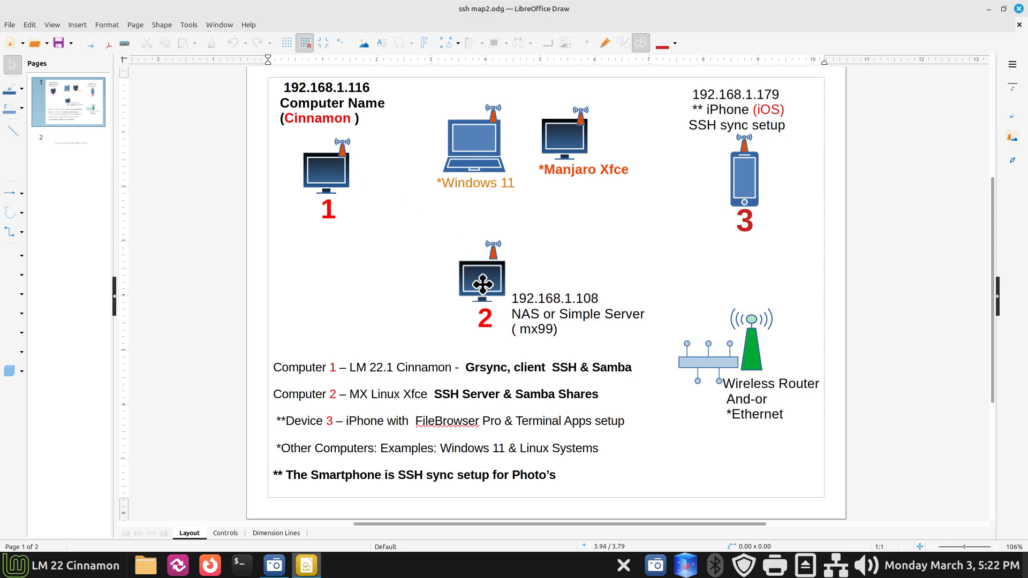
Step: Minimize the network diagram drawing and open the Home folder in the file manager
click(989, 9)
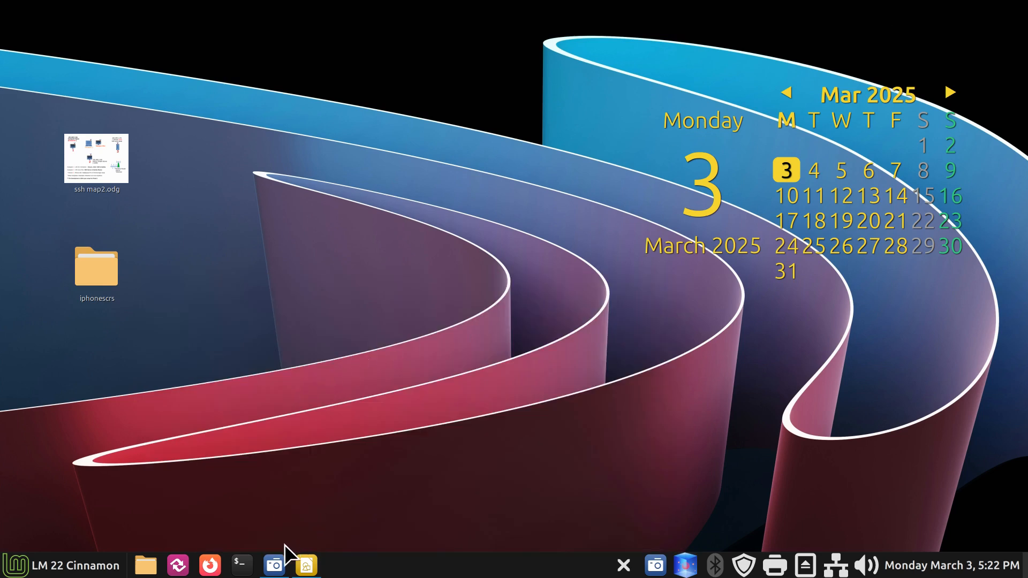
click(146, 566)
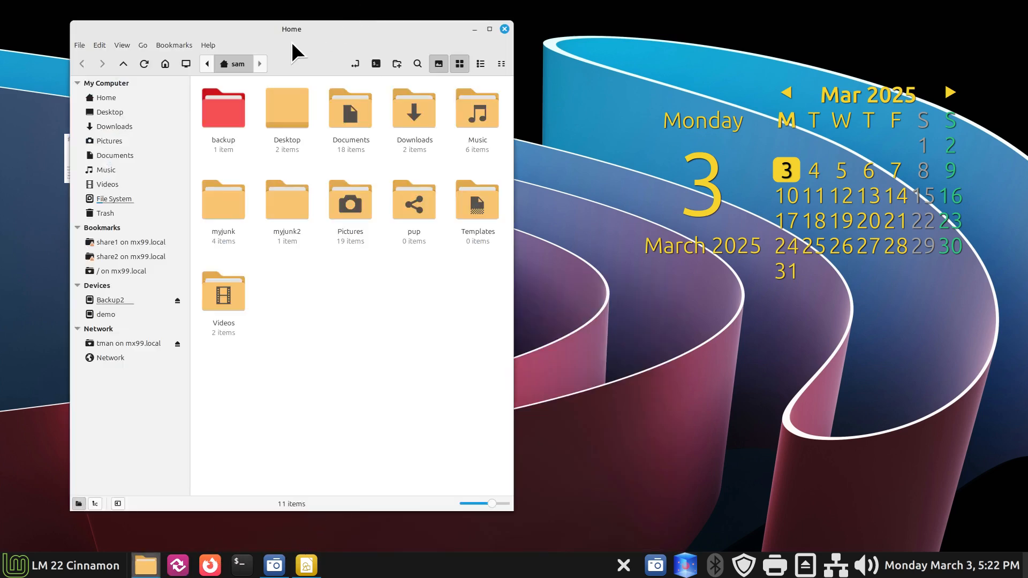
drag(292, 44, 570, 30)
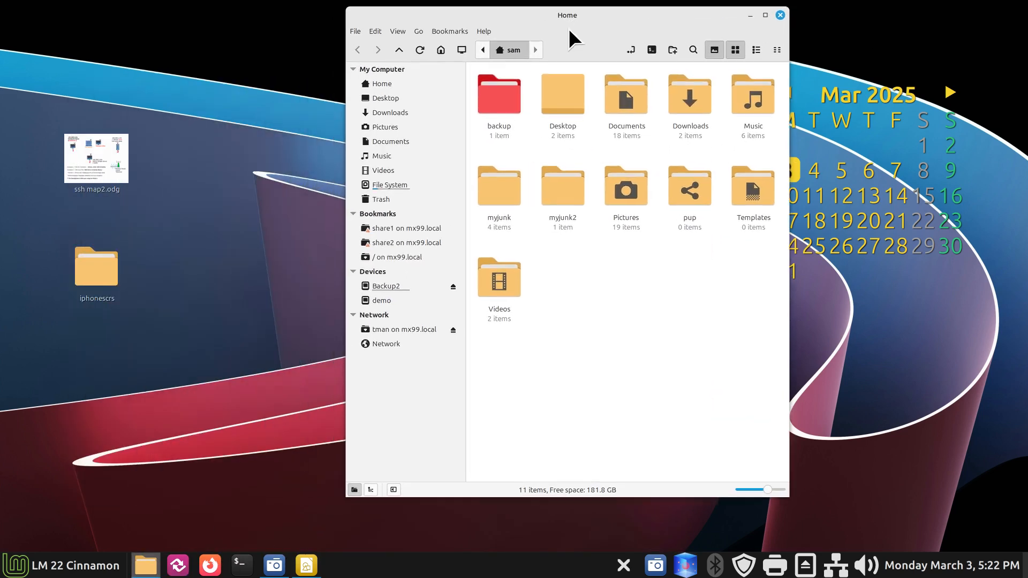
Step: Eject tman on mx99.local and Backup2, and remove the /, share2 and share1 mx99.local bookmarks
click(453, 330)
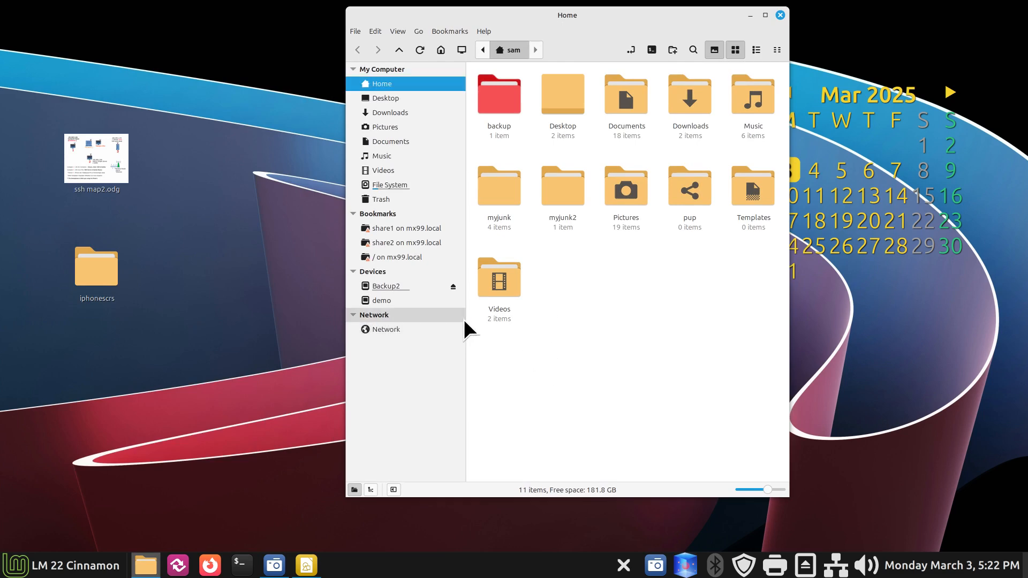
click(455, 287)
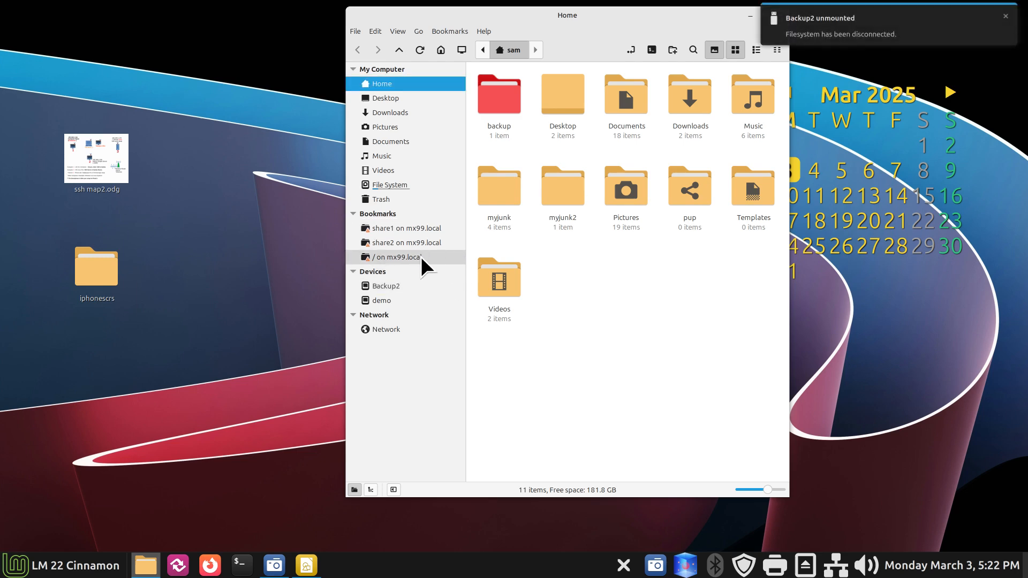
right_click(421, 256)
click(457, 310)
right_click(418, 243)
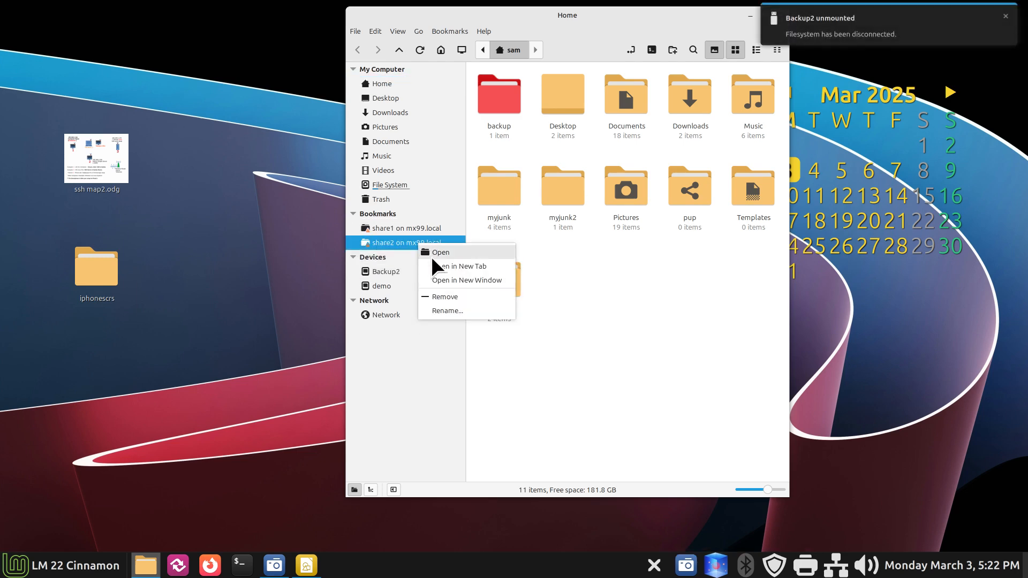
click(446, 296)
right_click(420, 230)
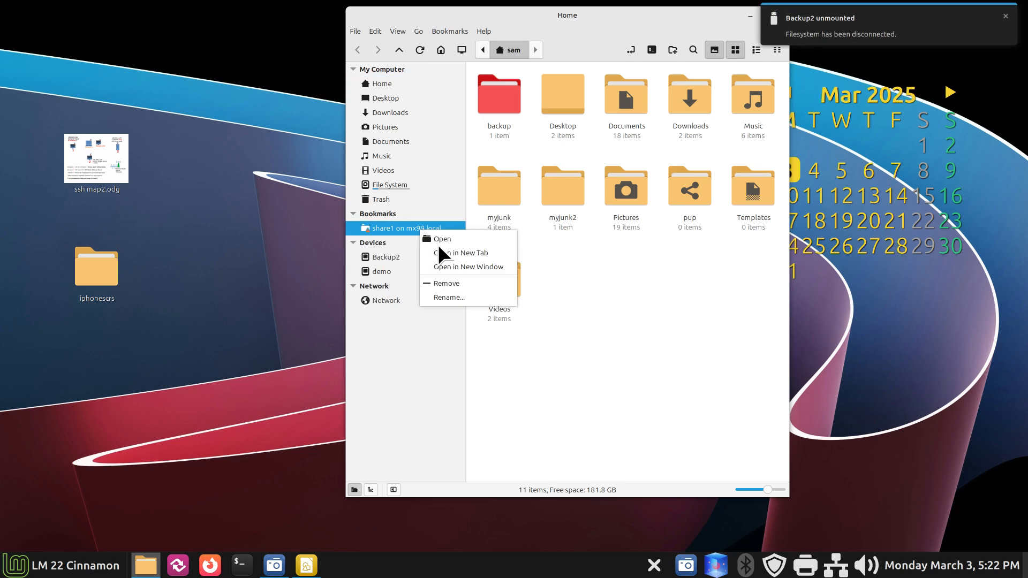
click(448, 282)
Step: Check Help > About to confirm Nemo version 6.4.5
drag(578, 16, 438, 36)
click(346, 50)
click(360, 94)
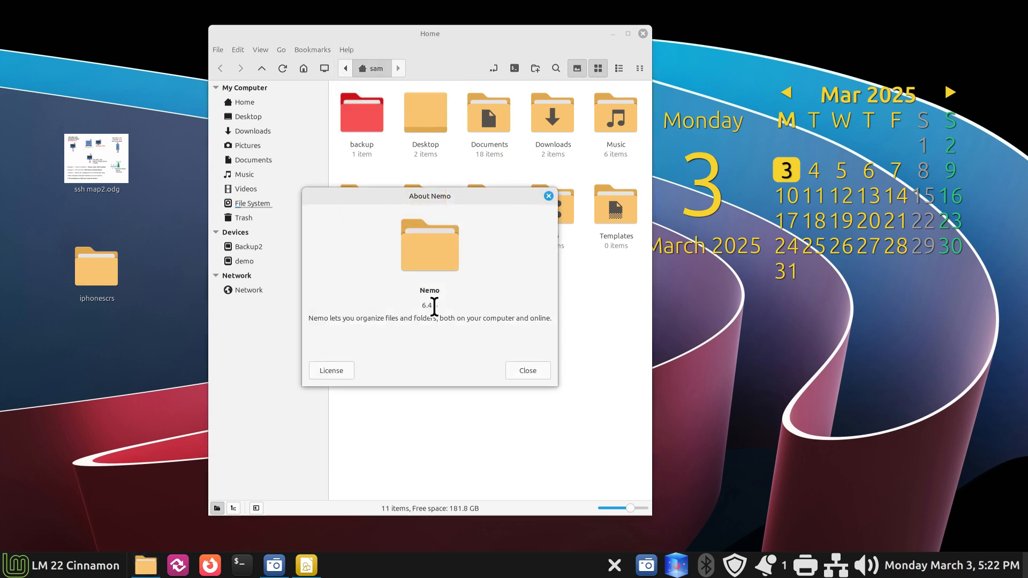
drag(420, 306, 448, 305)
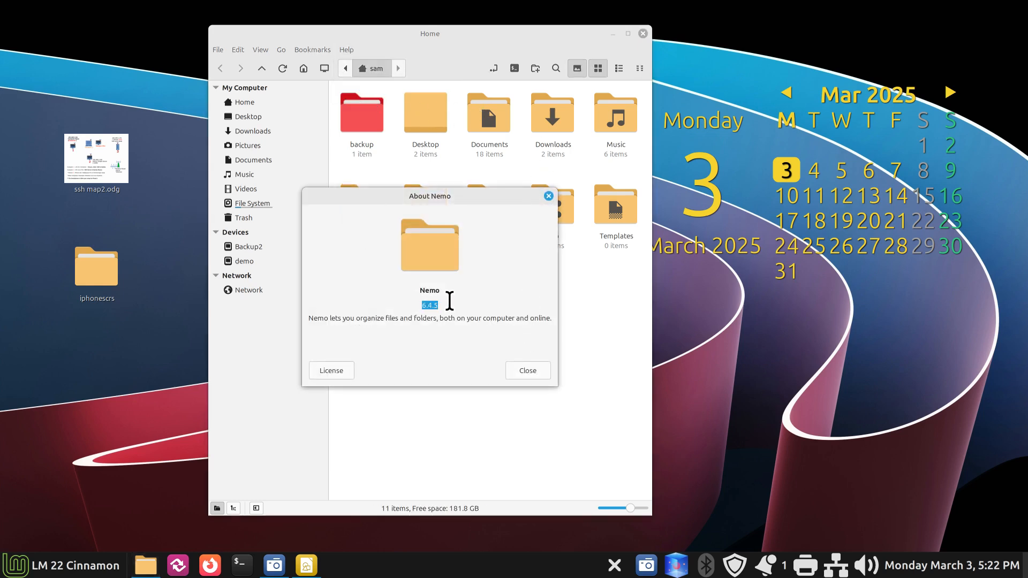
click(527, 370)
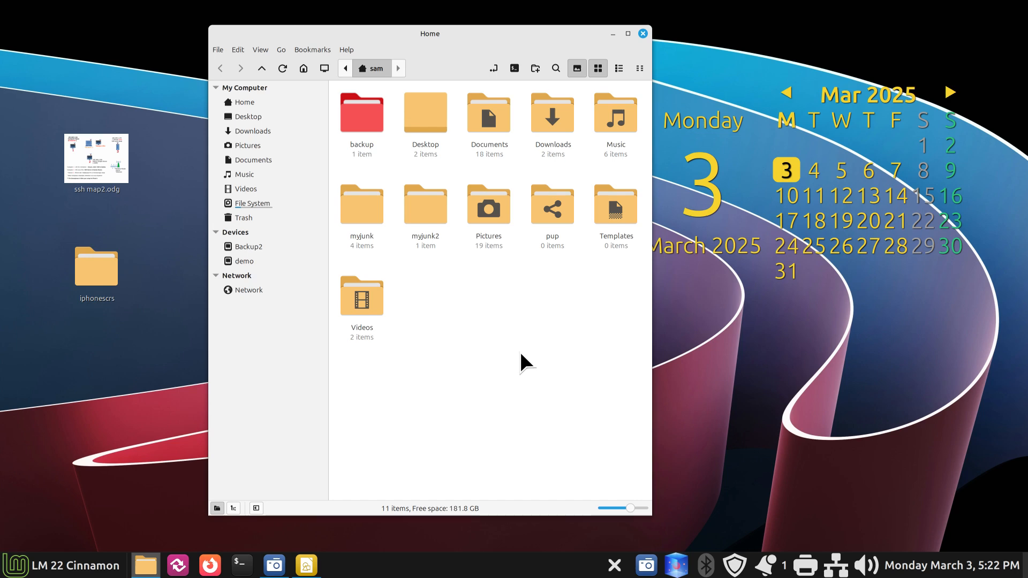
drag(459, 33, 481, 22)
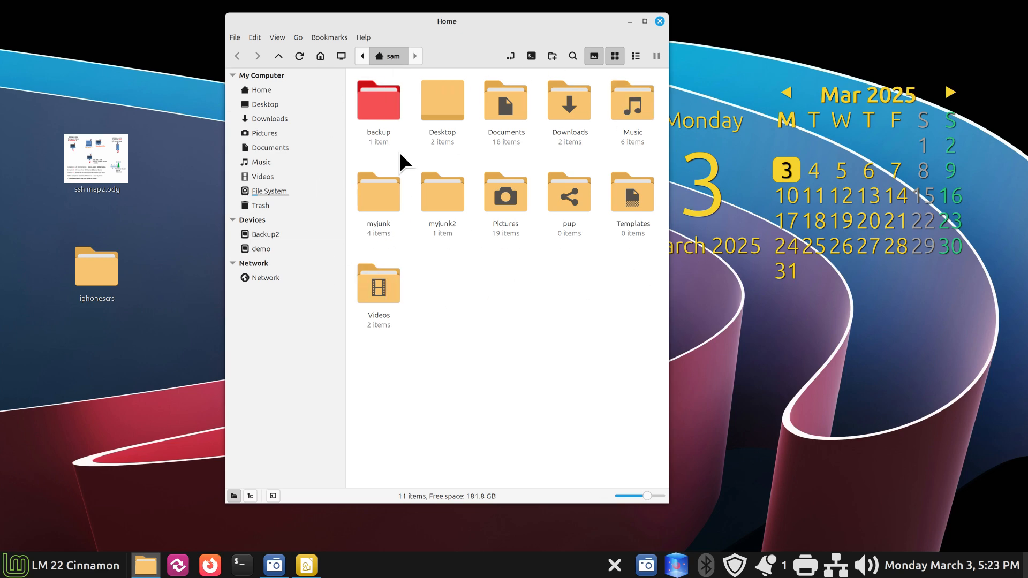
double_click(378, 101)
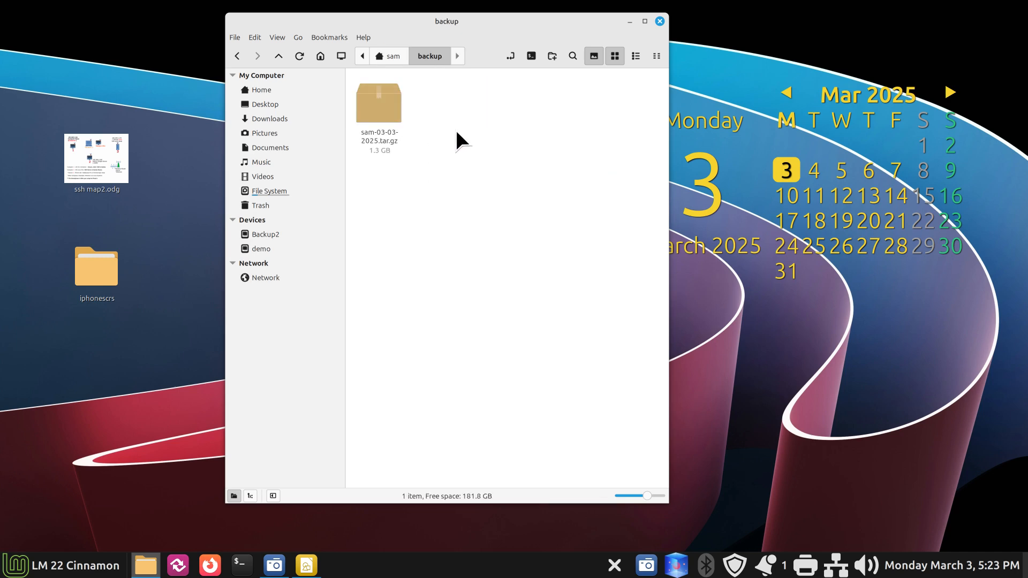
click(392, 55)
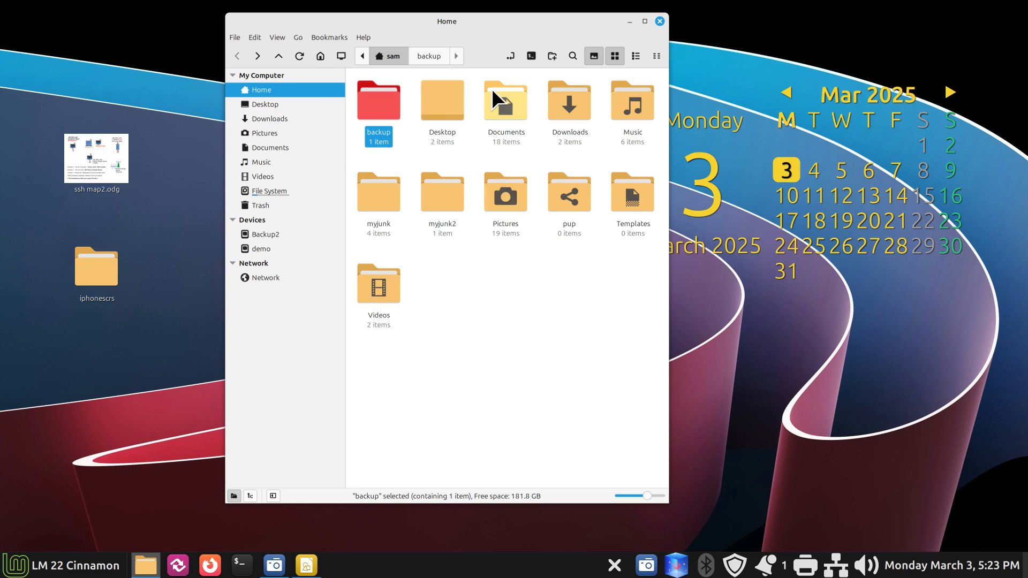
drag(398, 24, 455, 21)
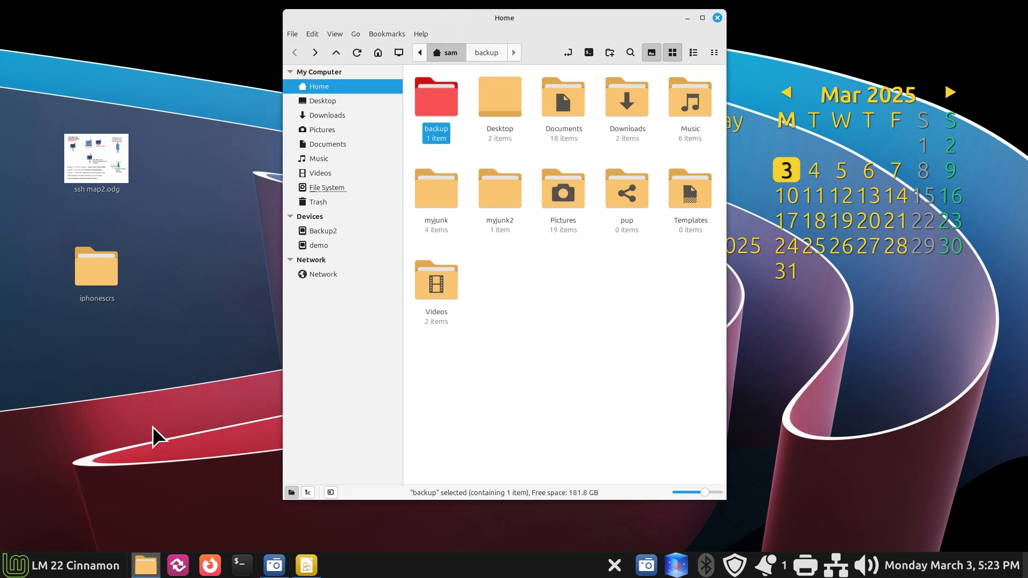
click(306, 565)
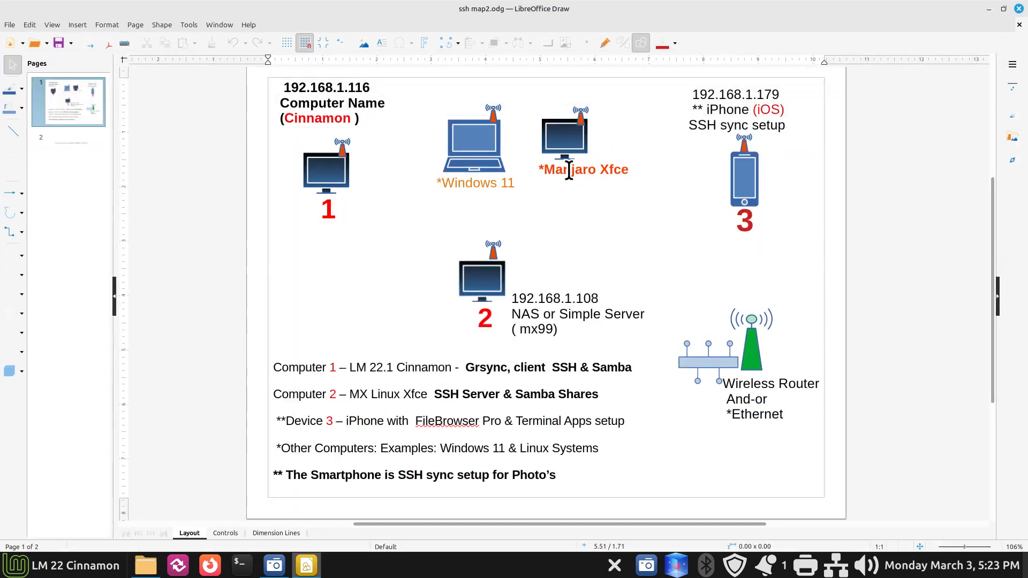
drag(600, 169, 629, 168)
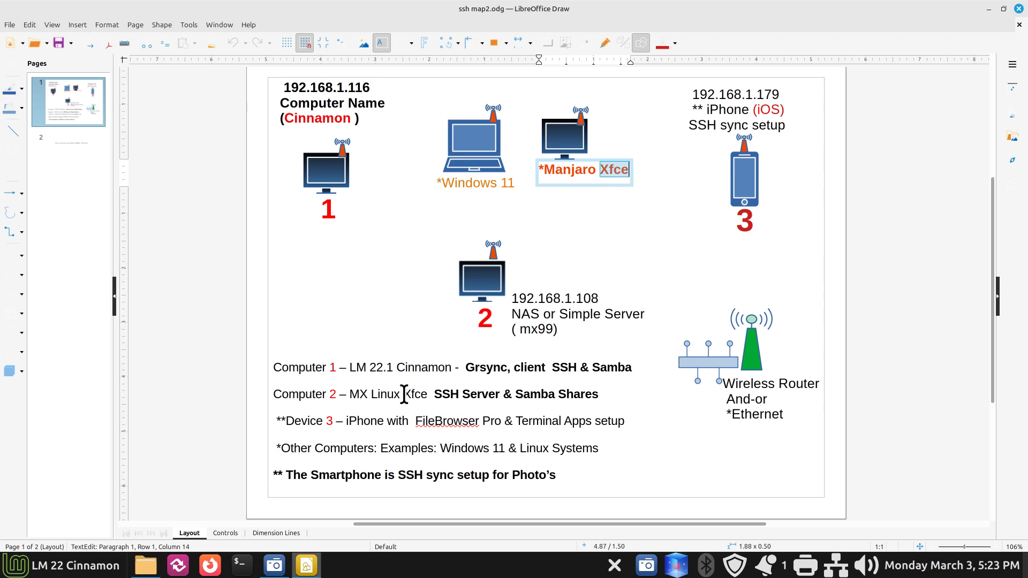
drag(404, 394, 428, 394)
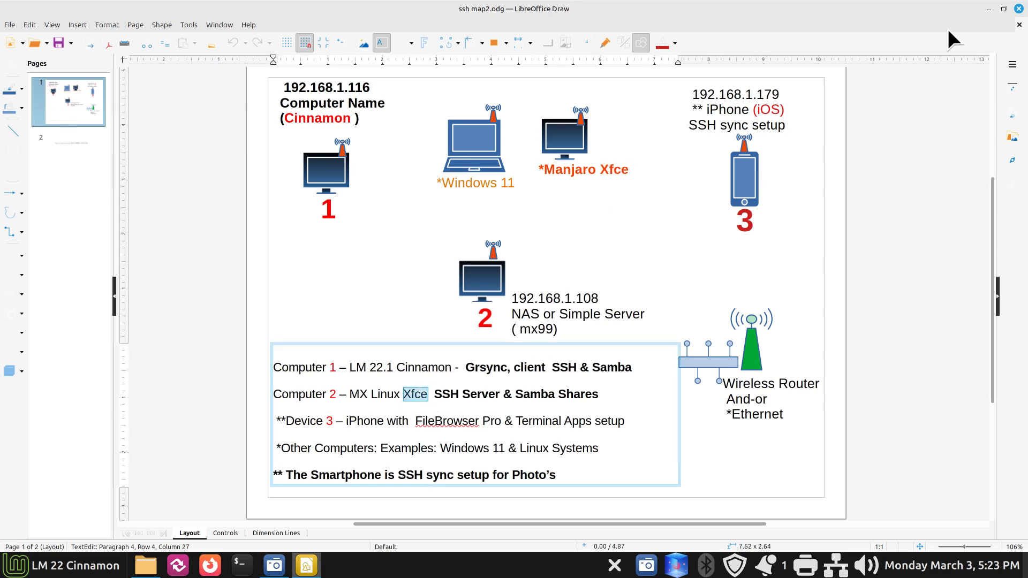
click(989, 10)
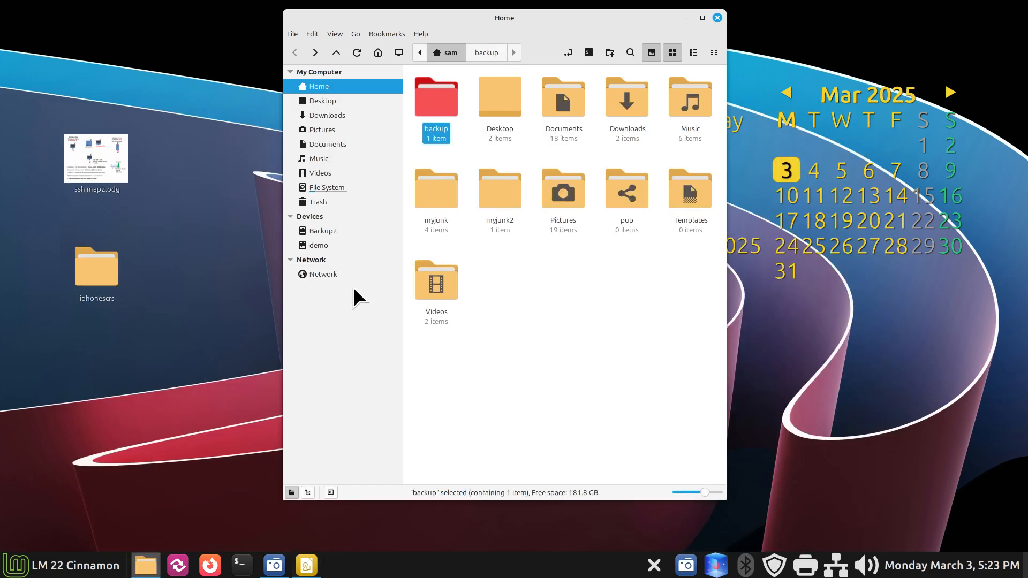
Step: Go through Network into the MX99 server to list its print$, share1 and share2 shares
click(332, 274)
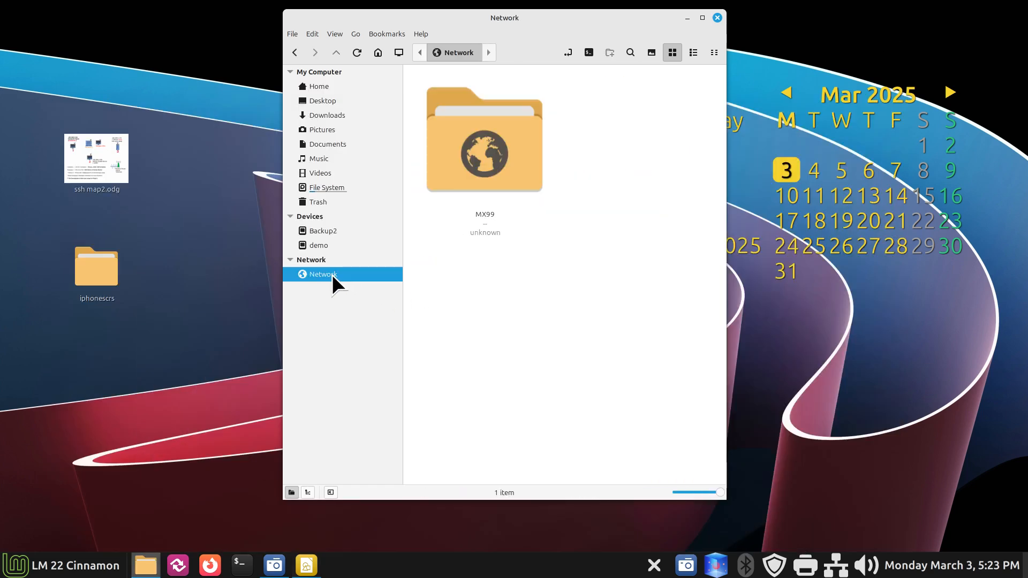
click(569, 50)
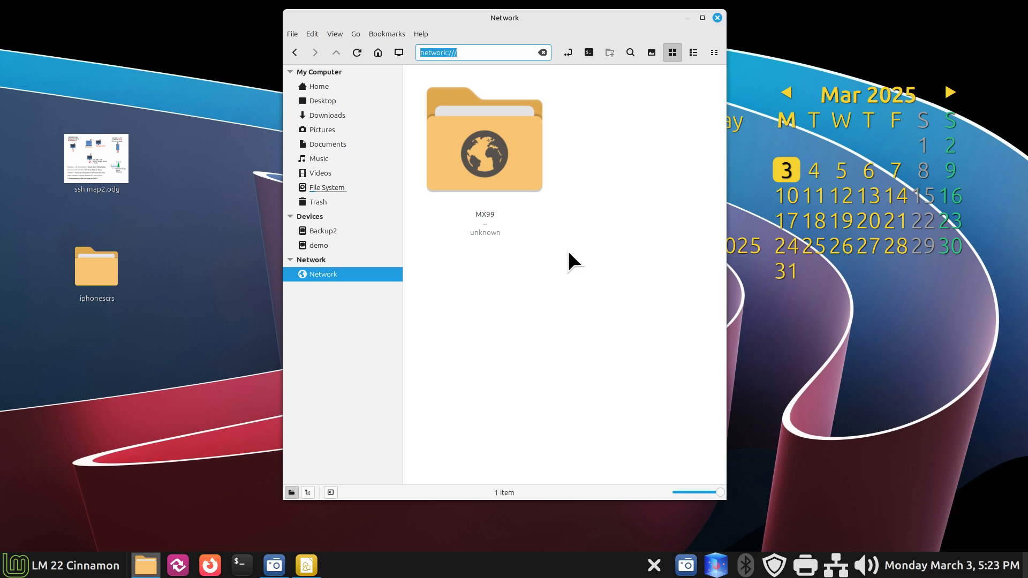
double_click(480, 148)
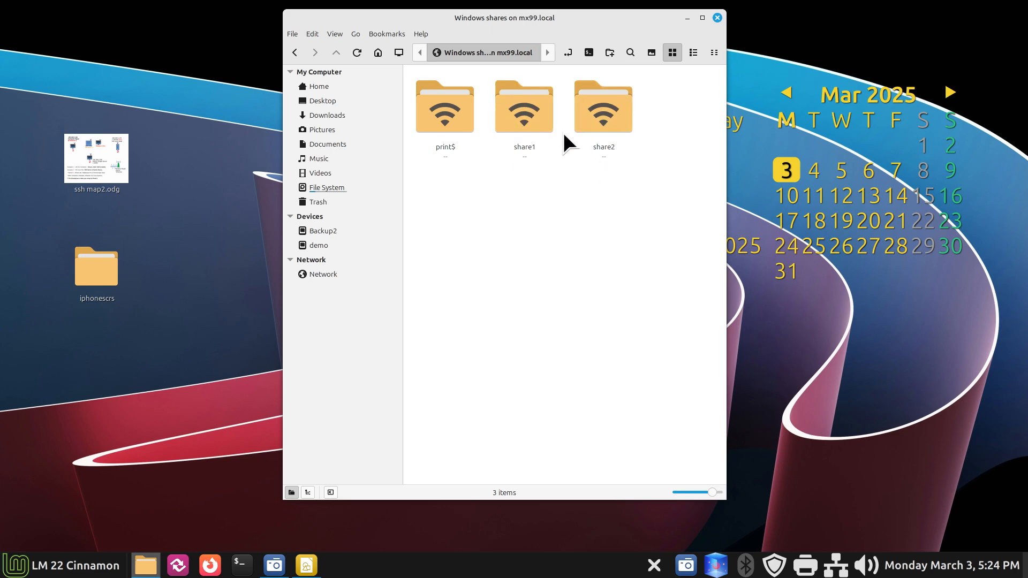
Step: Connect anonymously to share1 on the MX99 server
double_click(524, 114)
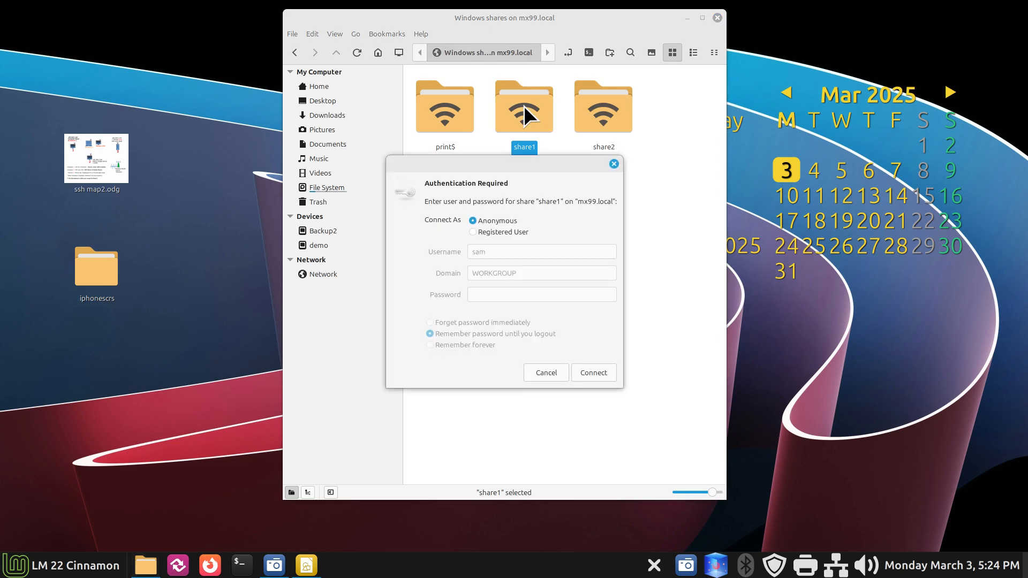
click(599, 373)
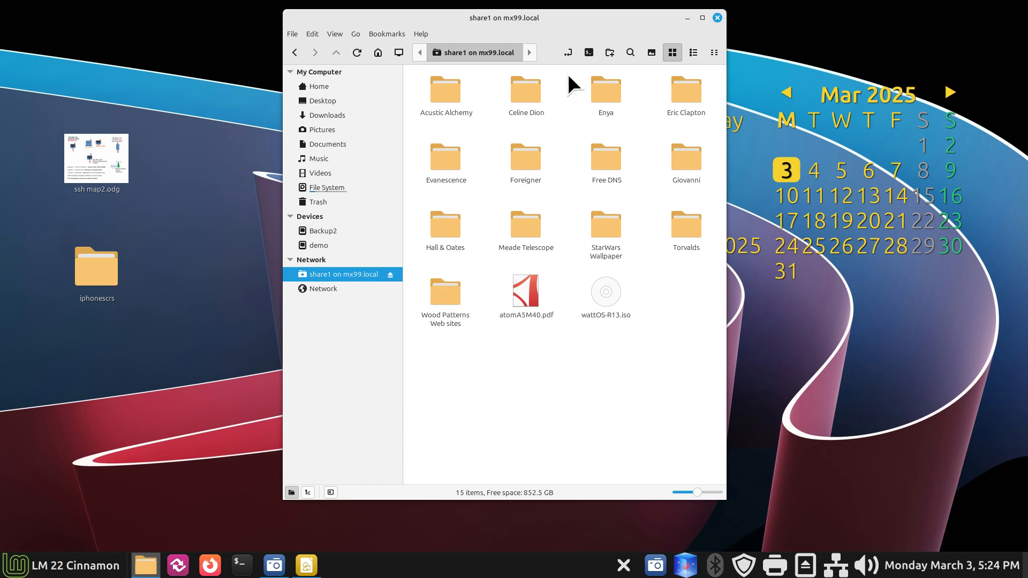
click(568, 52)
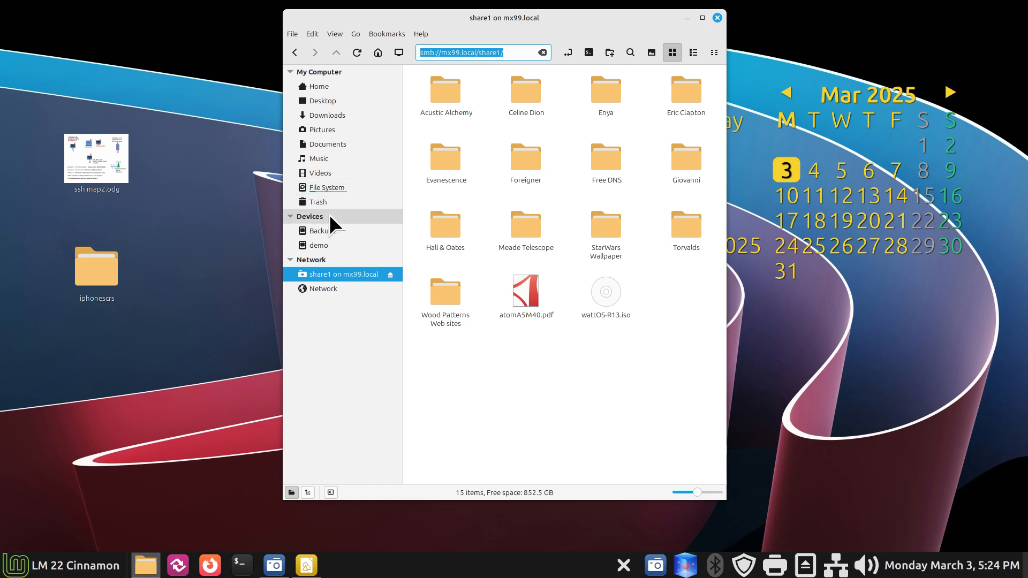
Step: Add a 'share1 on mx99.local' bookmark, then unmount share1
click(391, 31)
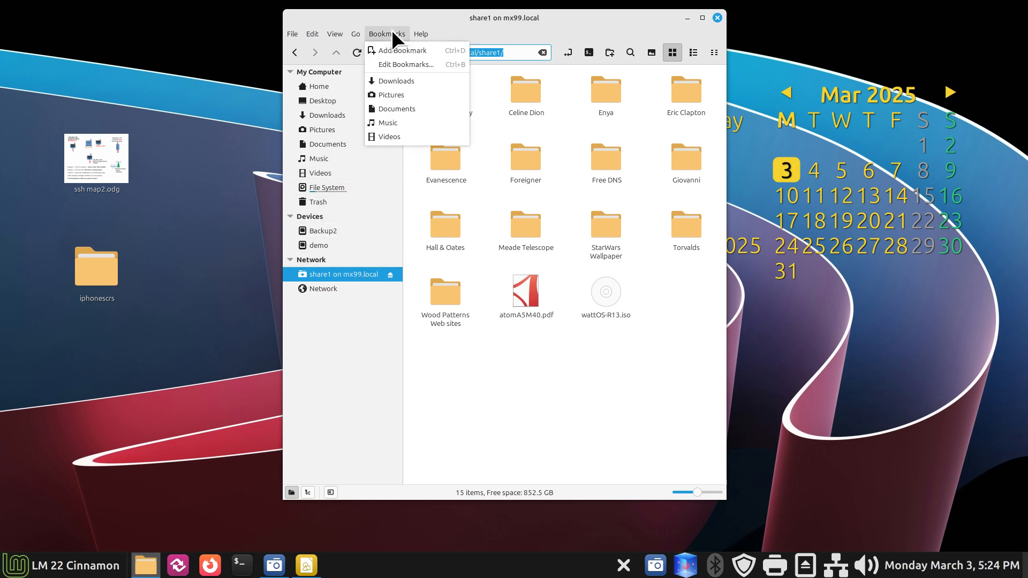
click(402, 50)
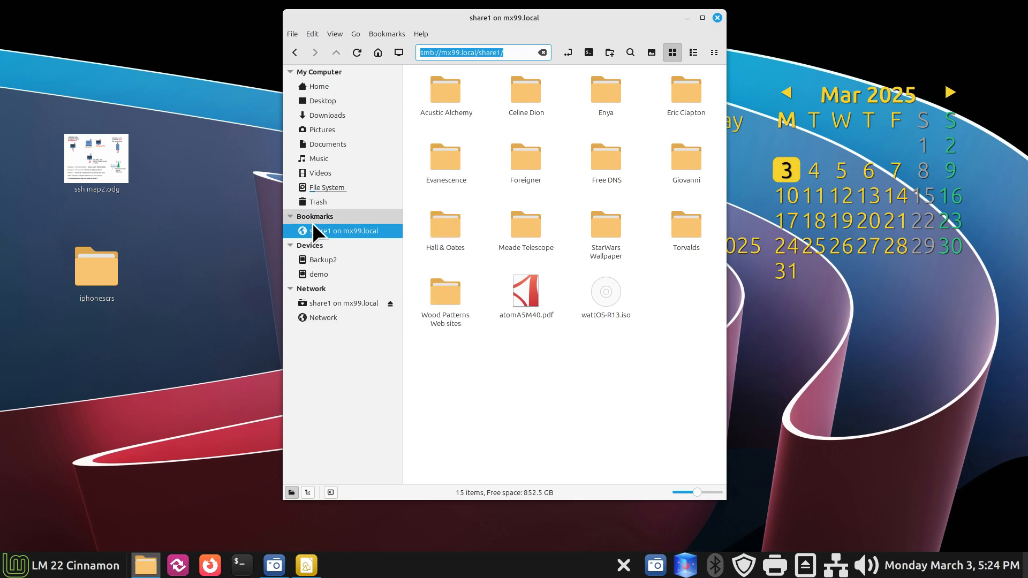
click(391, 303)
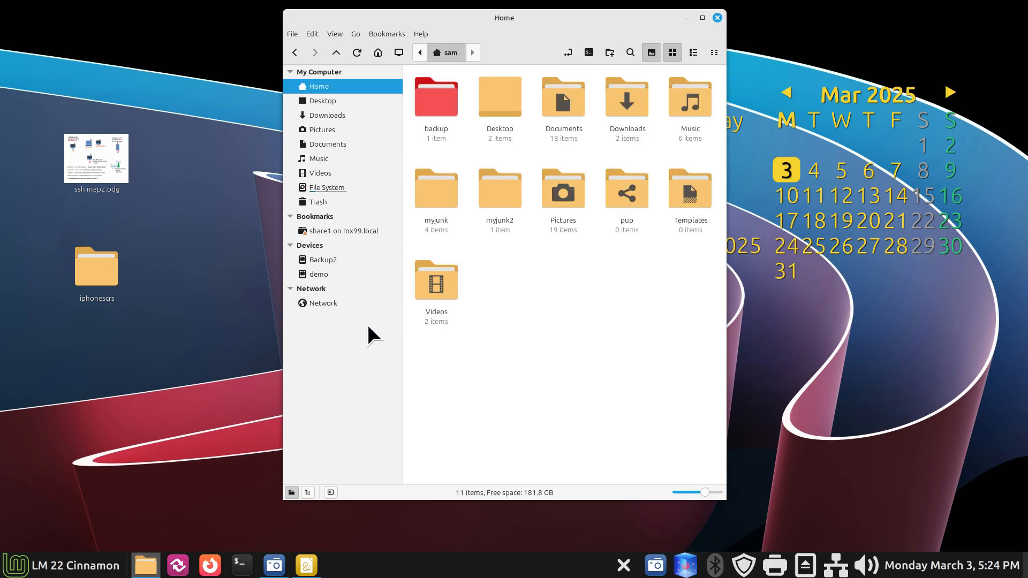
Step: Connect anonymously to share2 on MX99, bookmark it, then unmount it
click(323, 304)
double_click(498, 140)
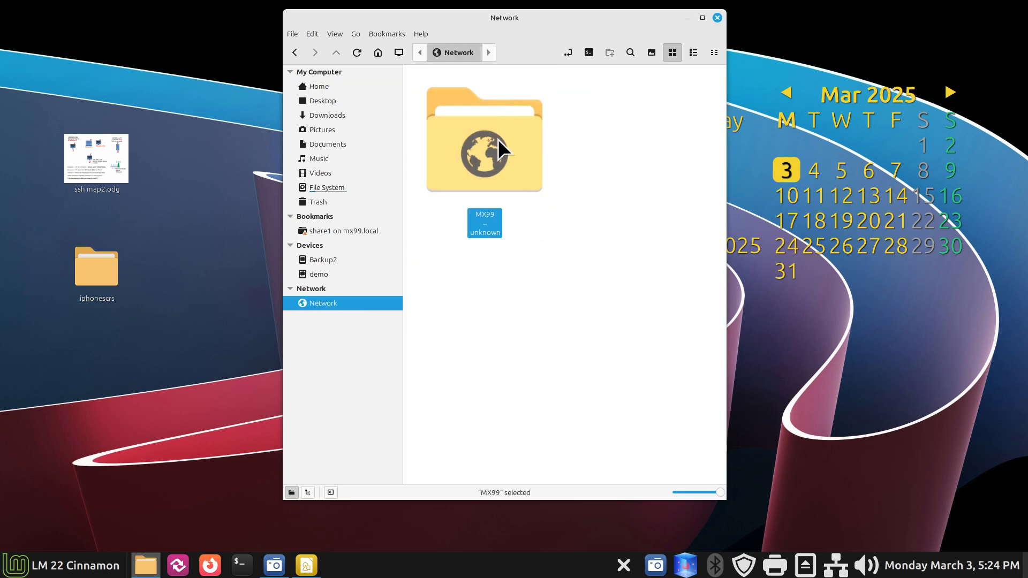
click(605, 102)
double_click(605, 102)
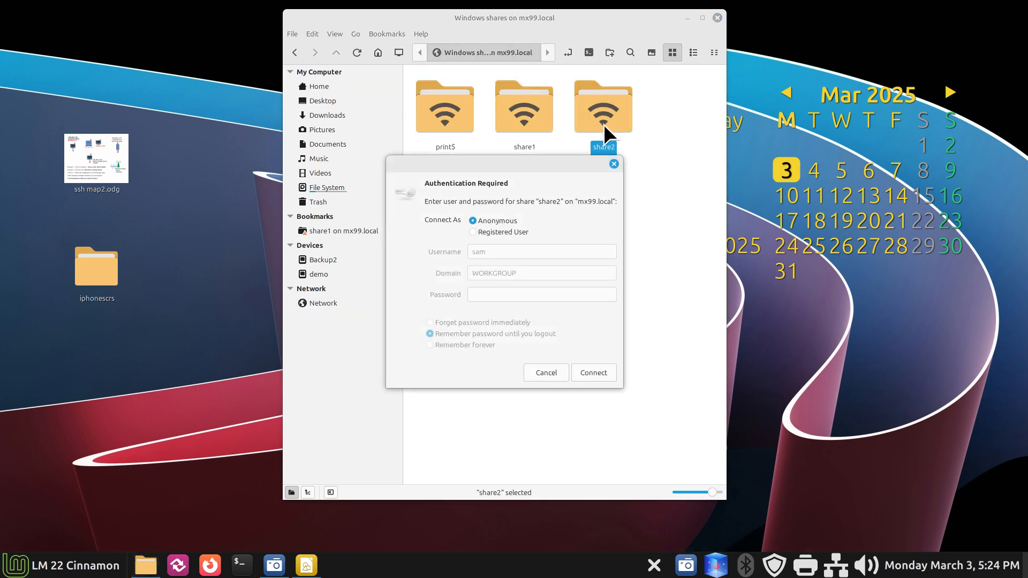
click(599, 368)
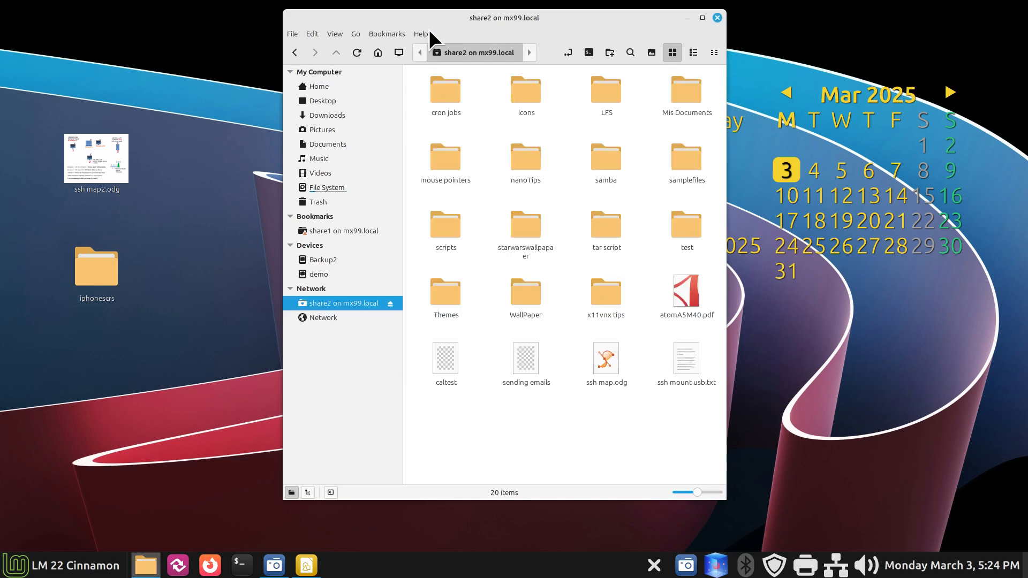
click(388, 34)
click(397, 50)
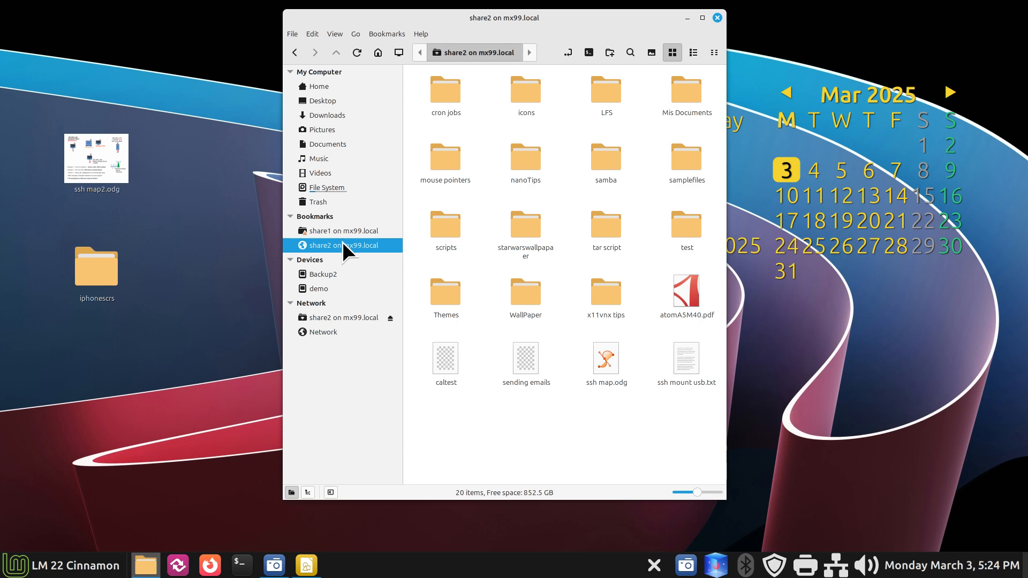
click(390, 318)
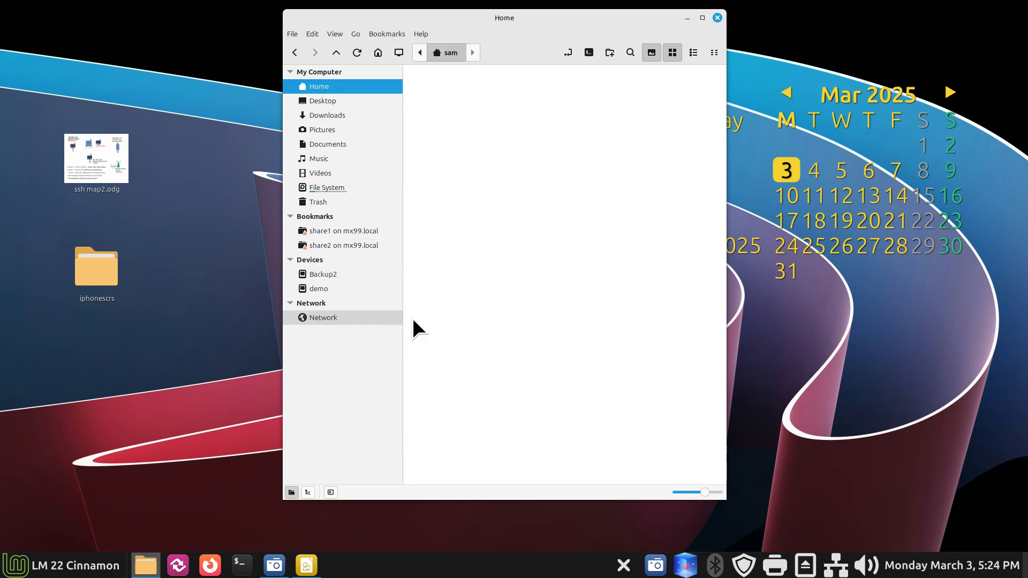
Step: Reconnect to share1 through its bookmark, then unmount it again
click(350, 231)
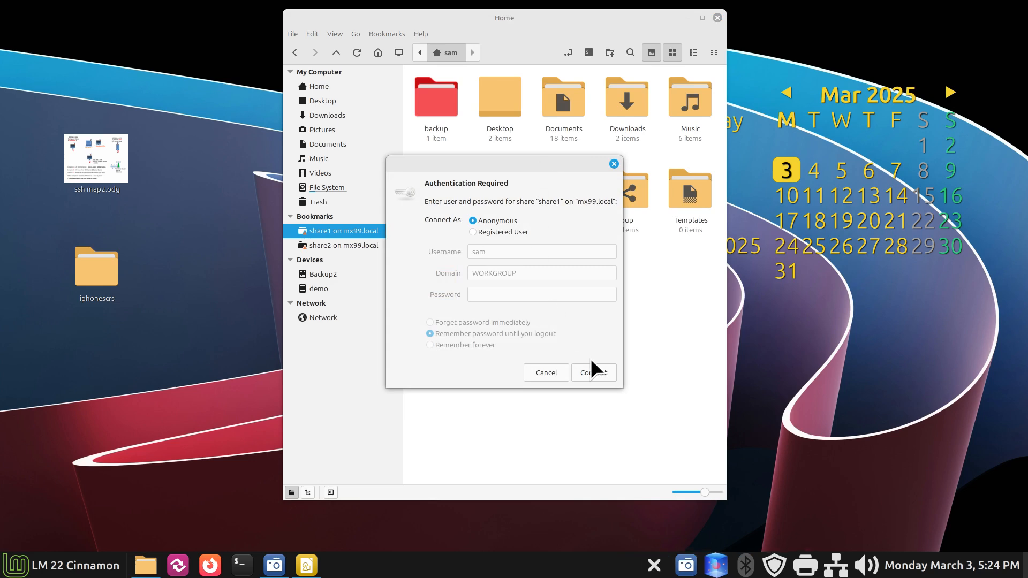
click(593, 373)
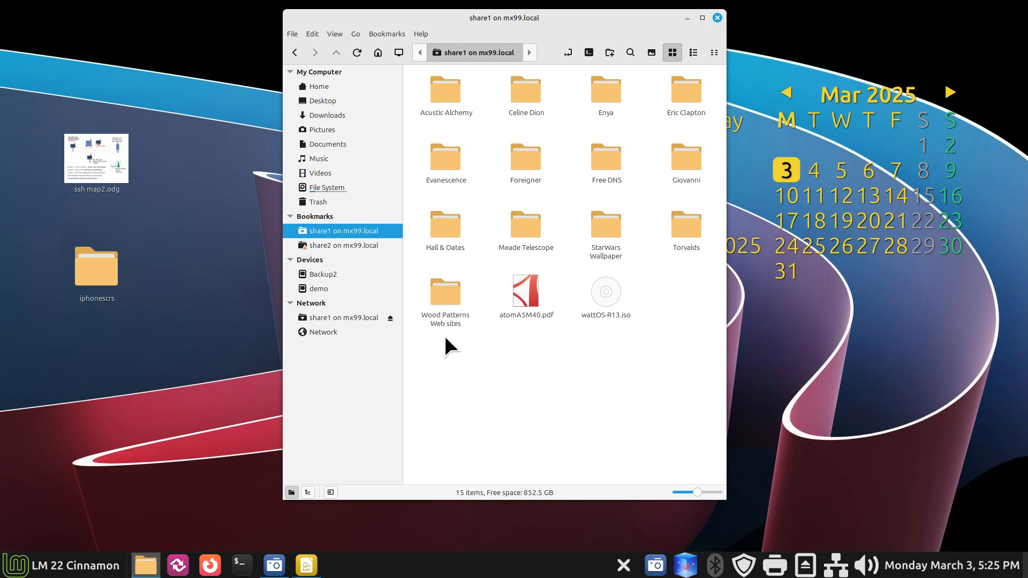
click(390, 317)
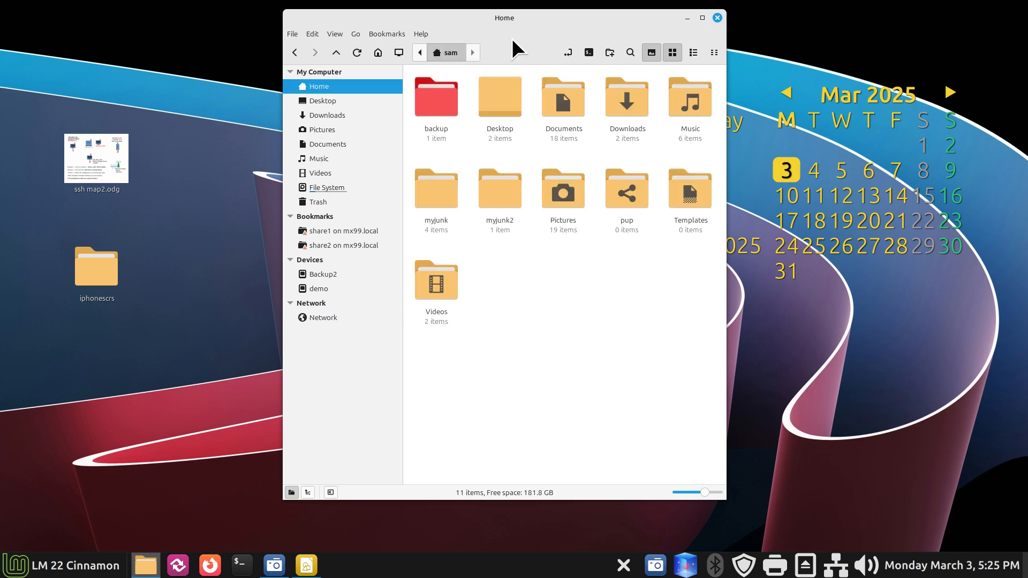
drag(511, 23, 418, 31)
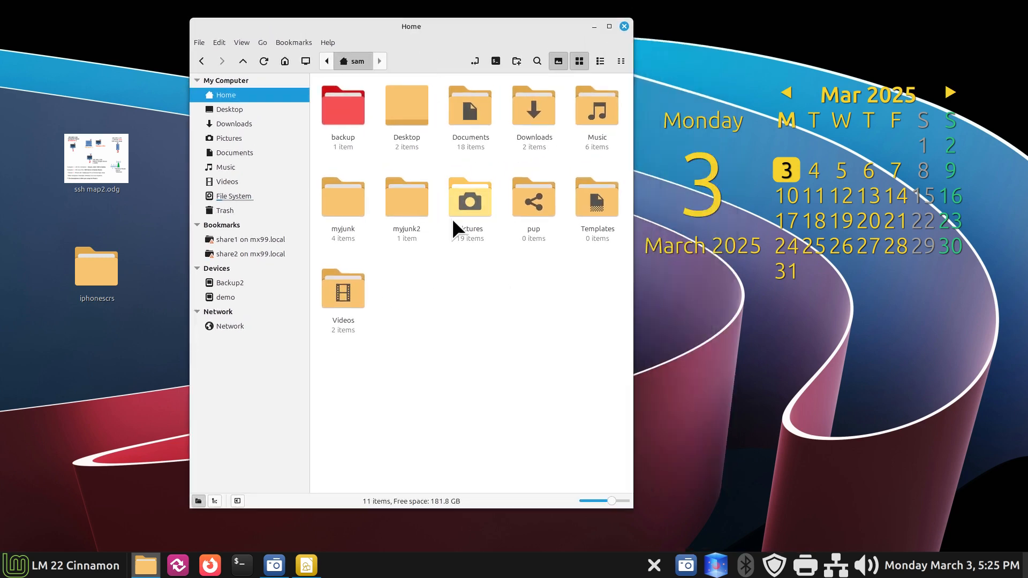
click(313, 563)
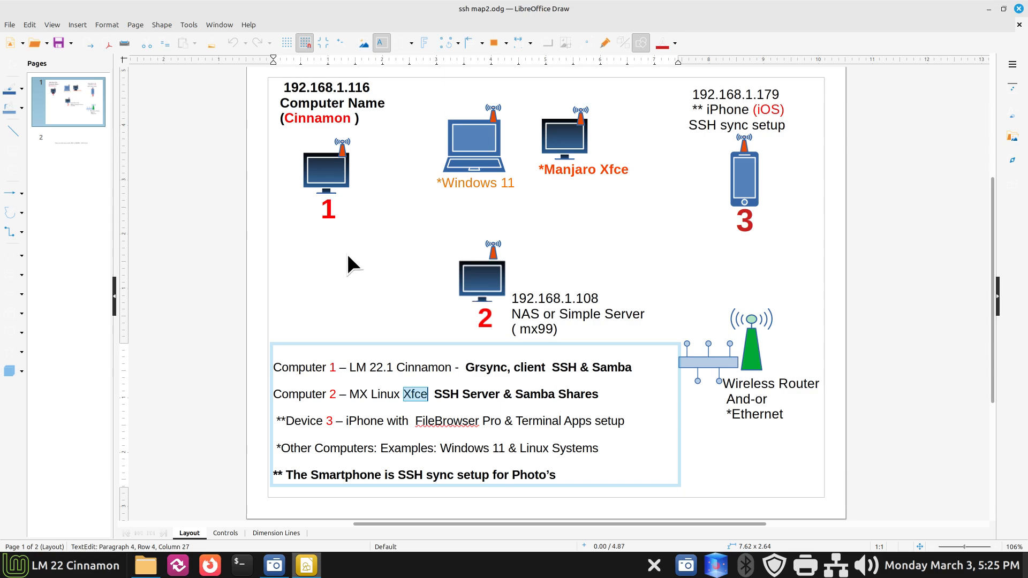
click(989, 9)
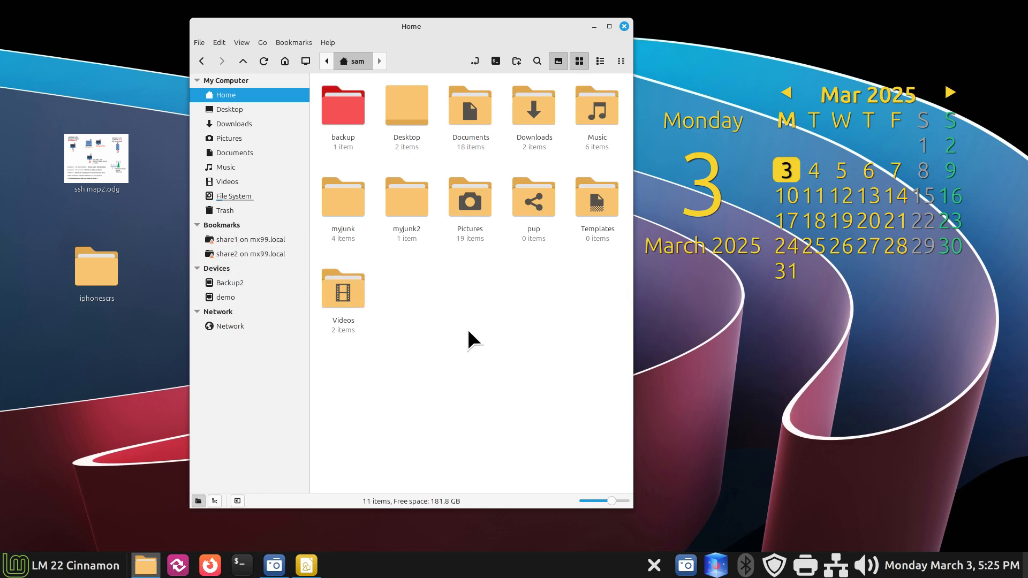
click(242, 565)
drag(737, 27, 420, 279)
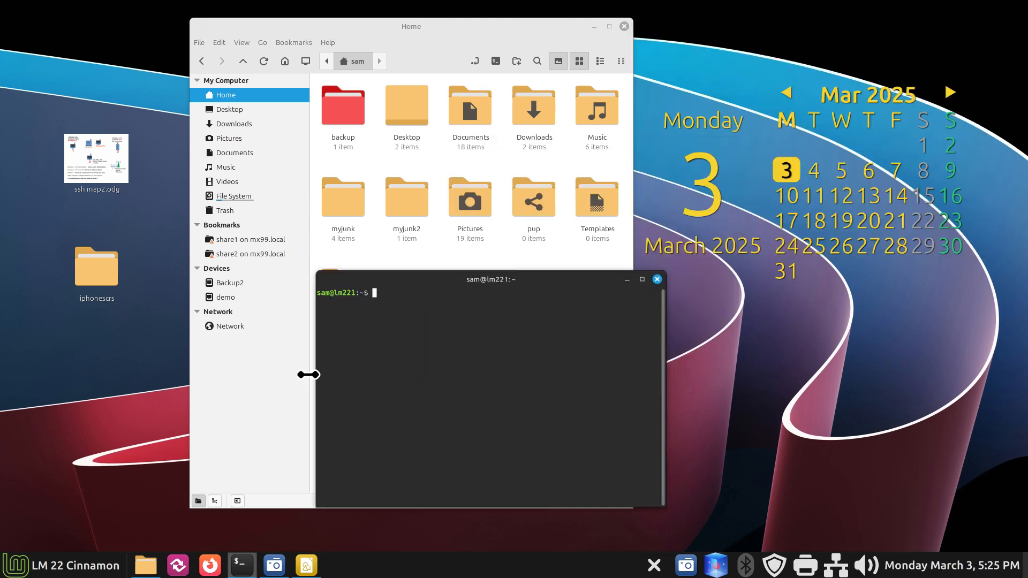
key(ctrl+plus)
key(ctrl+plus)
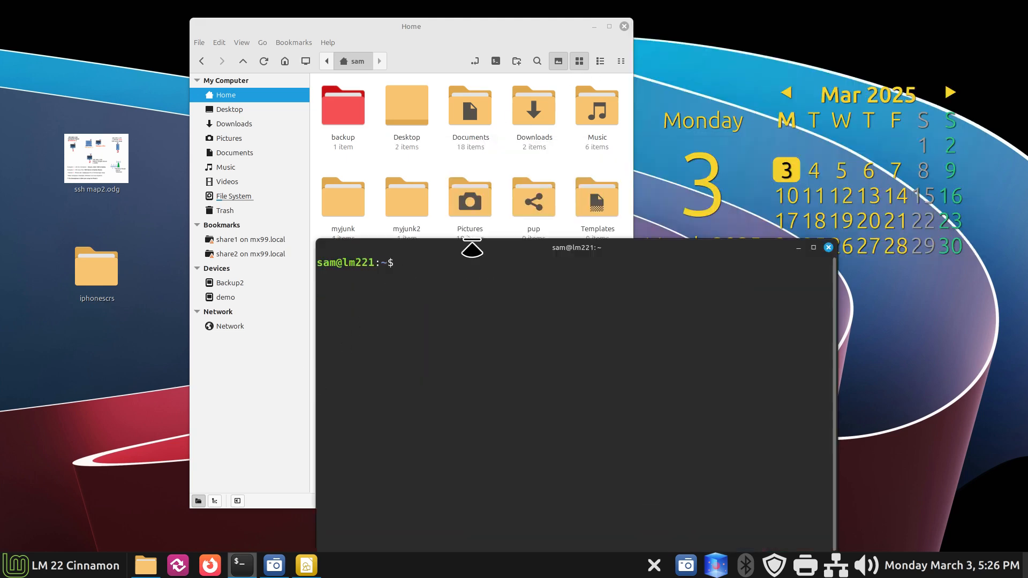
drag(406, 244, 311, 236)
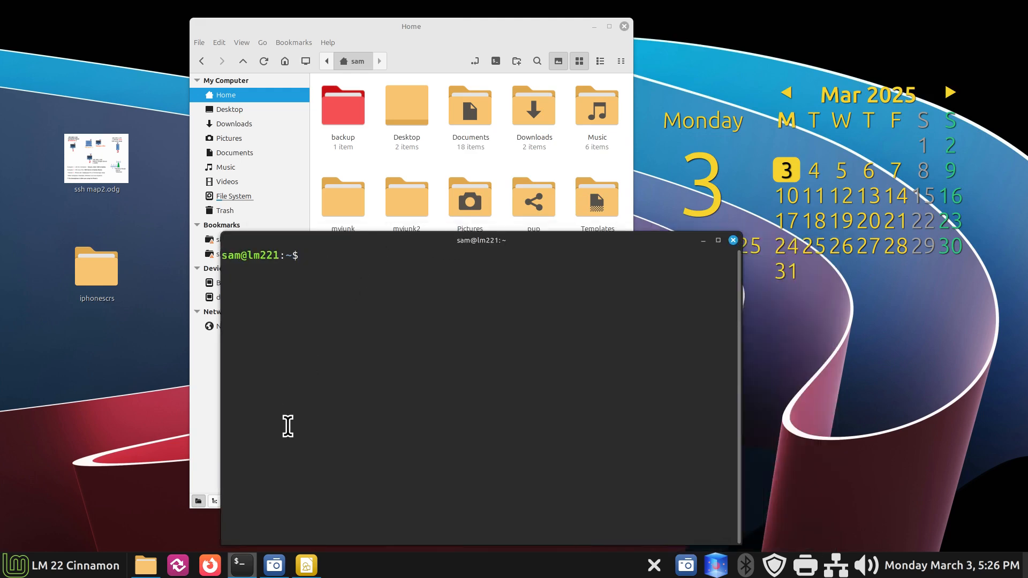
text(ssh tman@)
text(mx99.local)
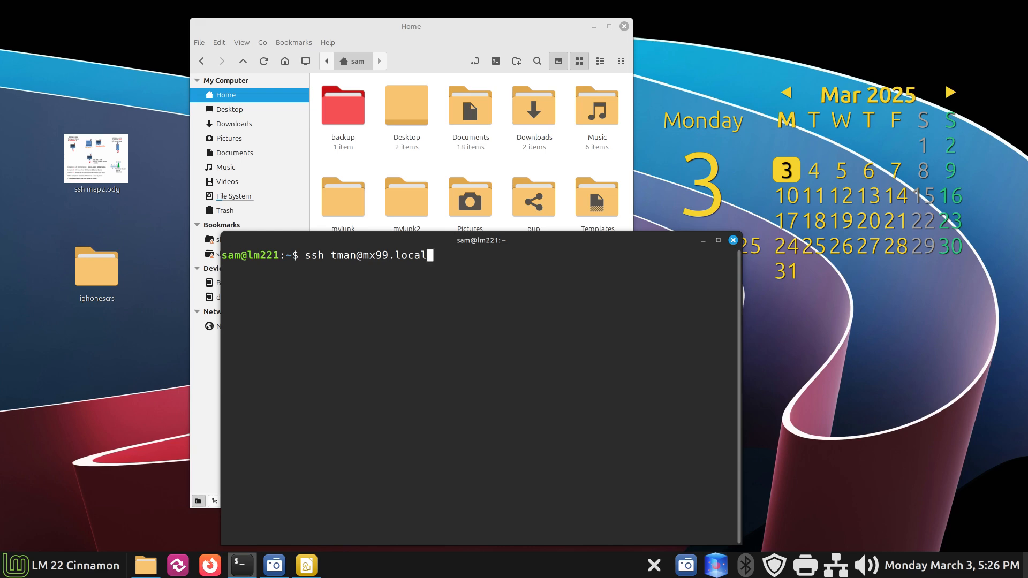
key(Return)
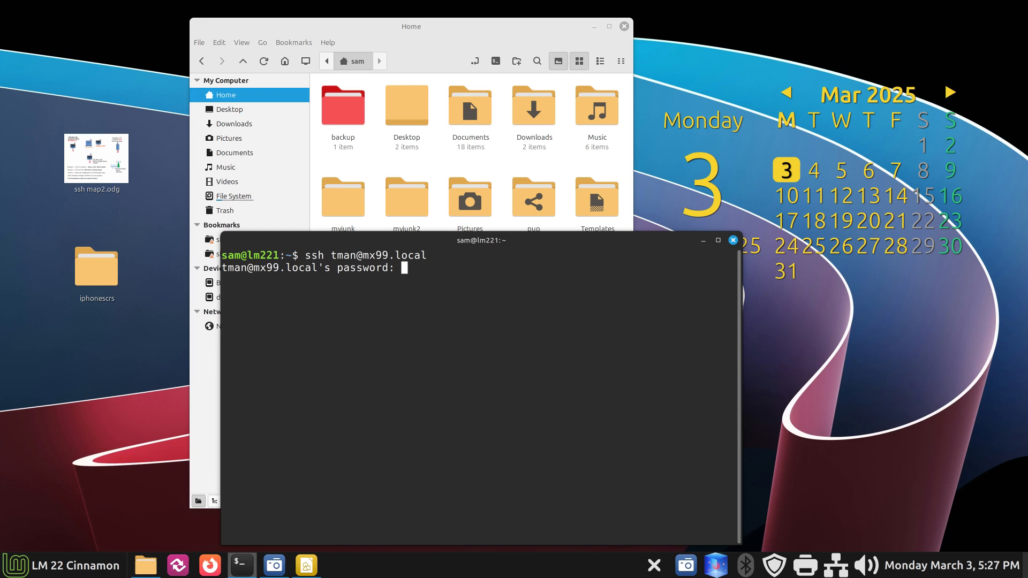
Step: Submit the account password to complete the SSH login to mx99
key(Return)
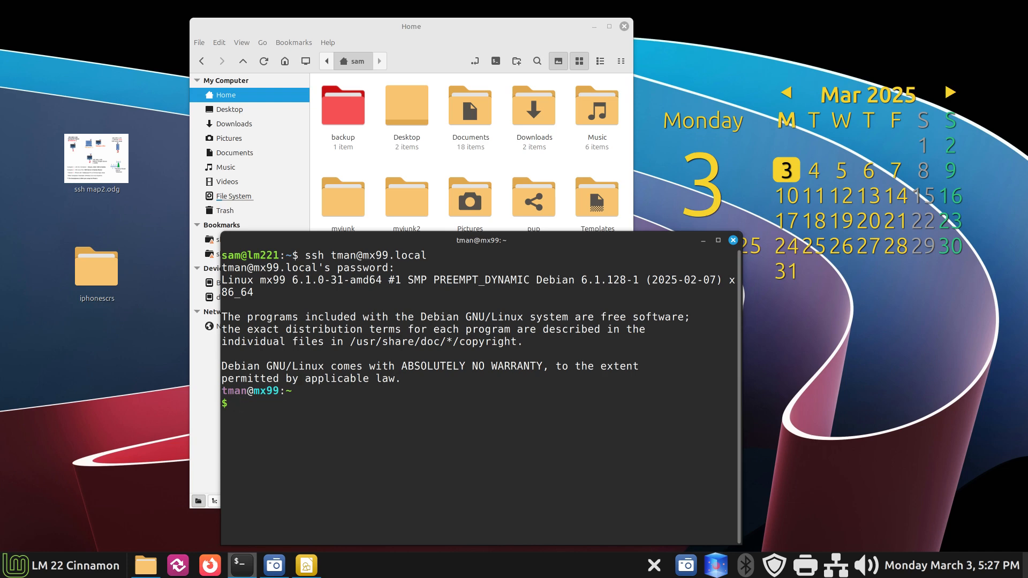
Step: Run ls on mx99, then highlight lm221, manjarobac and iphone in the listing
text(ls)
key(Return)
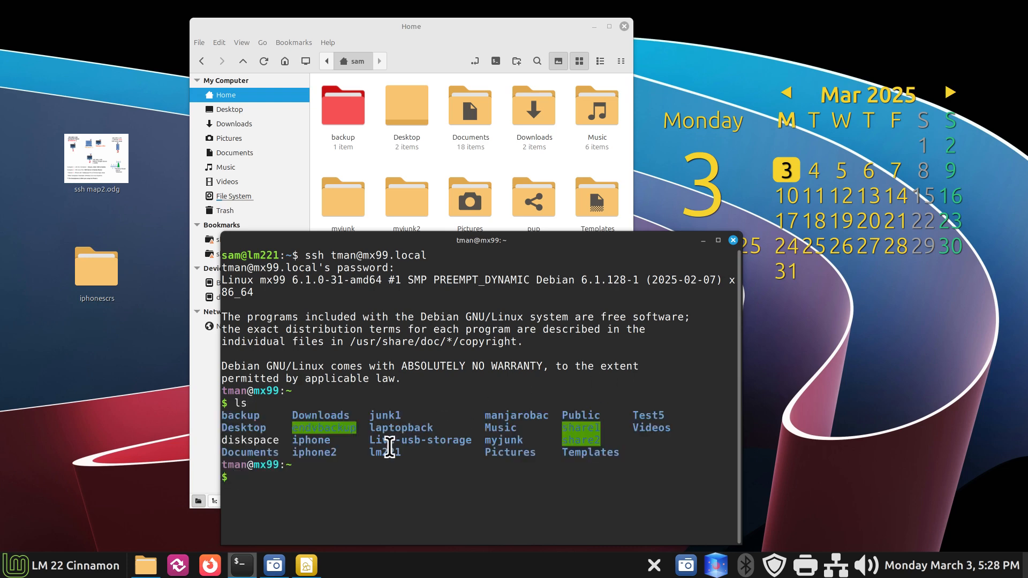
drag(371, 455, 403, 454)
drag(484, 416, 547, 414)
click(292, 439)
drag(291, 439, 343, 463)
click(386, 501)
Step: Clear the terminal and run inxi -Fxz on mx99
text(clear)
key(Return)
text(inx)
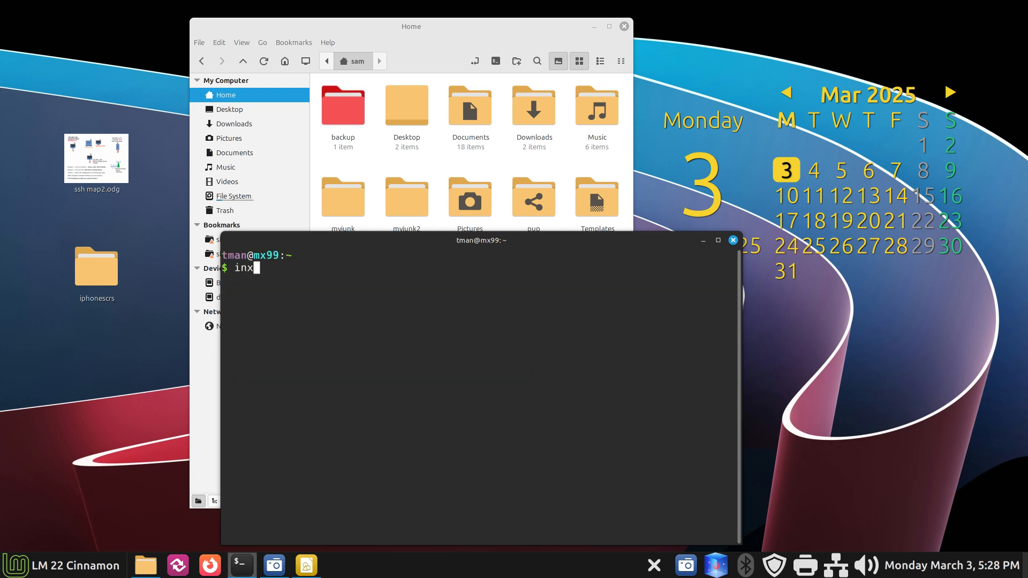
text(i -Fxz)
key(Return)
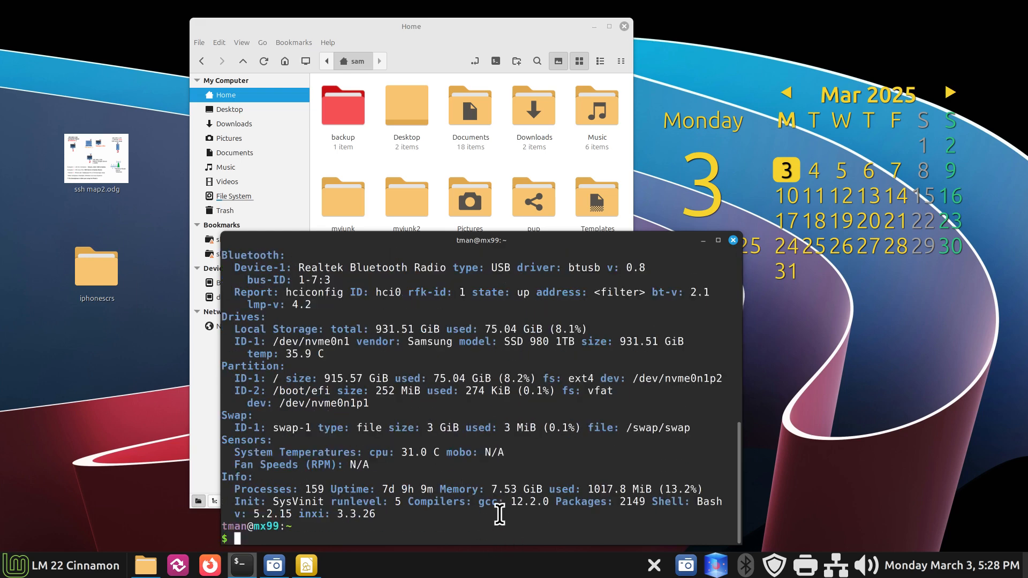
Step: Highlight the 7.53 GiB memory, 7d 9h uptime and SysVinit init values
drag(490, 488, 547, 490)
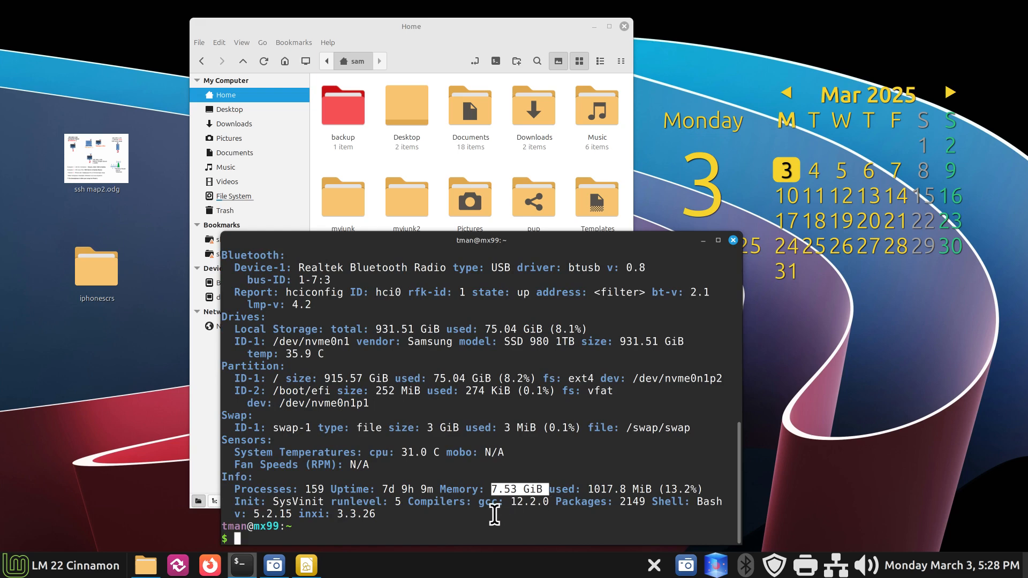
drag(381, 489, 414, 488)
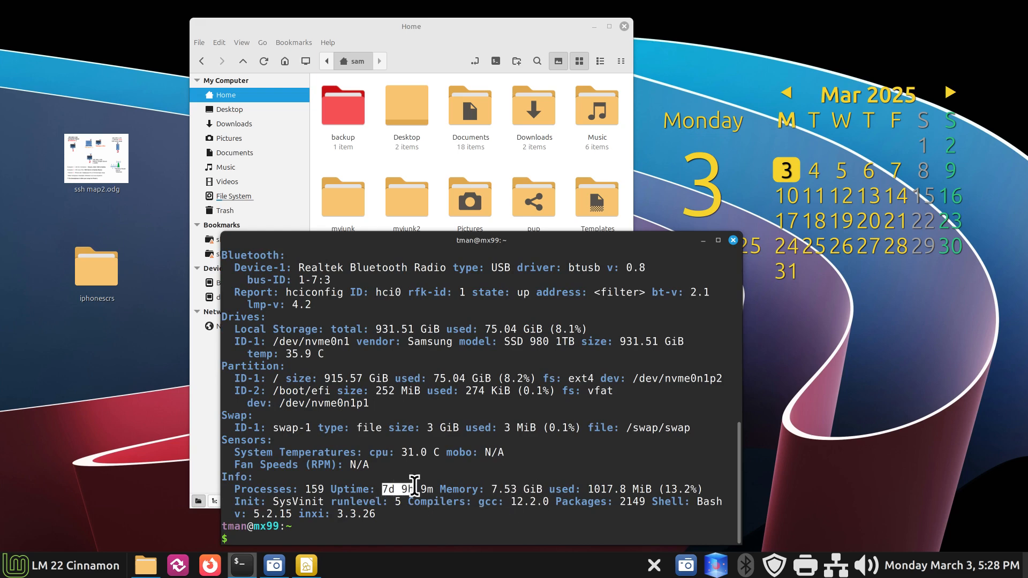
click(271, 501)
drag(271, 501, 319, 501)
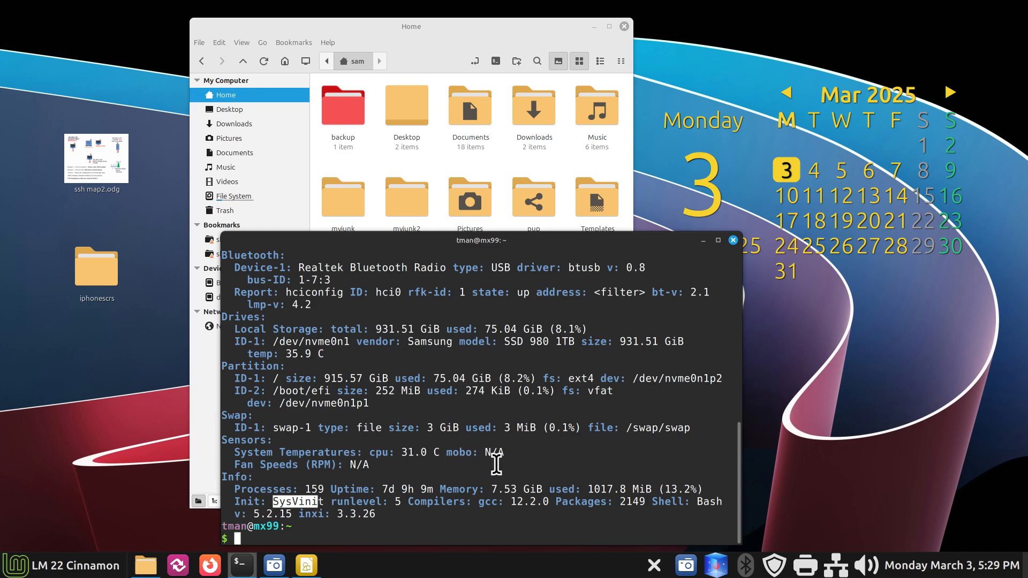
scroll(495, 462, up, 2)
Step: Highlight the MX-23.5_x64 distro, Debian base and CPU details in the inxi report
scroll(496, 463, up, 9)
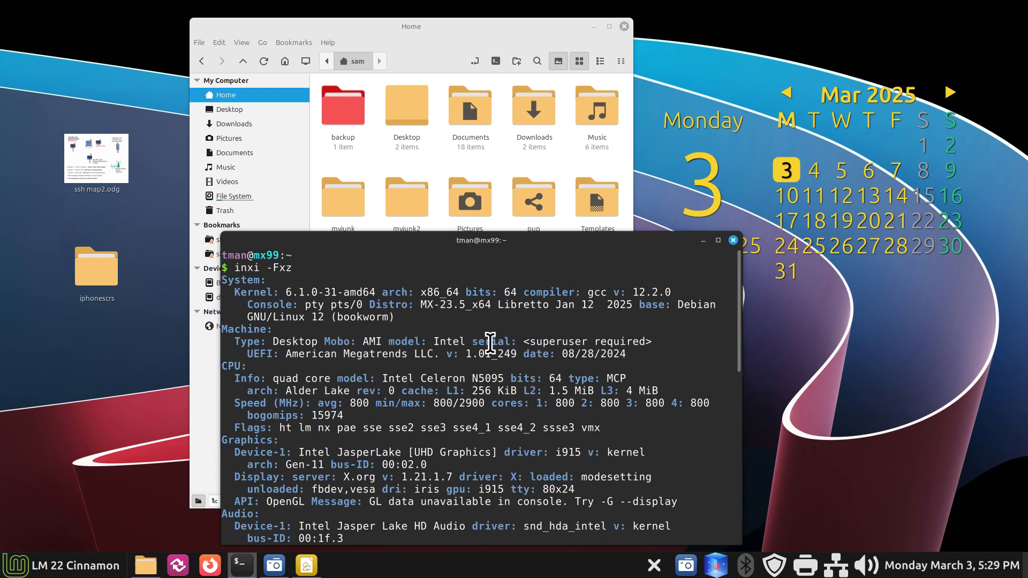
drag(422, 306, 491, 307)
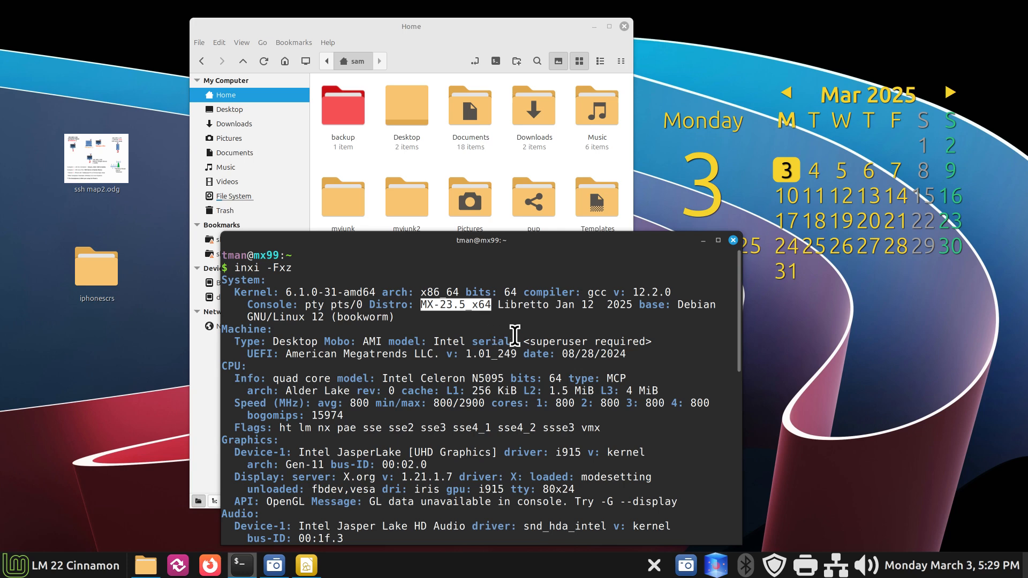
drag(678, 306, 708, 305)
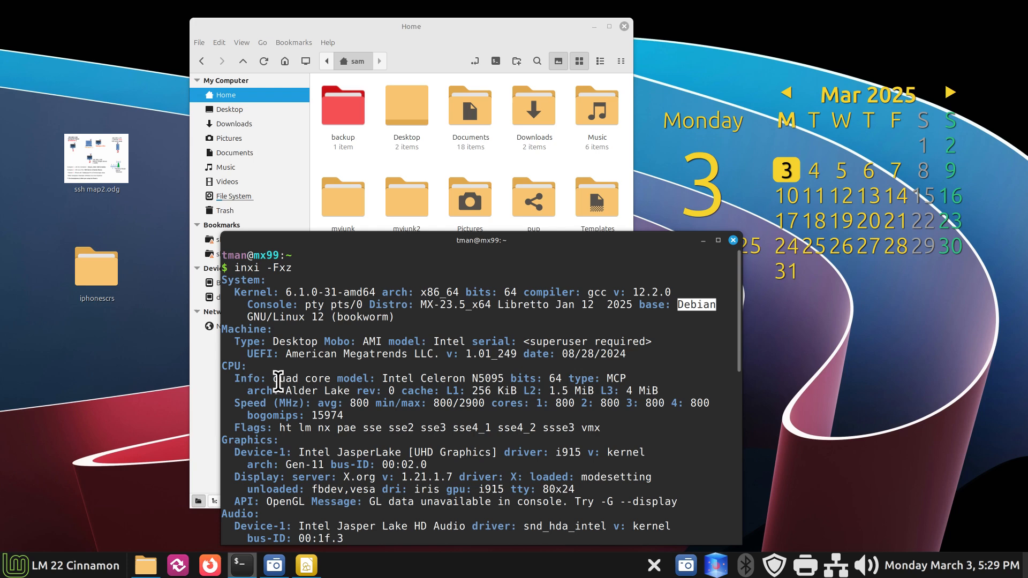
drag(273, 379, 516, 378)
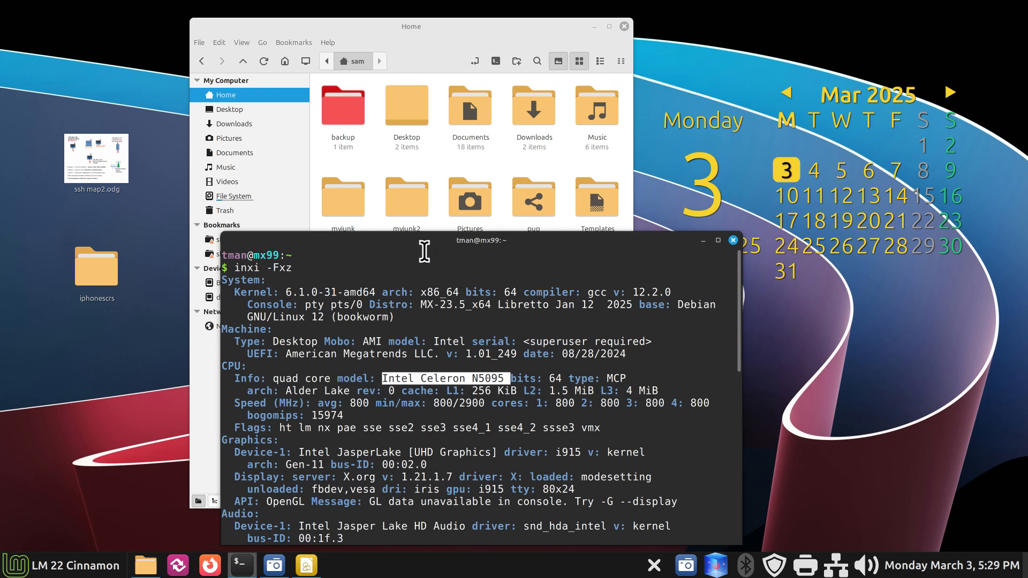
drag(425, 241, 420, 194)
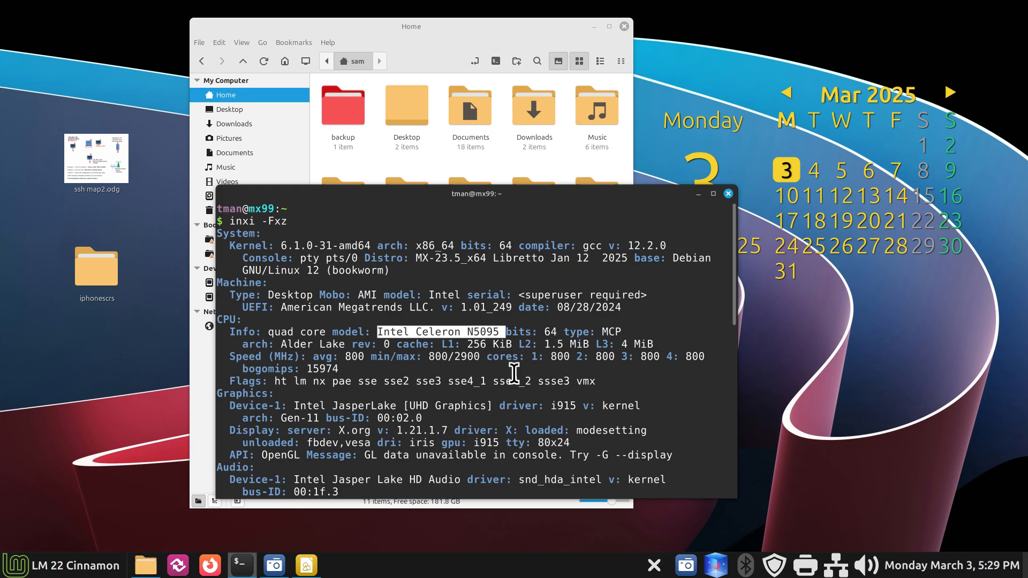
Step: Highlight the Samsung SSD 980 1TB drive in the report
scroll(509, 375, down, 6)
scroll(509, 382, down, 1)
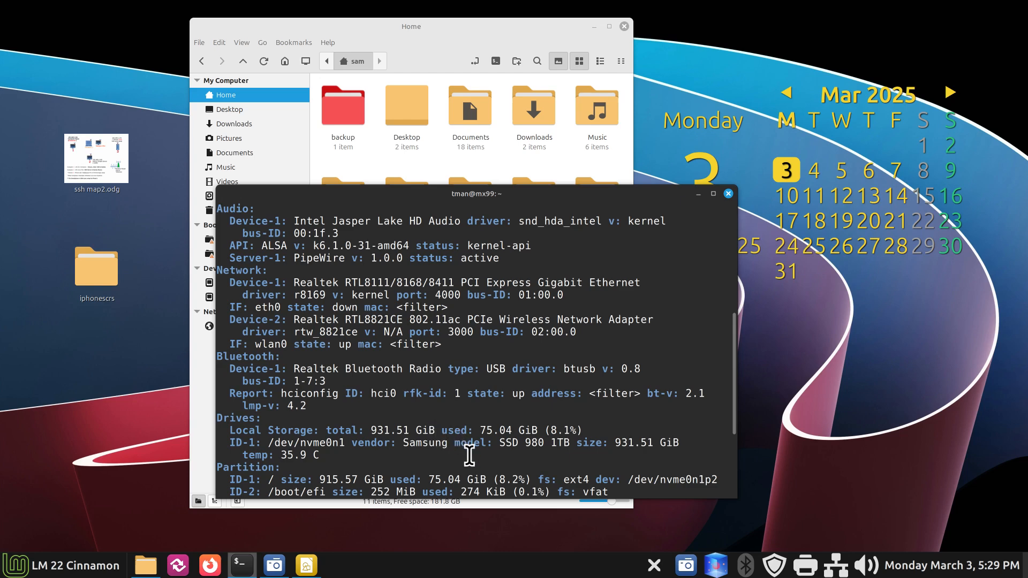
drag(498, 443, 570, 443)
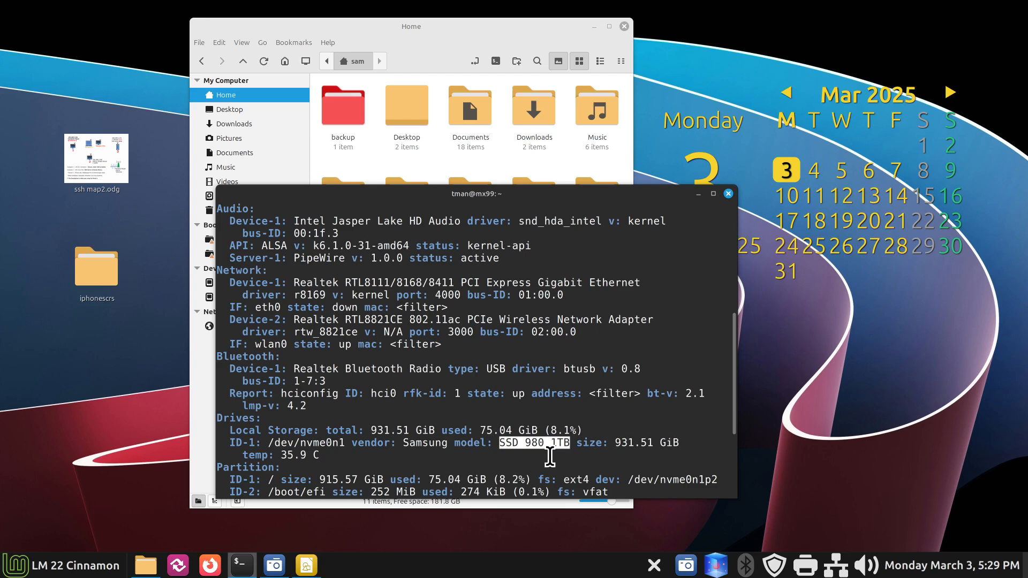
drag(403, 442, 452, 442)
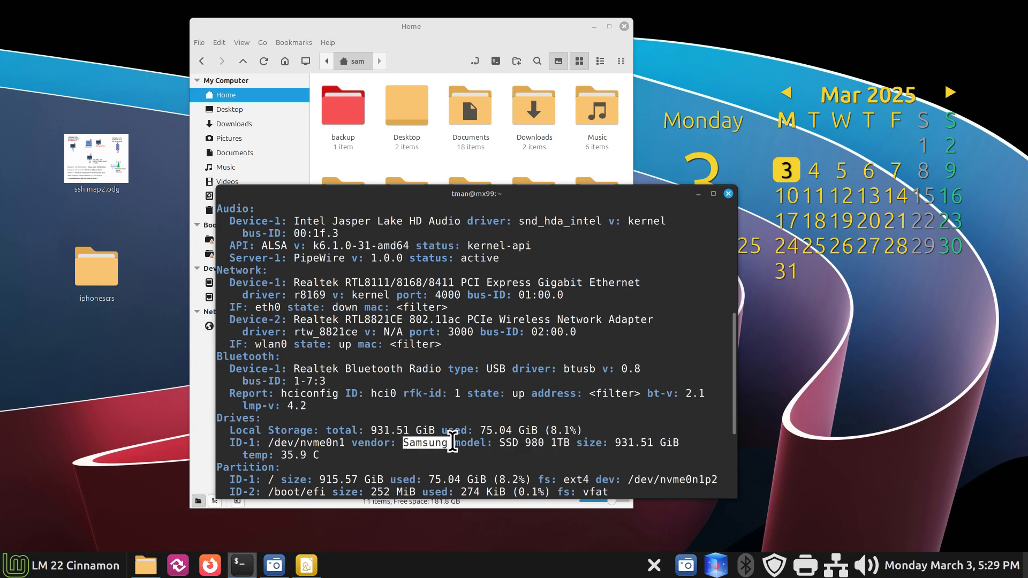
drag(524, 444, 568, 443)
scroll(568, 443, down, 4)
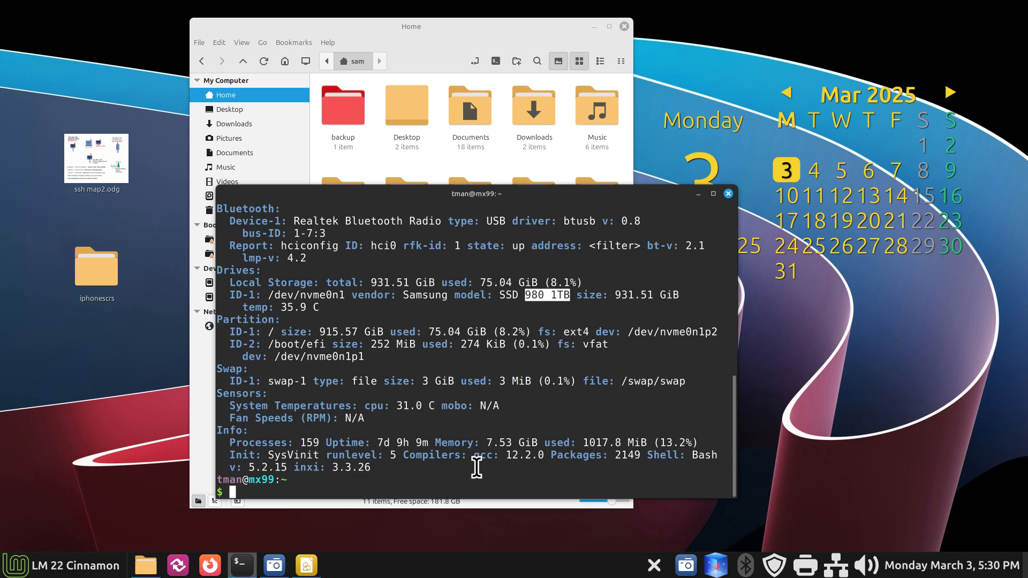
Step: List the remote home folder with ls, then exit the mx99.local ssh session
text(ls)
key(Return)
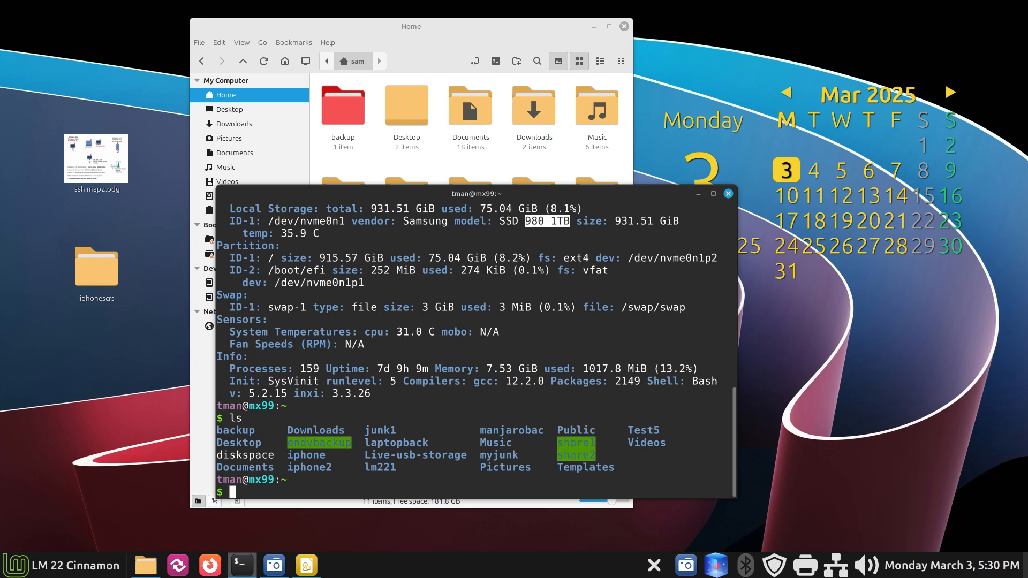
text(exit)
key(Return)
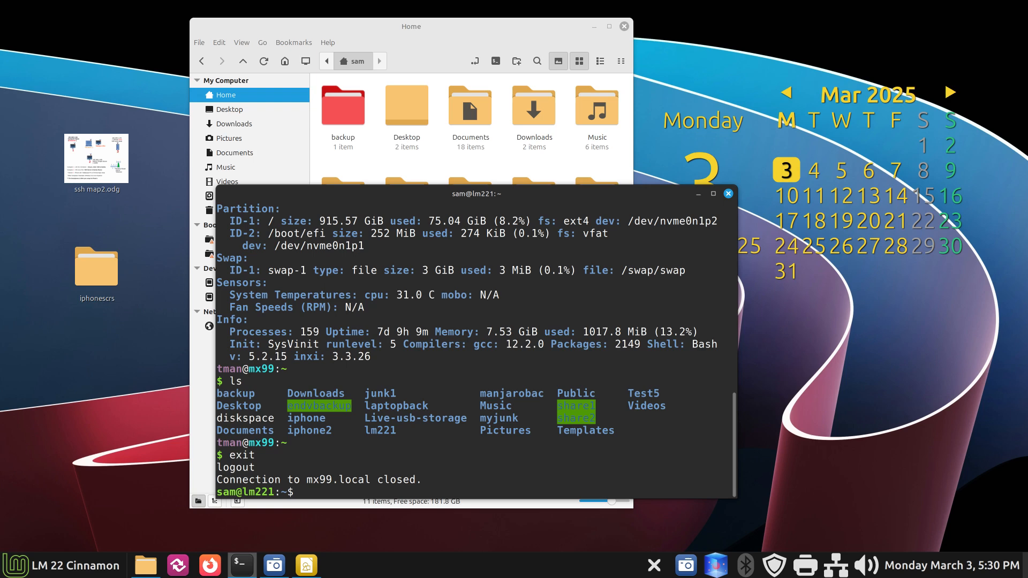
Step: Run inxi -Fxz locally, highlight 32 GiB memory, Linux Mint 22.1 Xia and the Ryzen CPU, then close Terminal
text(inxi -Fxz)
key(Return)
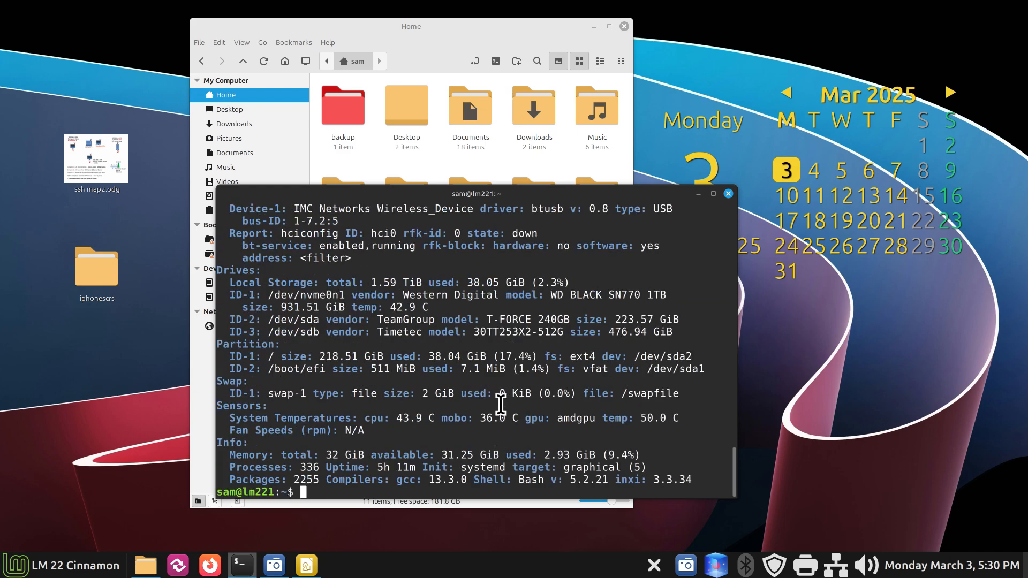
drag(326, 455, 363, 454)
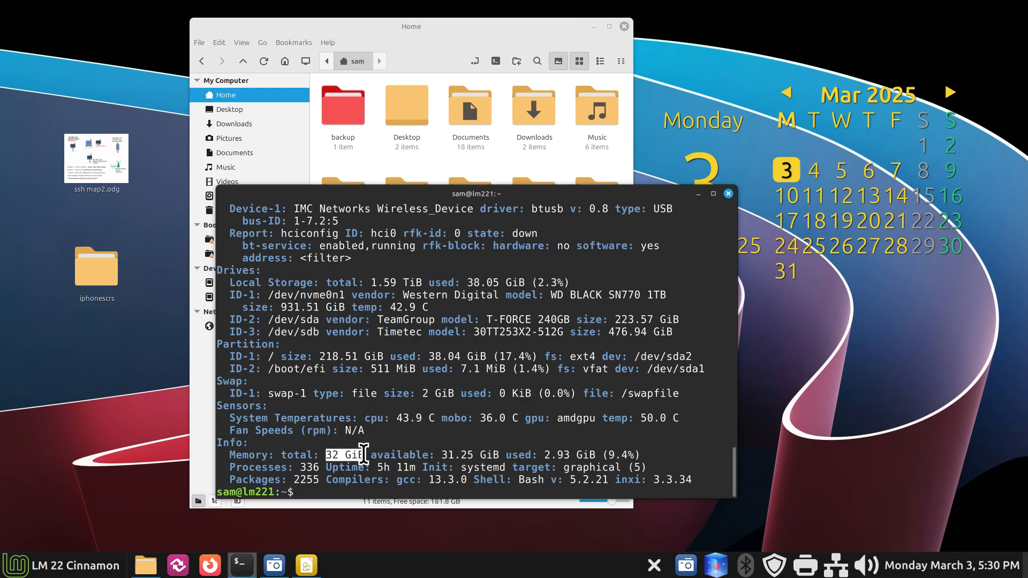
scroll(460, 413, up, 15)
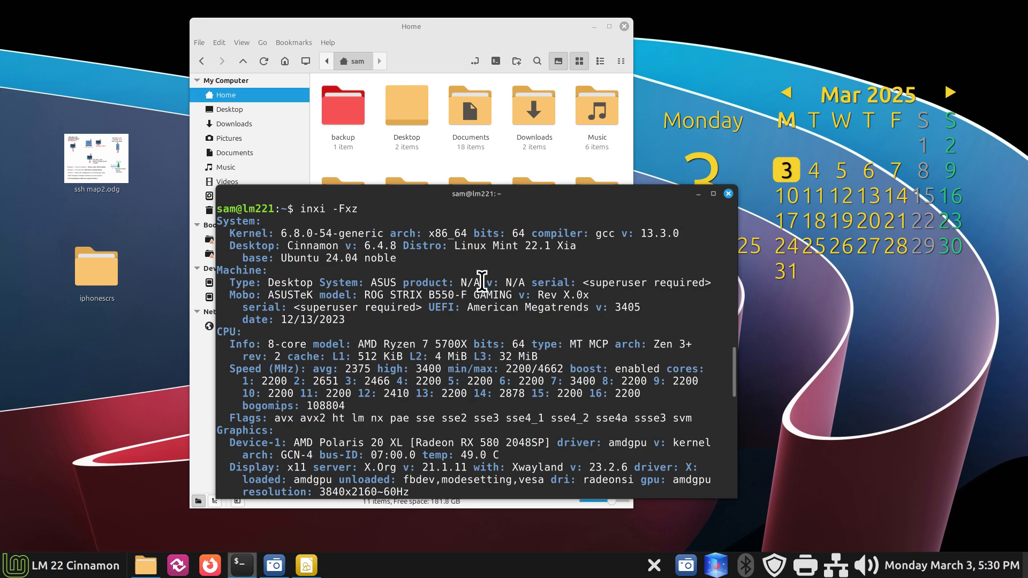
drag(454, 249, 609, 257)
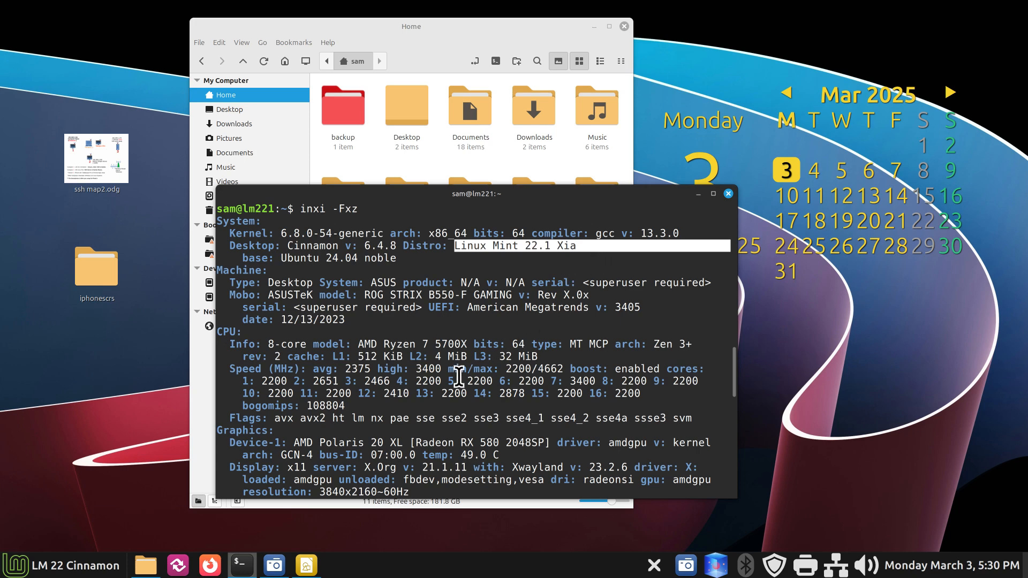
drag(268, 348, 445, 344)
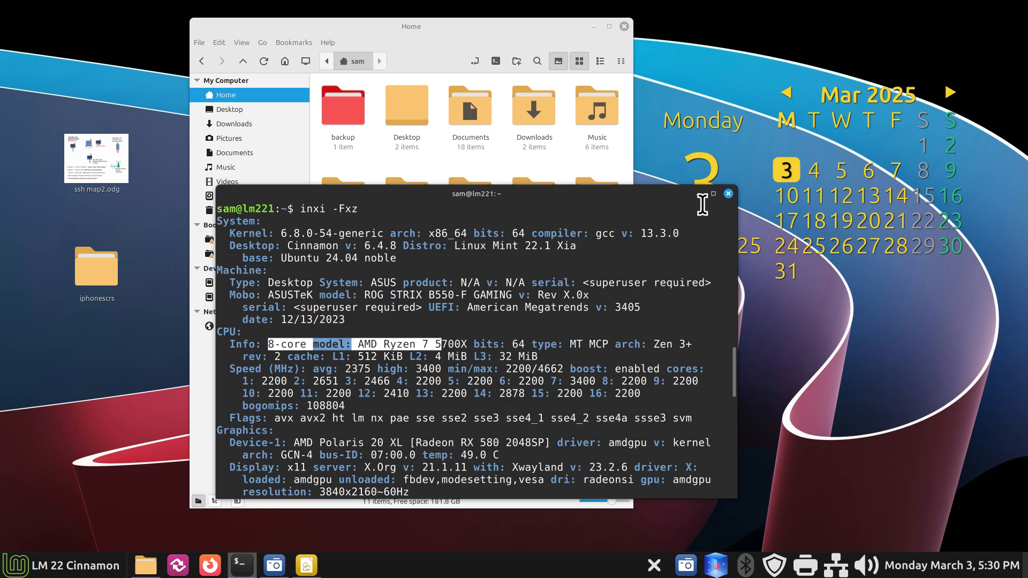
click(728, 194)
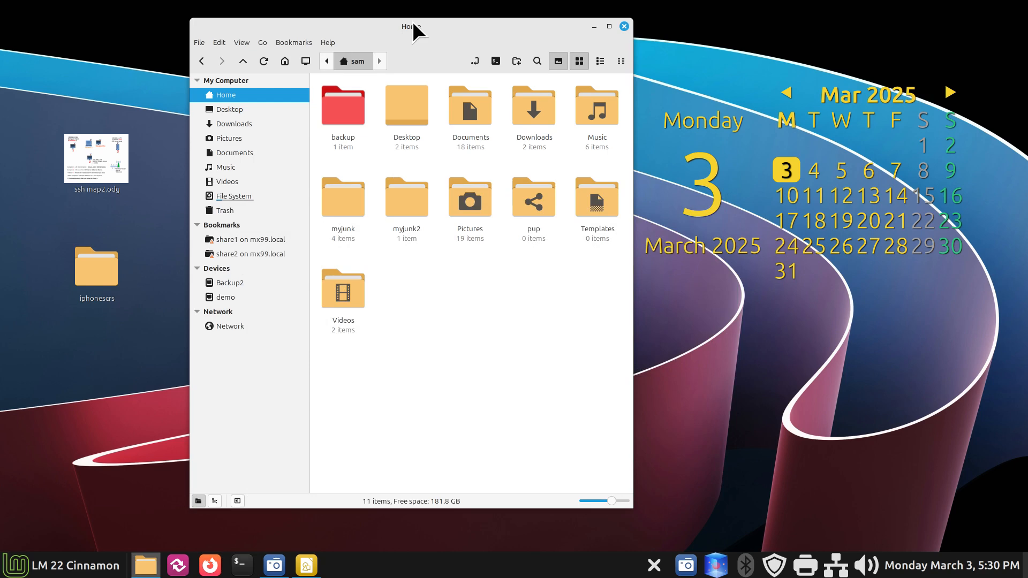
drag(413, 24, 523, 32)
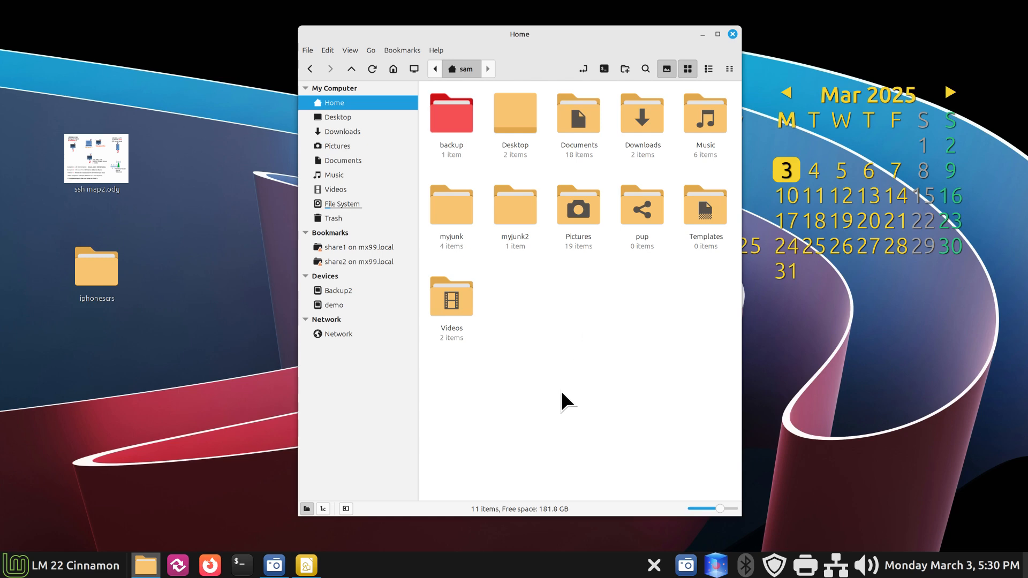
Step: Enter the ssh:// address for the user account on mx99.local as Nemo's location
key(ctrl+l)
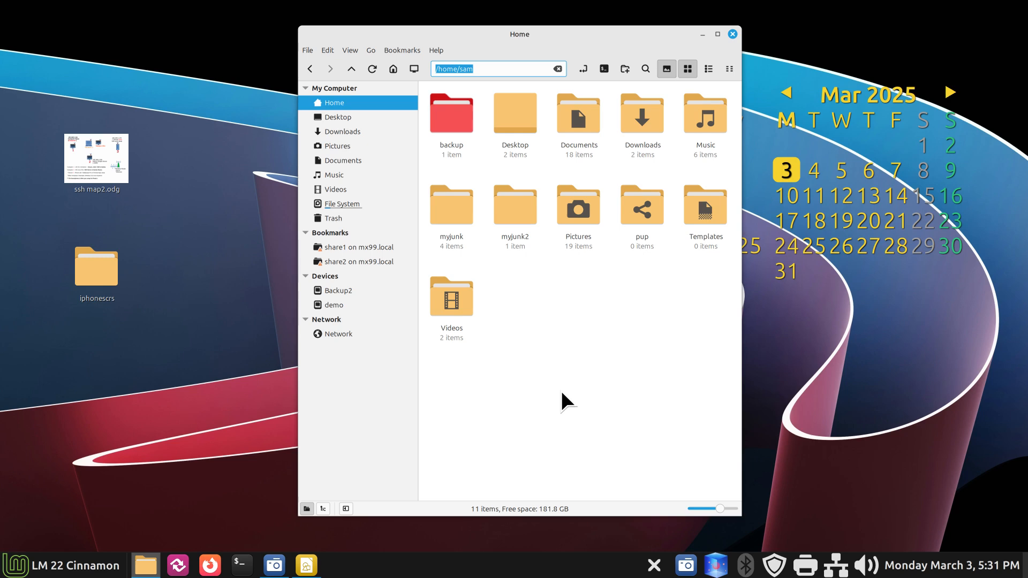
text(ssh://tman@)
text(mx99.local)
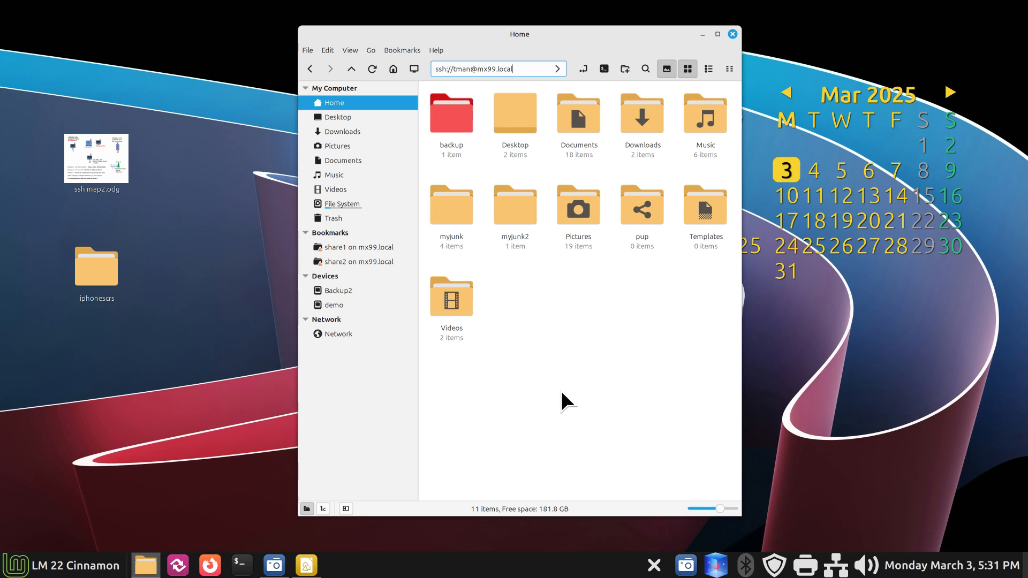
key(Return)
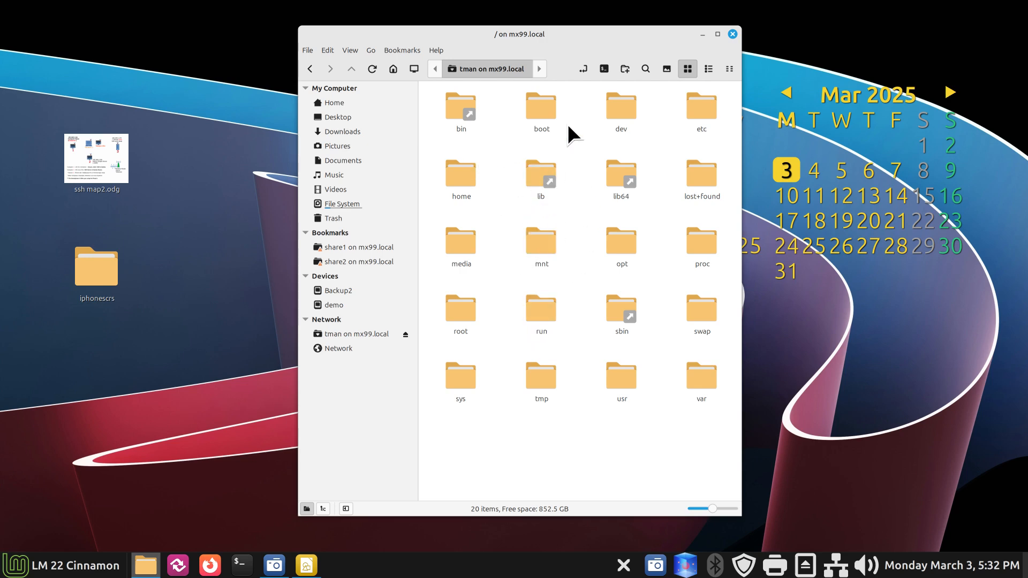
Step: Show the sftp path of mx99.local's root, then bring the ssh map2.odg diagram forward
key(ctrl+l)
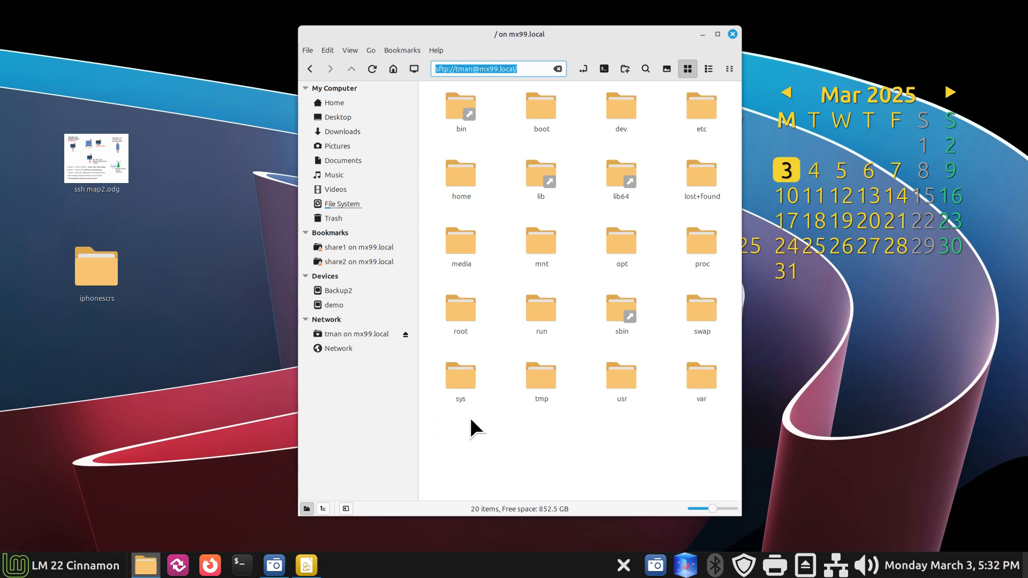
click(306, 565)
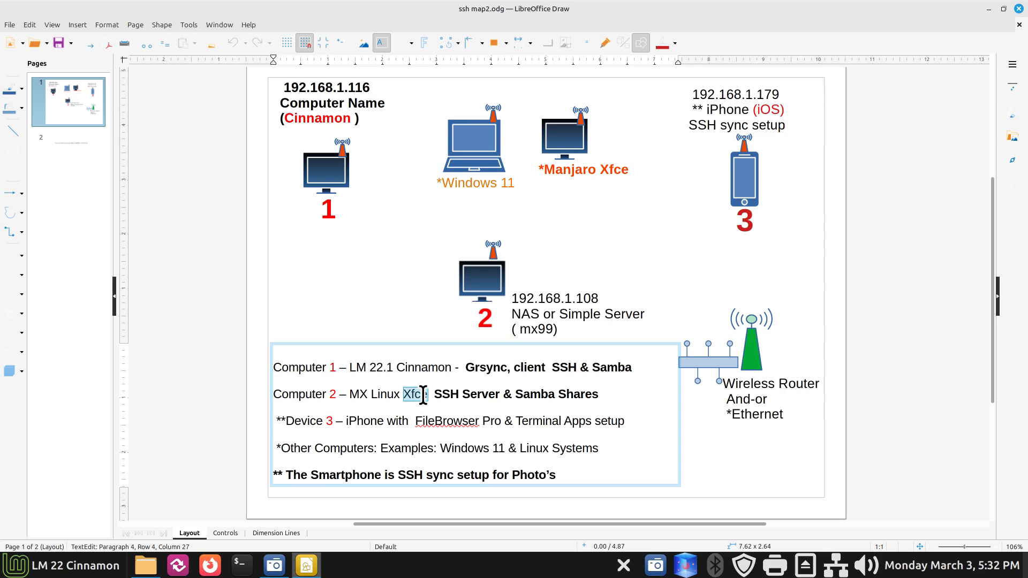
right_click(401, 566)
click(419, 538)
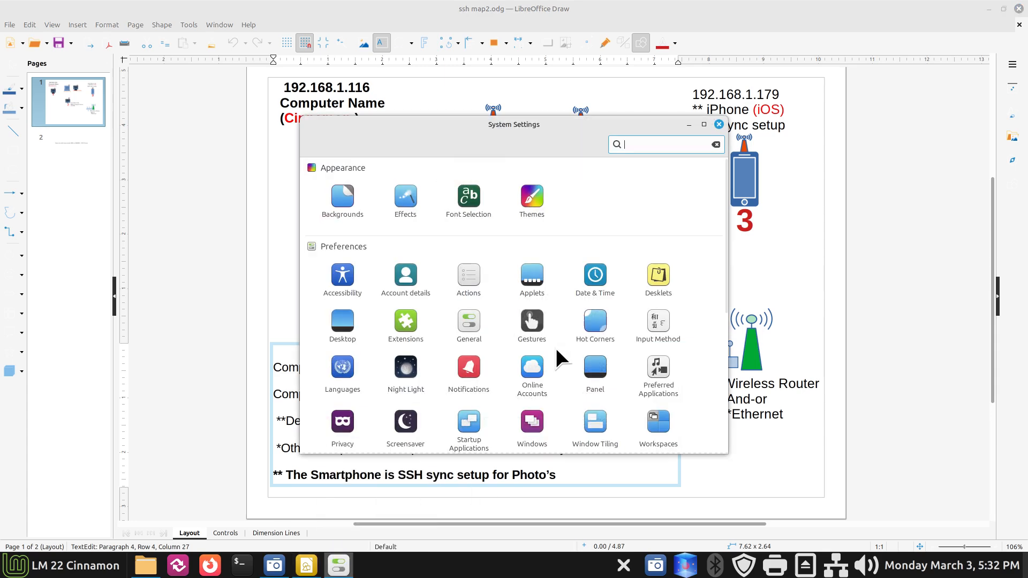
scroll(538, 349, down, 5)
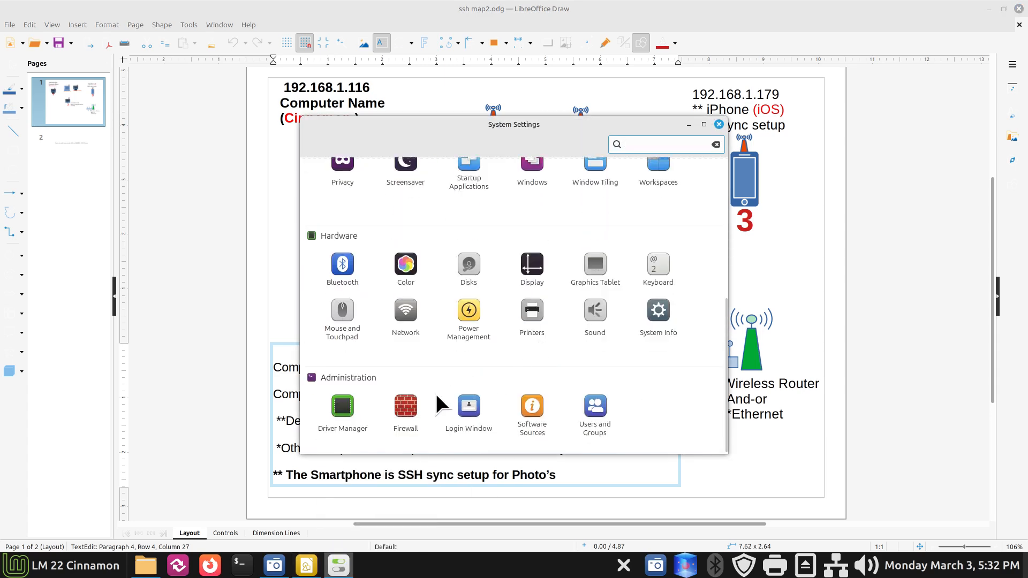
click(409, 407)
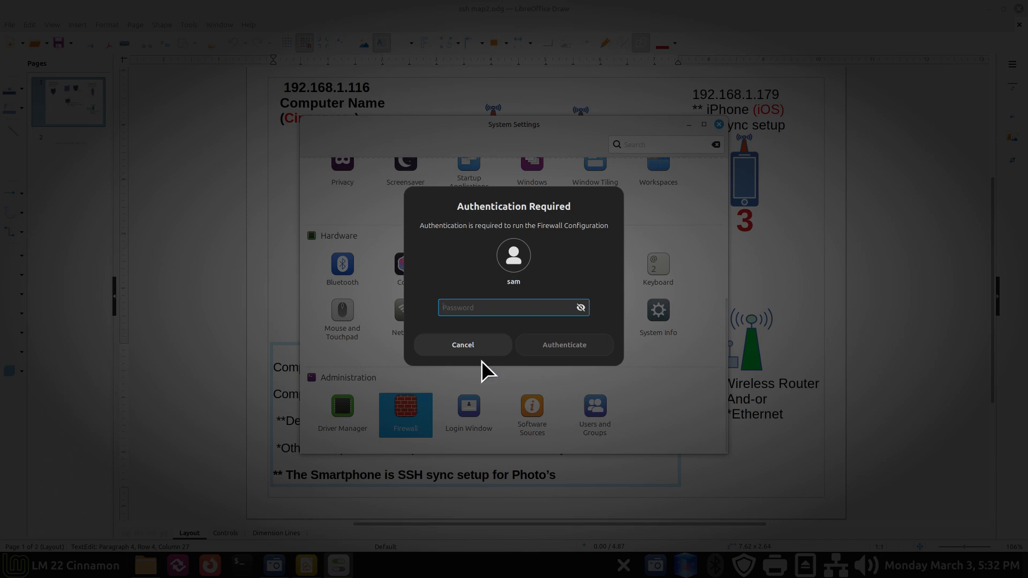
text(*****)
key(Return)
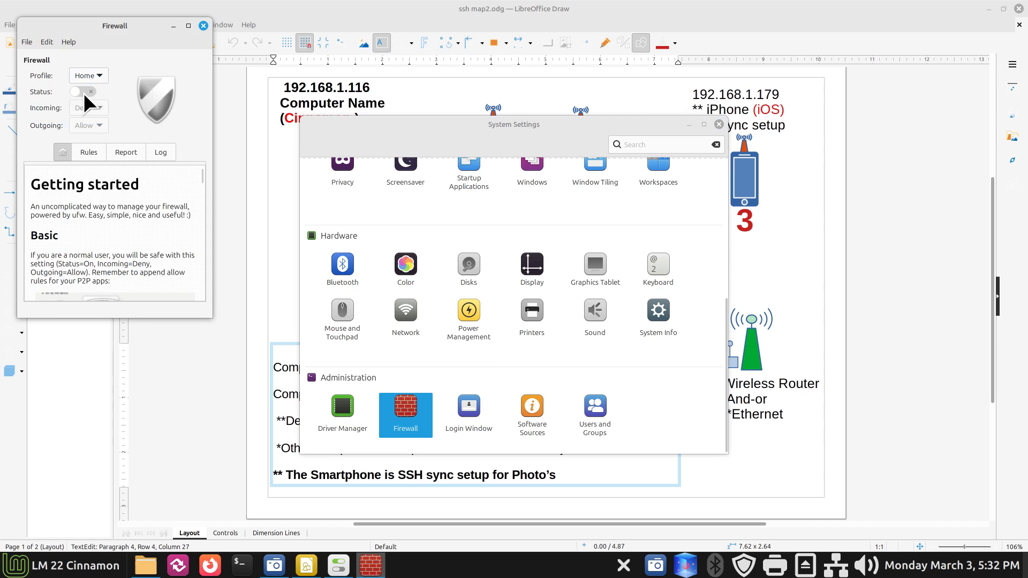
click(91, 91)
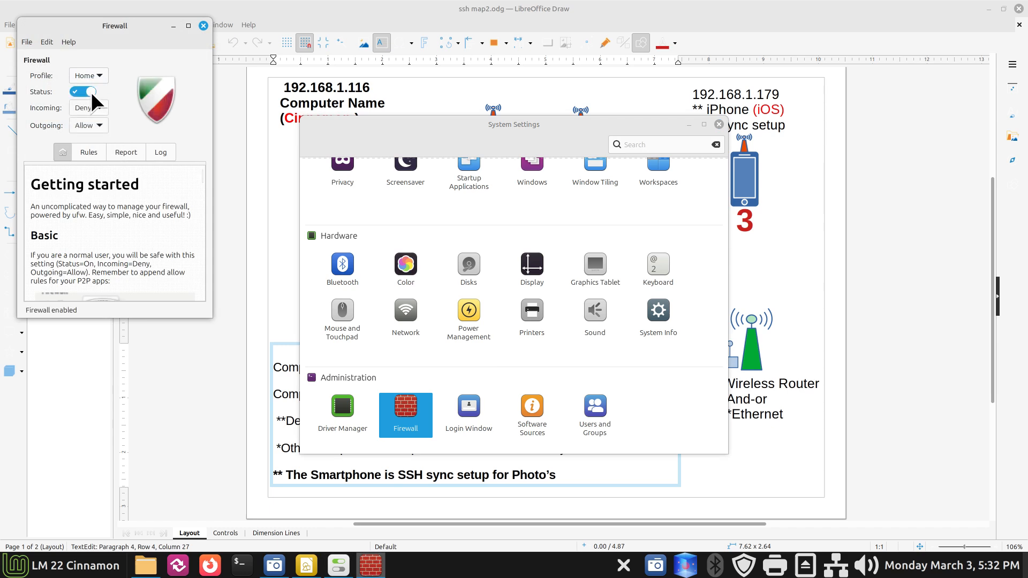
click(91, 152)
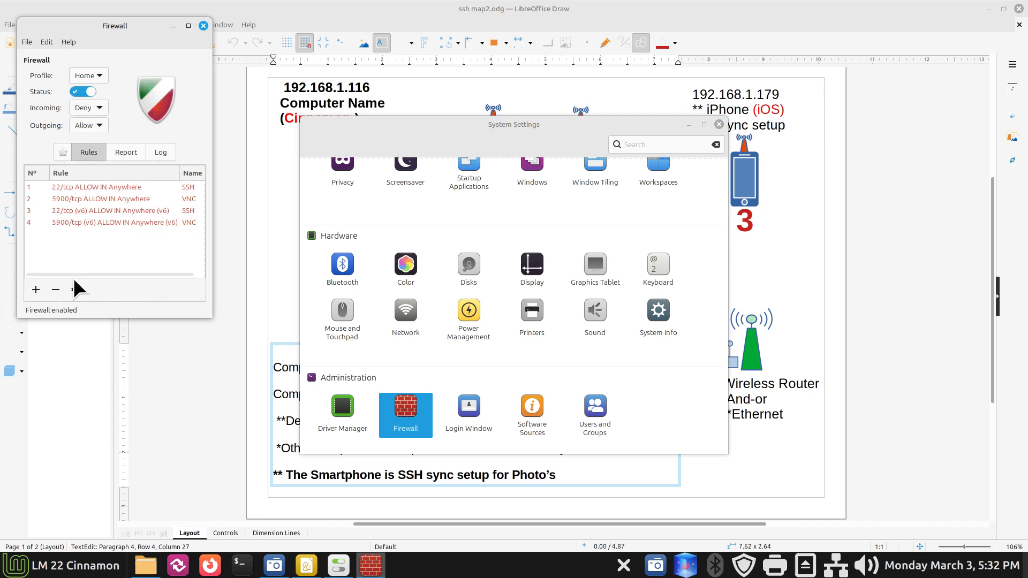
click(36, 289)
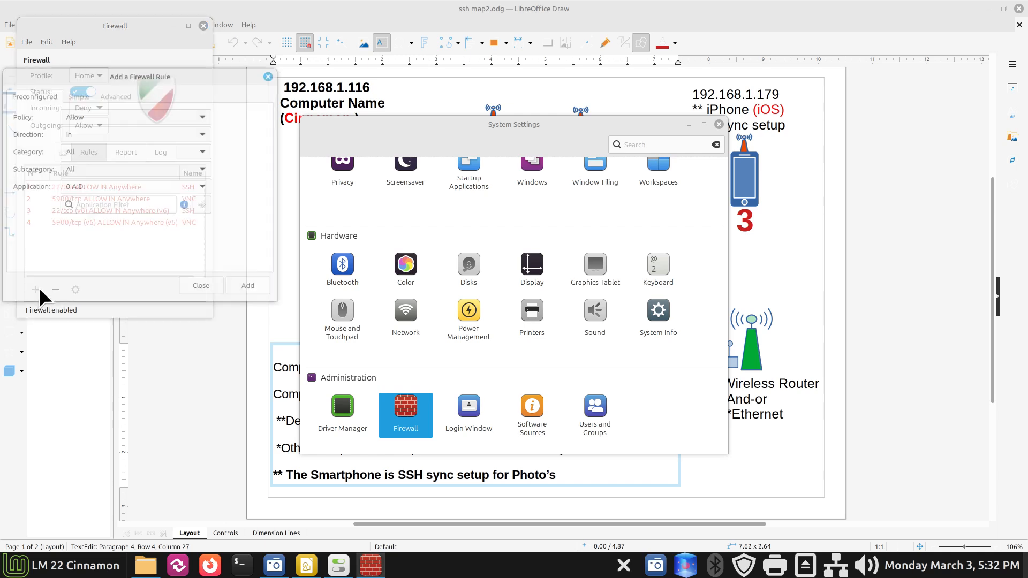
click(106, 205)
text(s)
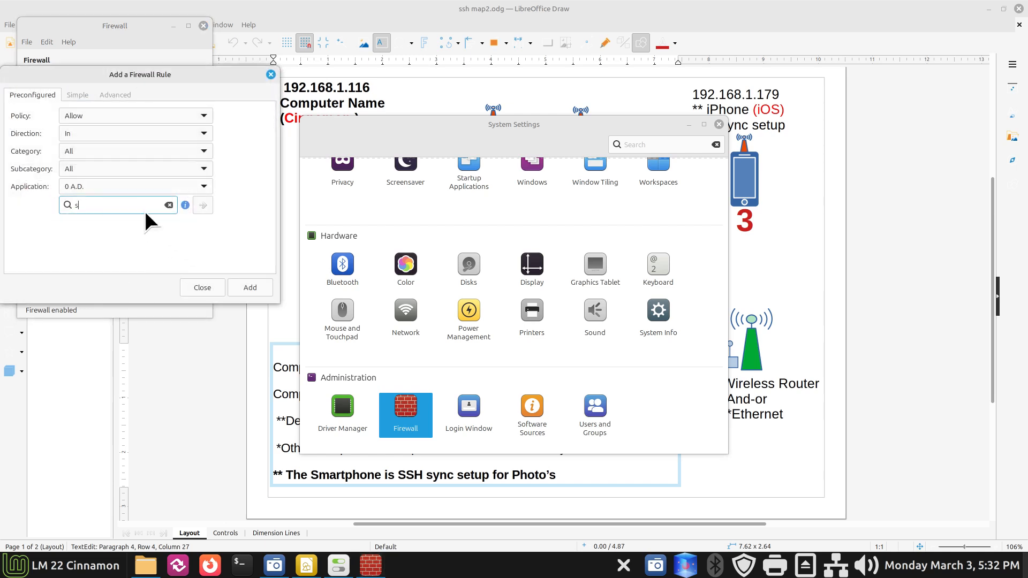
text(sh)
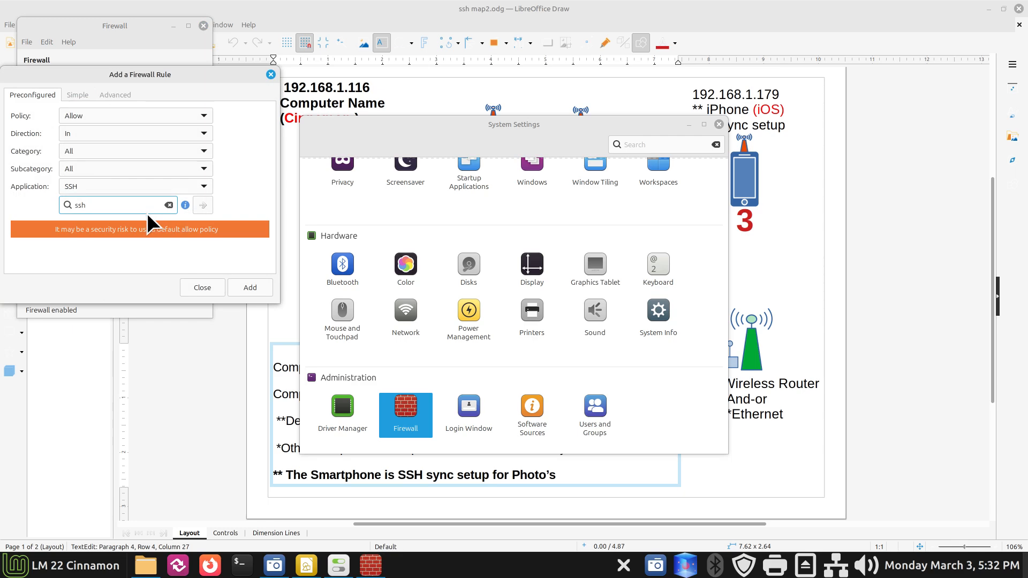
click(203, 284)
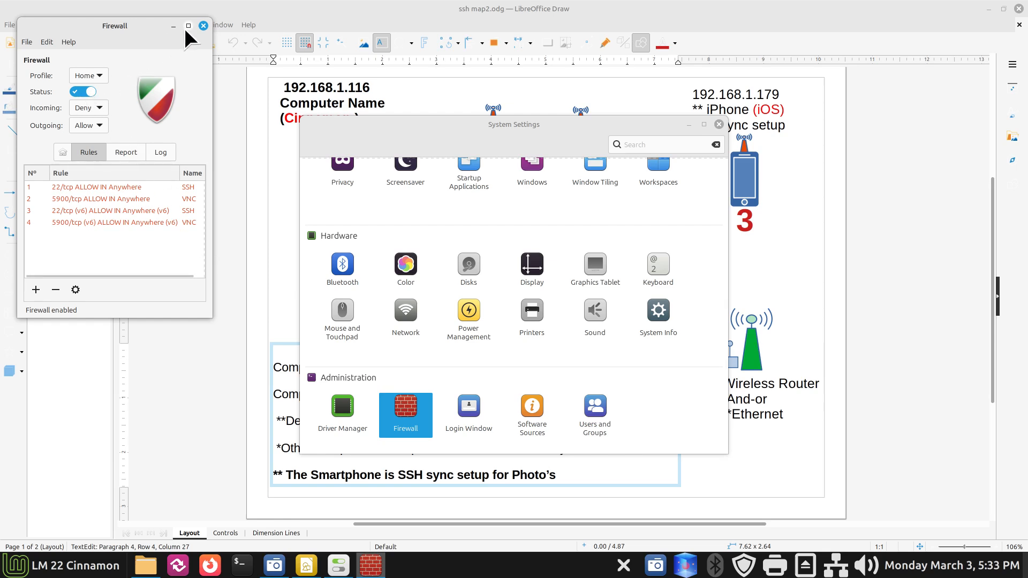
click(92, 92)
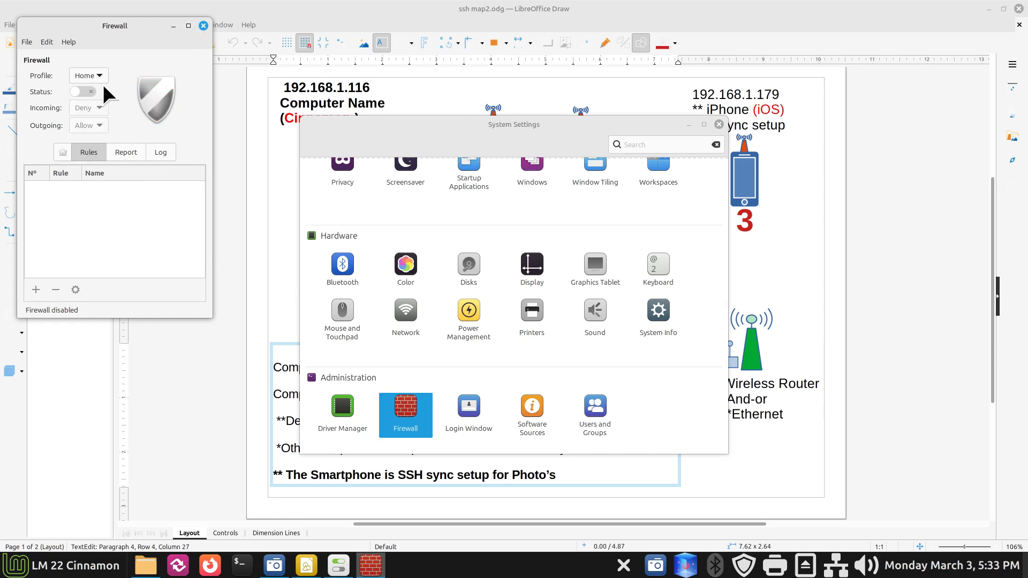
click(204, 25)
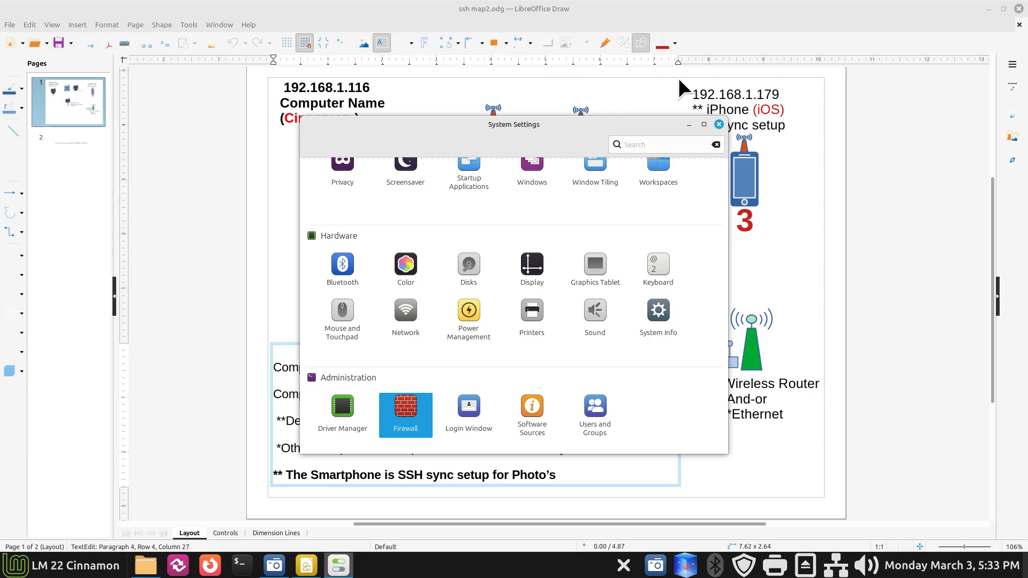
click(719, 125)
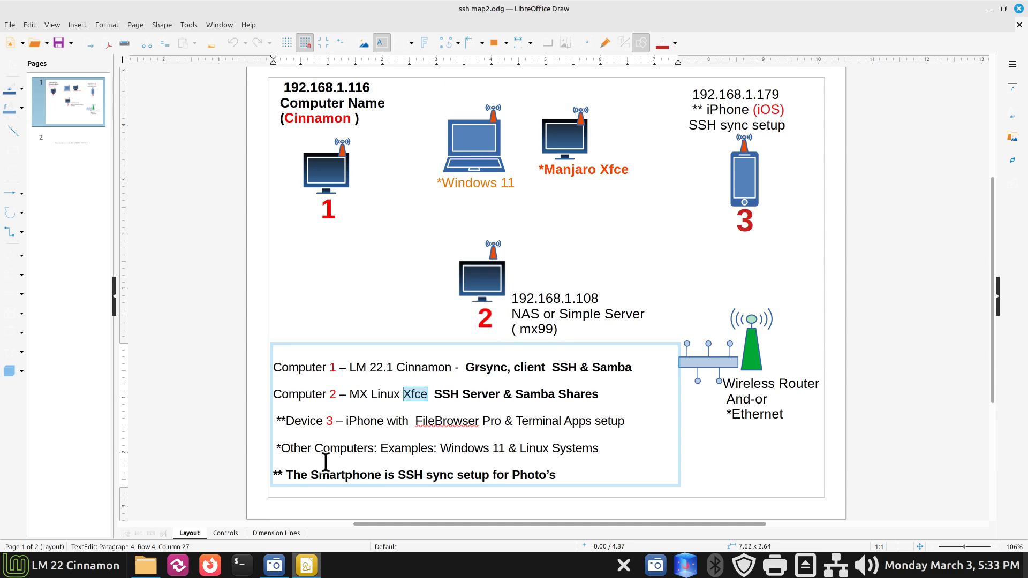
Step: Minimize the Draw diagram to reveal mx99.local's root folder (20 items, 852.5 GB free)
click(990, 9)
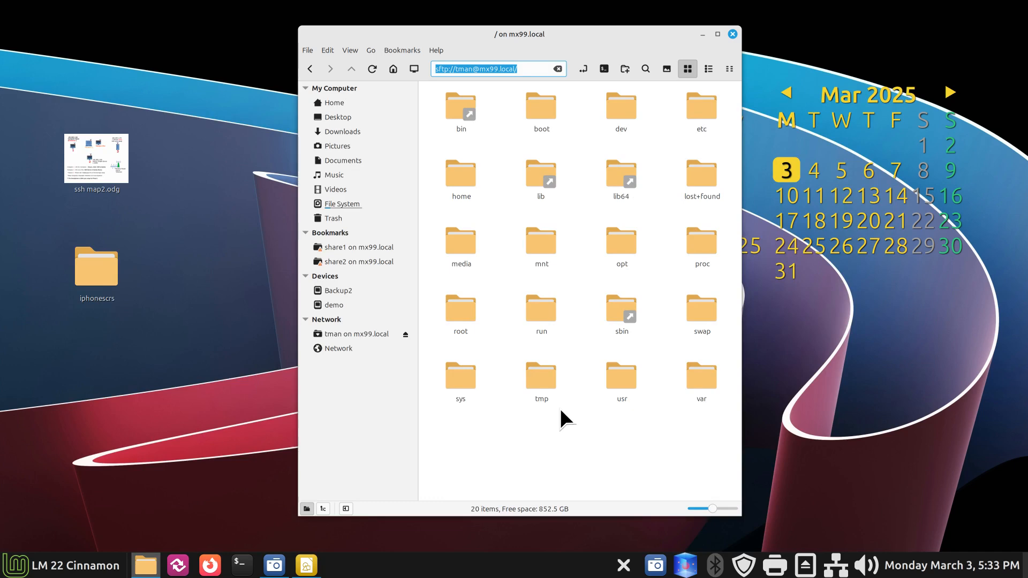
Step: Navigate through home and the user's folder into lm221 on mx99.local, then move the window right
drag(585, 30, 477, 31)
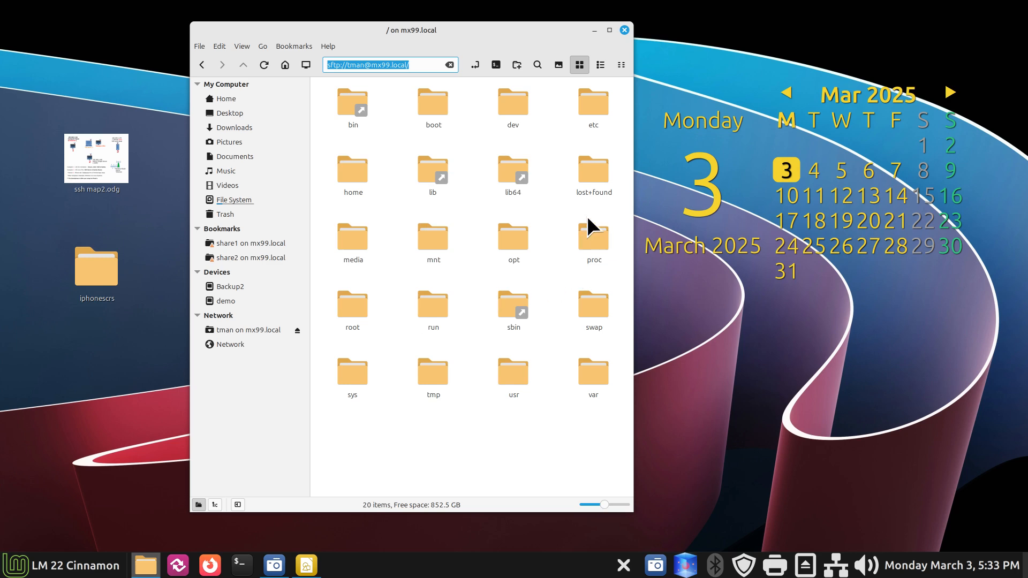
double_click(357, 167)
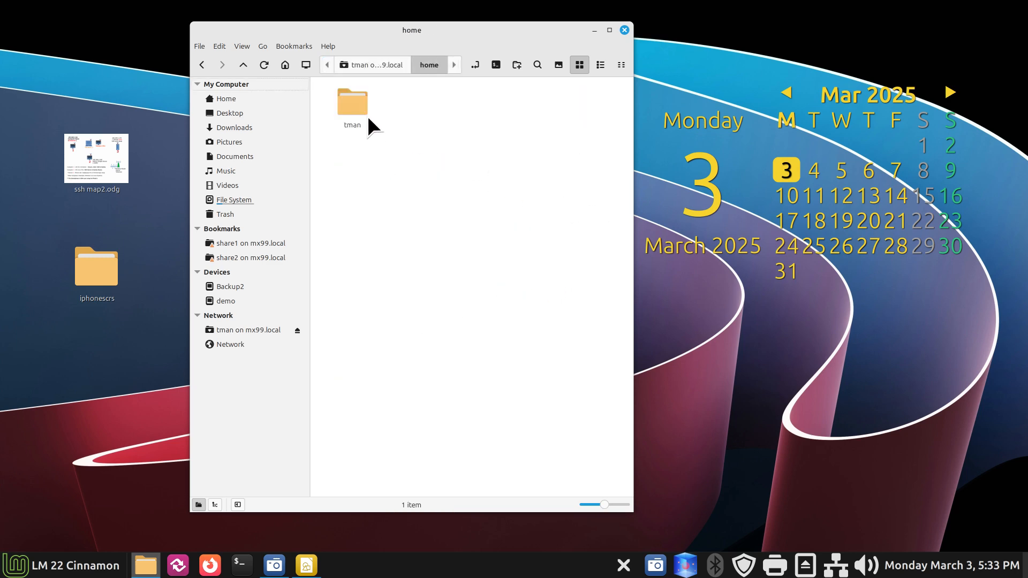
double_click(356, 104)
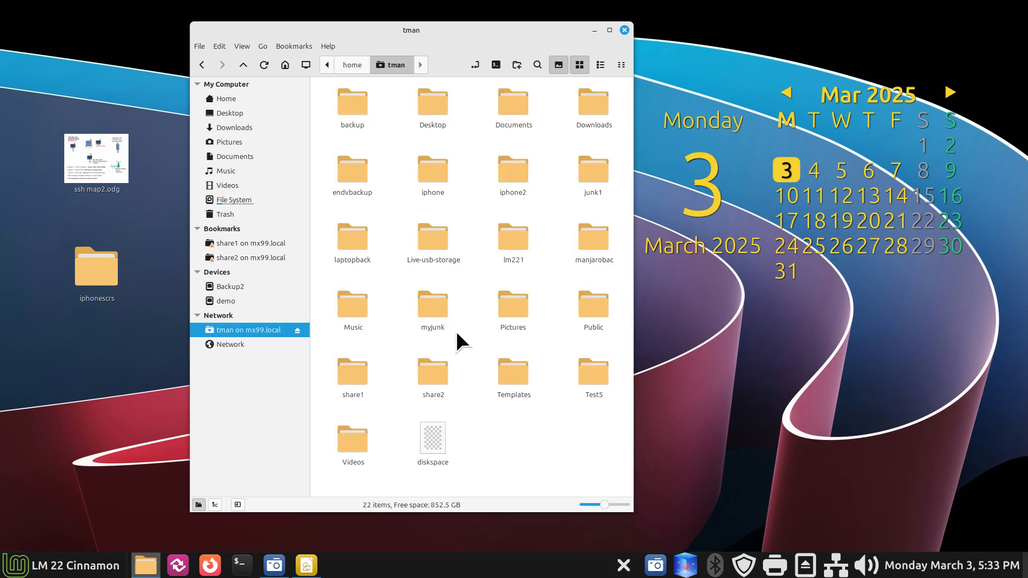
click(515, 262)
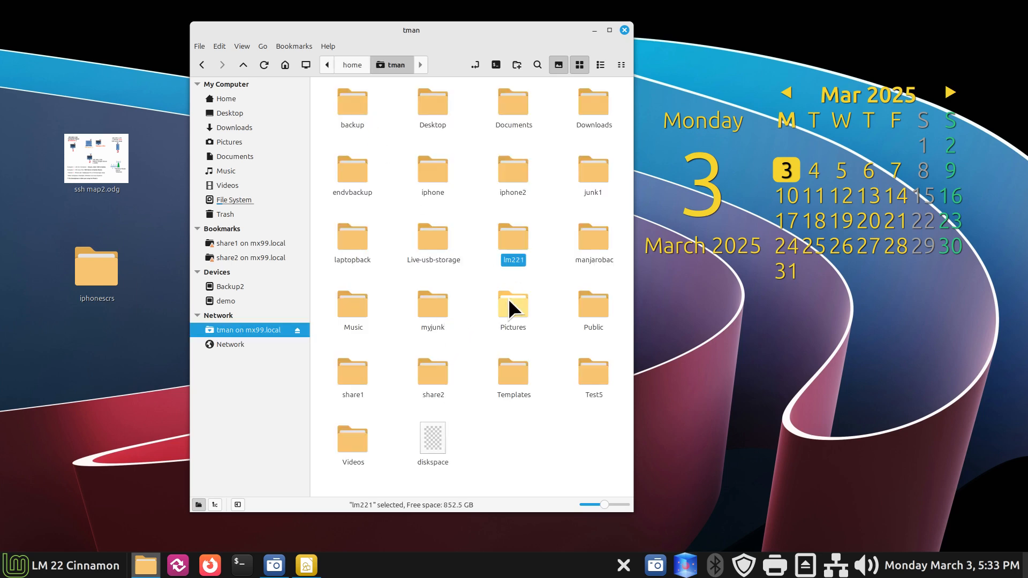
right_click(480, 420)
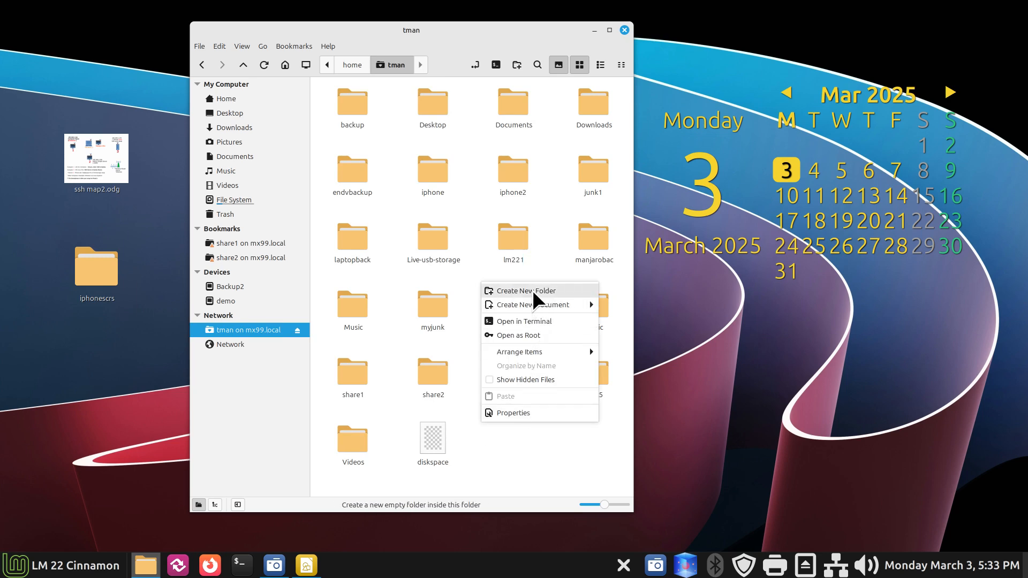
click(547, 249)
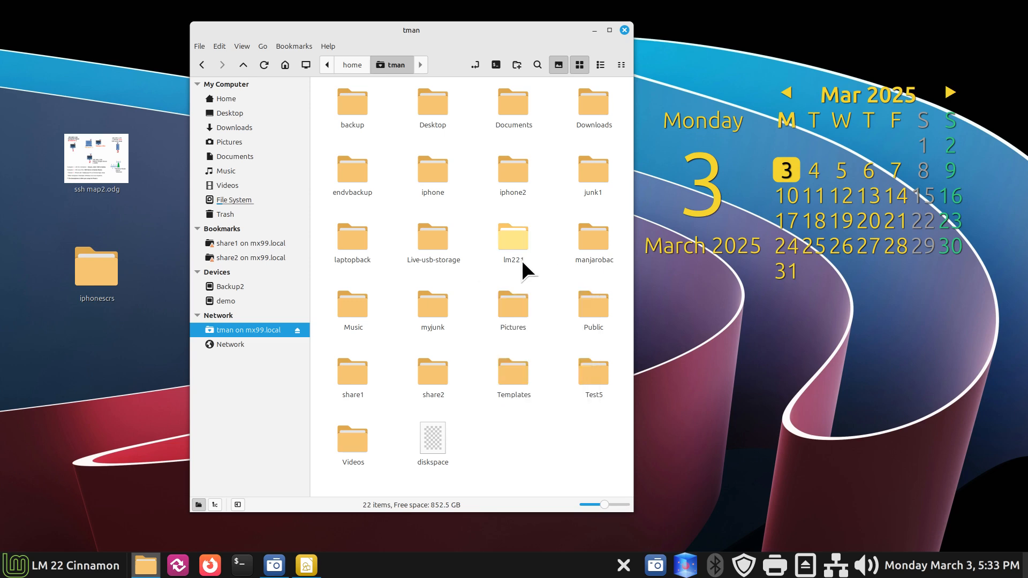
click(246, 560)
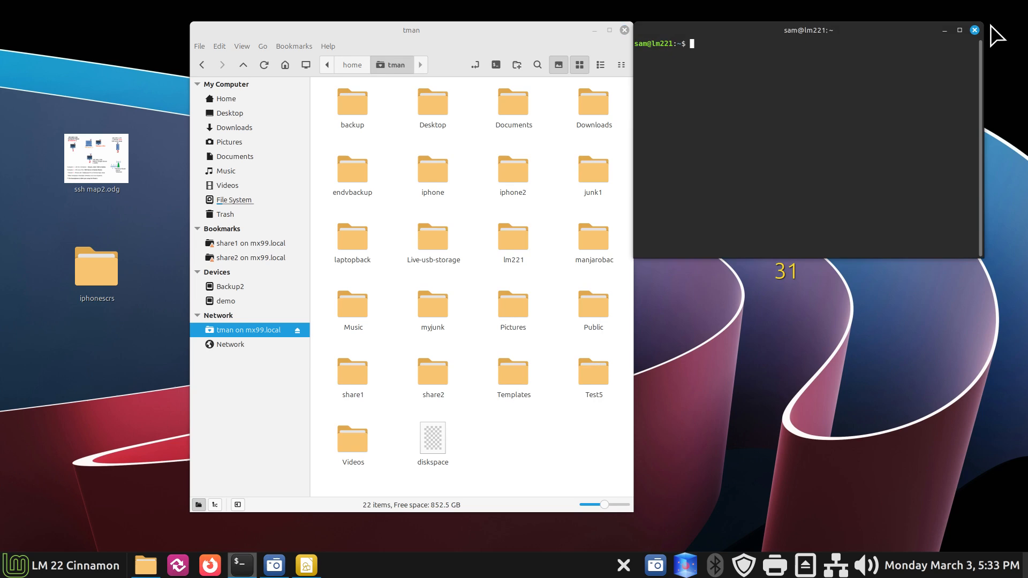
click(974, 30)
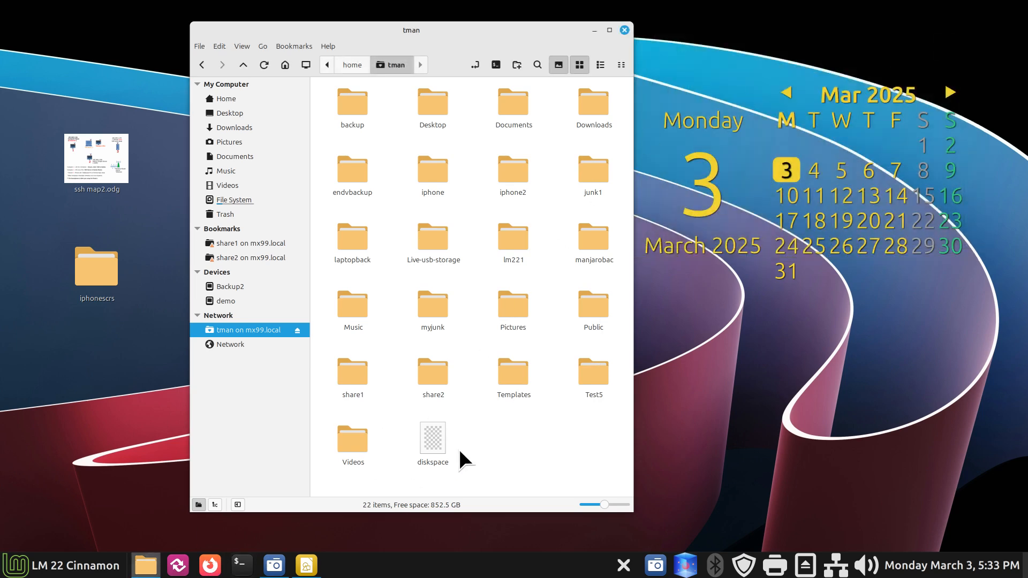
double_click(509, 236)
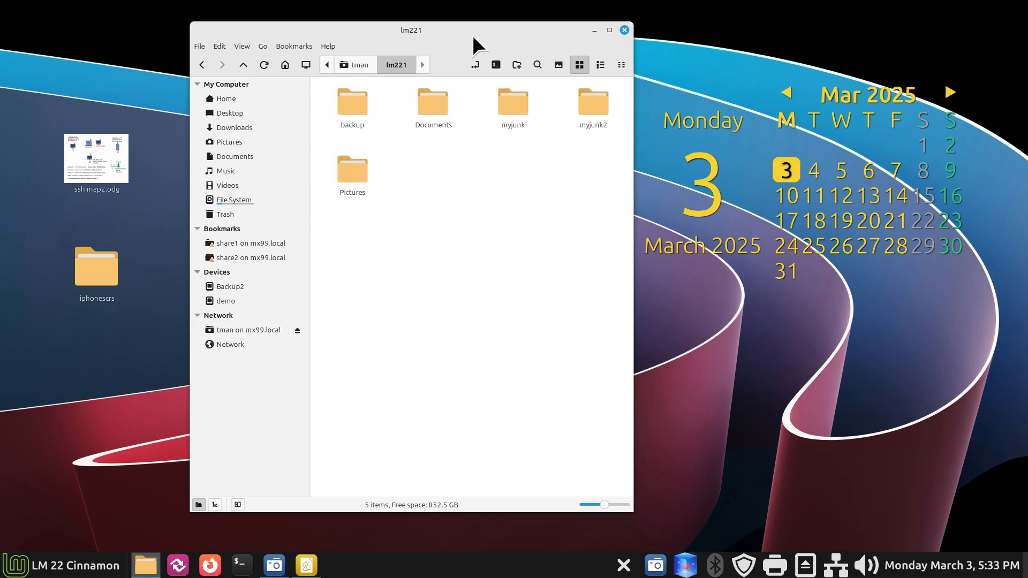
drag(472, 35, 819, 41)
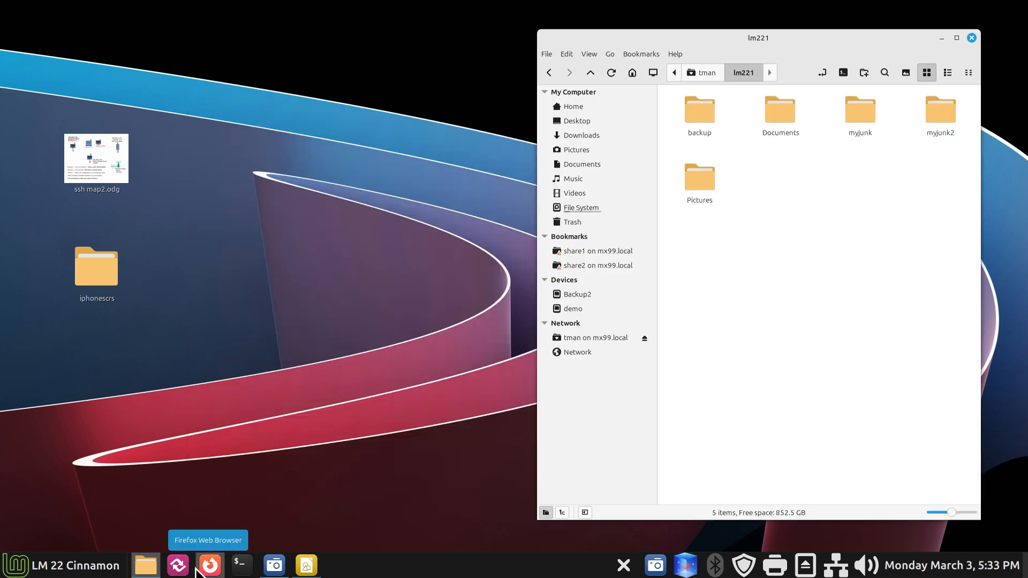
Step: Bring up Grsync and look inside the remote lm221 backup and Documents folders
click(177, 566)
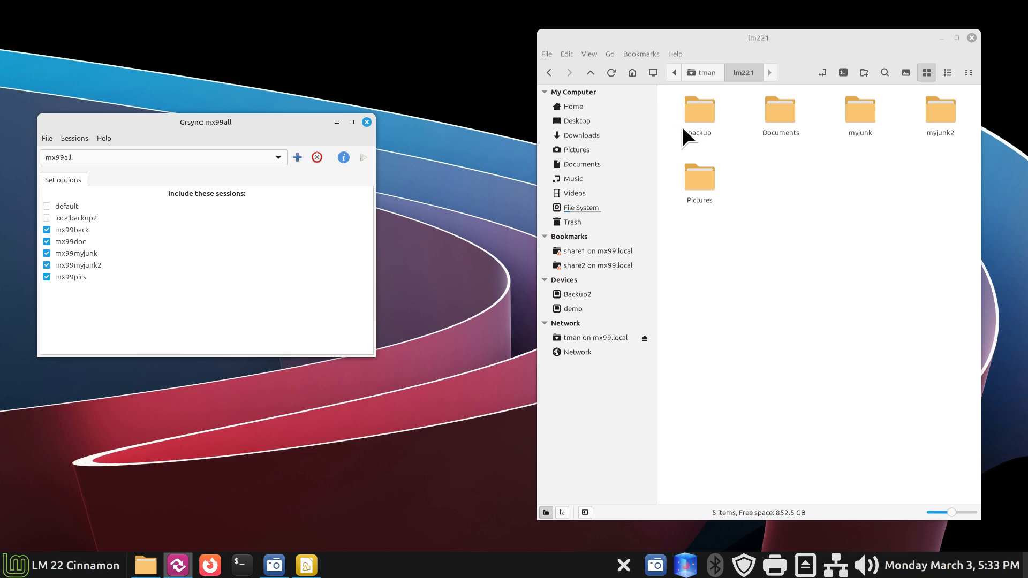
double_click(695, 112)
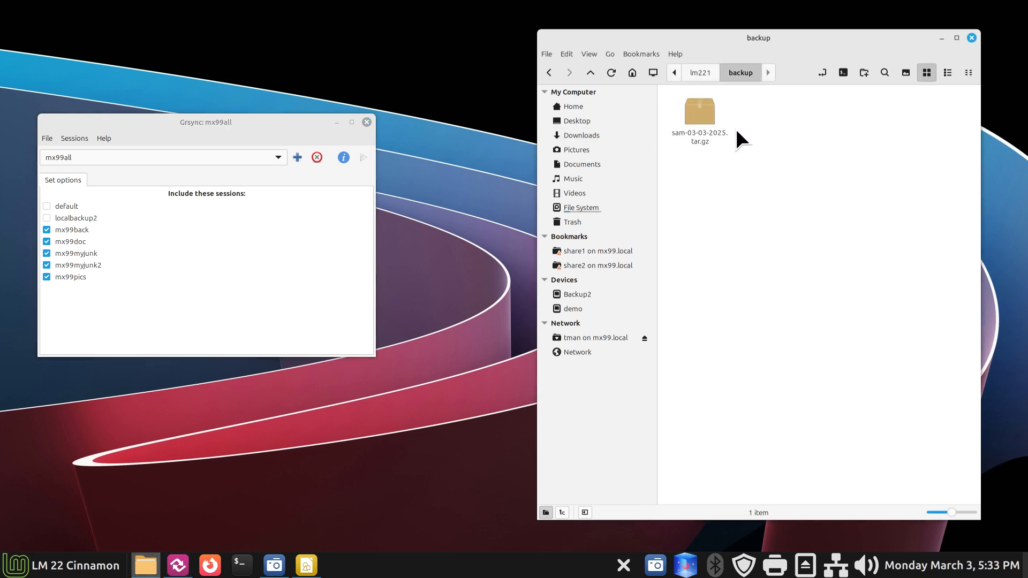
click(713, 72)
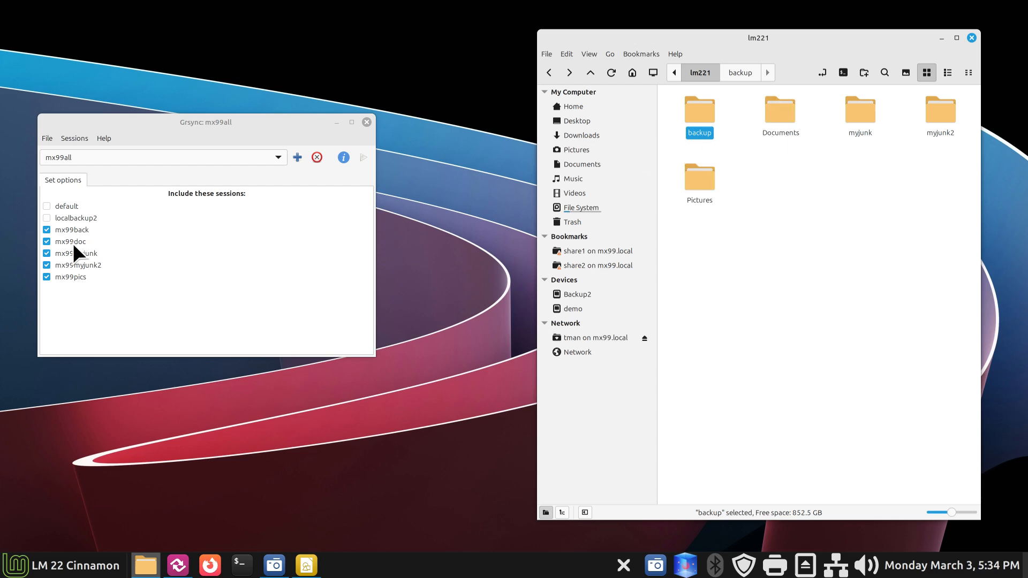
double_click(772, 116)
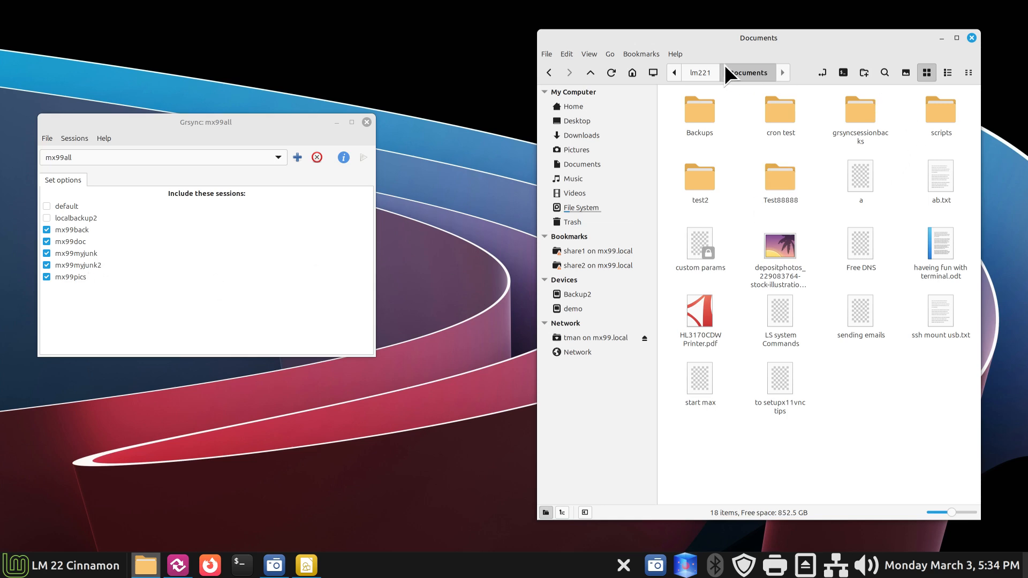
Step: In local Home, select the backup, Documents, Pictures, myjunk2 and myjunk folders
click(607, 106)
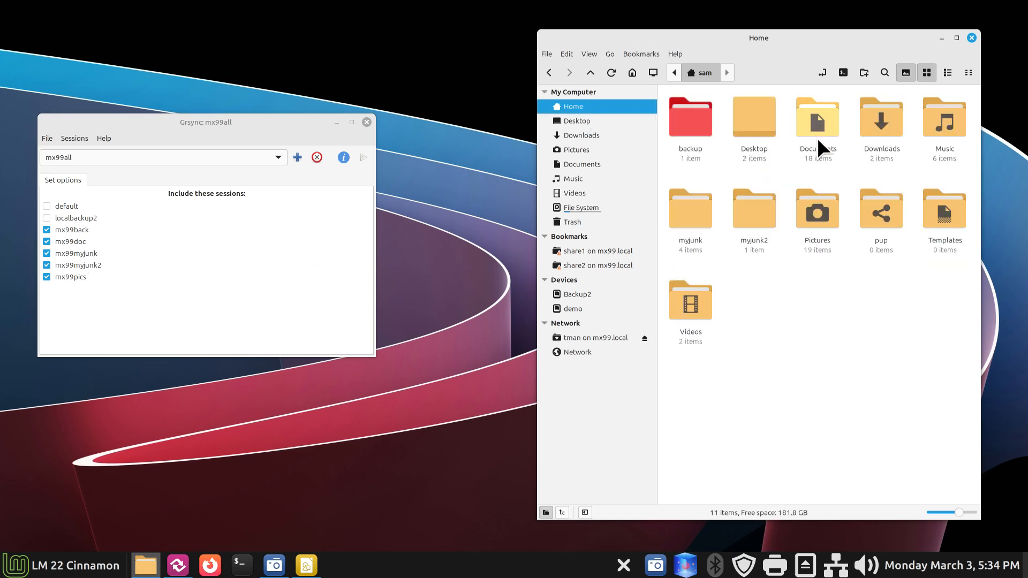
click(689, 116)
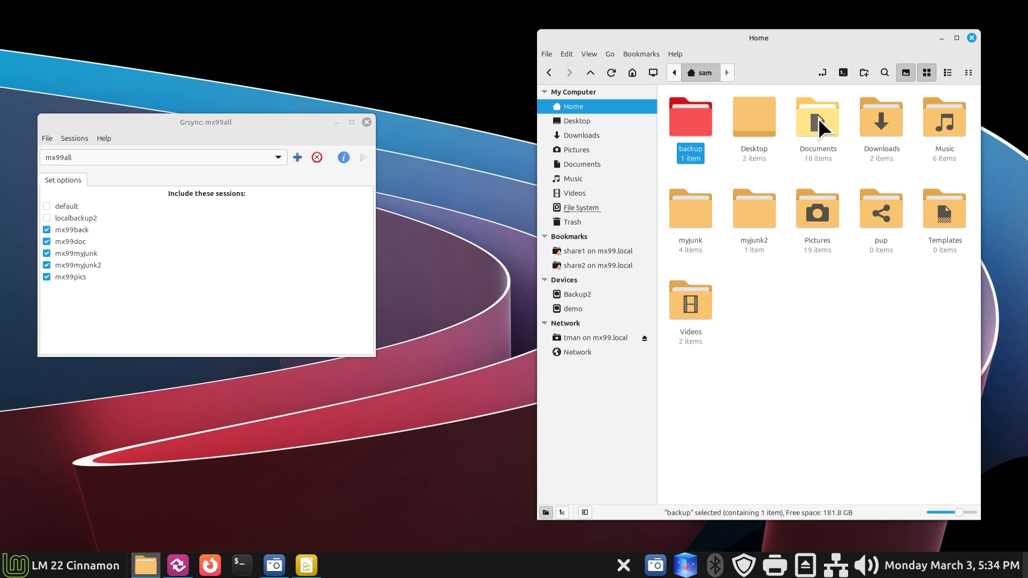
click(818, 118)
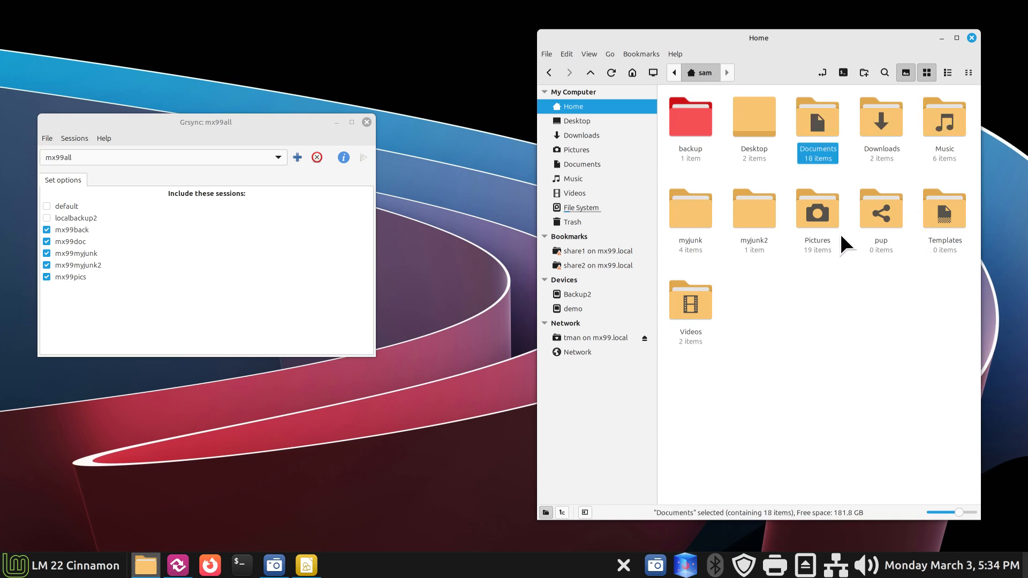
click(813, 215)
click(753, 215)
click(691, 213)
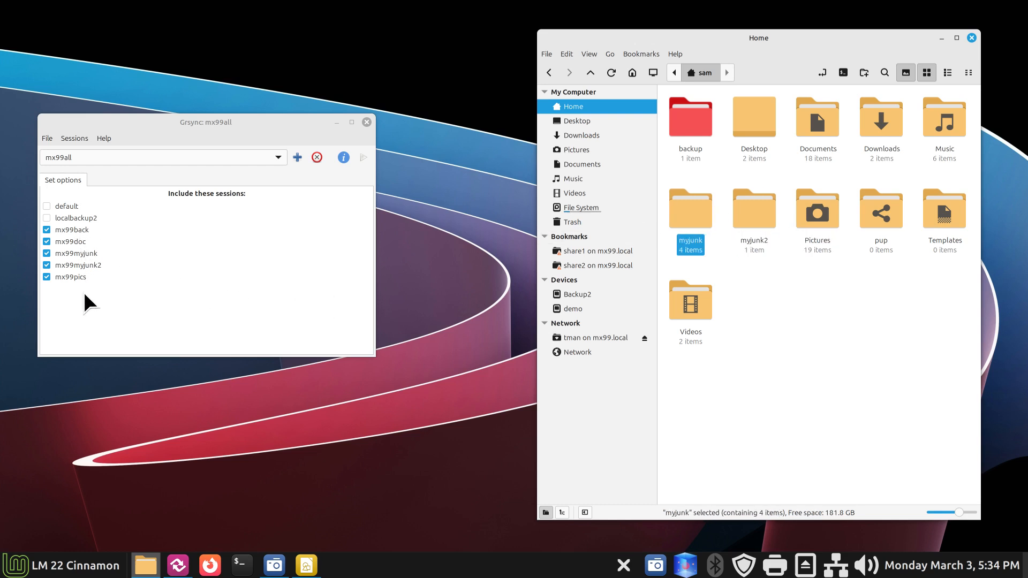
Step: Start a full mx99all run, then open lm221 on the share and unmount mx99.local
click(613, 339)
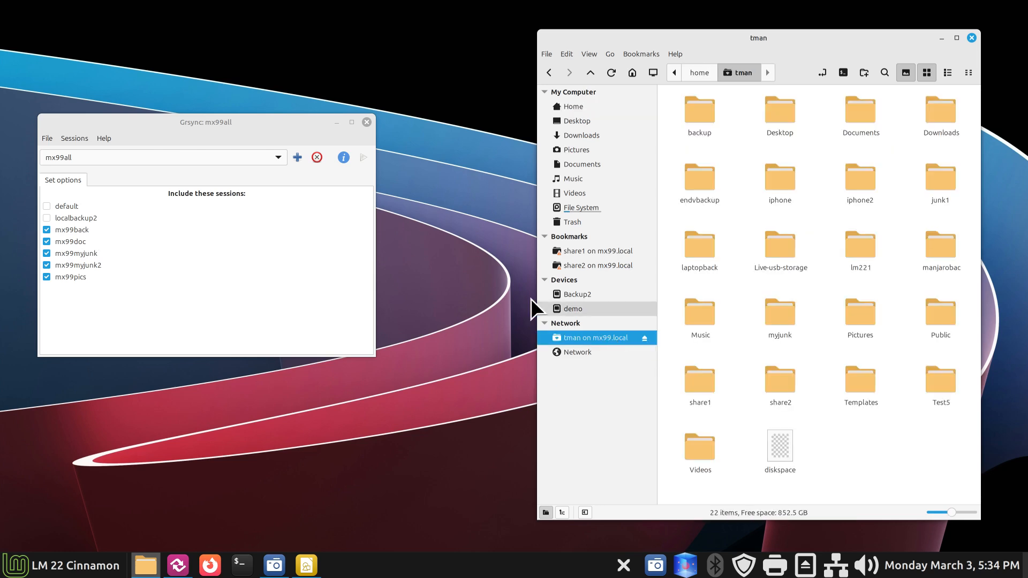
click(362, 156)
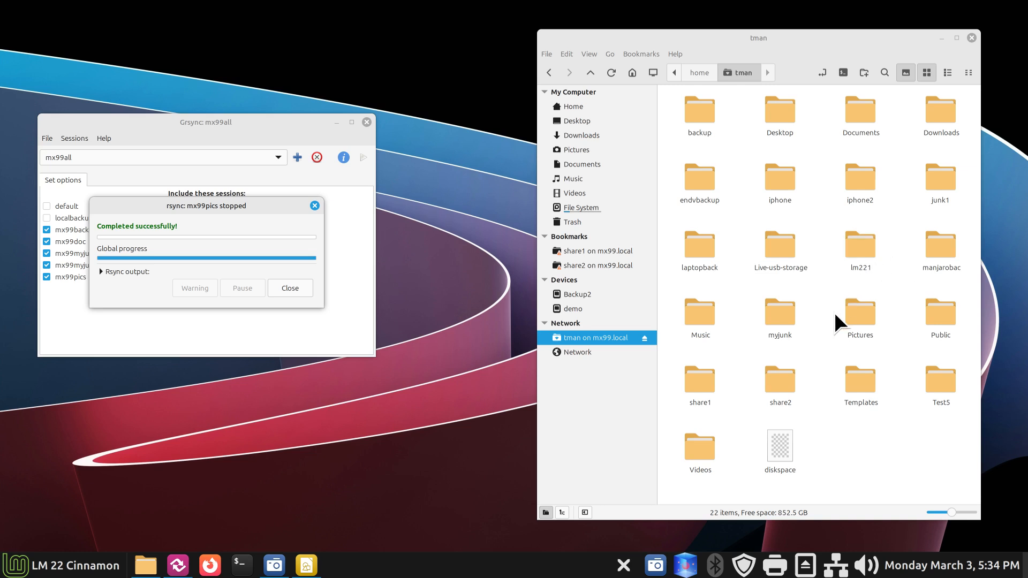
double_click(865, 251)
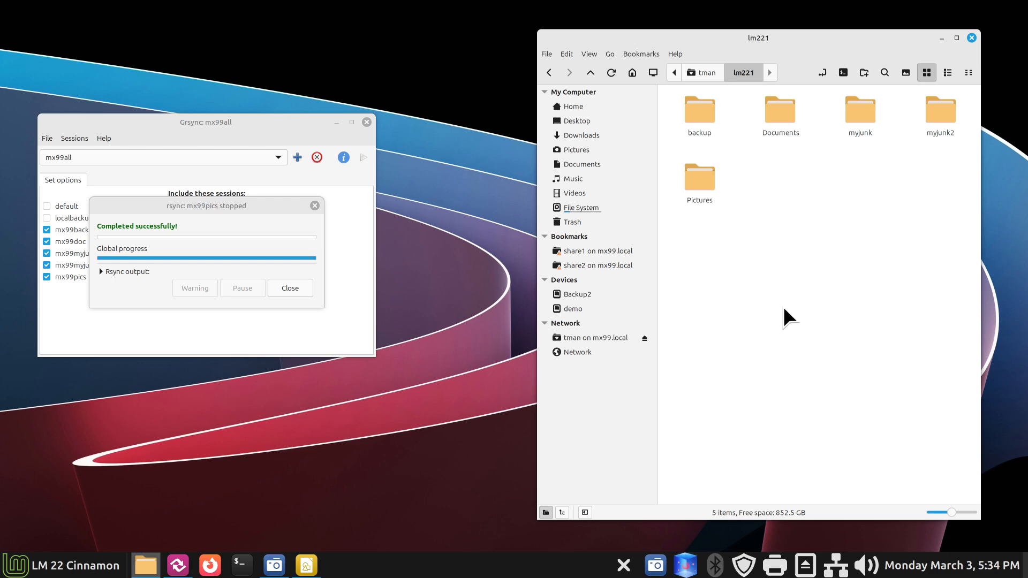
click(645, 337)
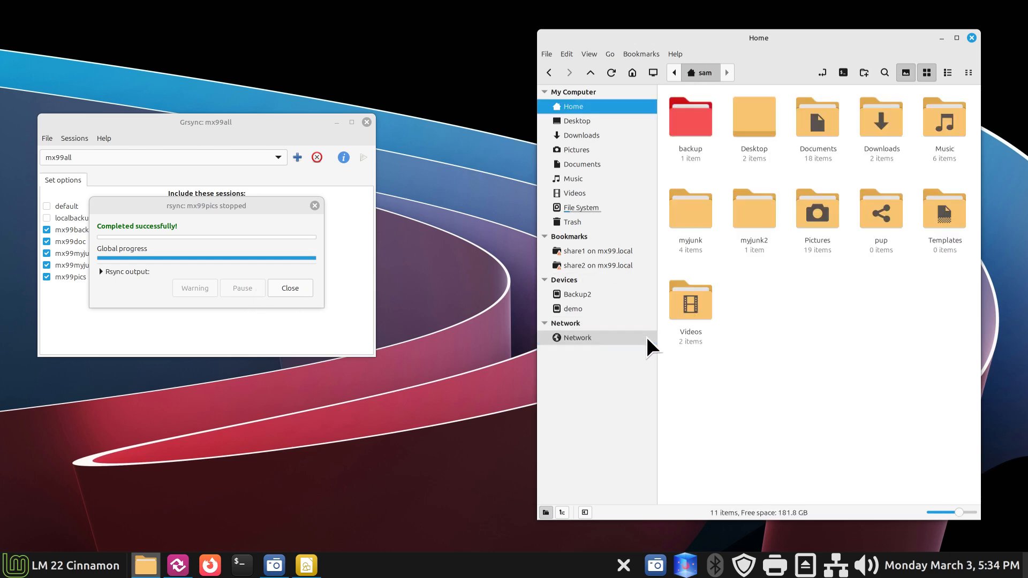
Step: Rerun mx99all with the share unmounted, review the errors in the rsync output, and close Grsync
click(314, 206)
click(360, 157)
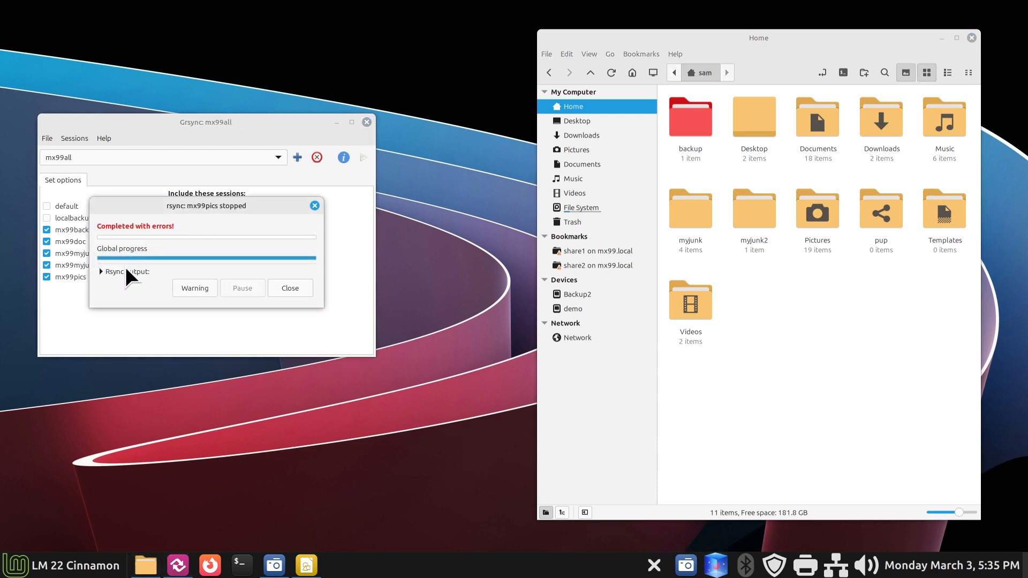
click(101, 273)
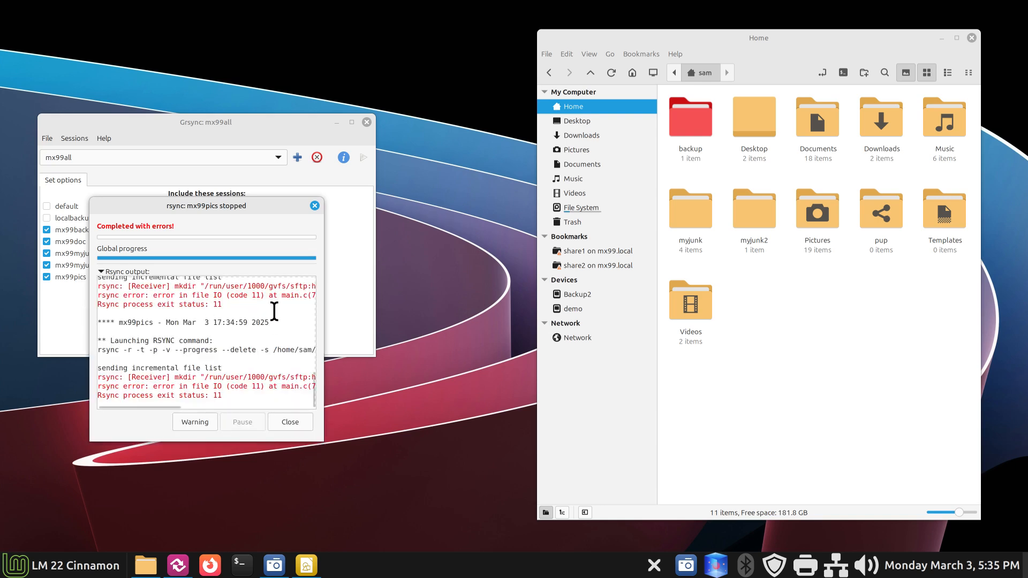
scroll(274, 310, up, 1)
scroll(274, 311, up, 9)
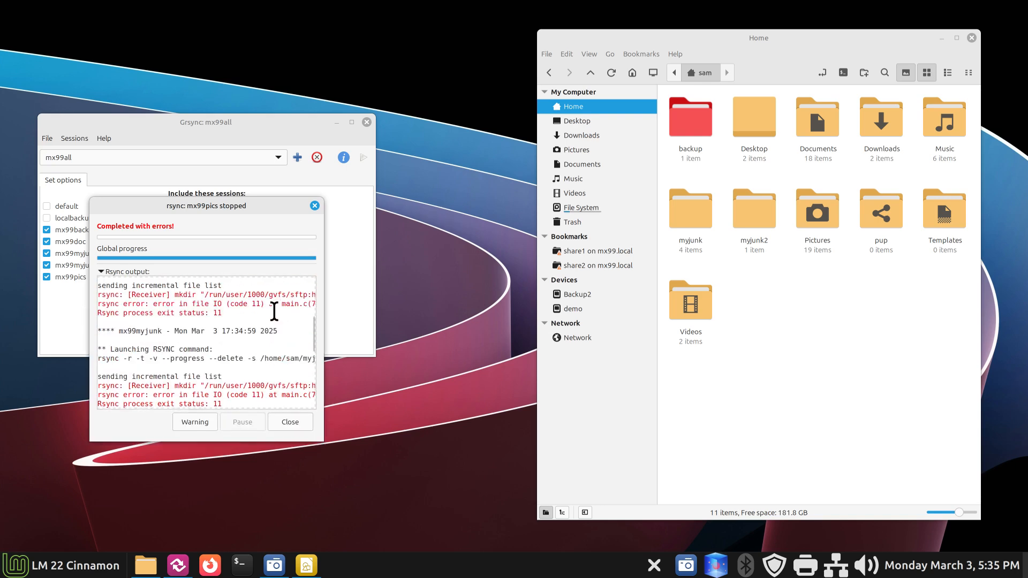
scroll(274, 311, up, 2)
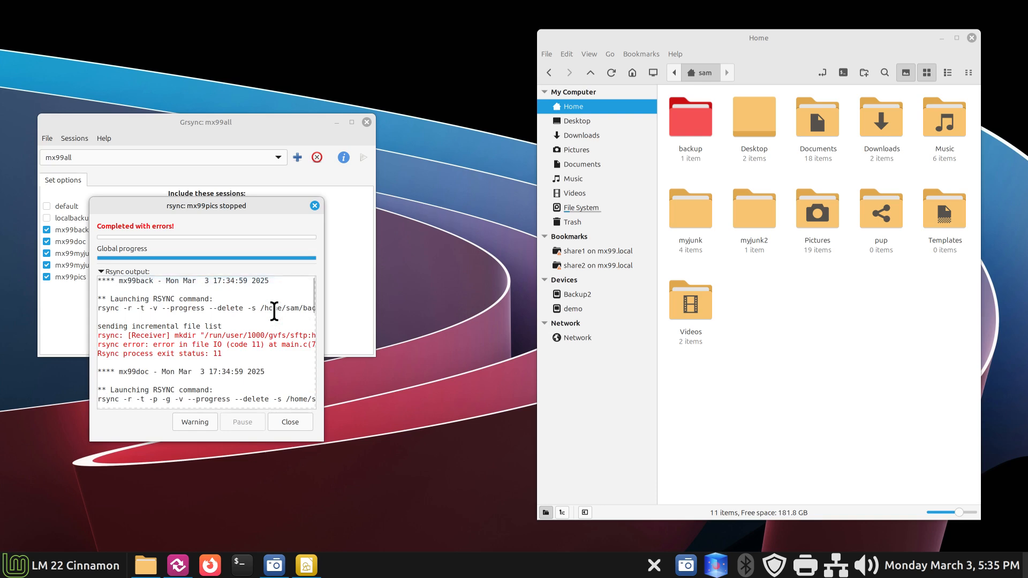
click(287, 420)
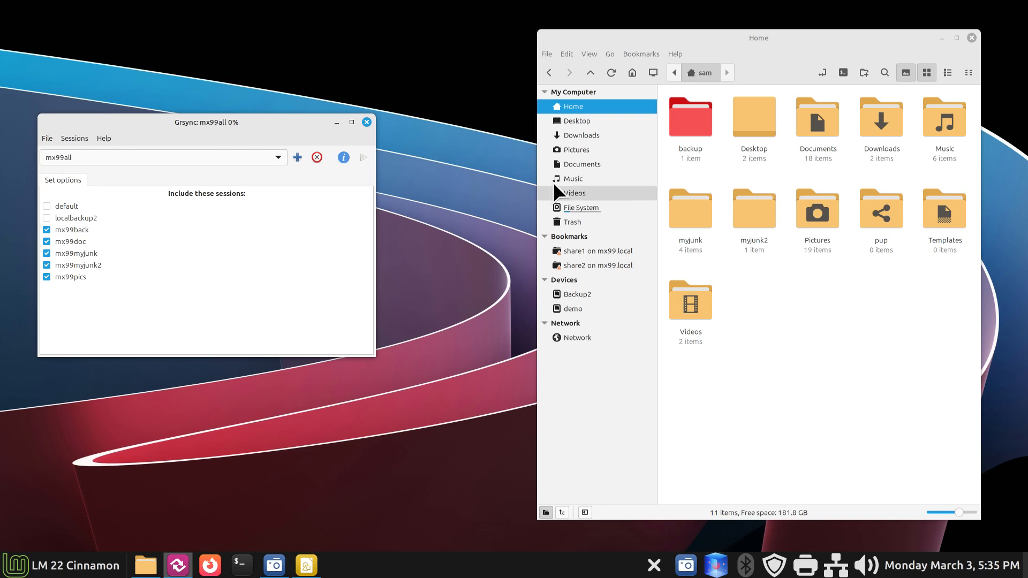
click(367, 122)
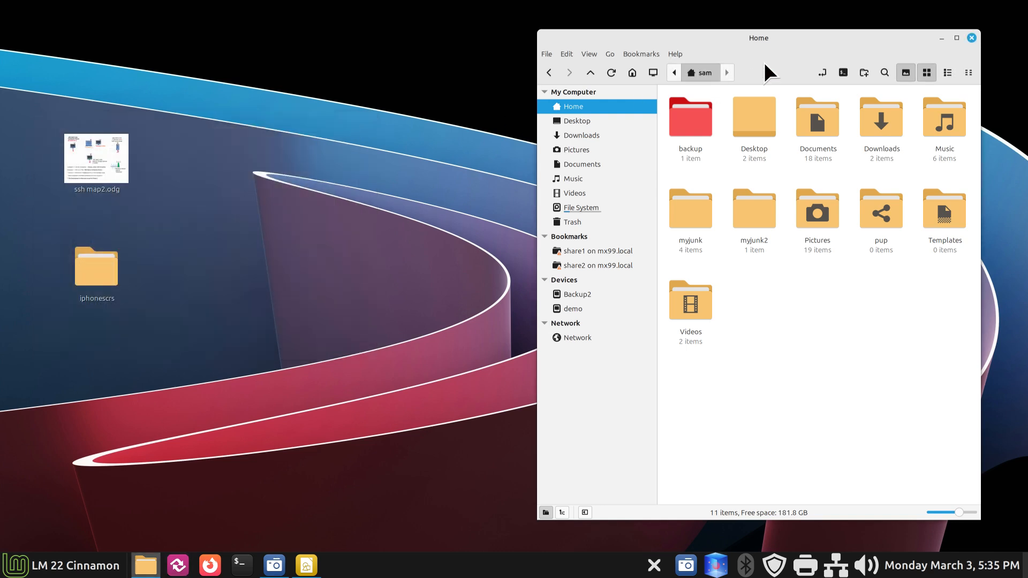
Step: Connect Nemo to the user's ssh:// address on mx99.local
drag(785, 46, 584, 105)
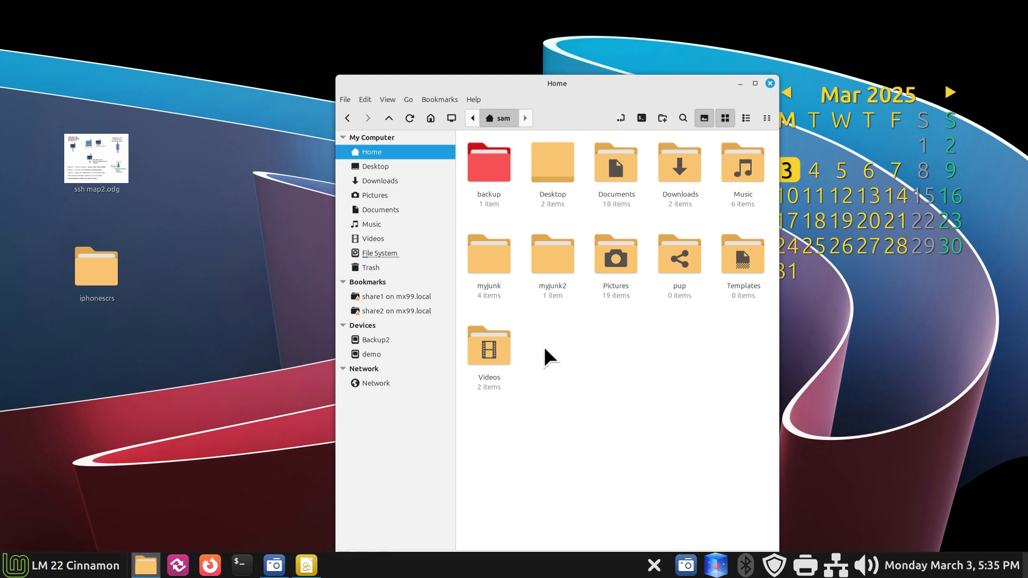
key(ctrl+l)
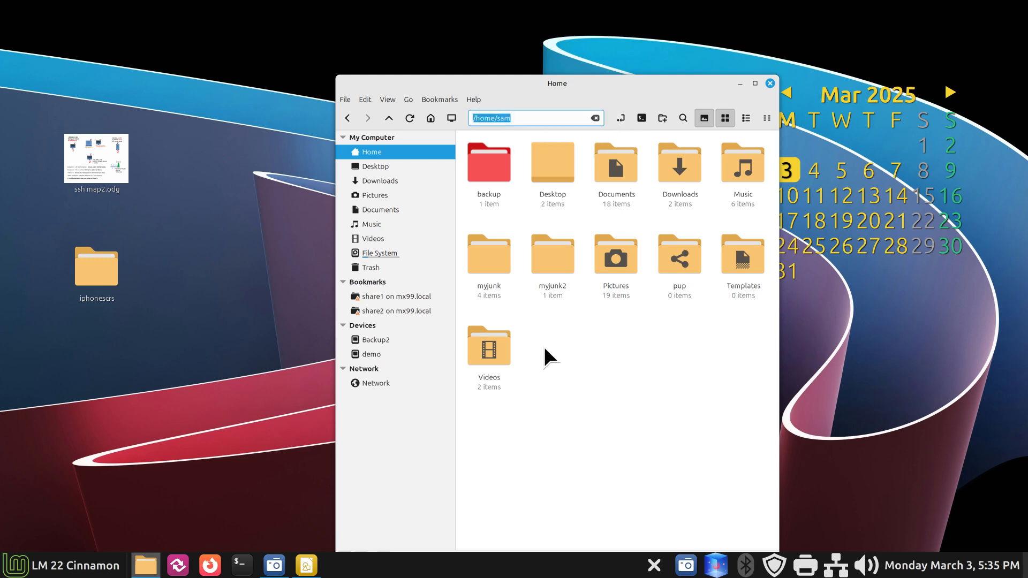
text(ssh://tman@mx99.l)
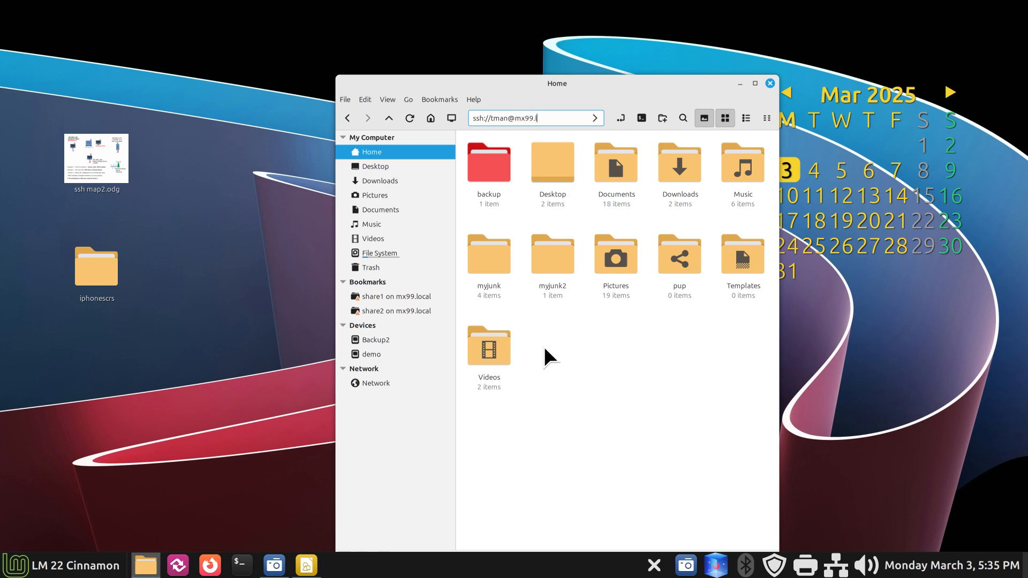
text(ocal)
key(Return)
Step: Add mx99.local's root folder to Bookmarks, then unmount the SFTP connection
click(433, 98)
click(436, 117)
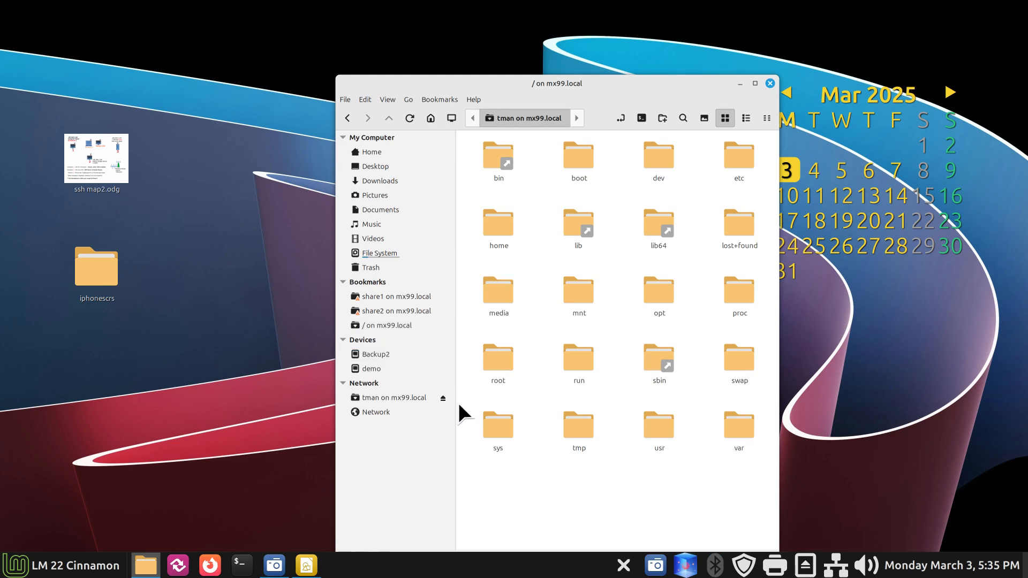
click(442, 399)
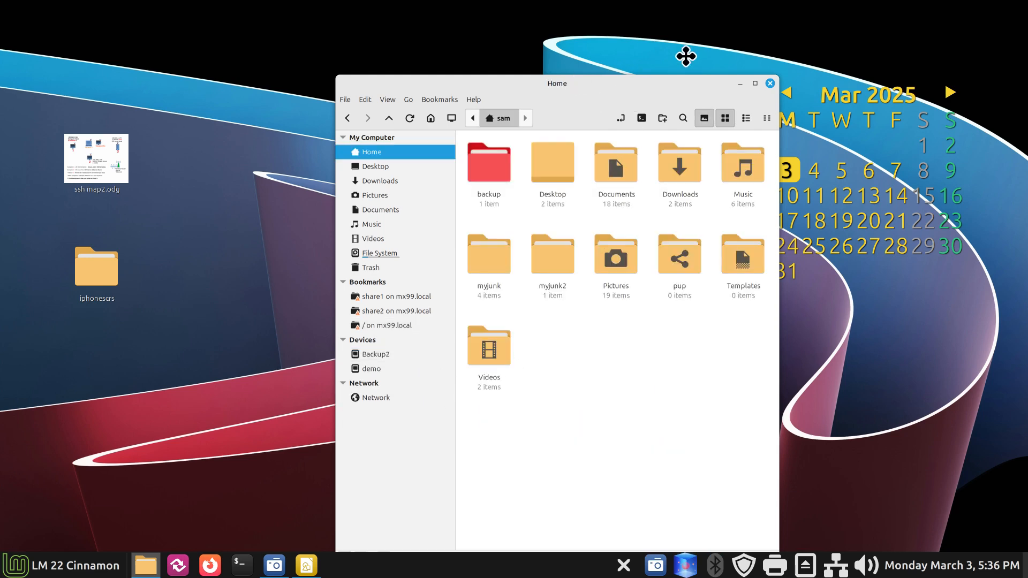
drag(685, 55, 759, 31)
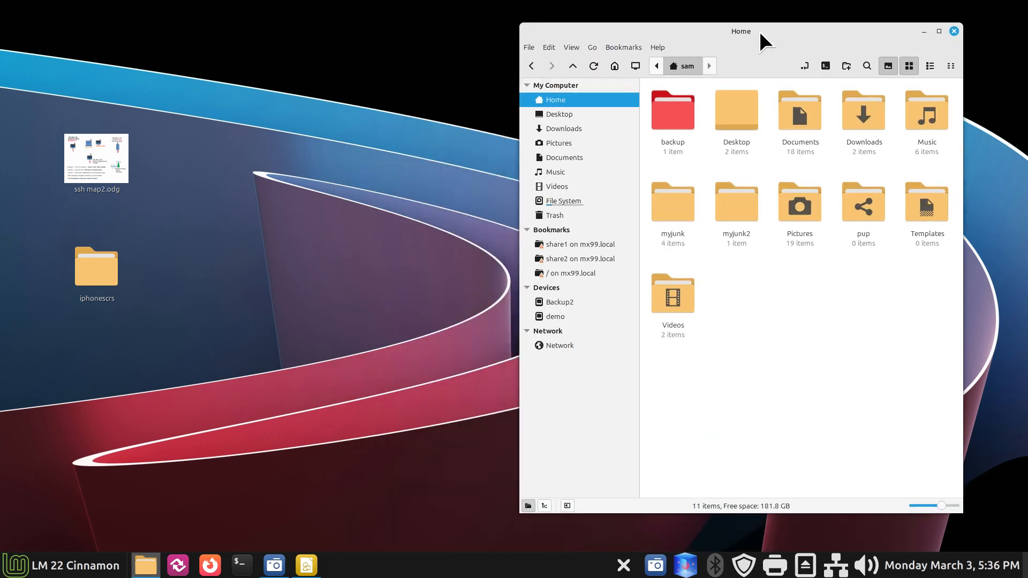
Step: Launch Grsync, load the mx99doc session and select its SFTP destination path to inspect it
click(178, 567)
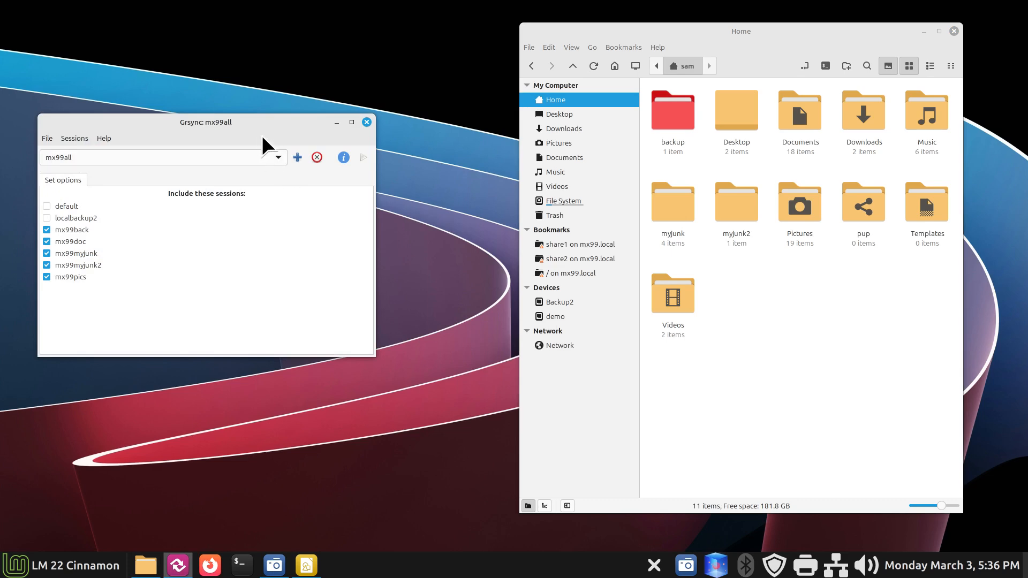
drag(252, 127, 256, 153)
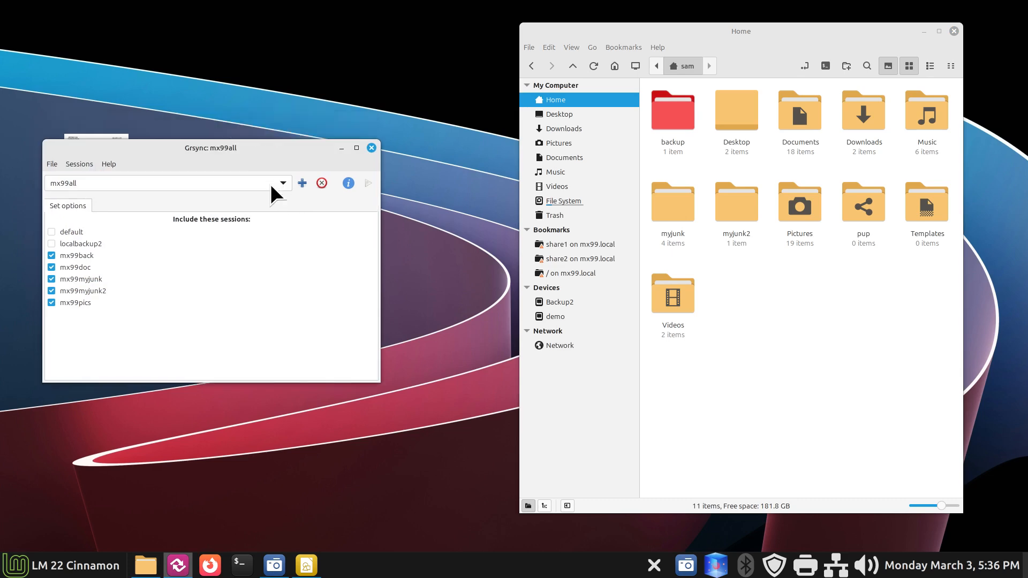
click(284, 182)
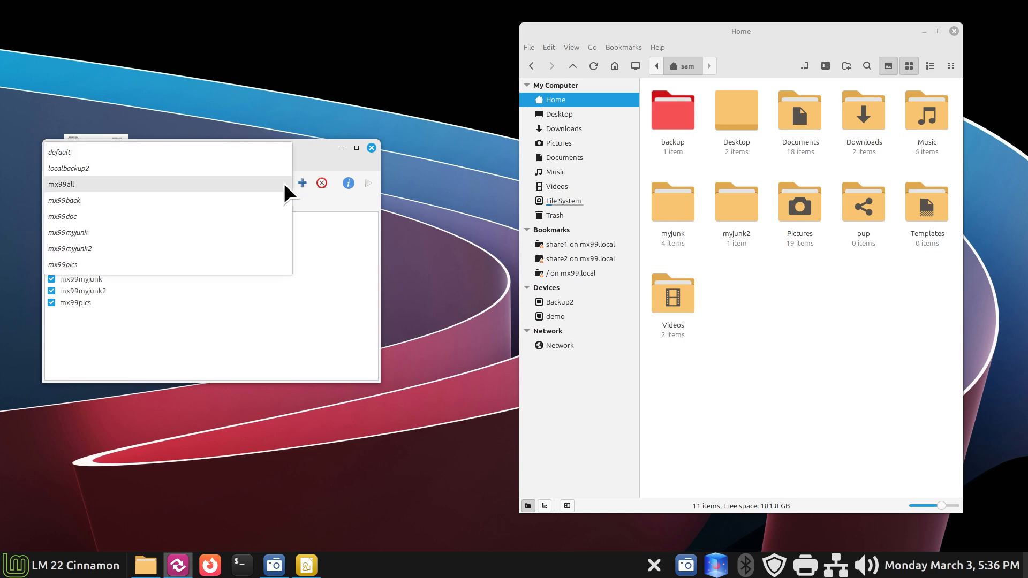
click(110, 214)
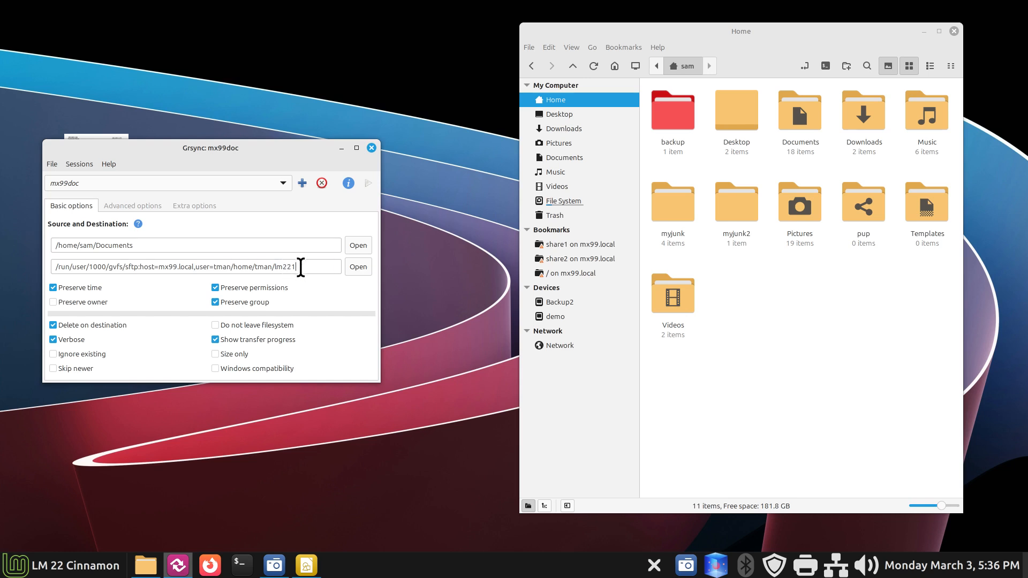
drag(301, 266, 50, 264)
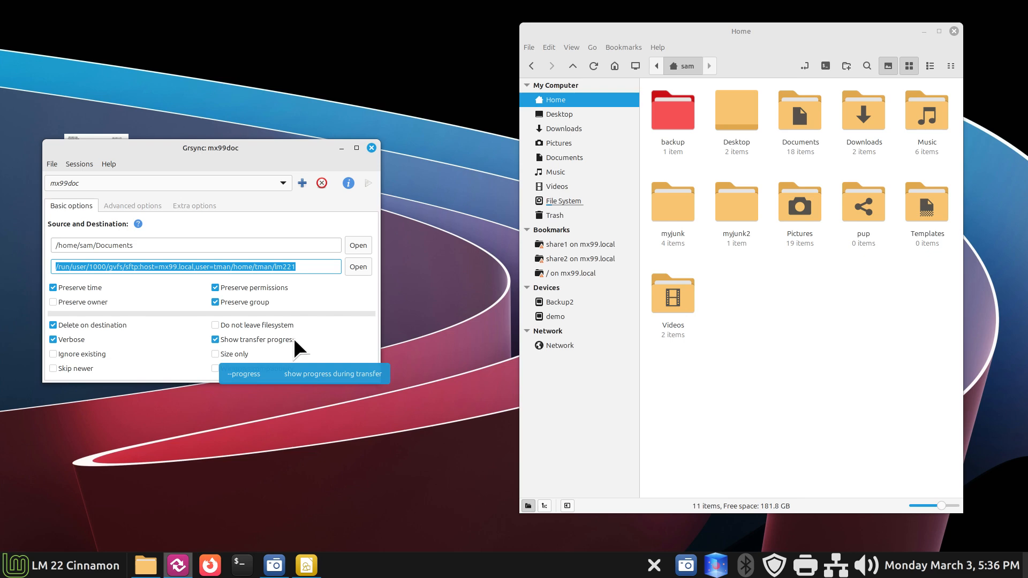
click(275, 183)
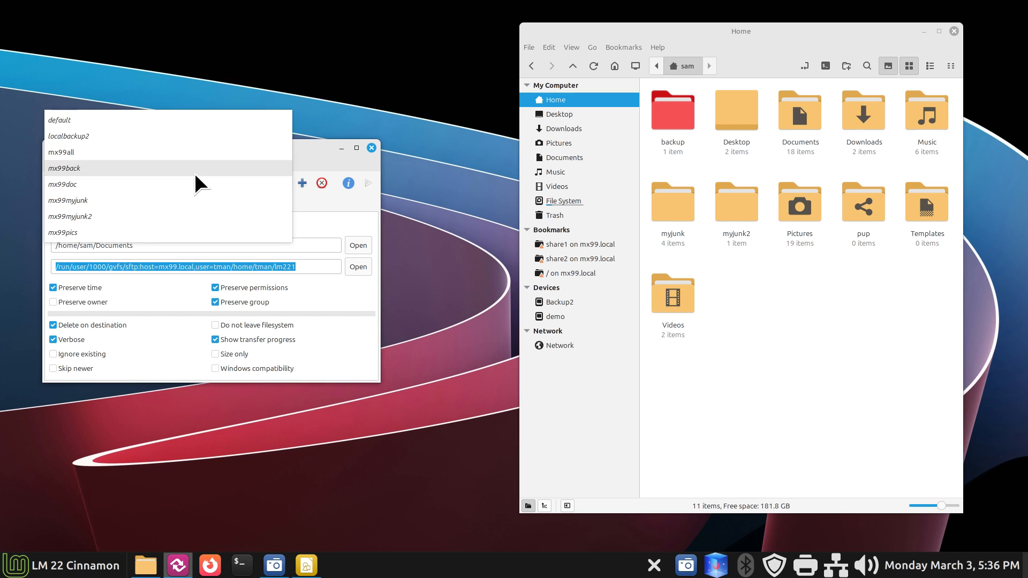
Step: Load the mx99all session set, run it, and dismiss the error report
click(120, 152)
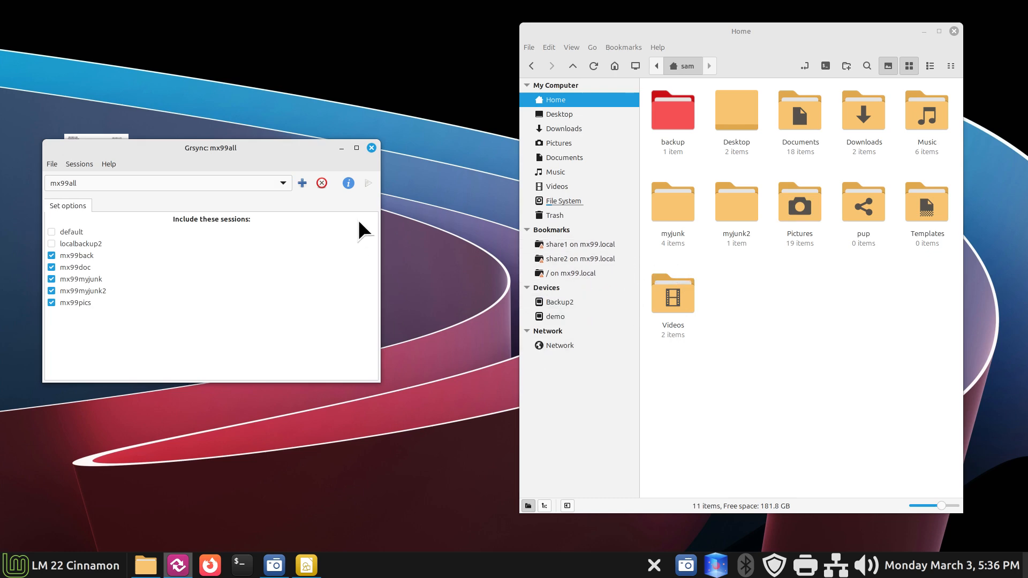
click(368, 183)
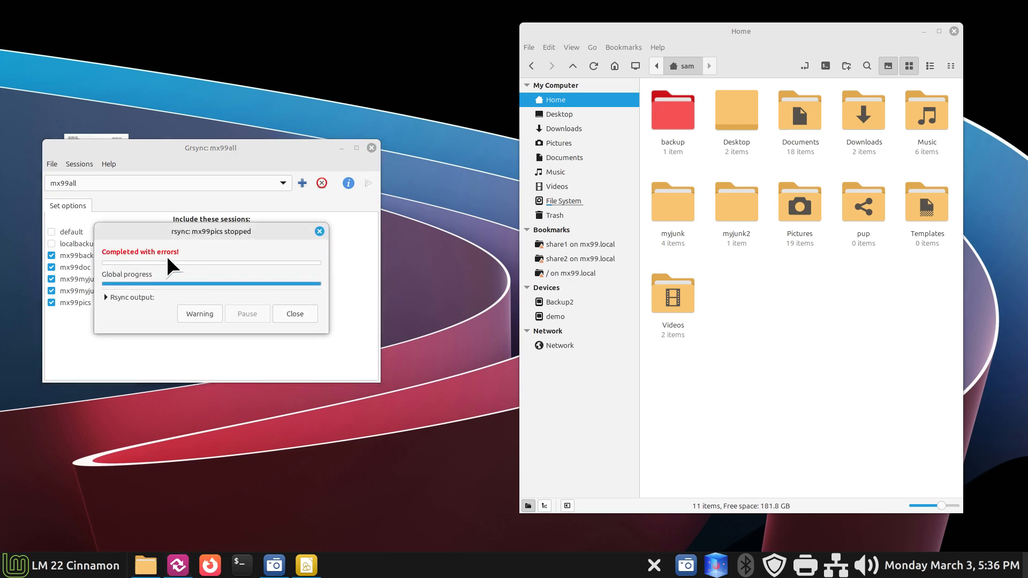
click(301, 308)
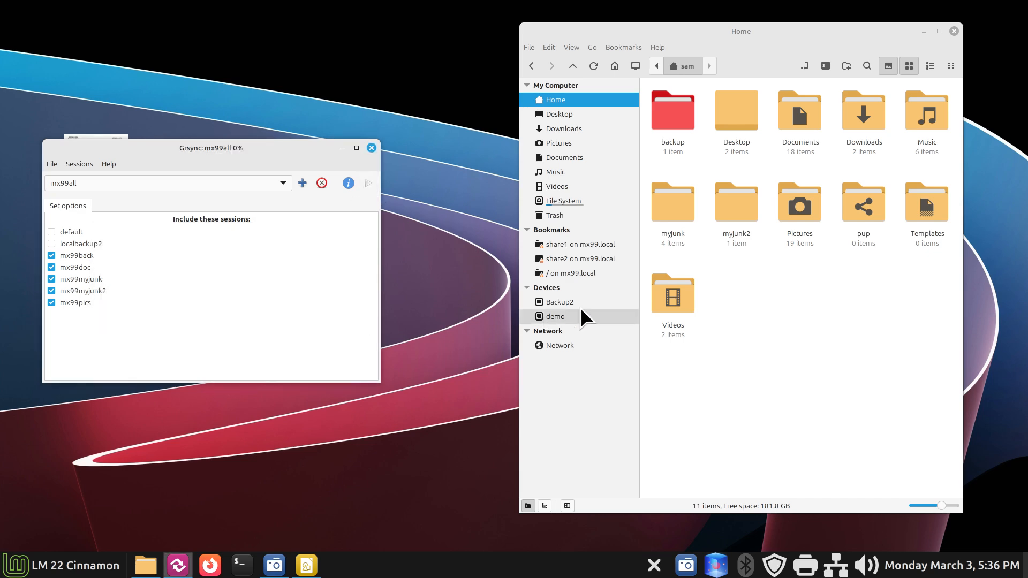
Step: Open / on mx99.local in Nemo, rerun mx99all successfully and close its report
click(598, 274)
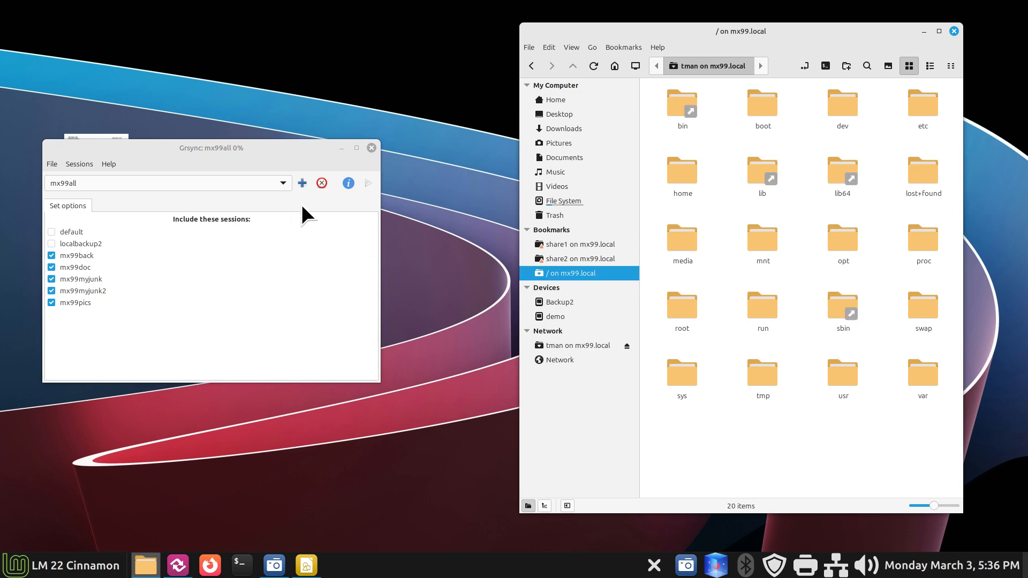
click(365, 183)
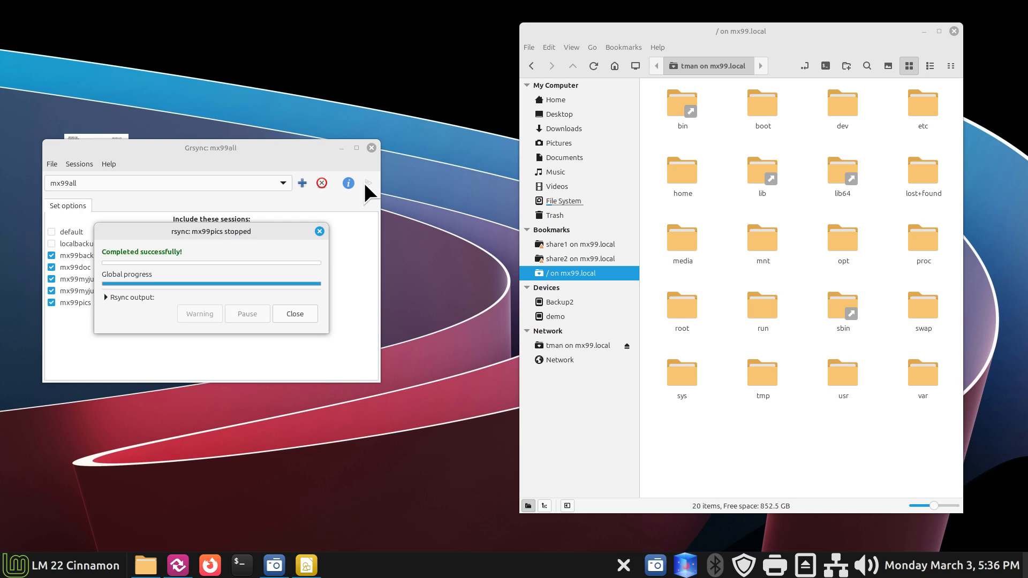
drag(264, 228, 349, 37)
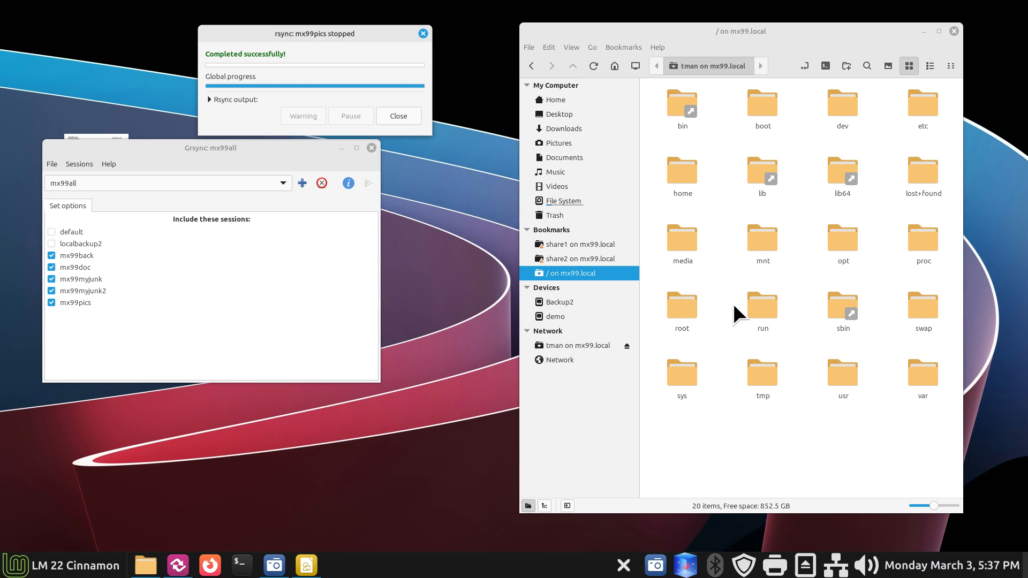
click(400, 117)
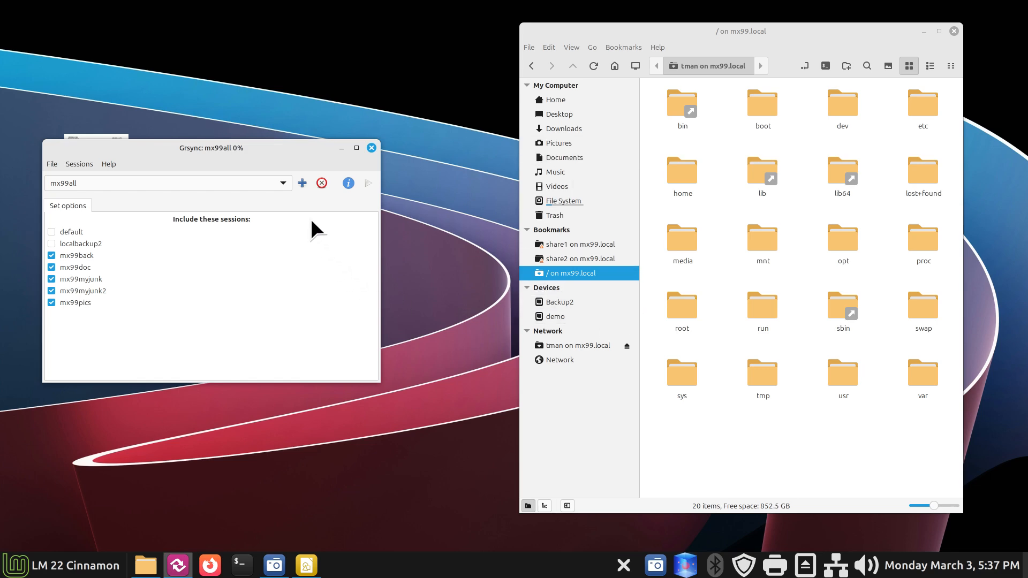
Step: Load the empty default session, review its Basic, Advanced and Extra options, and show Home in Nemo
click(283, 183)
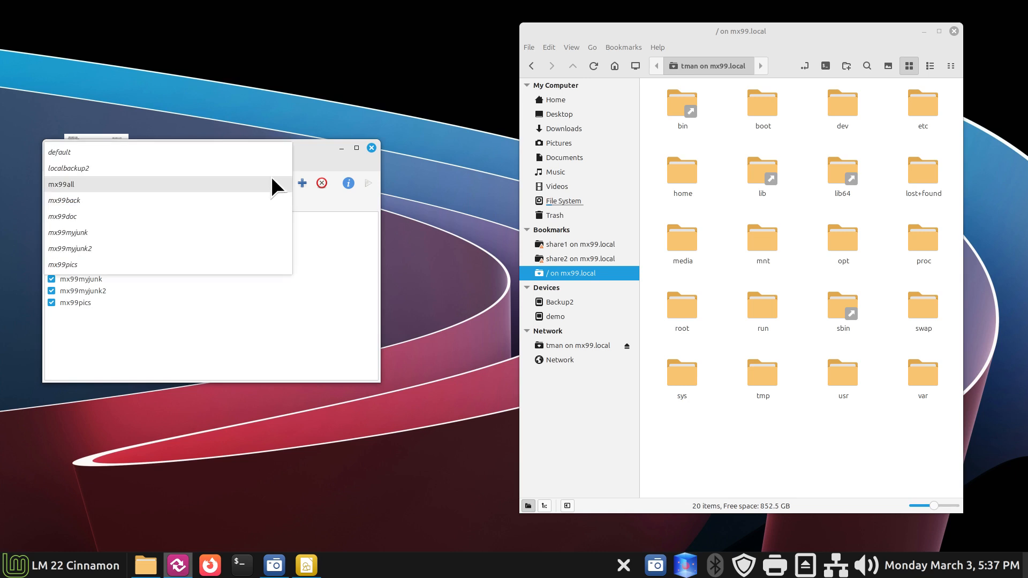
click(224, 152)
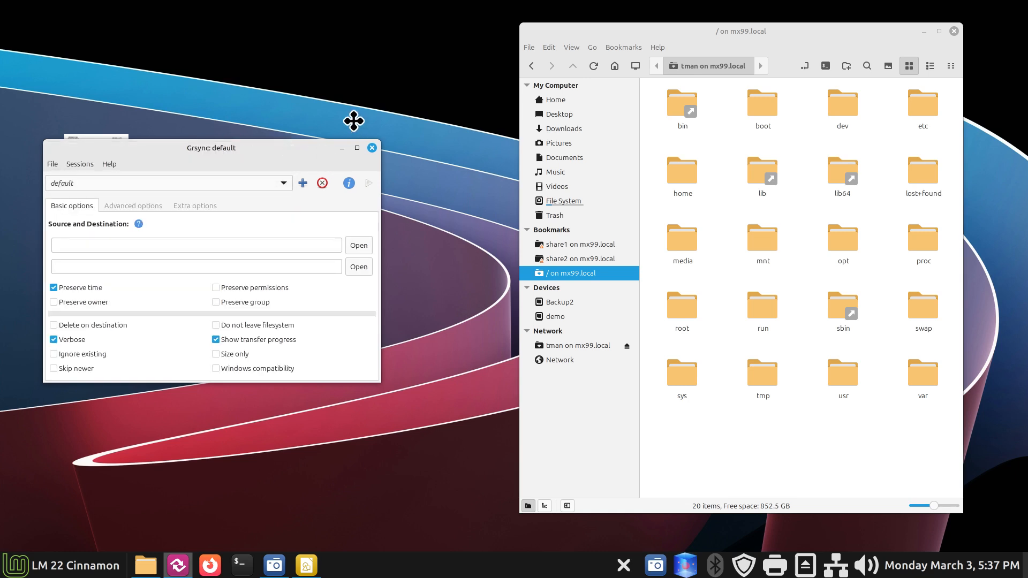
drag(285, 147, 284, 121)
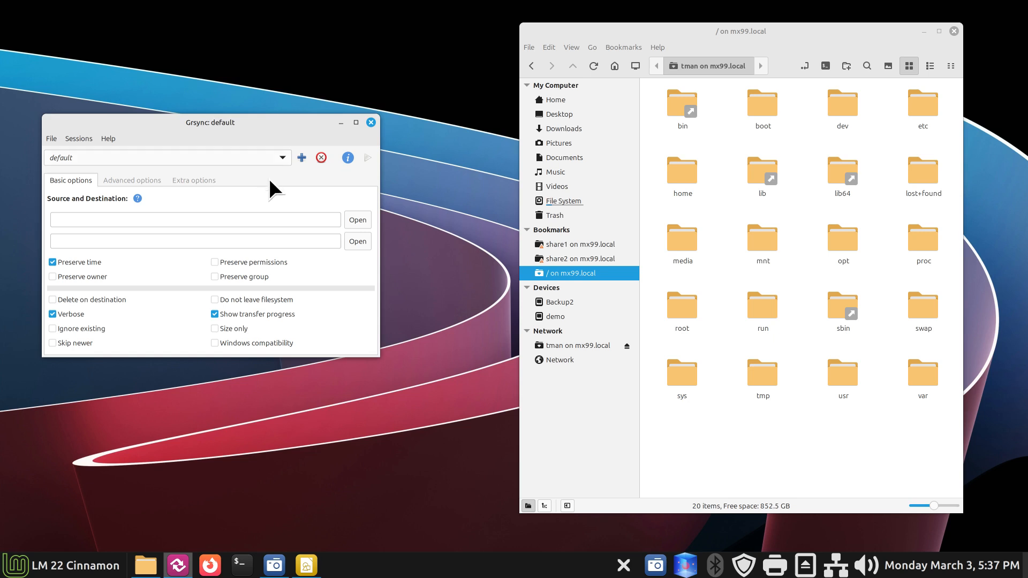
click(128, 180)
click(188, 179)
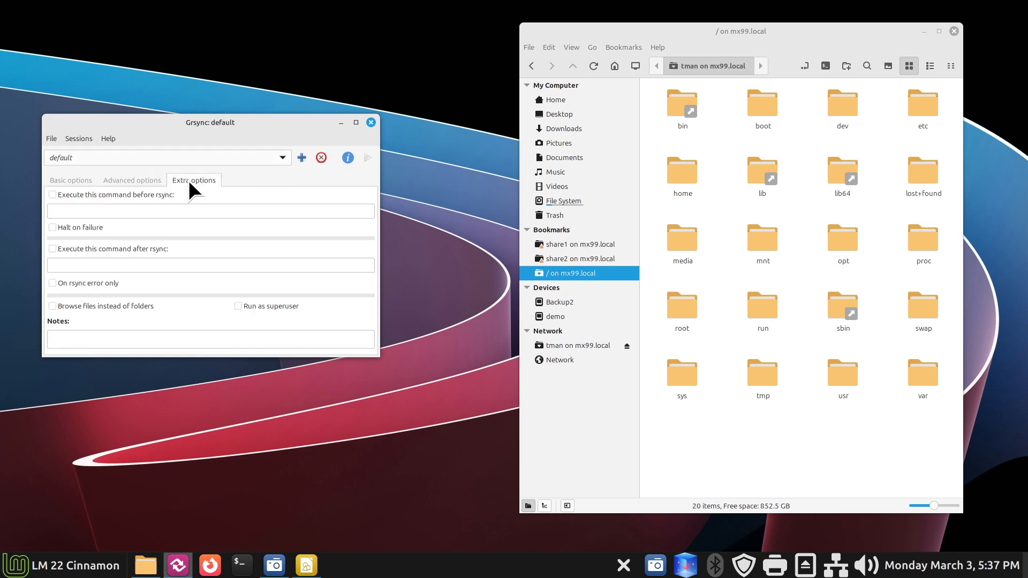
click(81, 181)
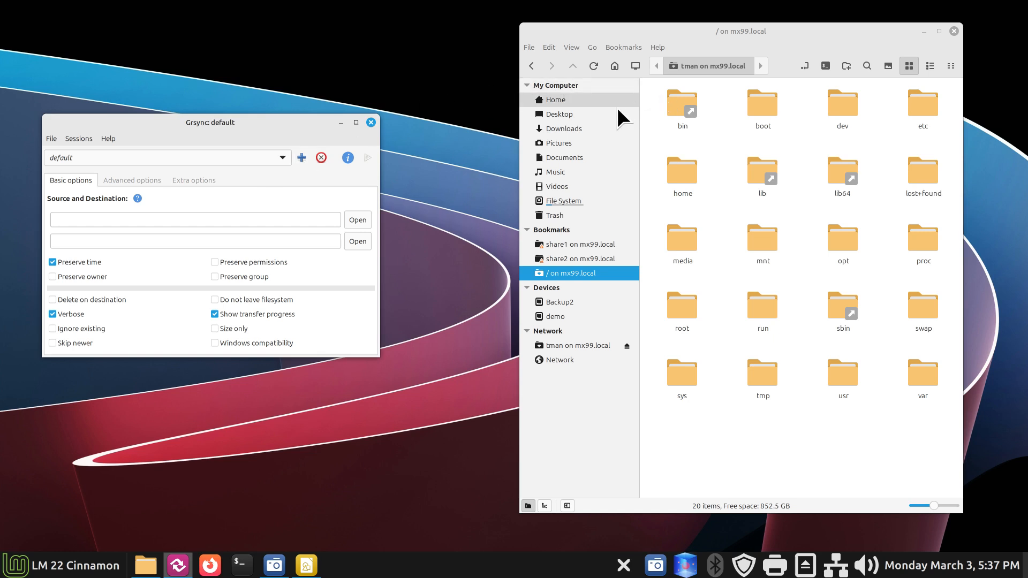
click(590, 104)
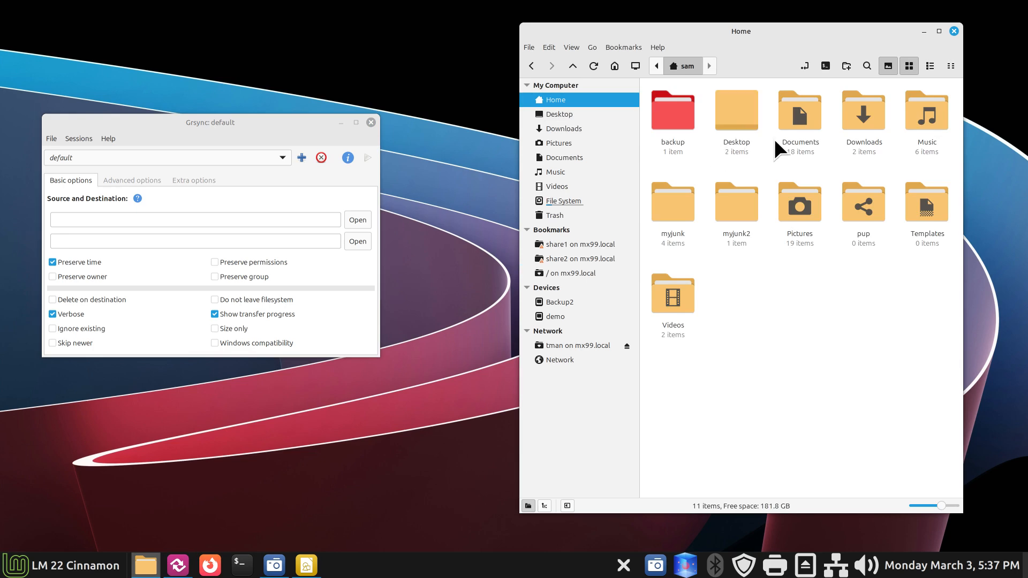
Step: Open Documents > grsyncsessionbacks in Nemo, glancing at Grsync's saved-session list
double_click(804, 110)
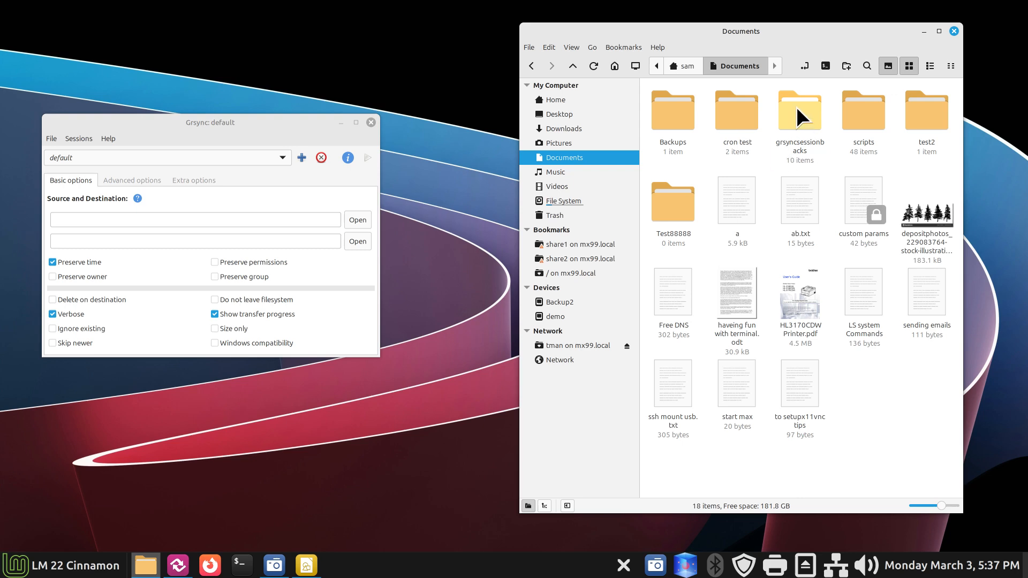
double_click(796, 107)
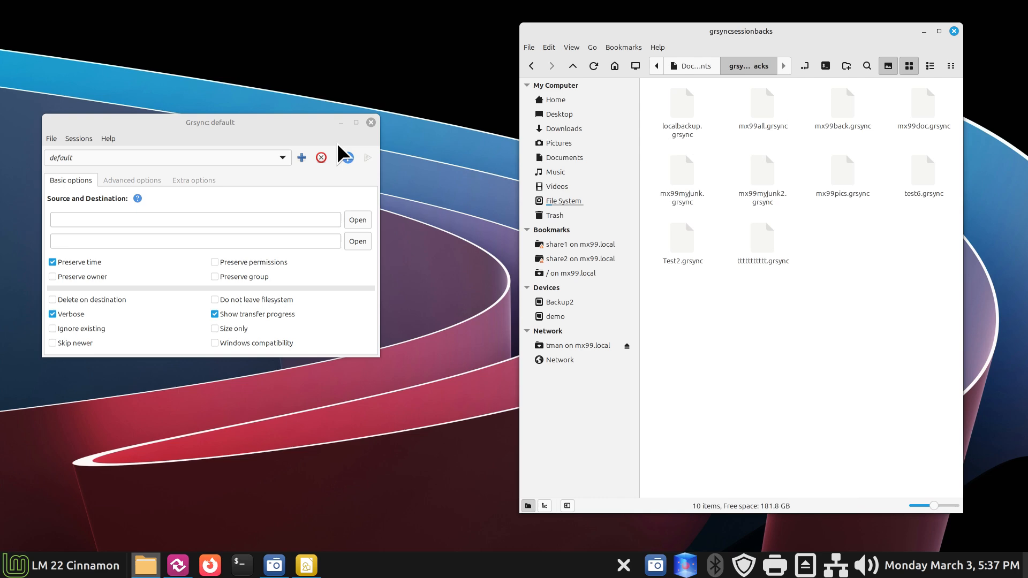
click(244, 159)
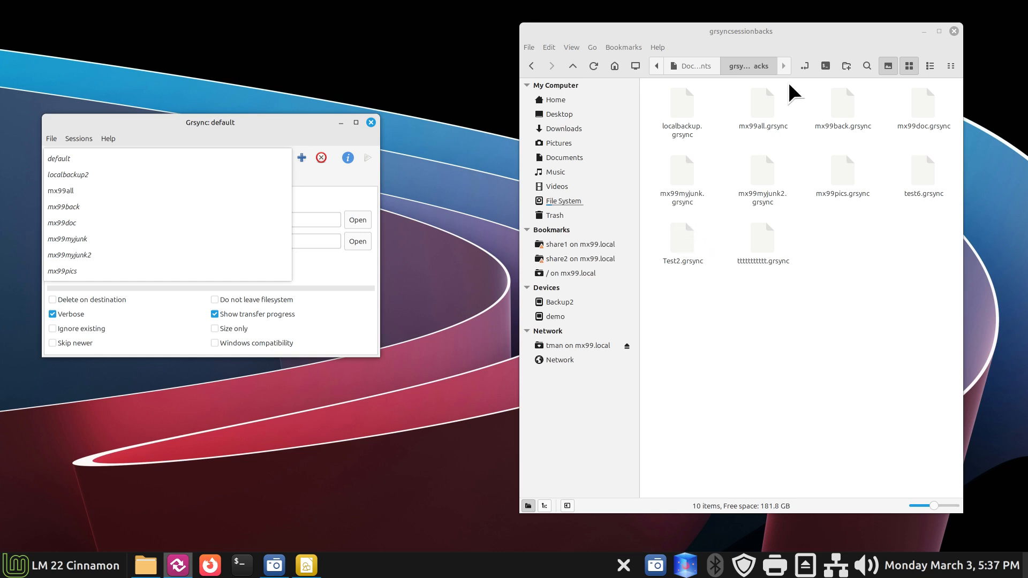
click(769, 241)
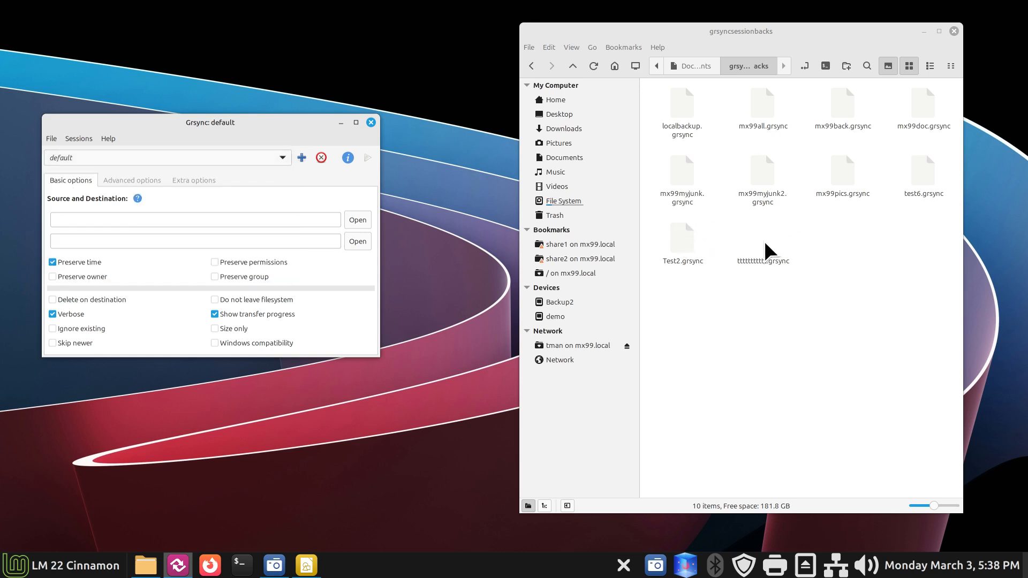
Step: Permanently delete the junk ttttttttt.grsync session file
right_click(765, 243)
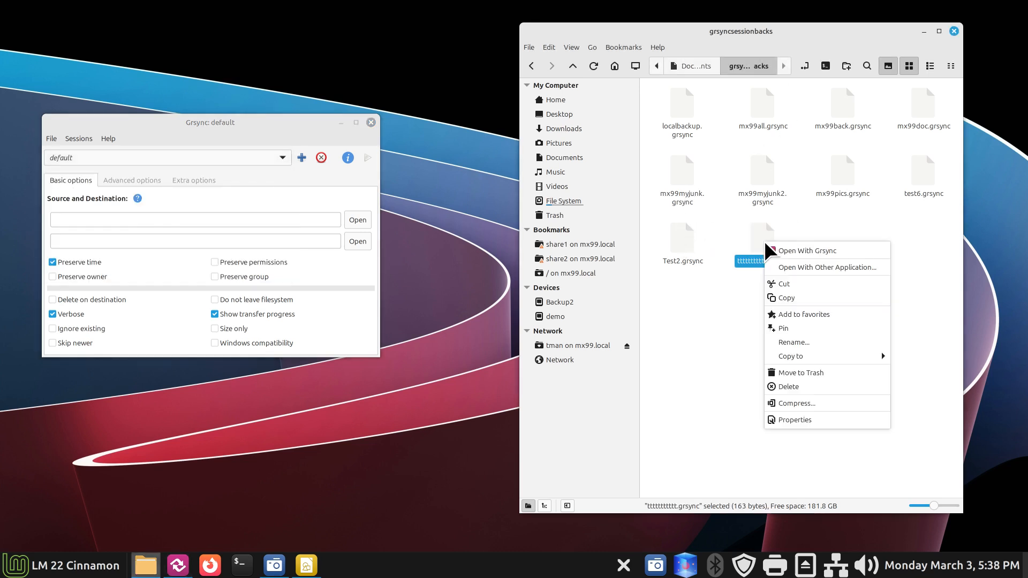
click(812, 388)
click(811, 316)
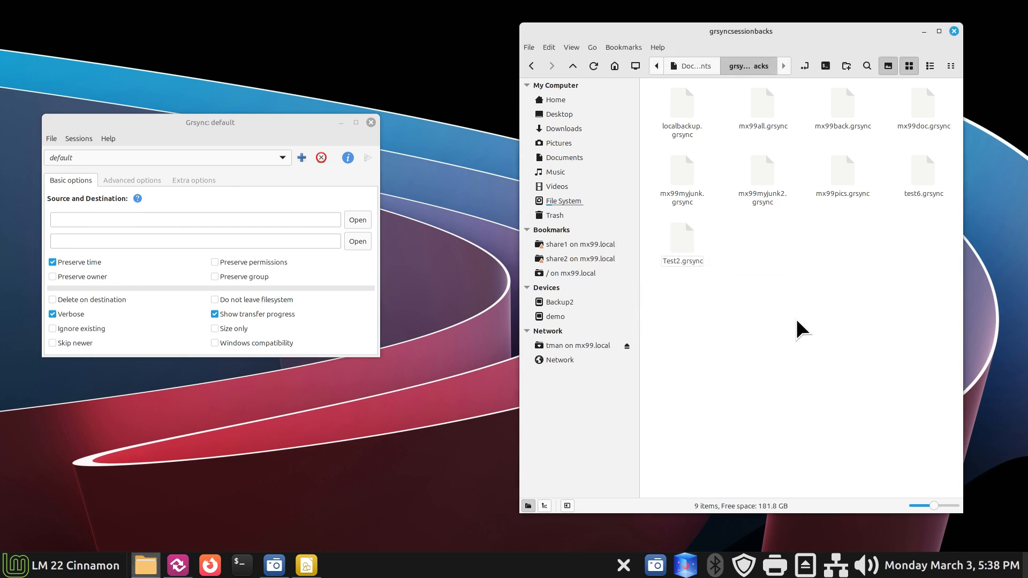
Step: Check the remaining saved sessions, keep default, and start adding a new session
click(86, 159)
click(86, 159)
click(82, 158)
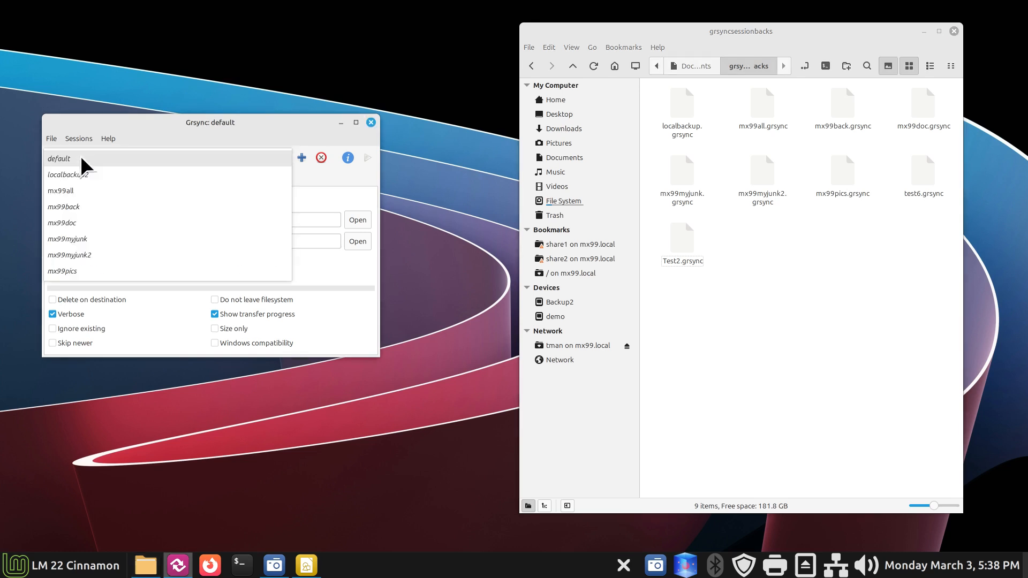
click(298, 140)
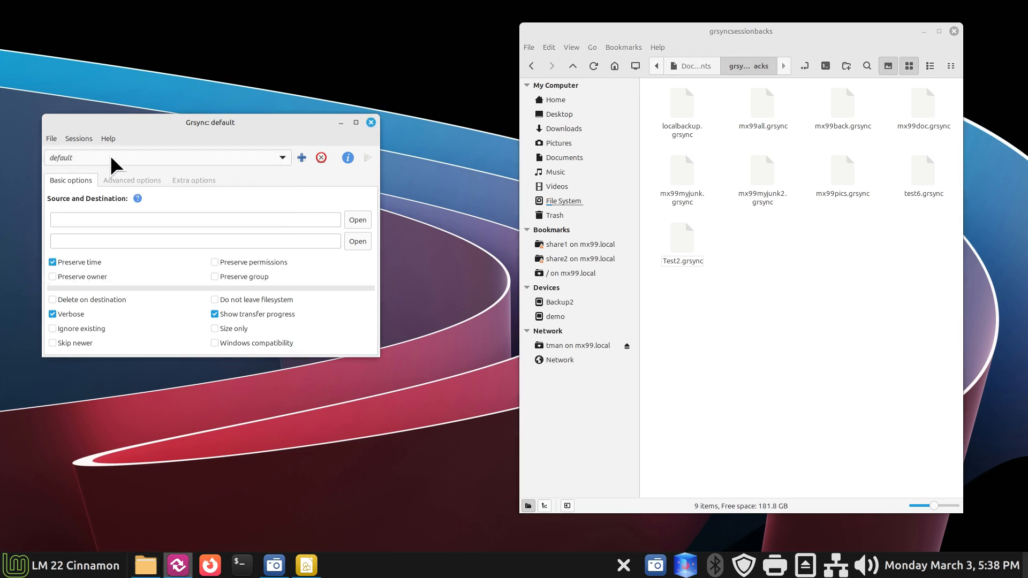
click(305, 159)
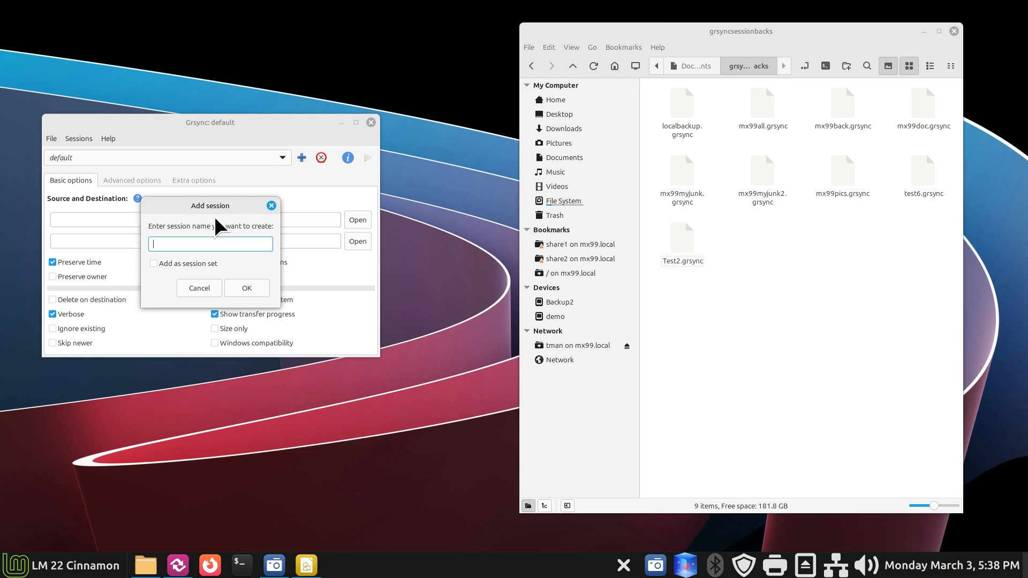
Step: Create the test1 session and unmount the tman share on mx99.local
drag(220, 202, 455, 179)
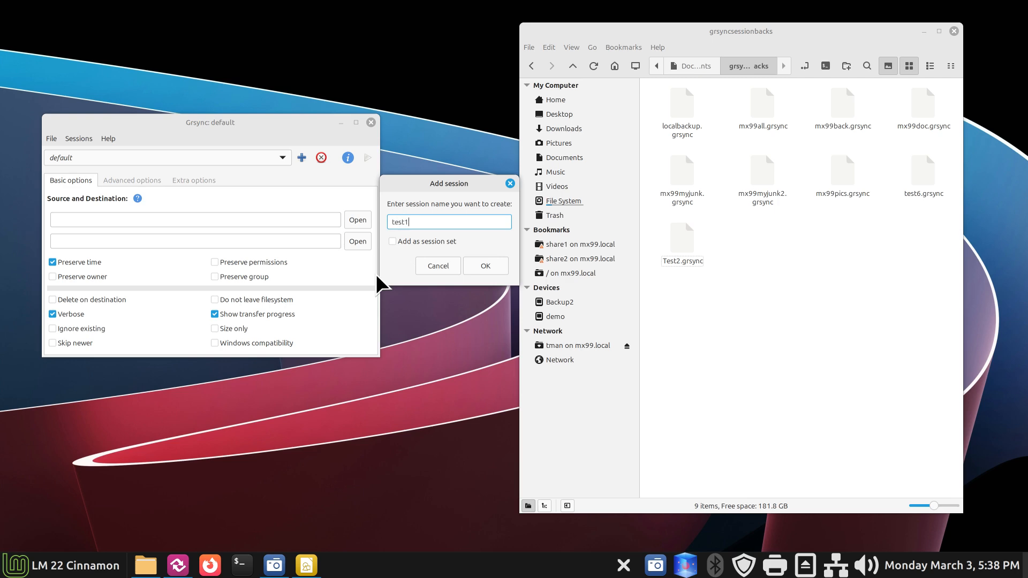
click(488, 267)
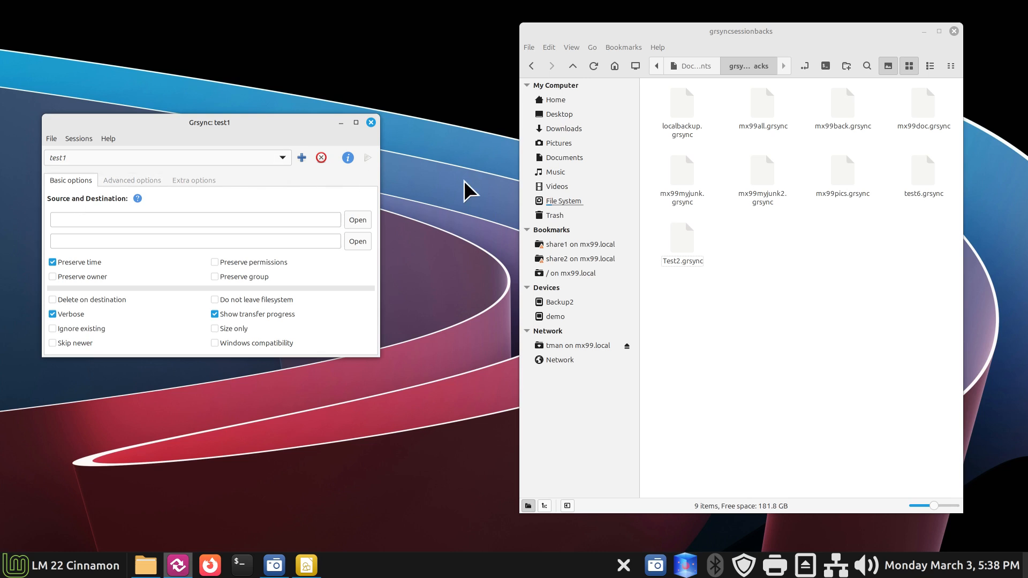
click(627, 347)
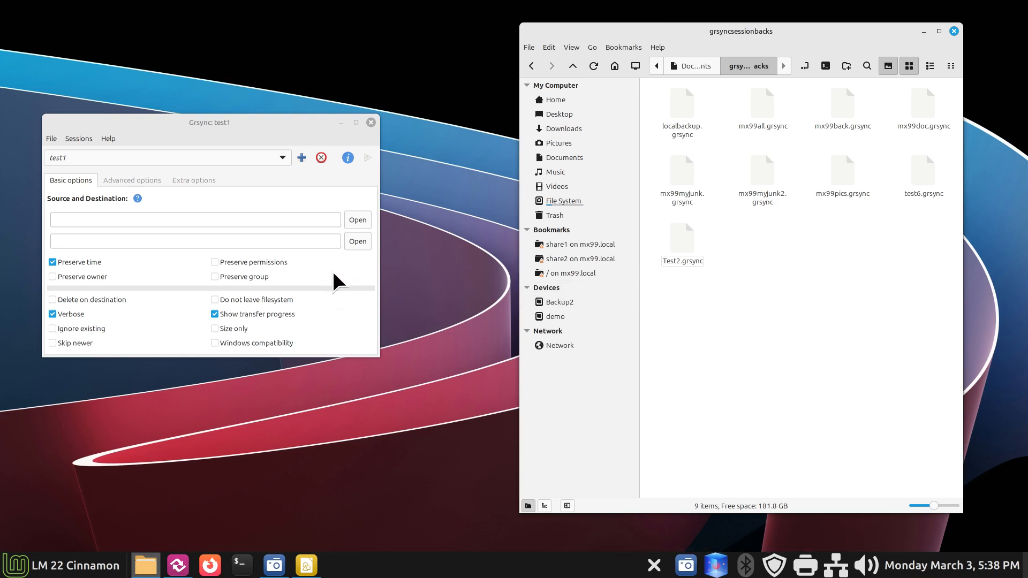
Step: Set test1's source folder to /home/sam/myjunk2
click(358, 221)
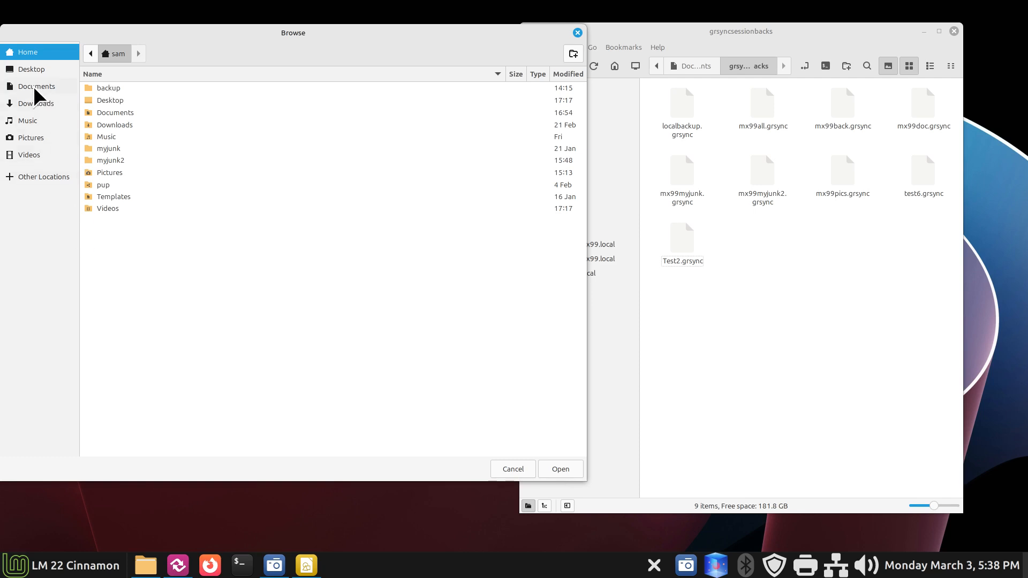
click(114, 162)
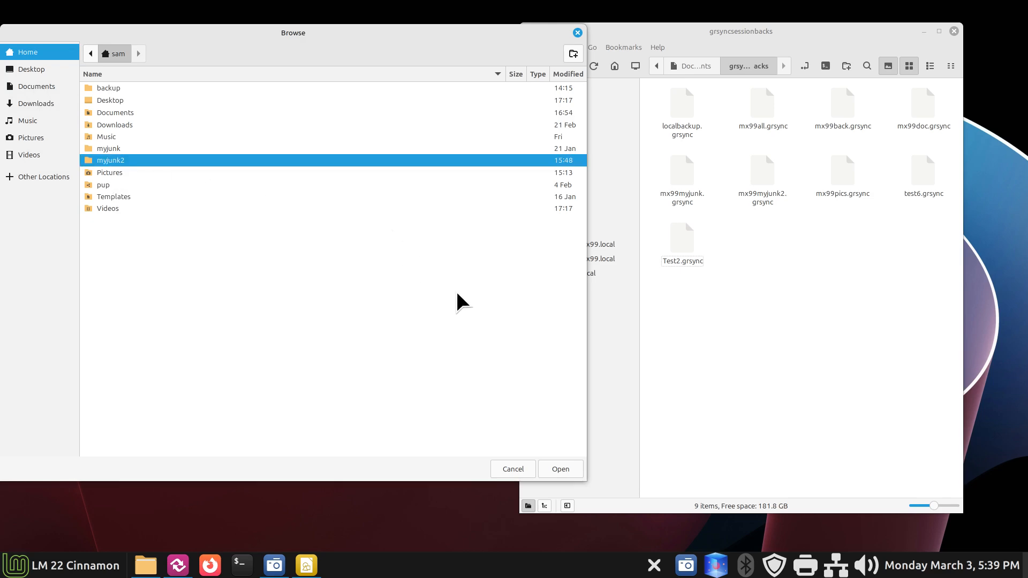
click(562, 469)
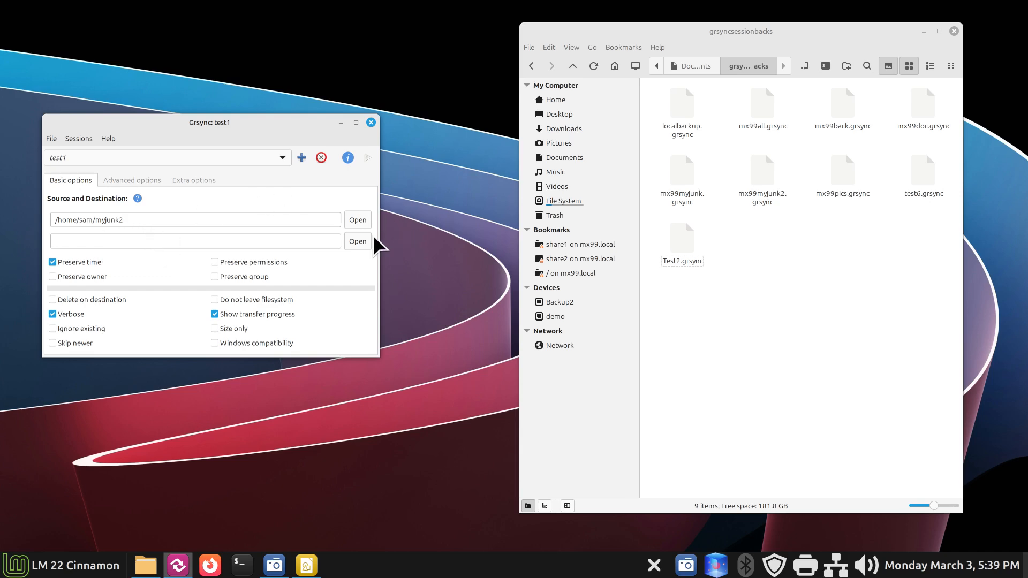
Step: Set the destination to the Samsbackup folder on the Backup2 drive
click(357, 242)
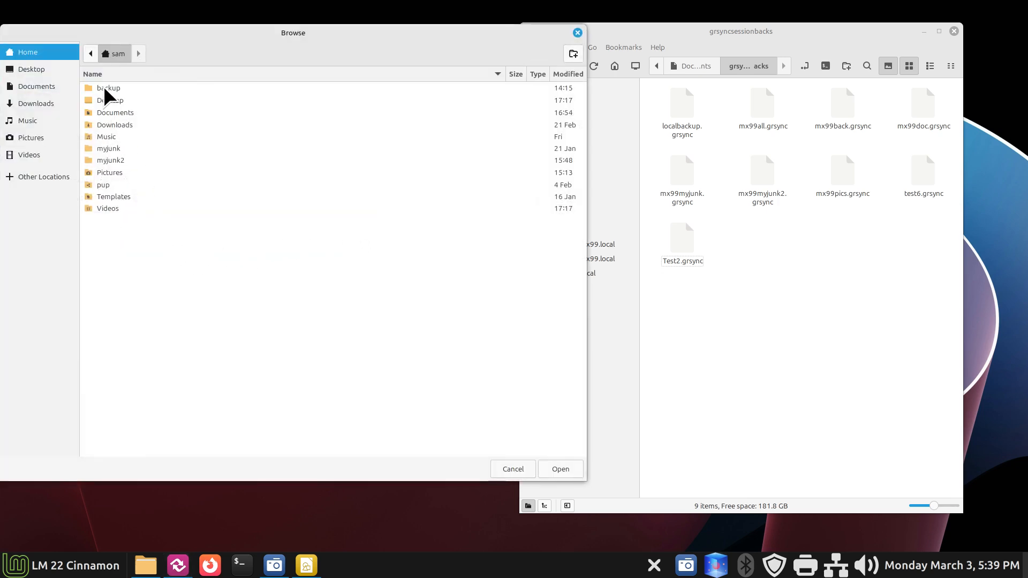
click(63, 177)
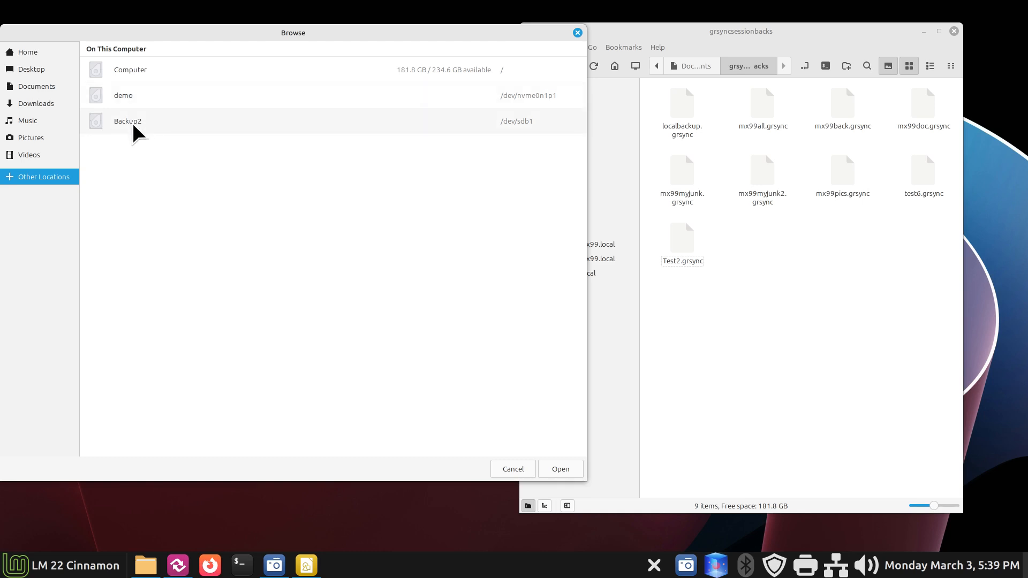
click(134, 127)
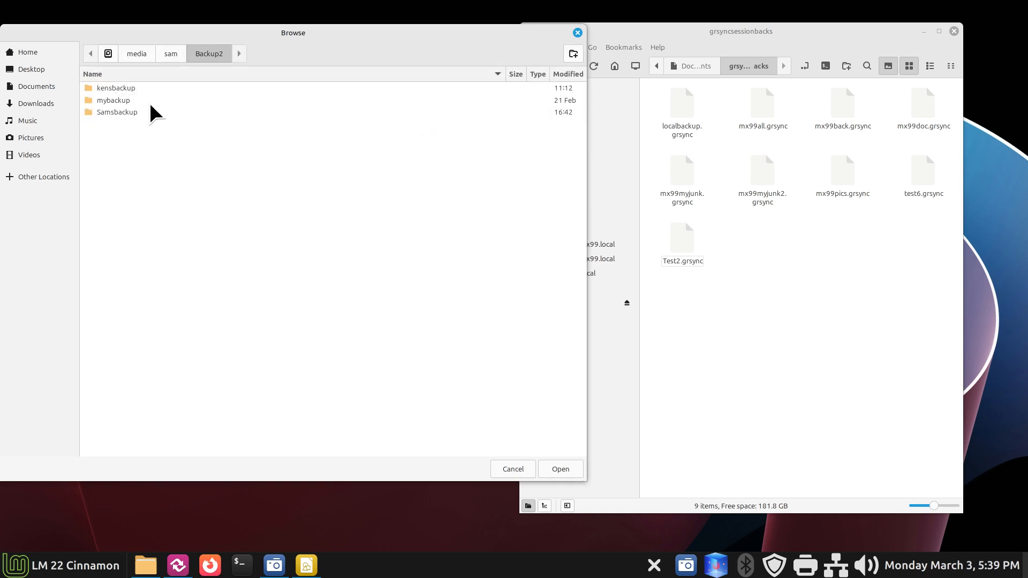
click(125, 119)
double_click(123, 115)
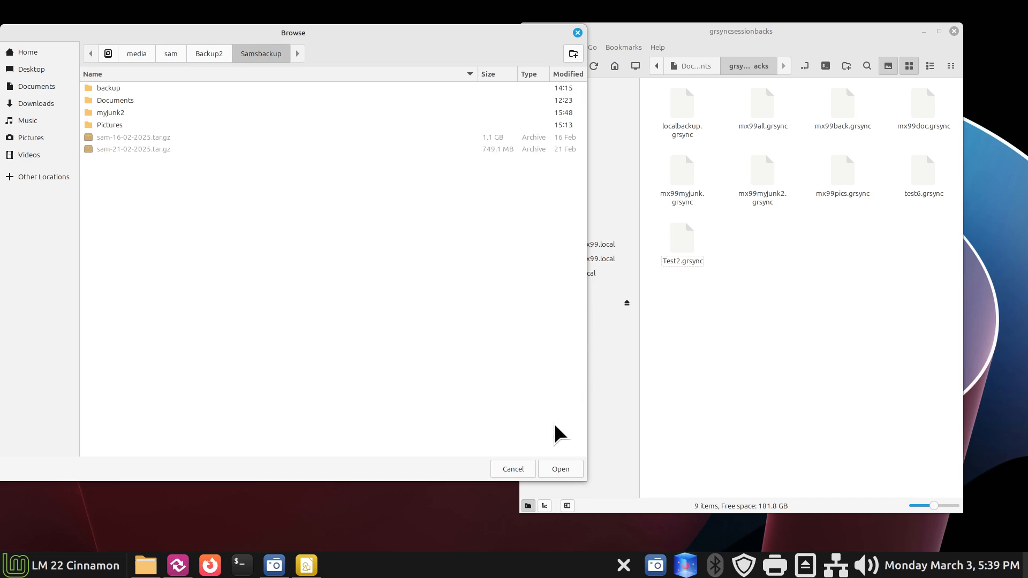
click(563, 471)
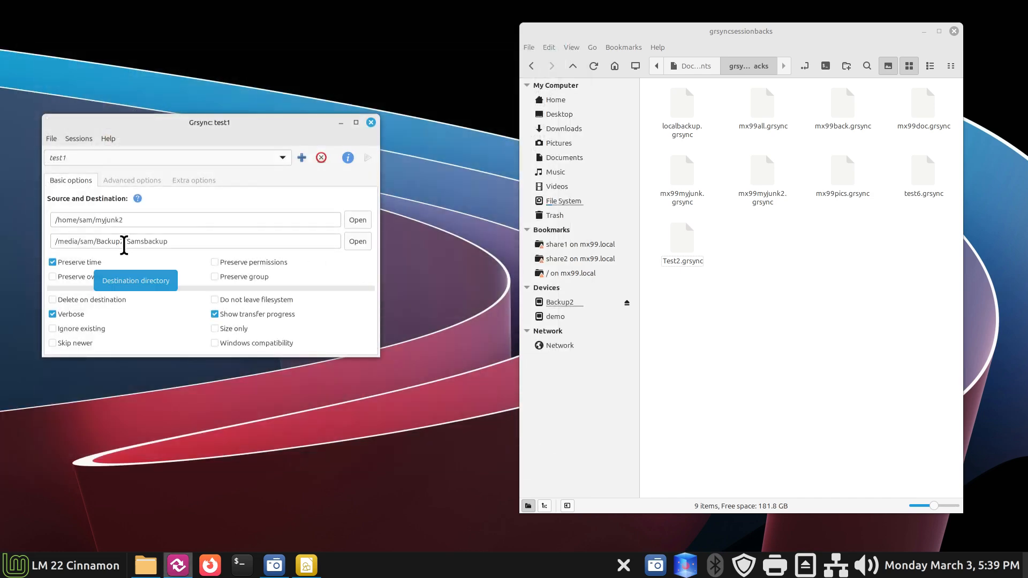
Step: Delete the myjunk2 folder from Samsbackup on the Backup2 drive in Nemo
click(597, 303)
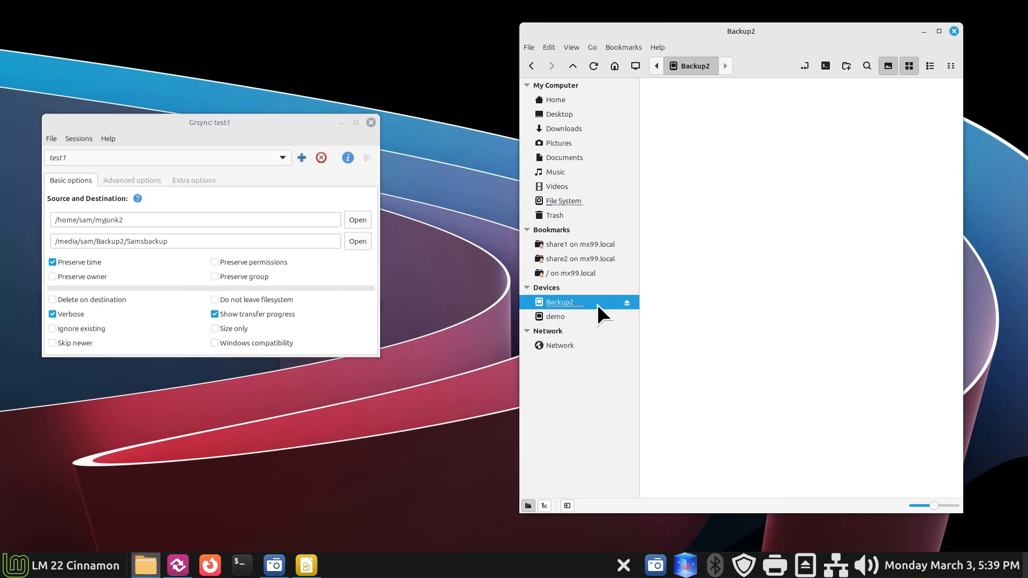
double_click(848, 96)
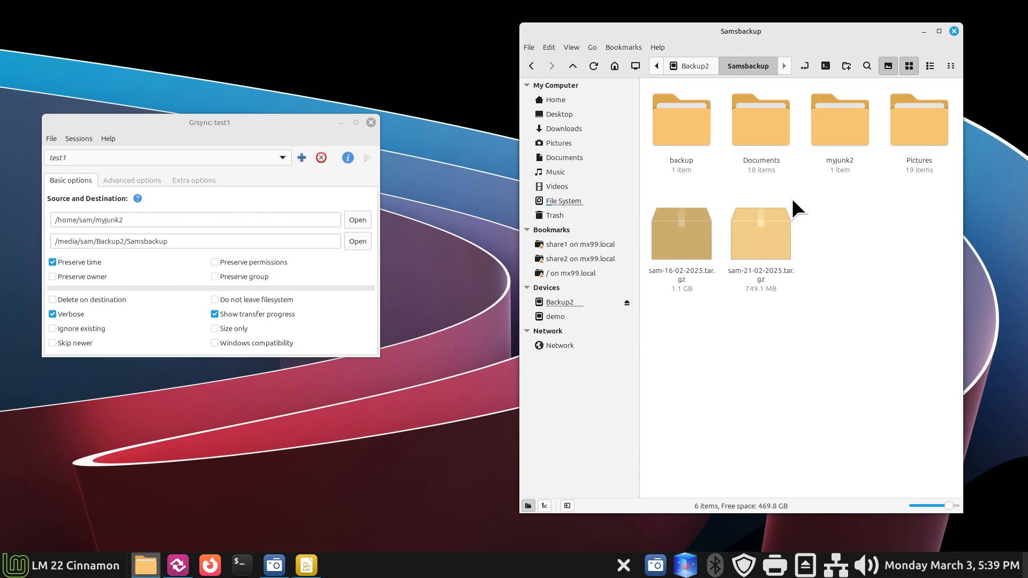
click(839, 130)
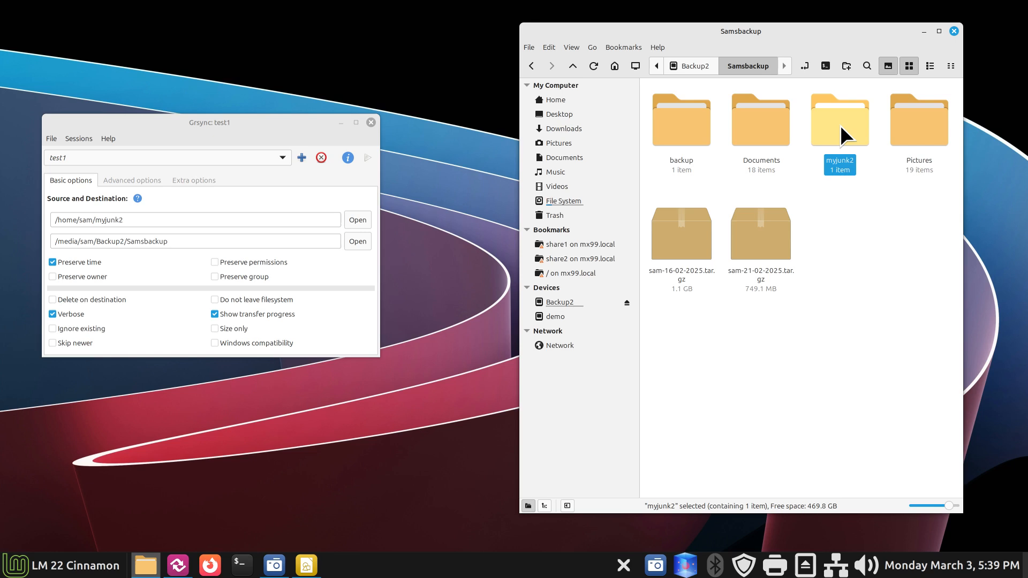
key(Delete)
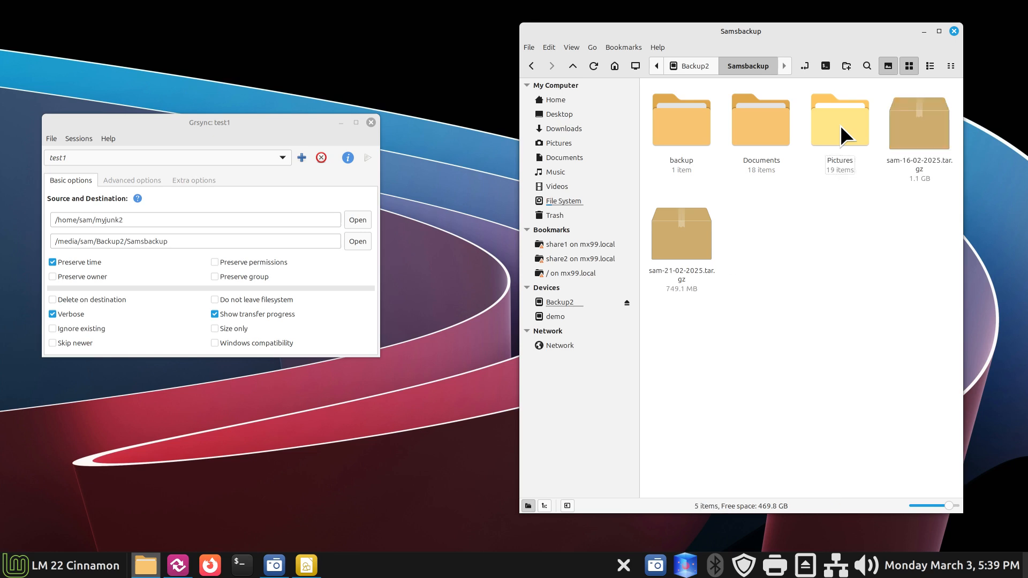
Step: Run the test1 sync to restore myjunk2 and dismiss the completion report
click(367, 155)
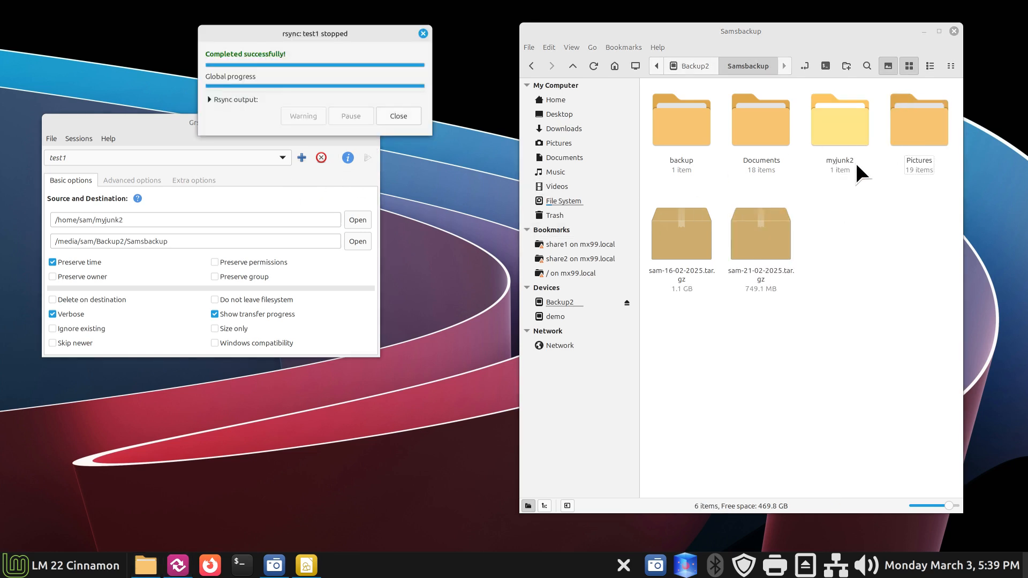
drag(344, 33, 322, 321)
click(385, 406)
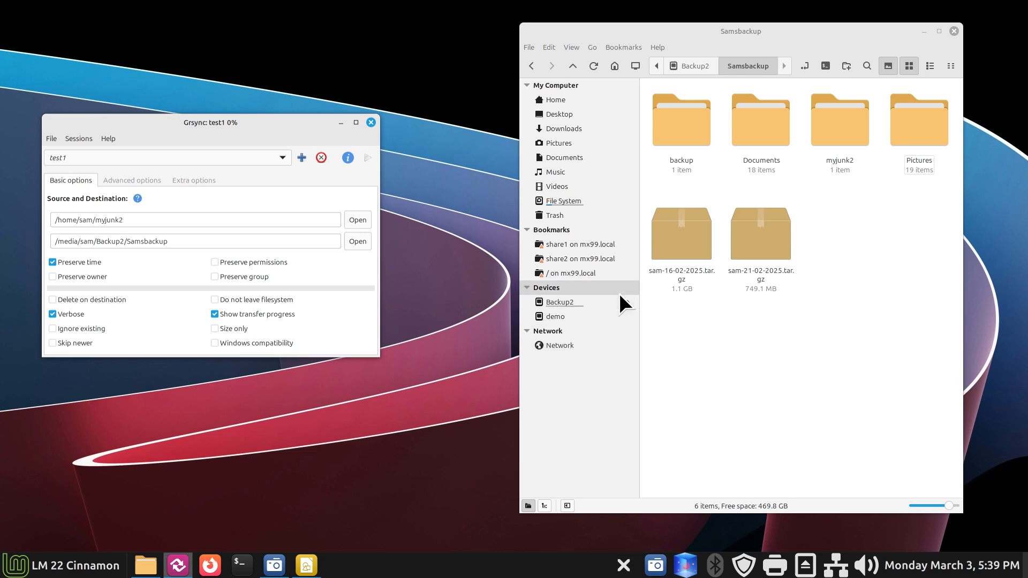
Step: Switch Grsync back to the default session and nudge its window up
click(284, 154)
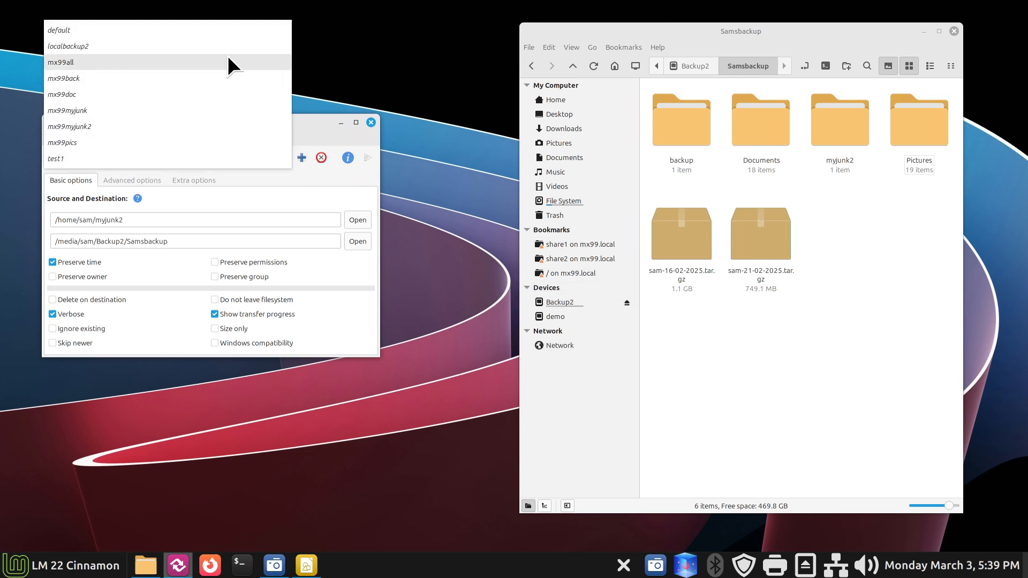
click(222, 27)
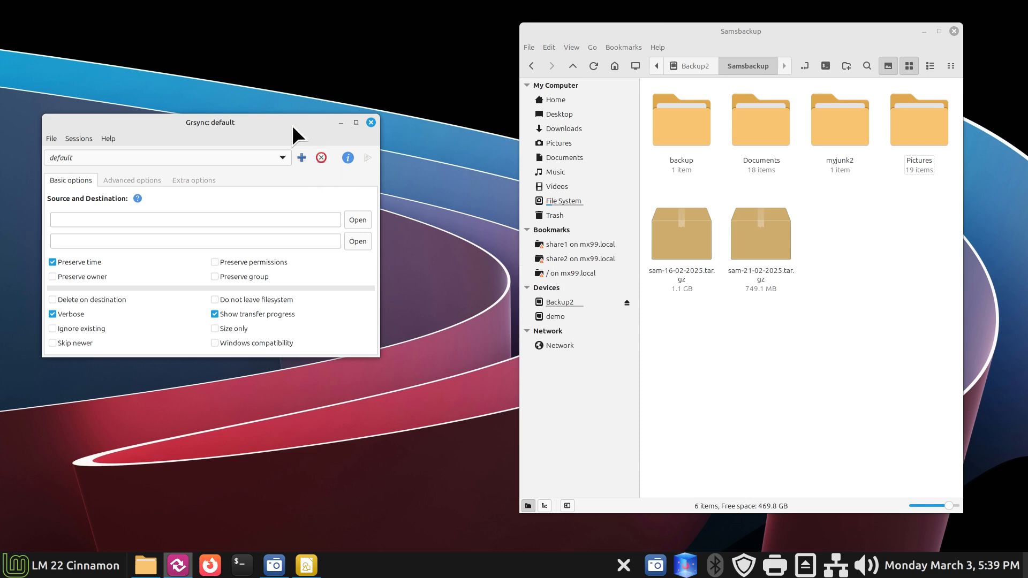
drag(293, 126, 302, 116)
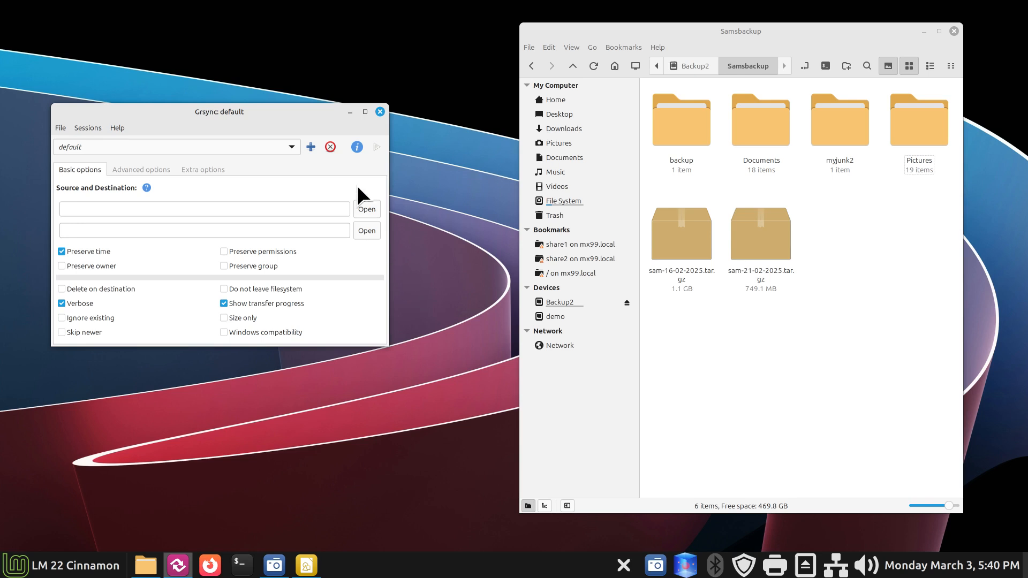
Step: Create a new session named test2
click(310, 146)
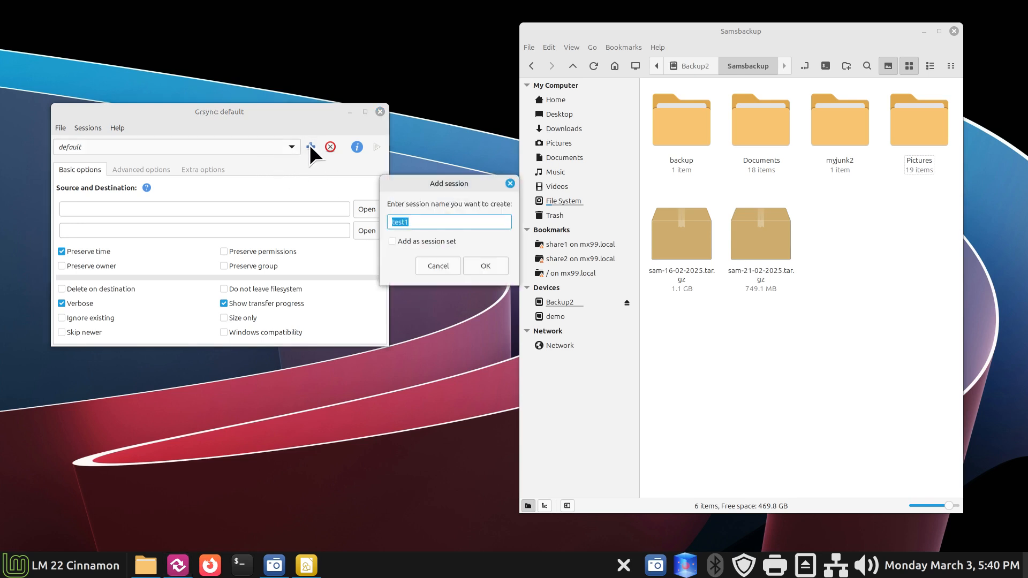
click(410, 222)
key(BackSpace)
text(2)
click(491, 267)
Step: Set test2's source to /home/sam/myjunk2 and bring up the ssh map2 drawing
click(366, 210)
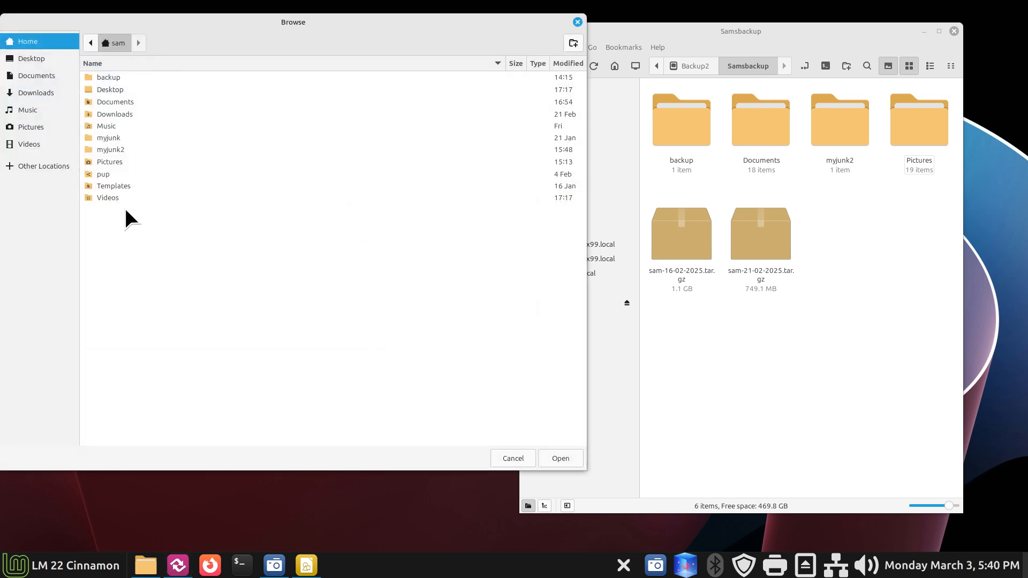
click(104, 151)
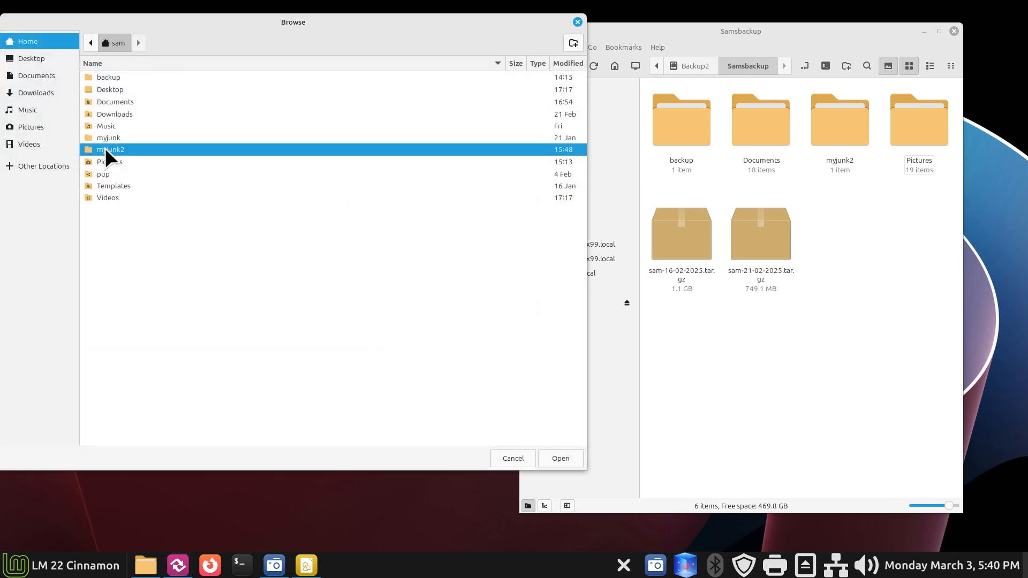
click(551, 452)
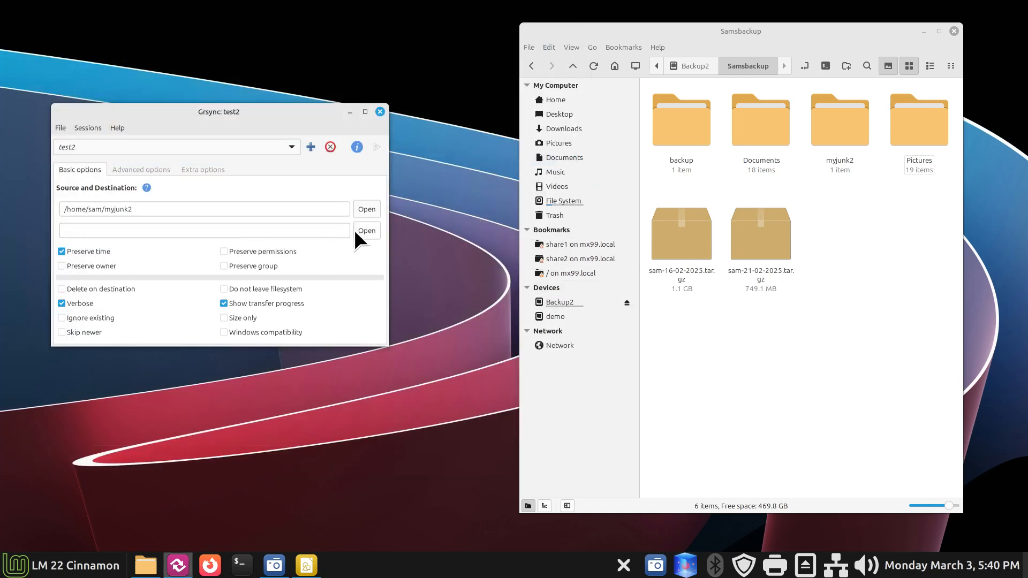
mouse_move(298, 550)
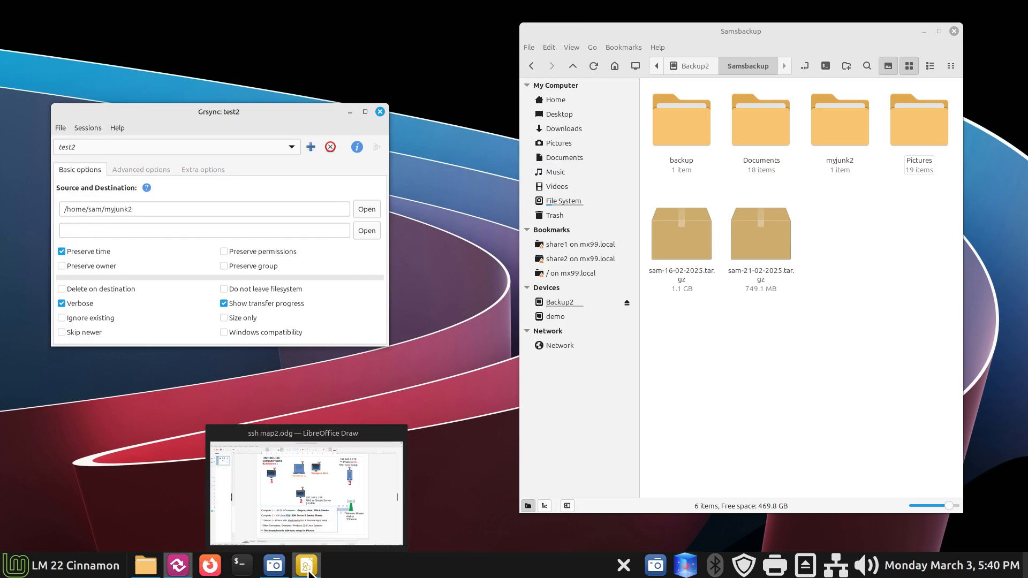
click(393, 525)
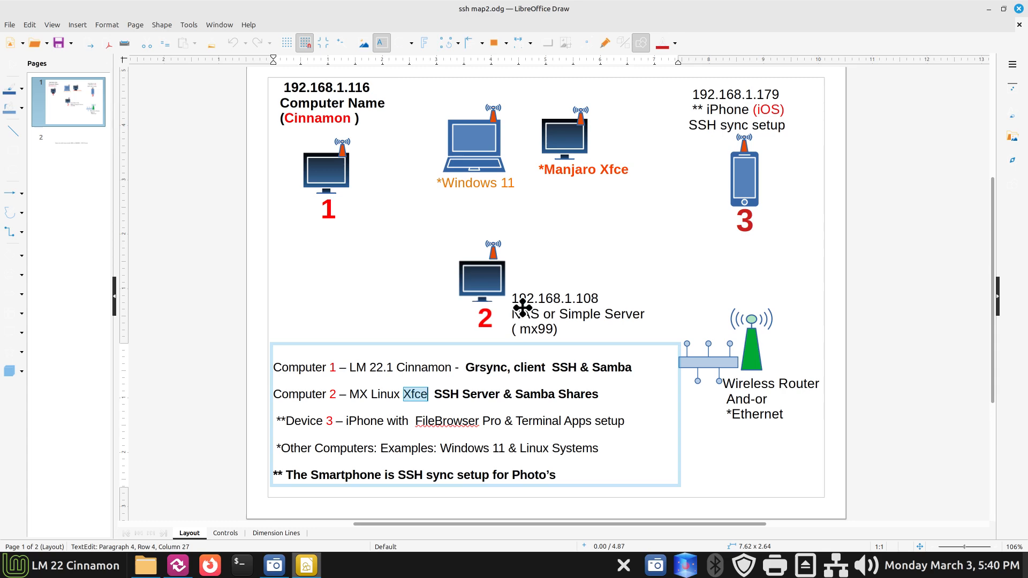
click(988, 9)
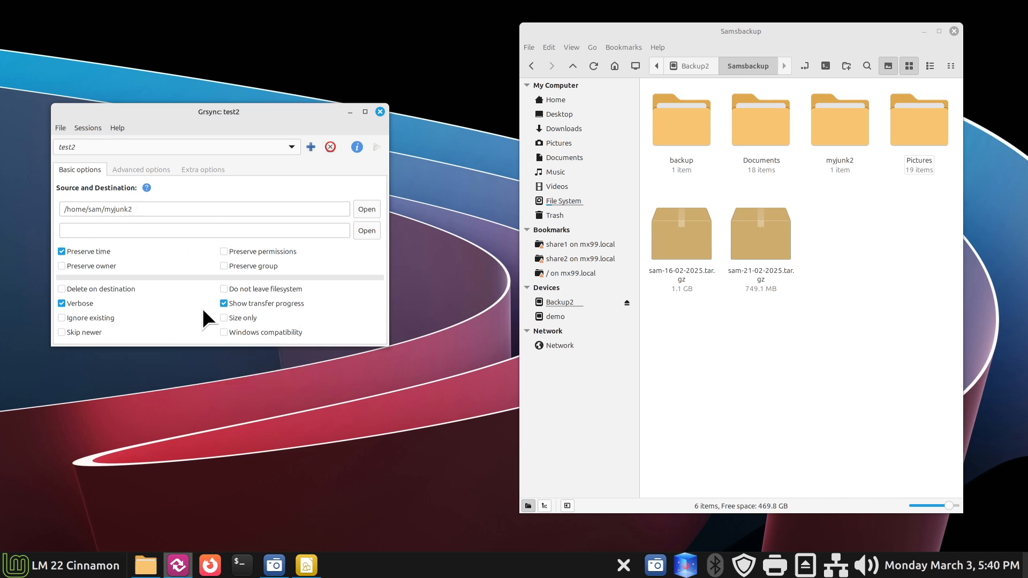
Step: Start choosing test2's destination and replace the Samsbackup window with a Home file manager
click(366, 231)
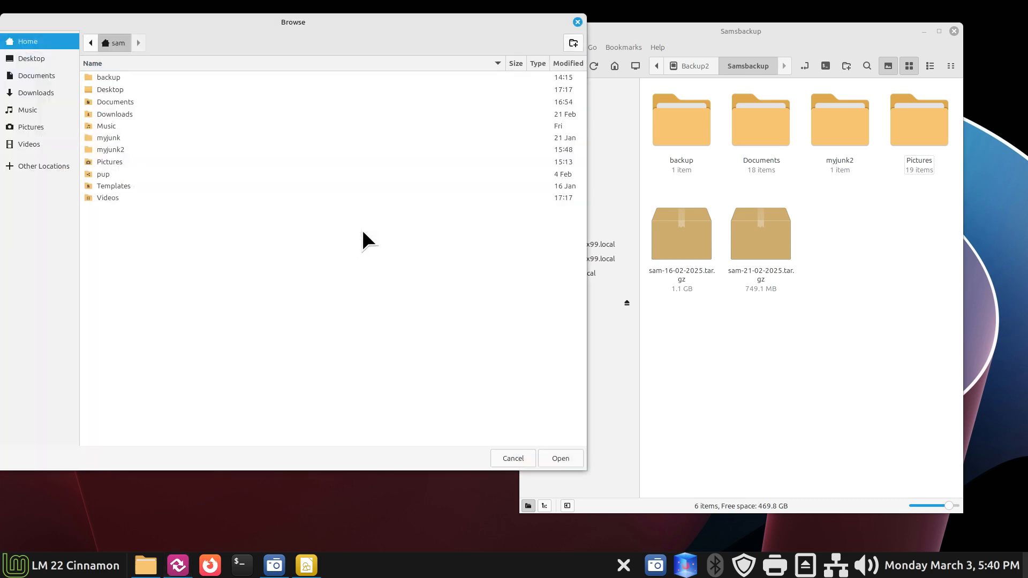
click(41, 167)
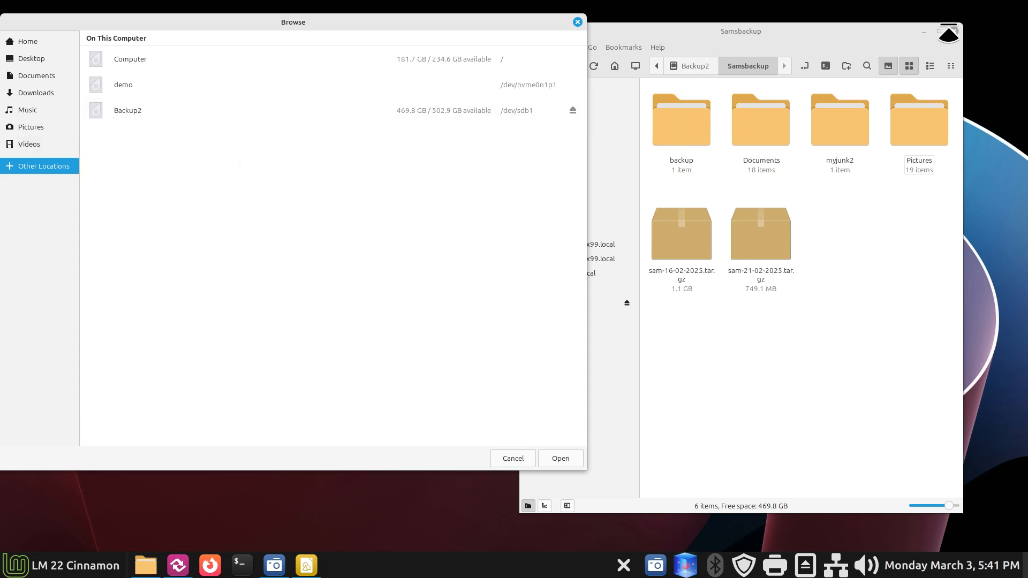
click(957, 31)
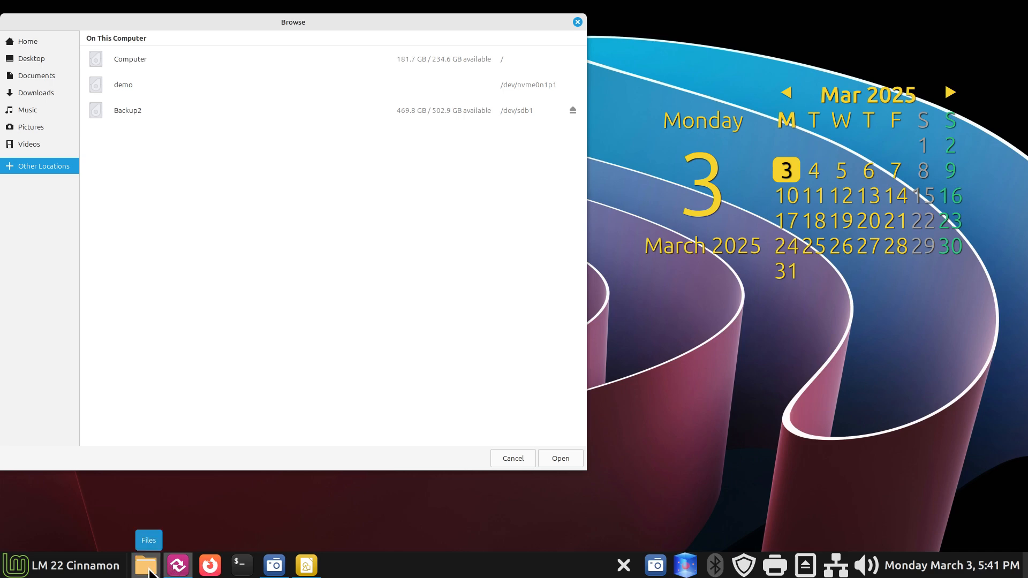
click(146, 566)
drag(345, 28, 938, 32)
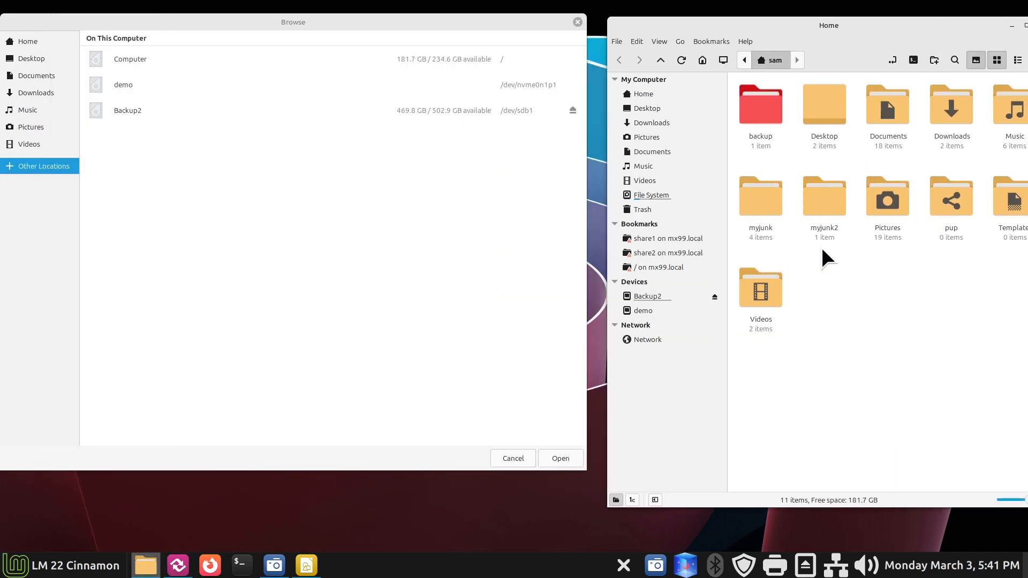
Step: Connect to mx99.local and its tman share, then cancel the destination chooser
click(687, 271)
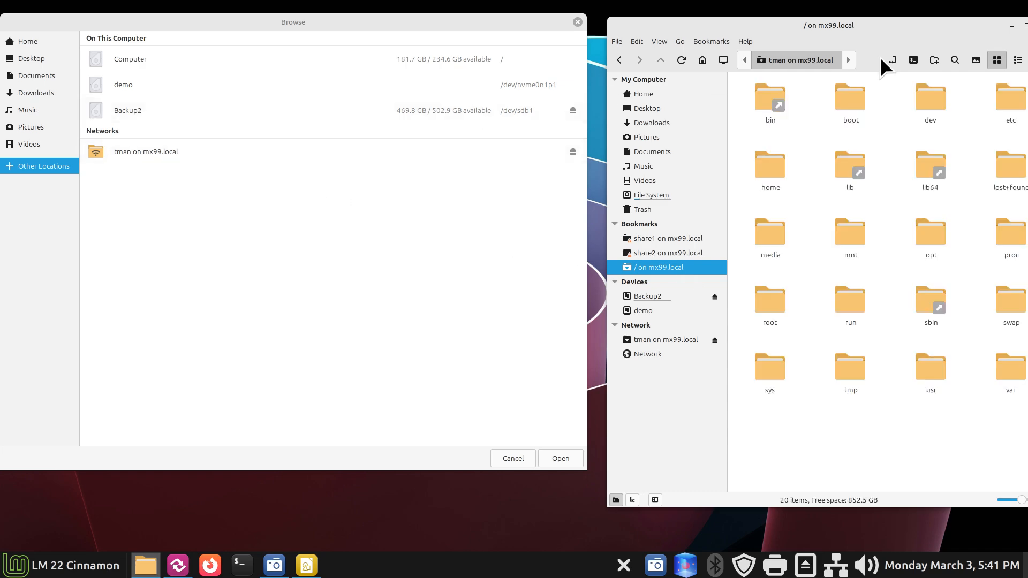
drag(924, 24, 830, 31)
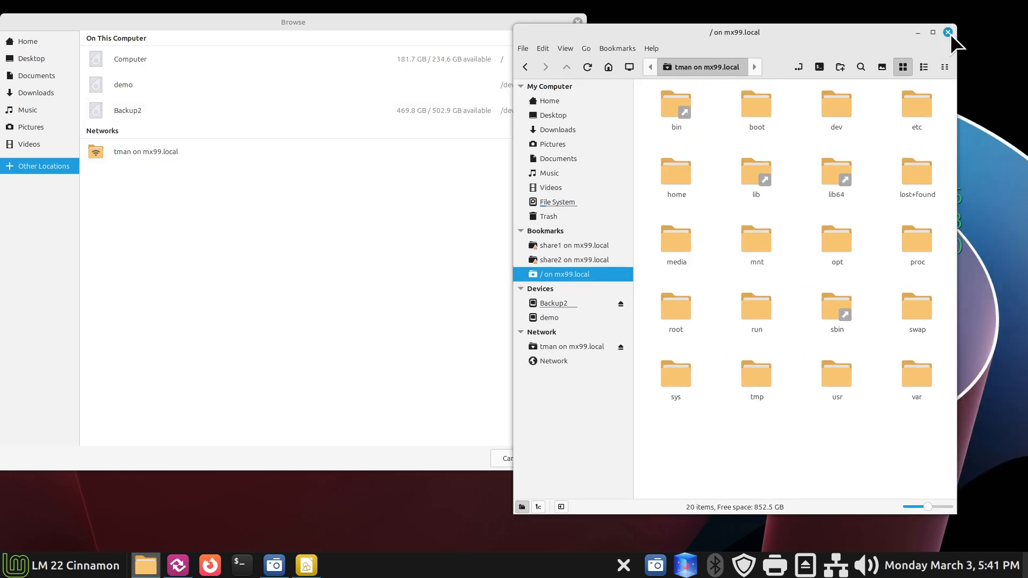
click(948, 32)
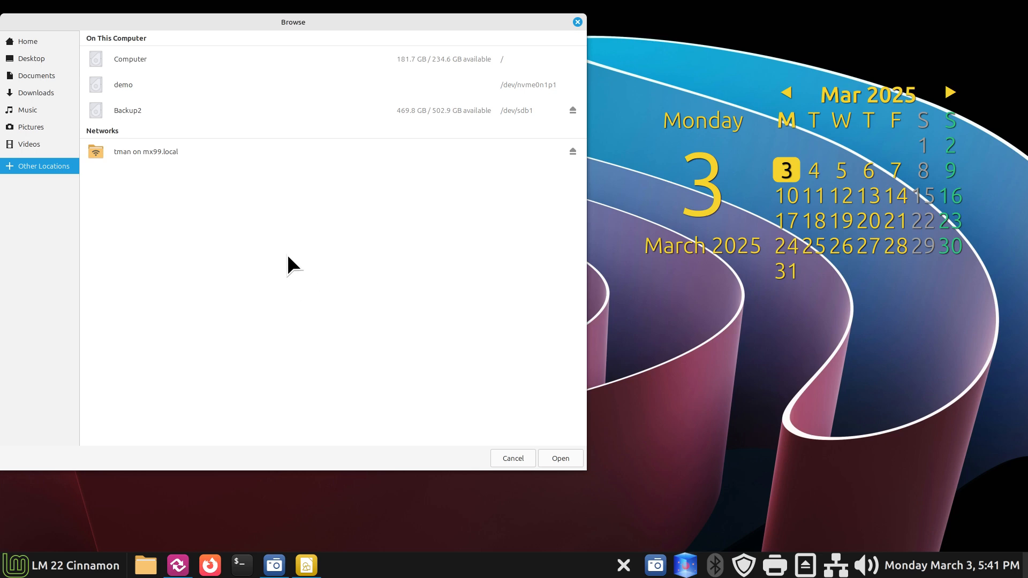
click(152, 152)
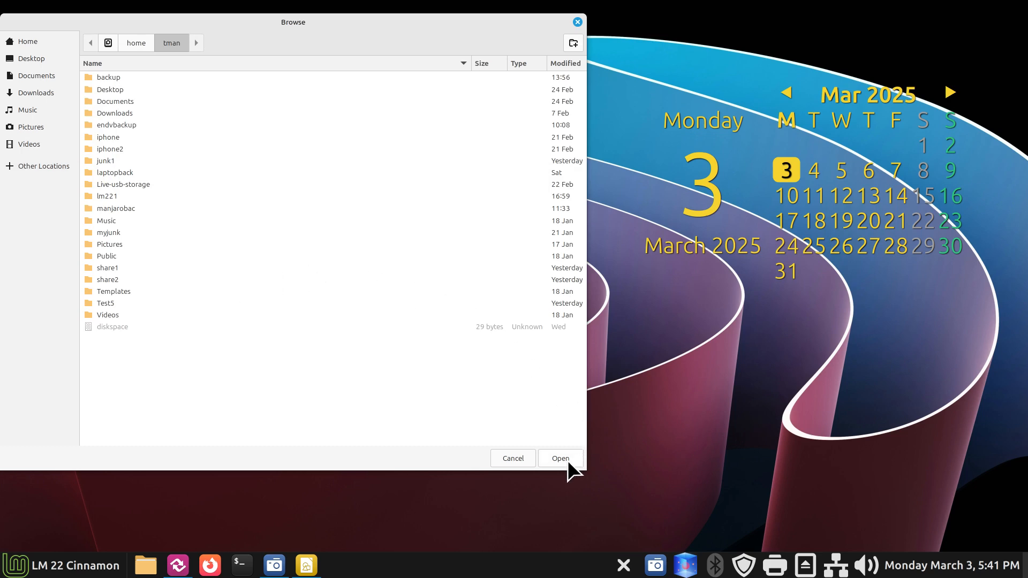
click(513, 458)
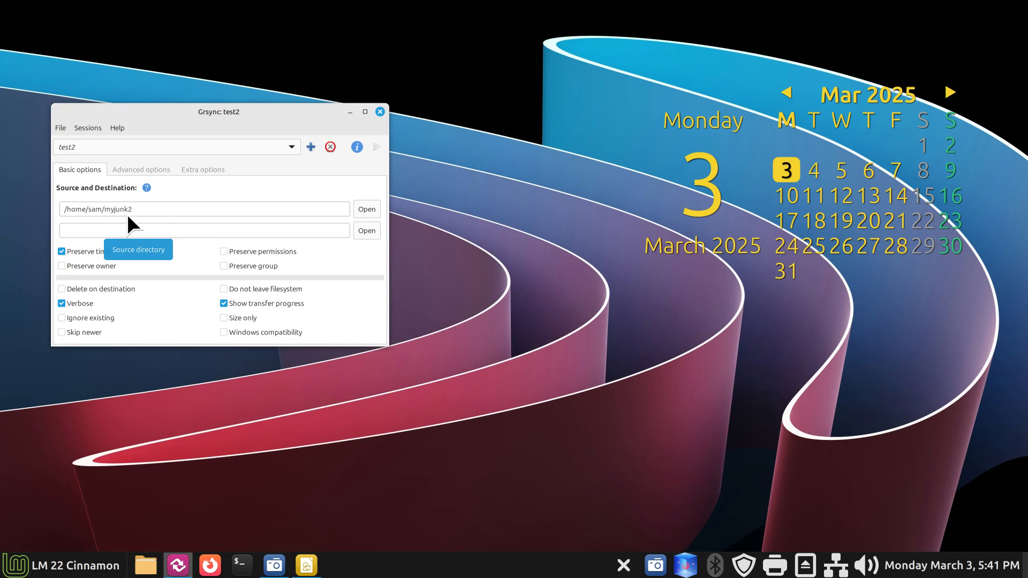
Step: Set test2's source folder to /home/sam/Documents
click(361, 209)
click(129, 103)
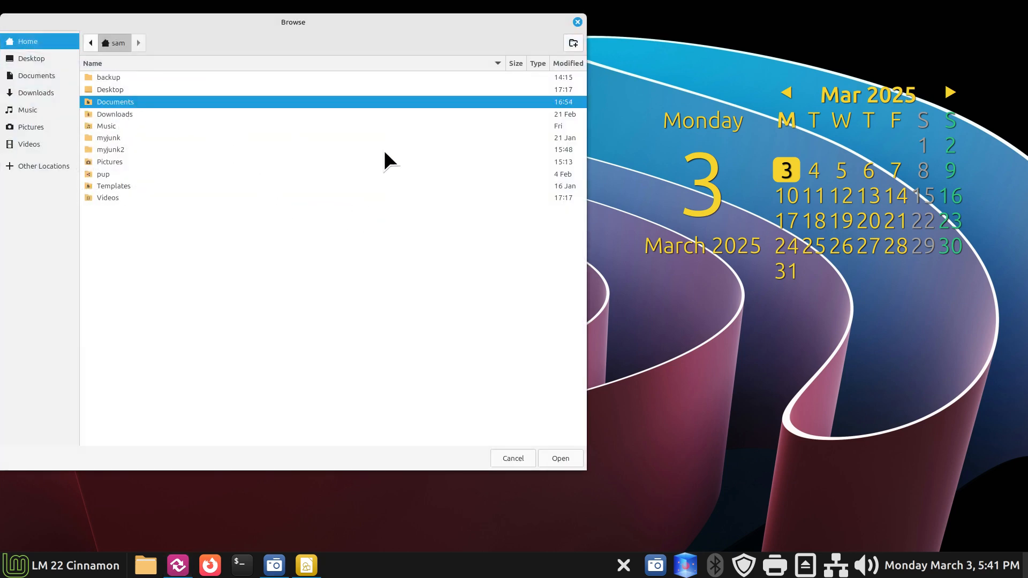
click(560, 459)
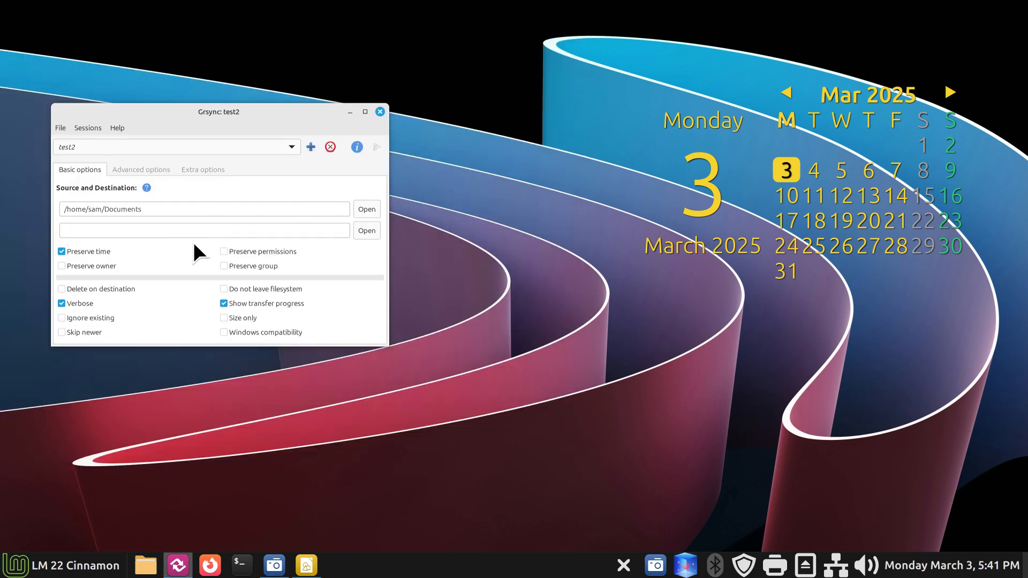
Step: Set the destination to the remote user's home on mx99.local and open Nemo at Home
click(368, 229)
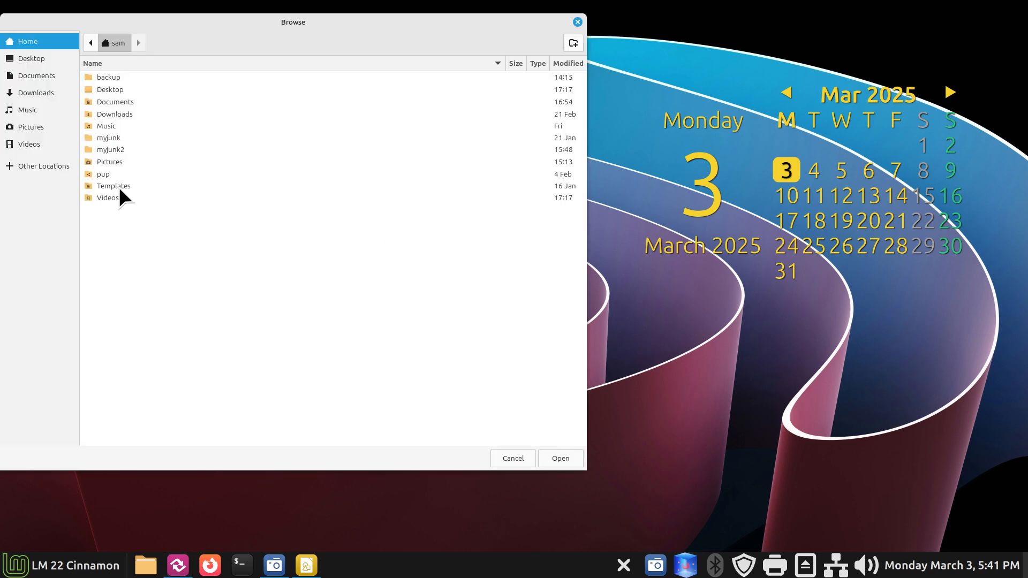
click(58, 167)
click(133, 149)
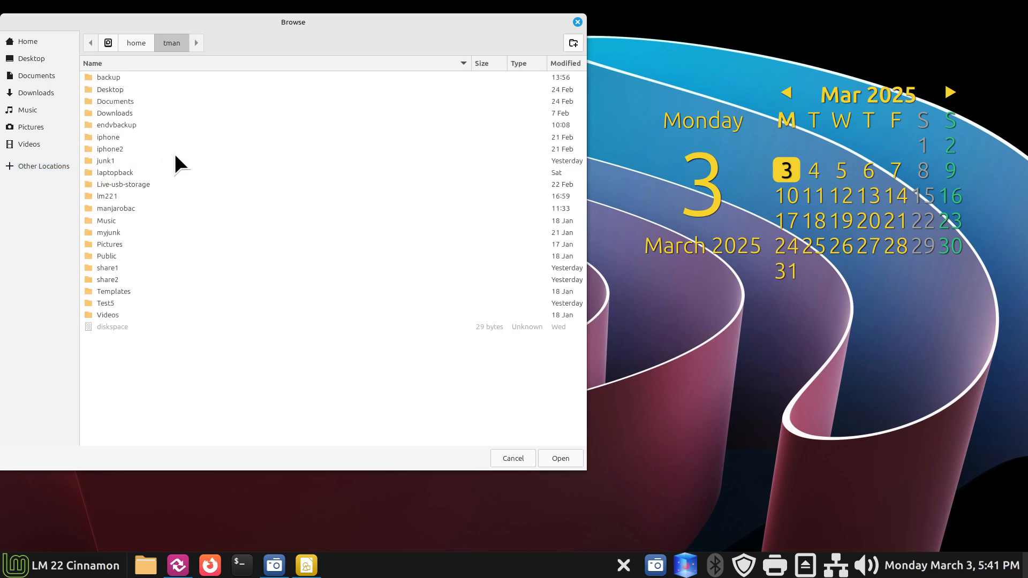
click(561, 458)
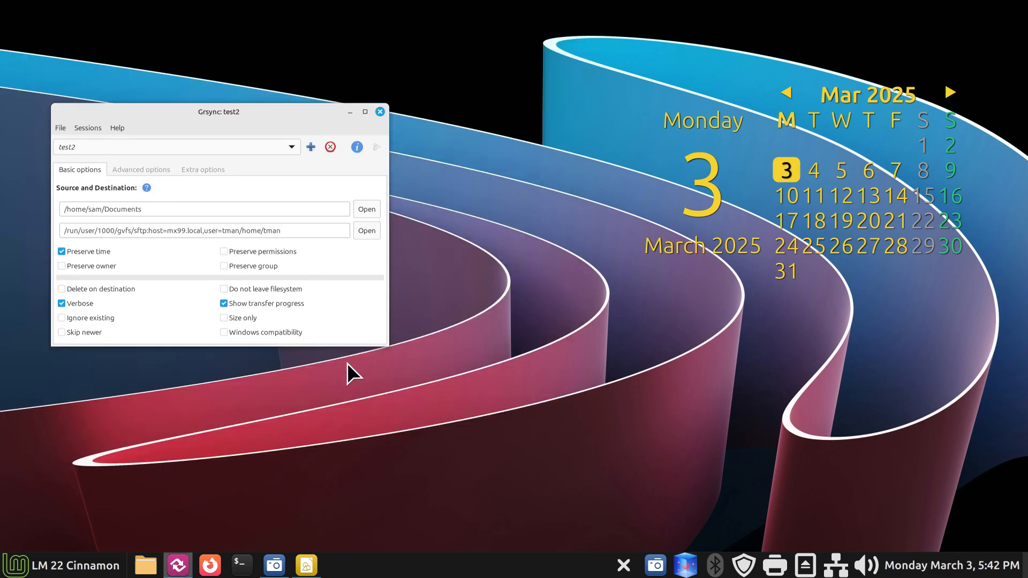
click(145, 565)
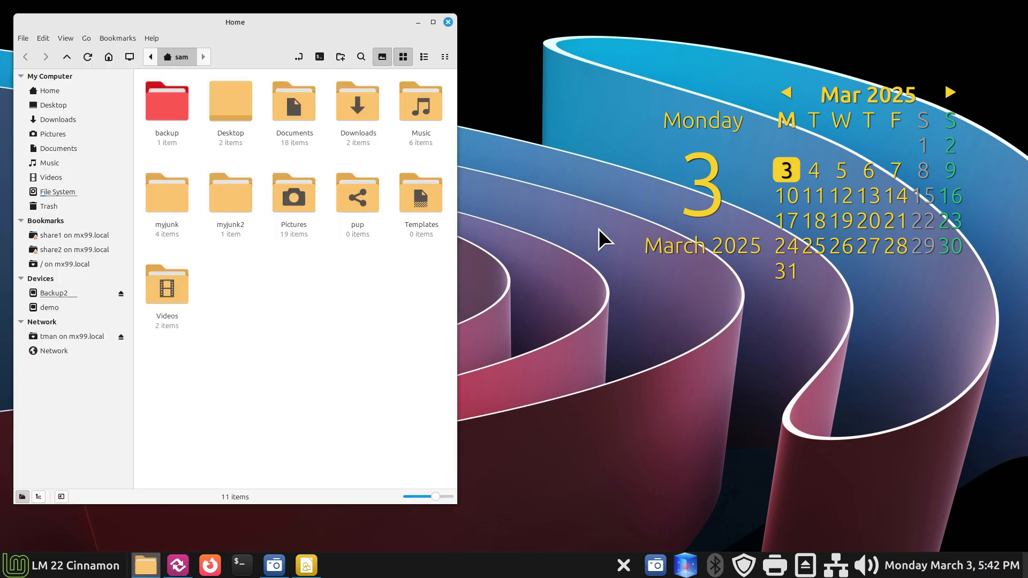
Step: Place Nemo beside Grsync, open the remote home on mx99.local and peek into its Documents
drag(303, 22, 758, 24)
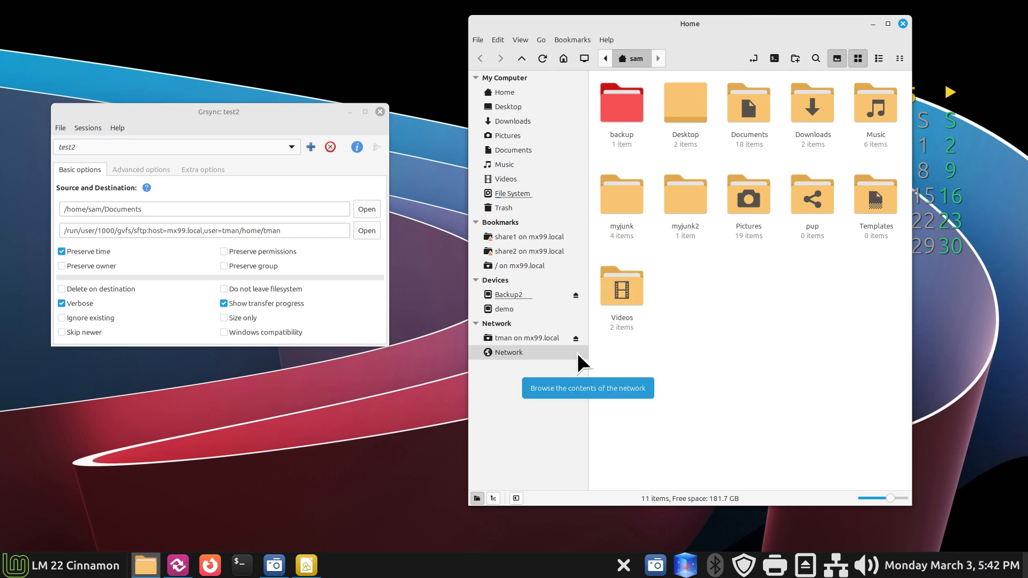
click(568, 338)
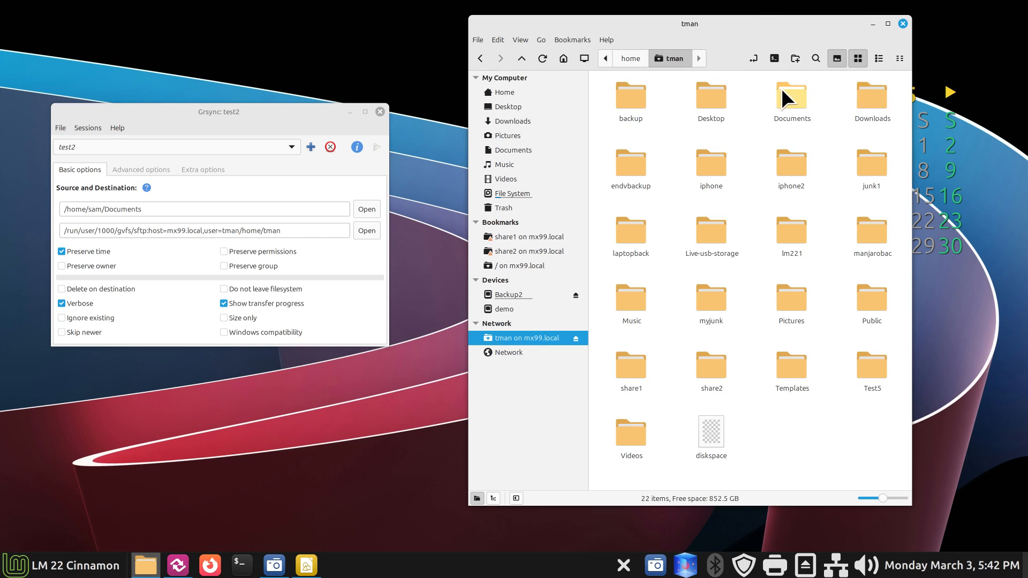
double_click(804, 99)
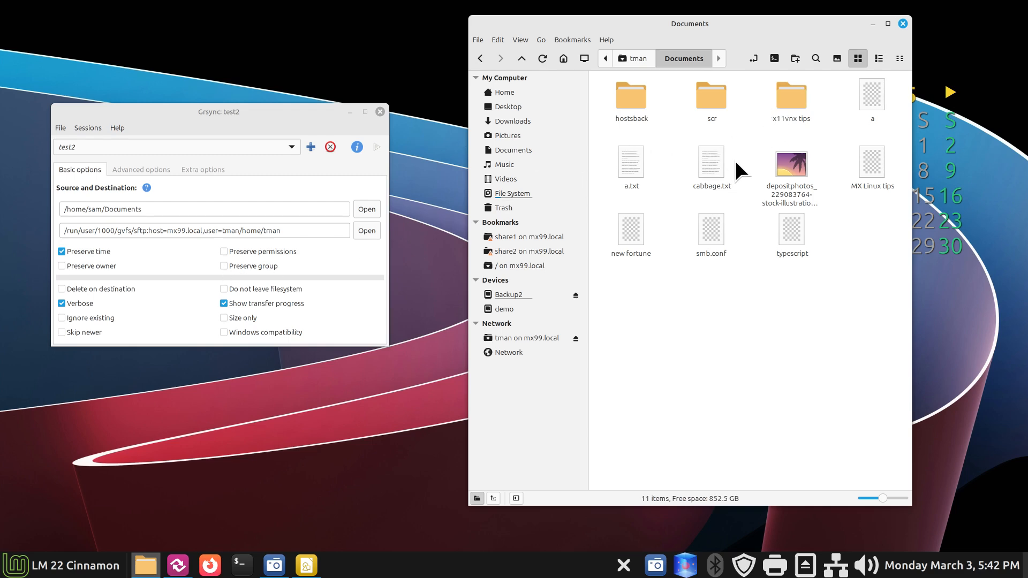
click(638, 60)
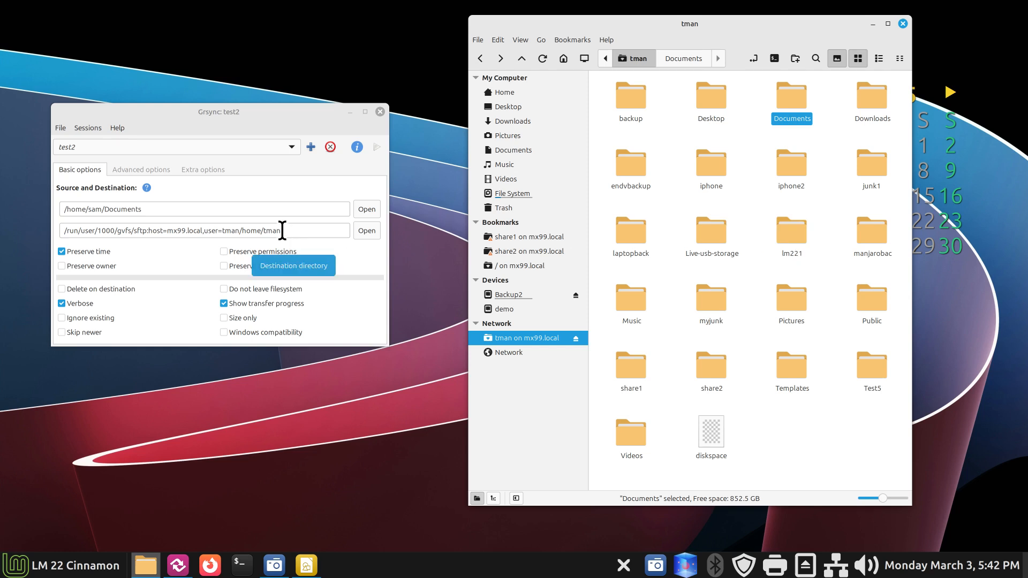
click(366, 231)
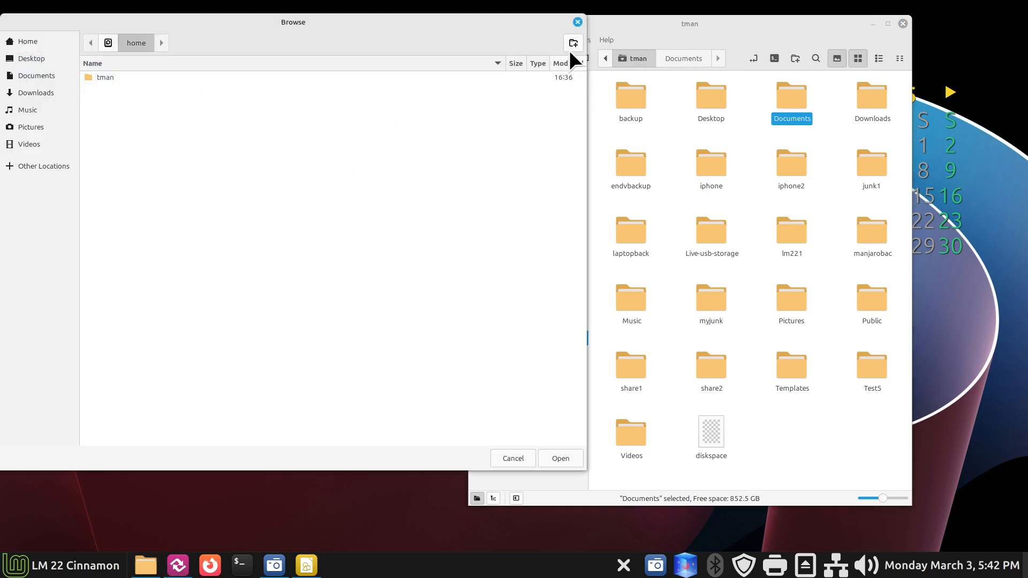
Step: Point test2's destination to the lm221 folder in the remote home on mx99.local
click(577, 21)
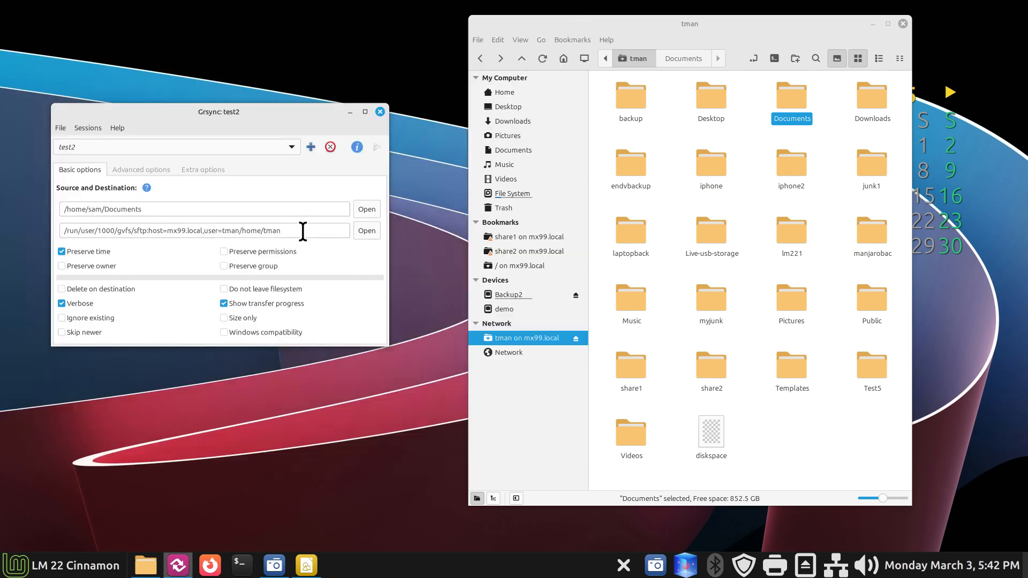
click(364, 230)
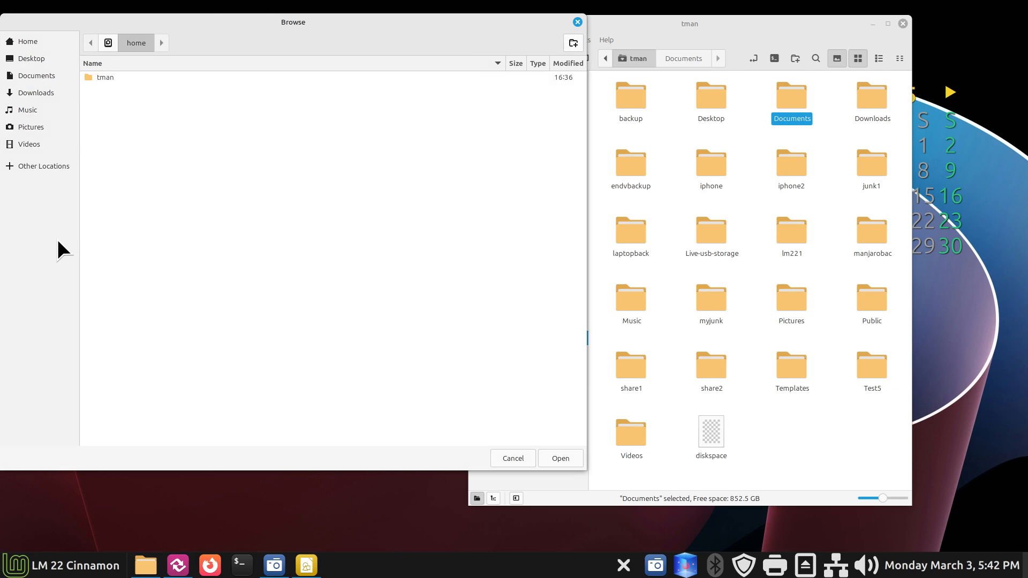
click(43, 167)
click(124, 149)
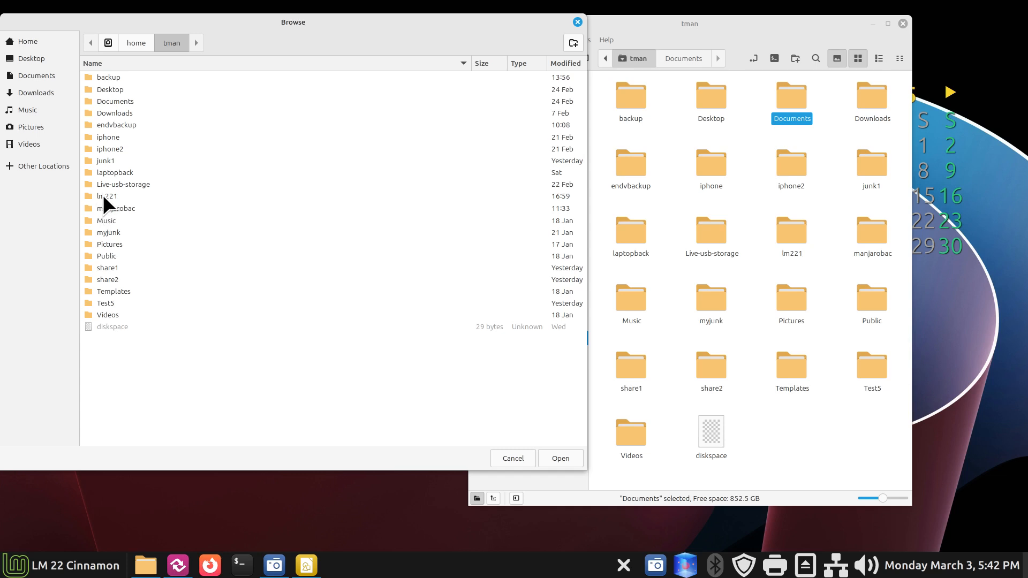
click(103, 196)
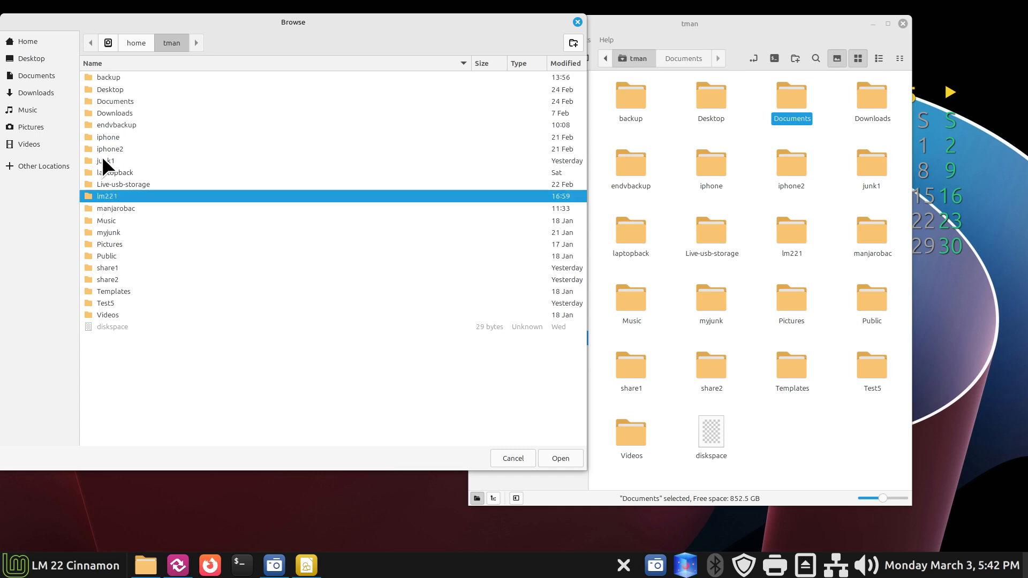
double_click(92, 200)
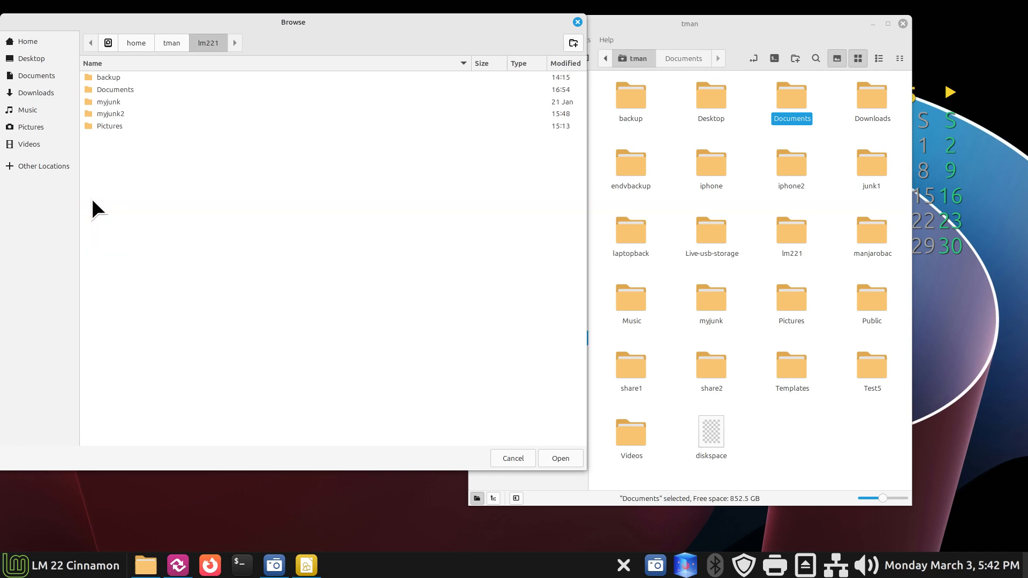
click(560, 456)
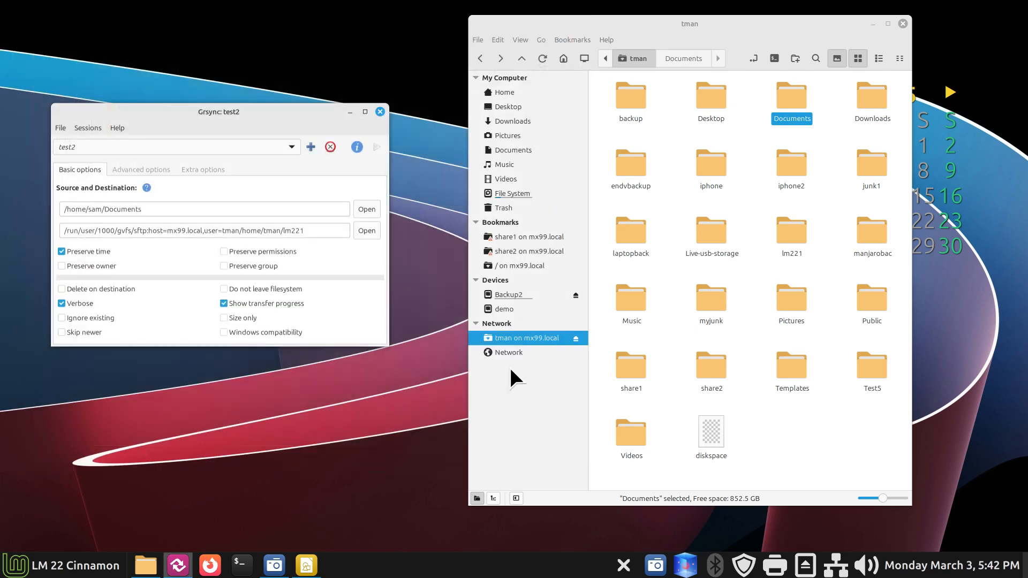
Step: Check lm221 in the destination path, then open lm221 in Nemo and select Documents
drag(283, 231, 310, 232)
click(317, 231)
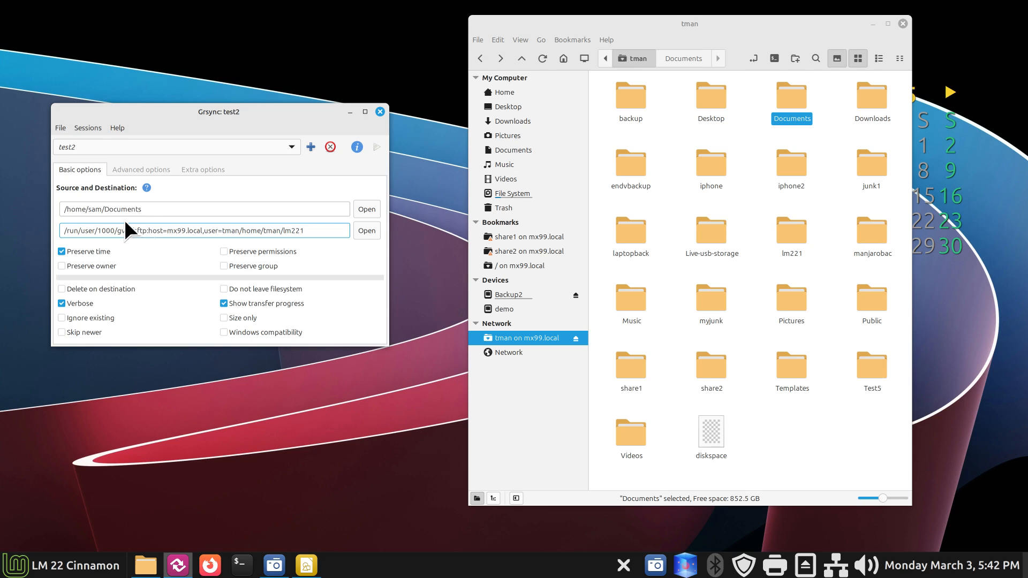
double_click(793, 244)
click(710, 99)
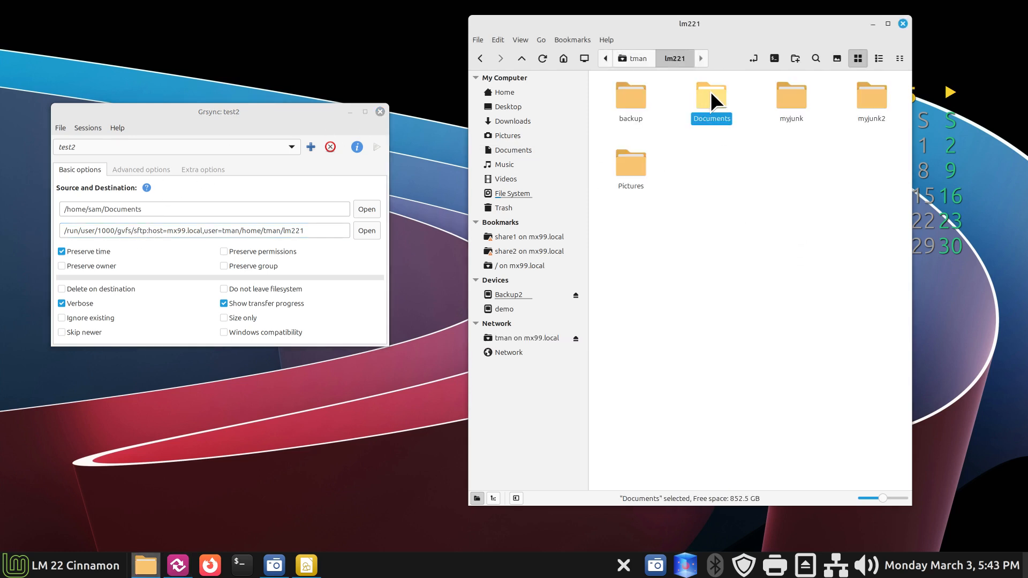
Step: Permanently delete Documents from lm221 and refresh the listing
key(Delete)
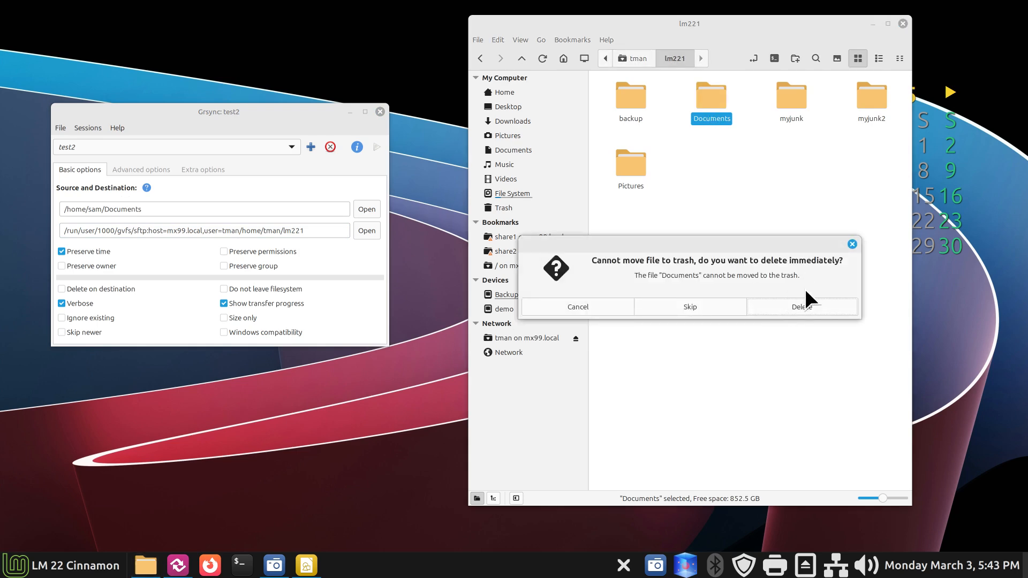
click(808, 306)
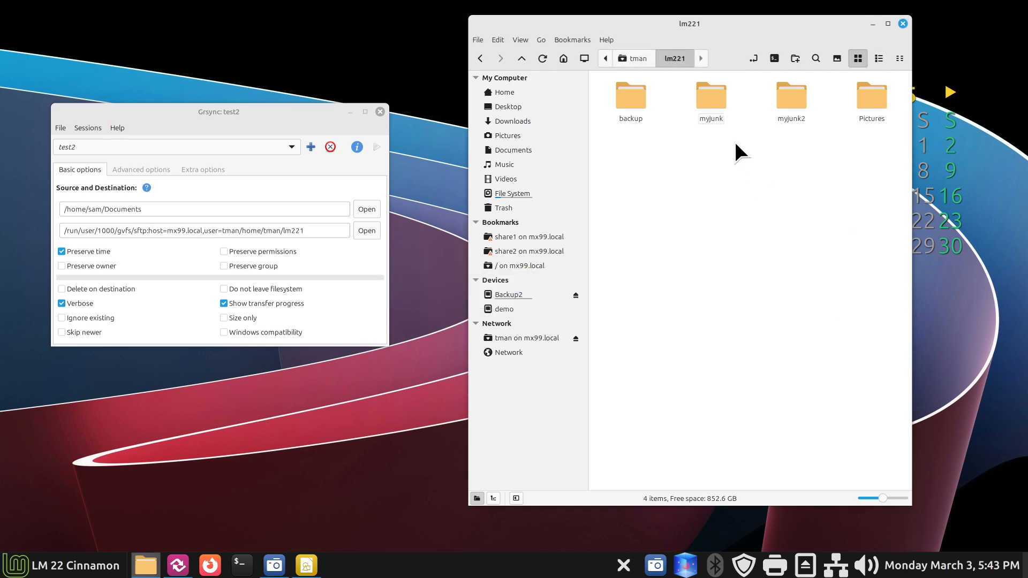
click(542, 59)
click(543, 59)
Step: Toggle the Refresh toolbar button off and back on in Nemo's Preferences
click(499, 40)
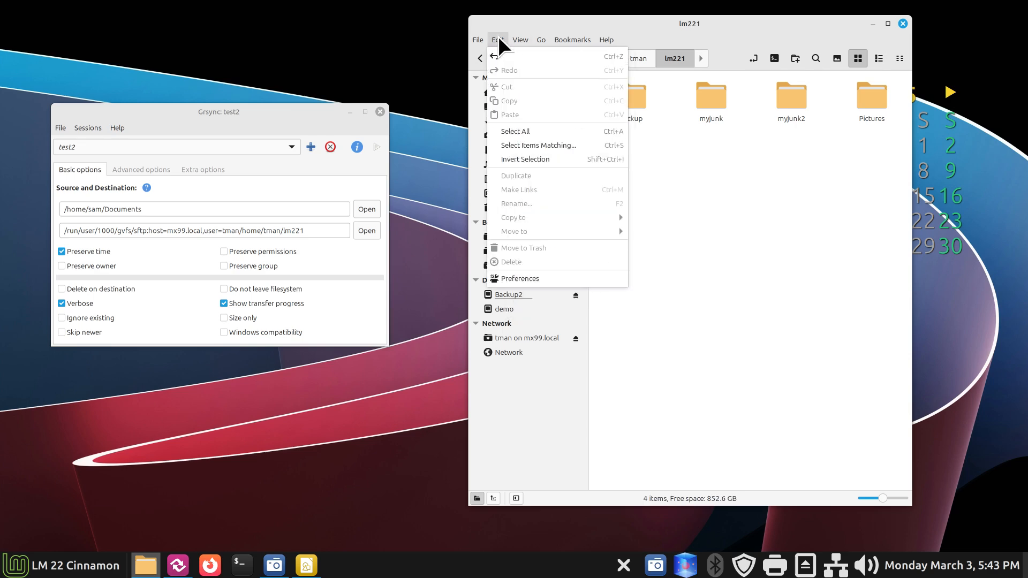
click(541, 278)
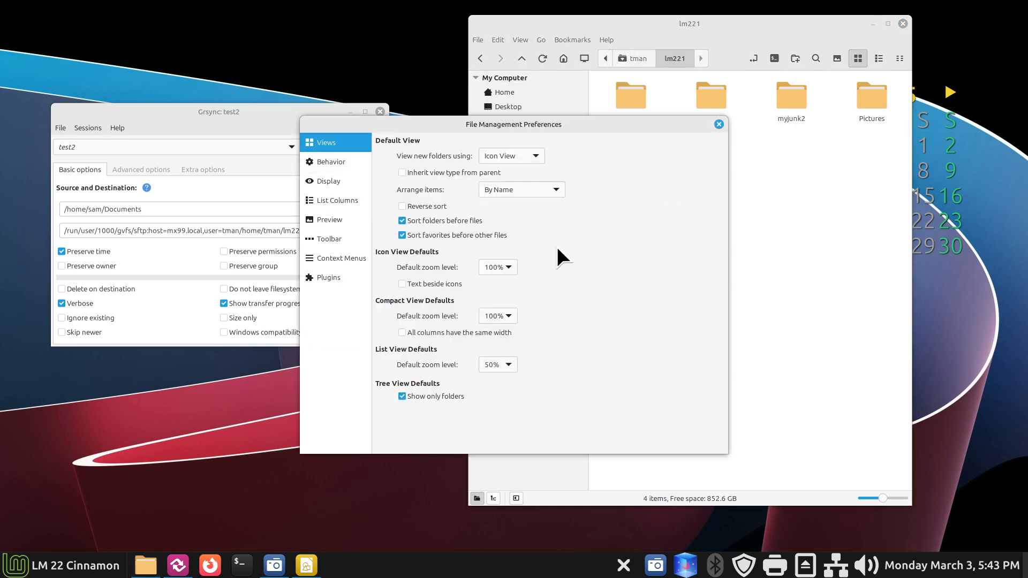
click(328, 240)
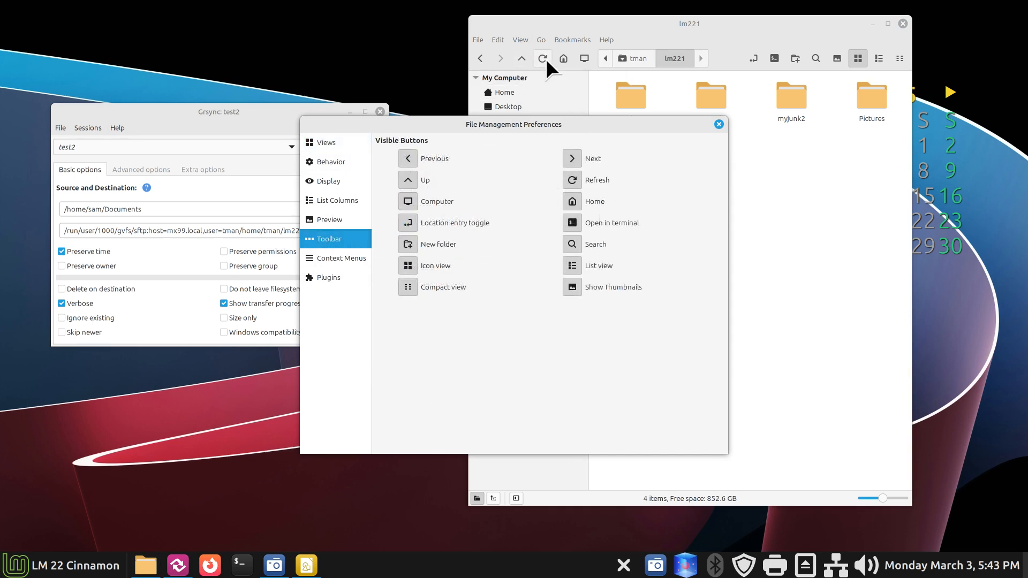
click(572, 182)
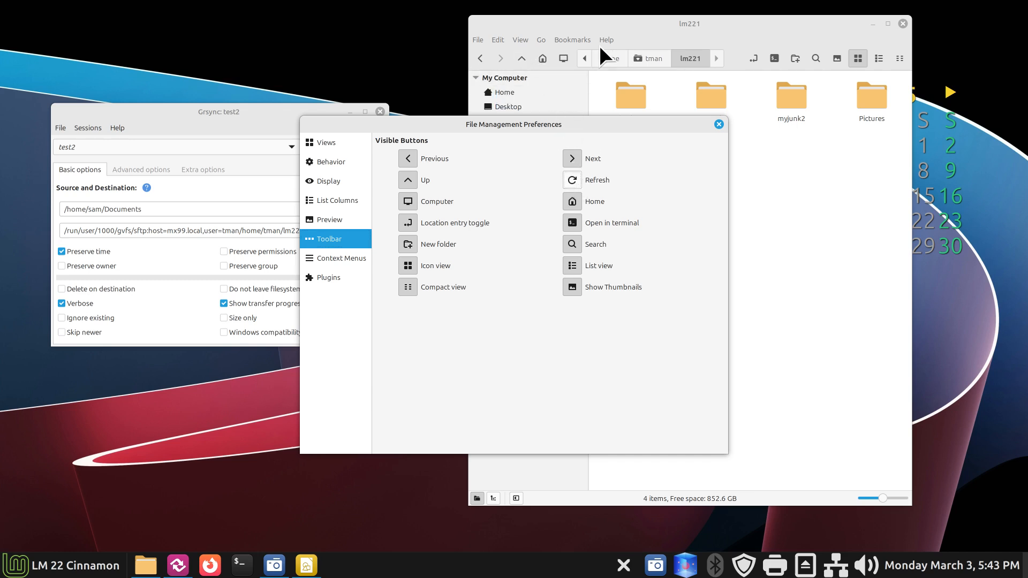
click(572, 182)
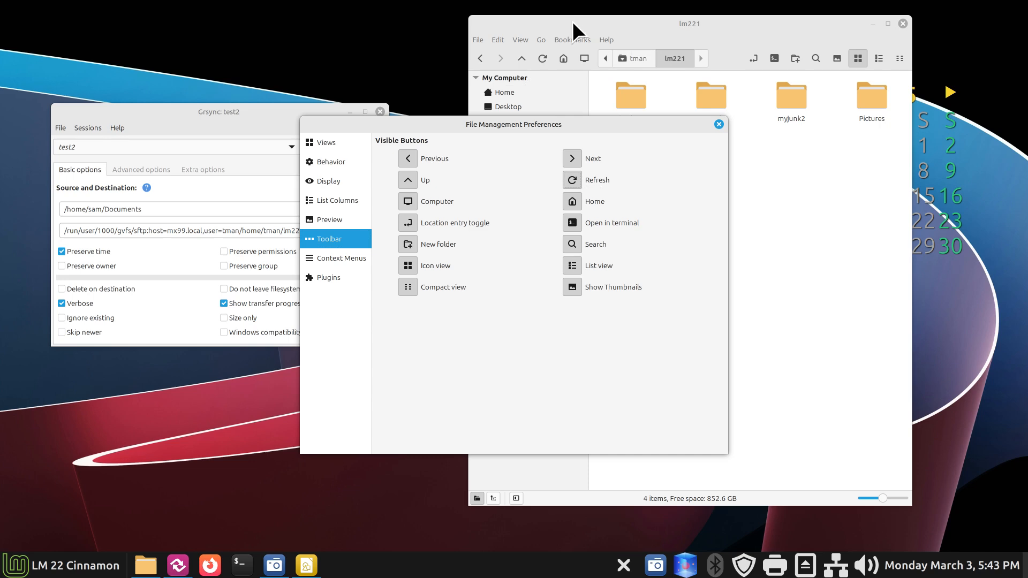
click(719, 124)
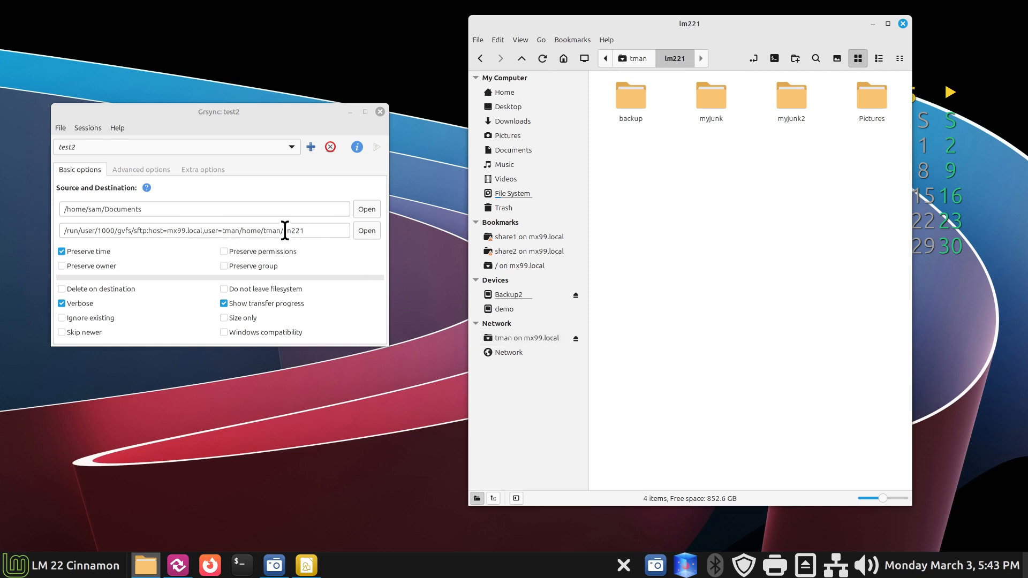
Step: Check lm221 in the destination path and view the server folder's full sftp location in Nemo
drag(282, 231, 307, 231)
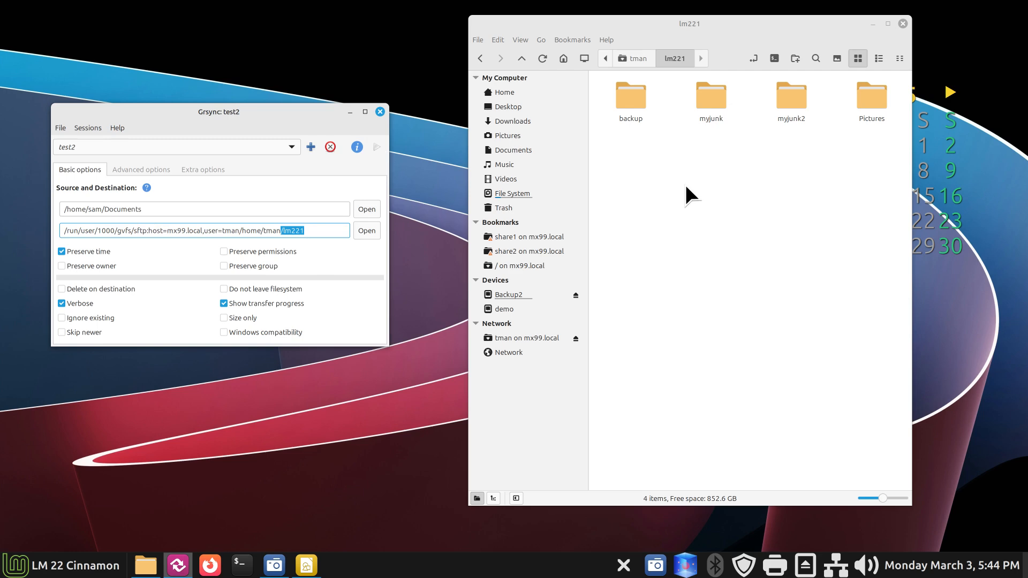
click(313, 231)
click(755, 60)
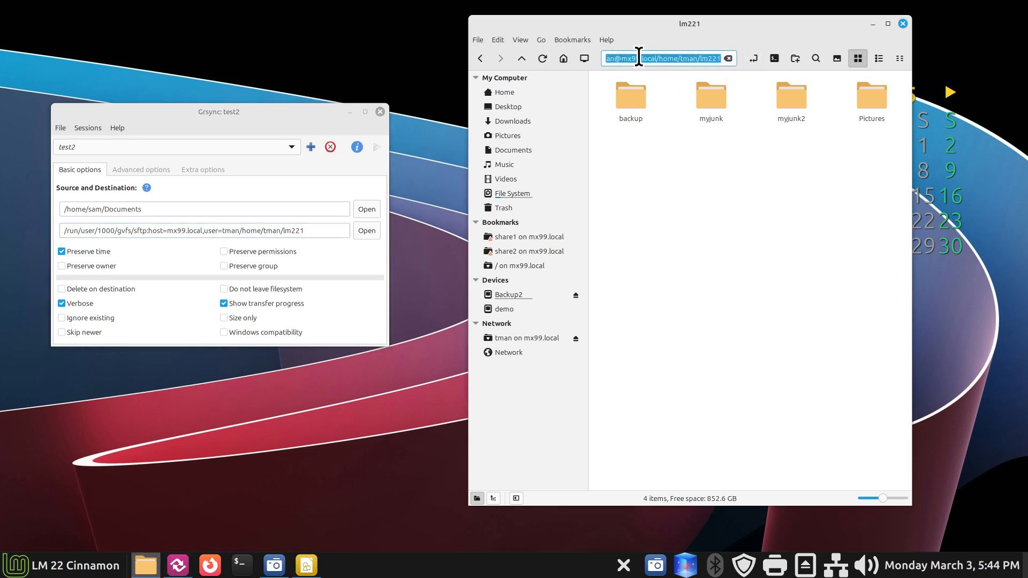
click(701, 53)
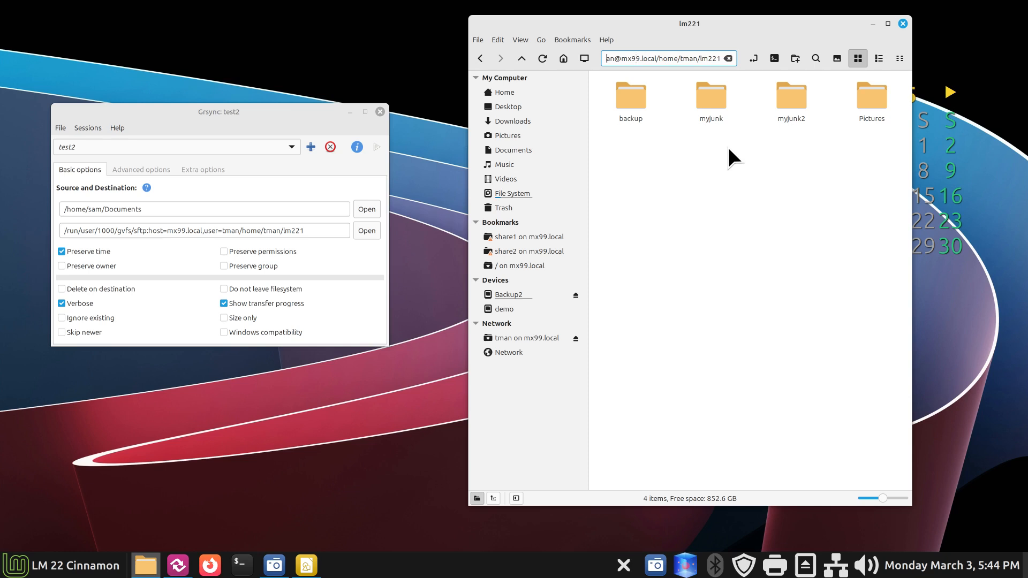
key(Left)
key(Left)
key(Left)
key(Left)
key(Left)
key(Left)
key(Left)
key(Left)
key(Left)
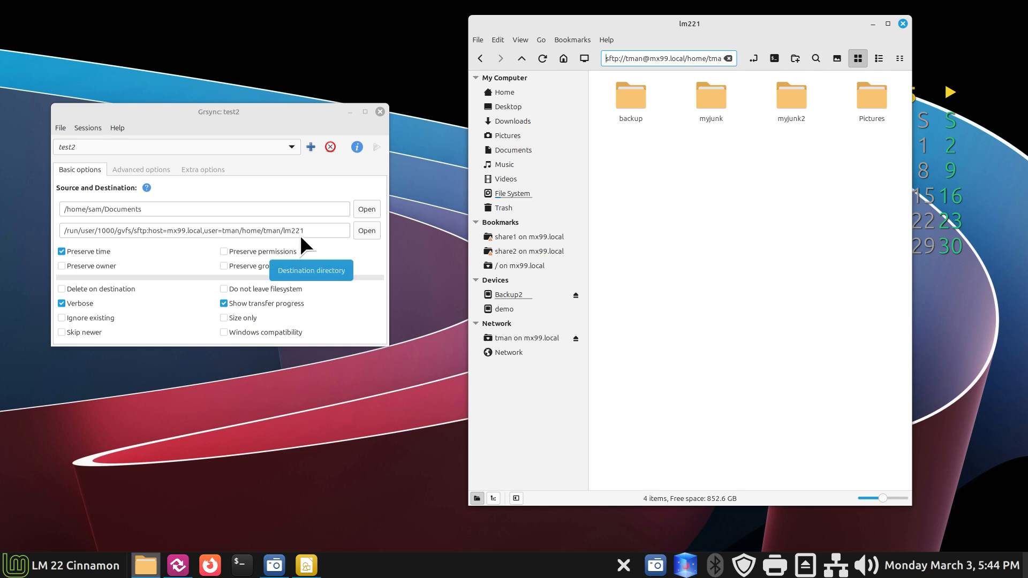
Step: Run the test2 sync, confirm the new Documents folder appears in lm221, and close the report
click(378, 149)
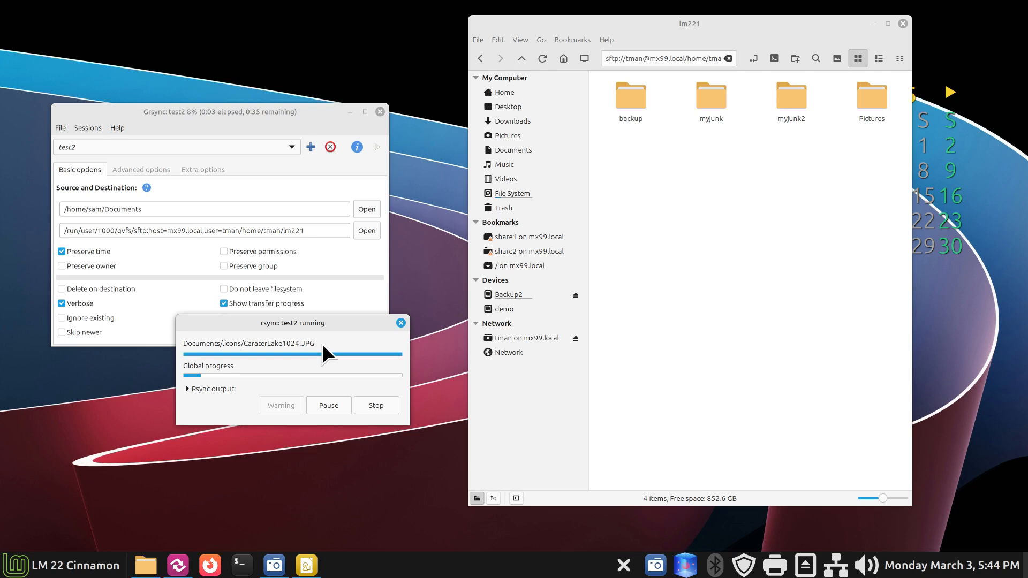
click(541, 59)
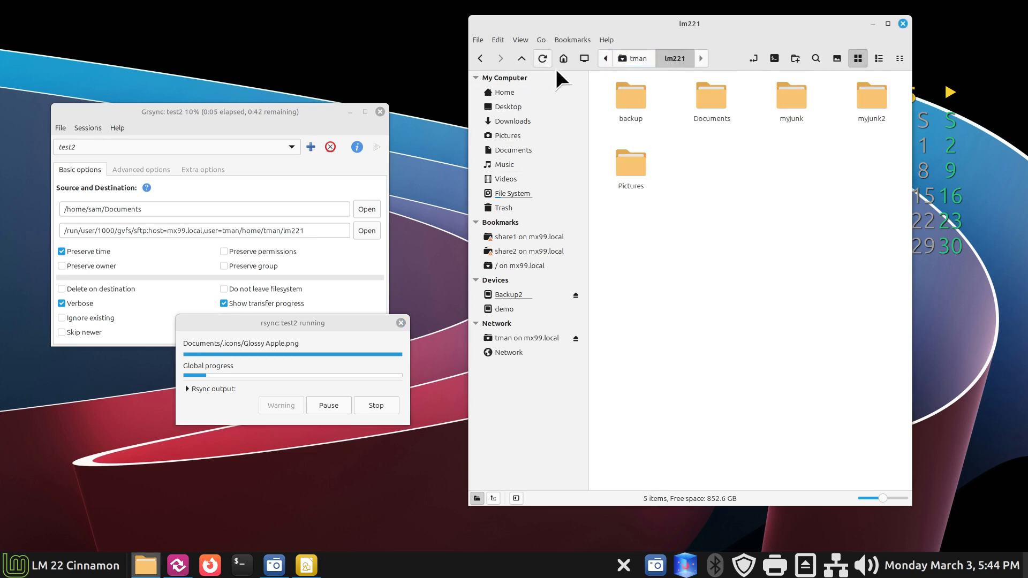
double_click(711, 99)
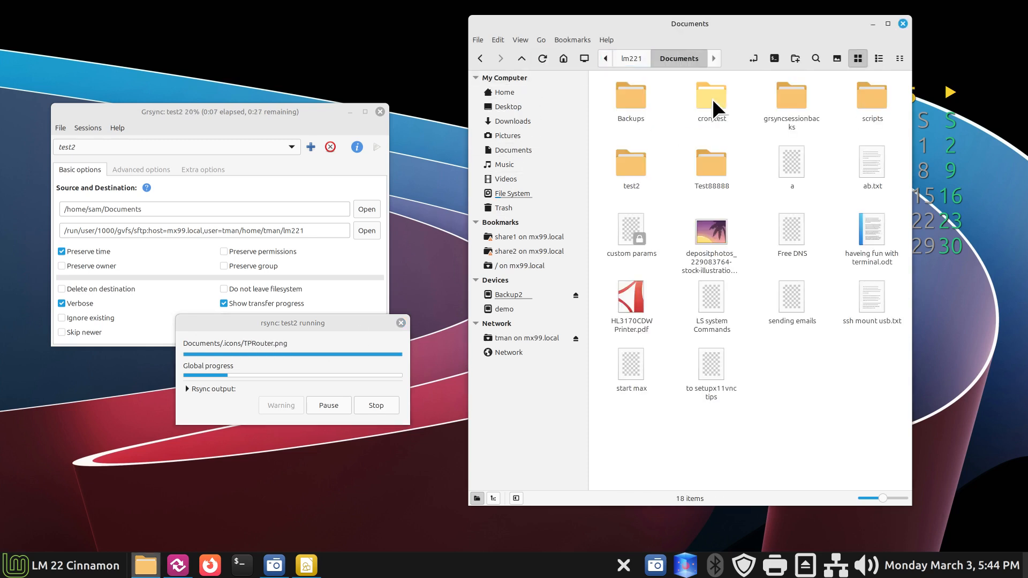
click(524, 57)
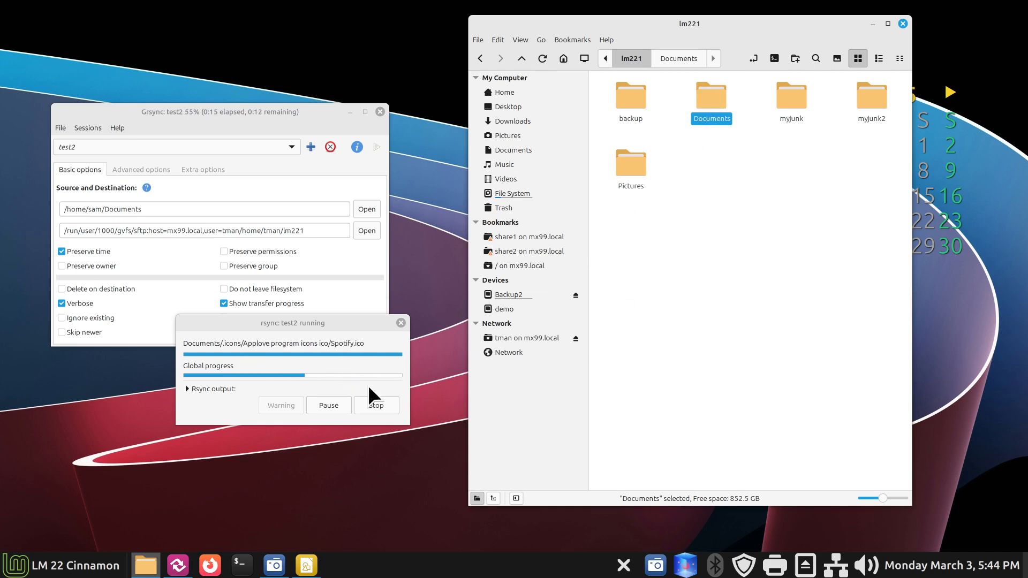
drag(306, 322, 239, 296)
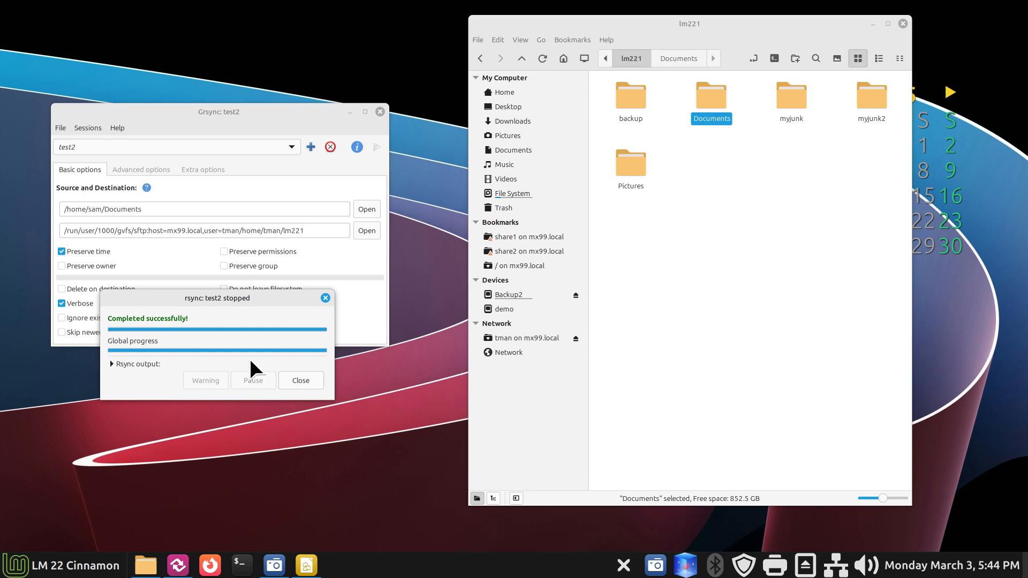
click(292, 380)
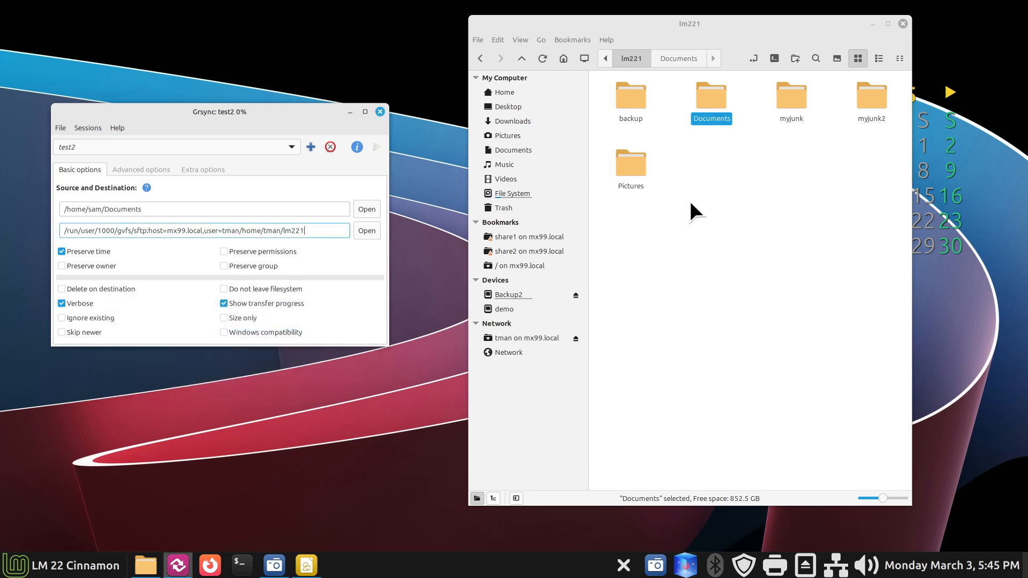
Step: Compare the server's lm221/Documents on mx99 with the local Documents folder
double_click(708, 98)
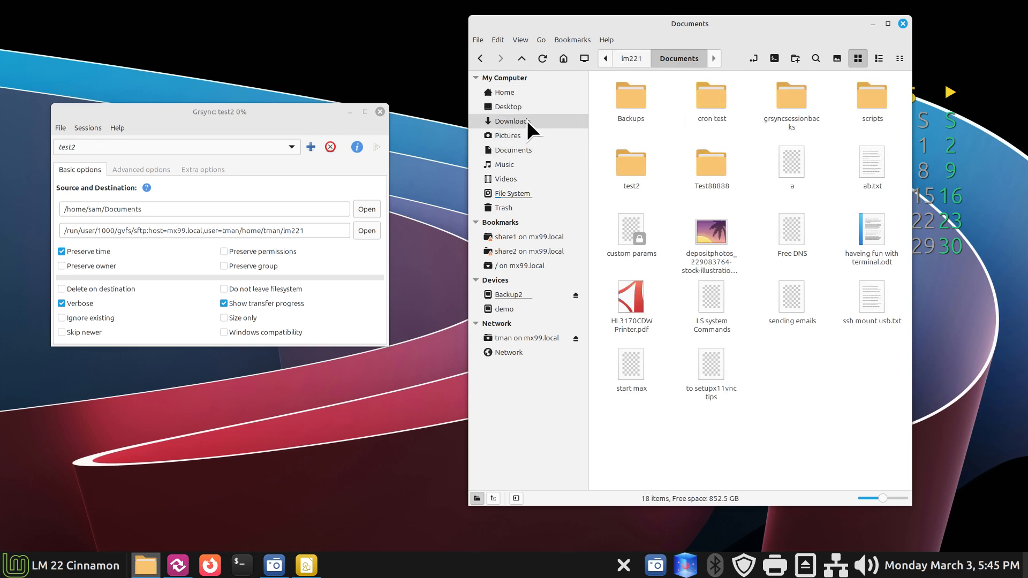
click(527, 149)
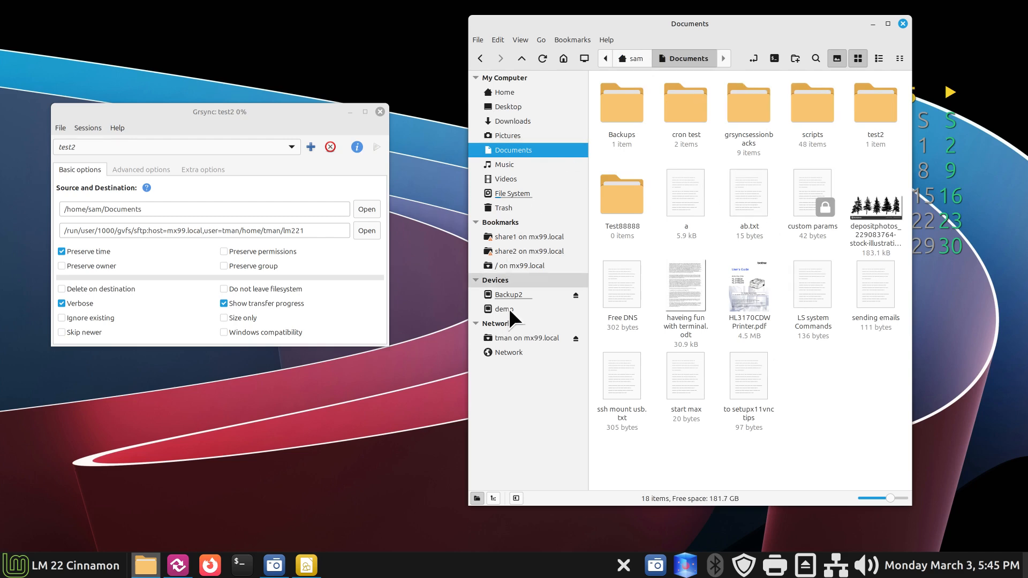
click(523, 338)
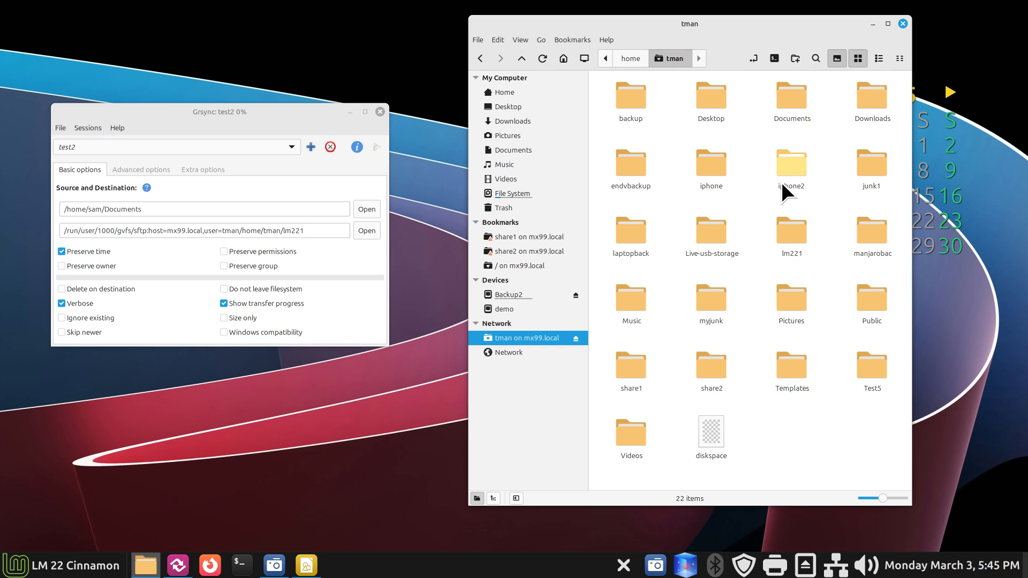
double_click(787, 231)
click(714, 90)
double_click(714, 89)
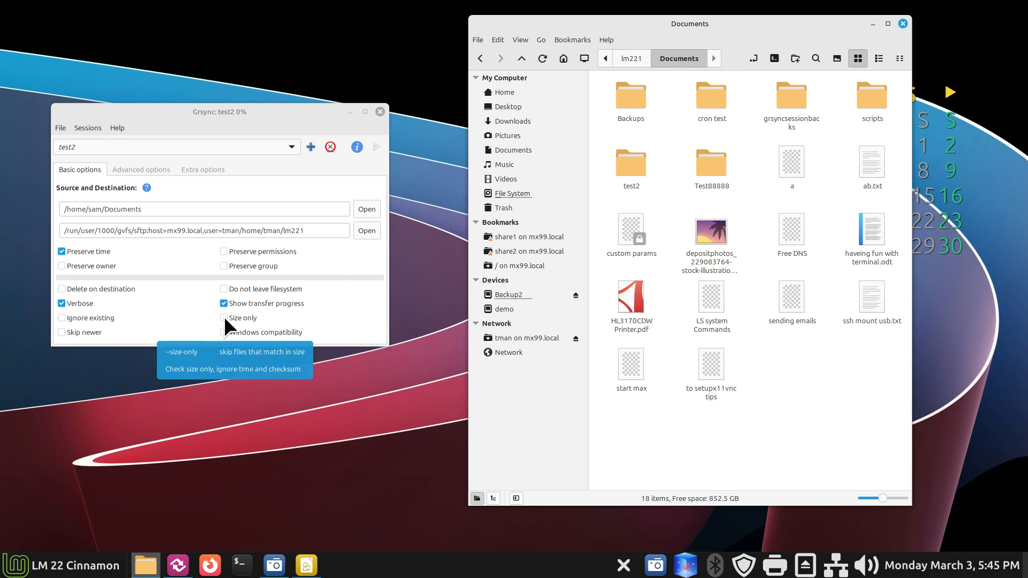
Step: Rerun the test2 sync, close its report, and return to local Documents
click(378, 148)
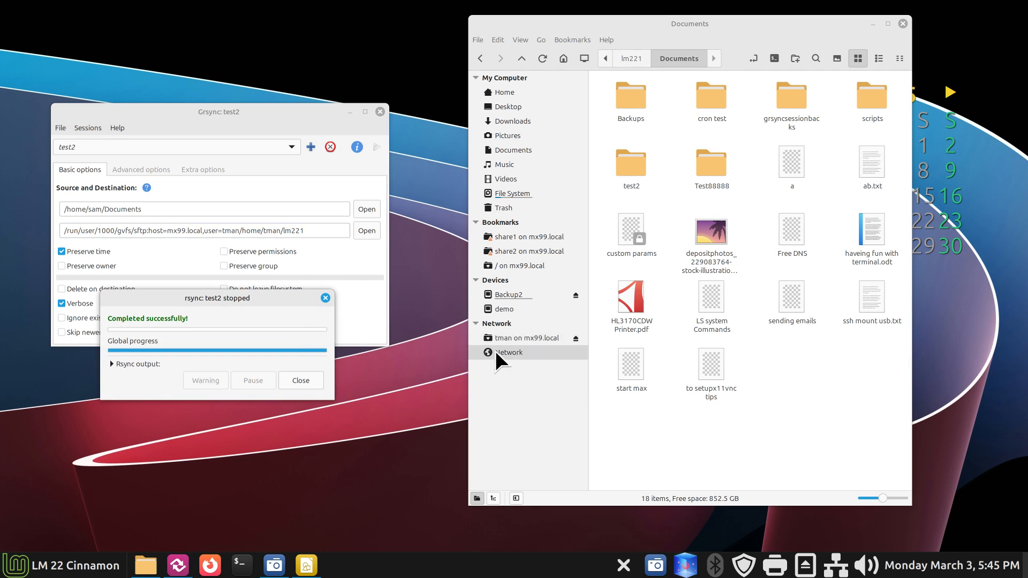
click(306, 381)
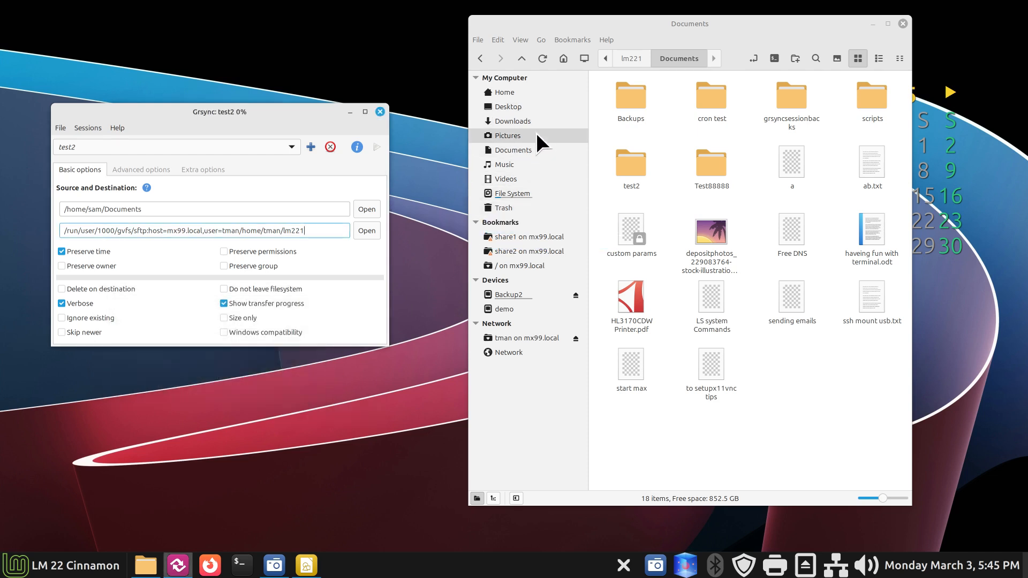
click(564, 149)
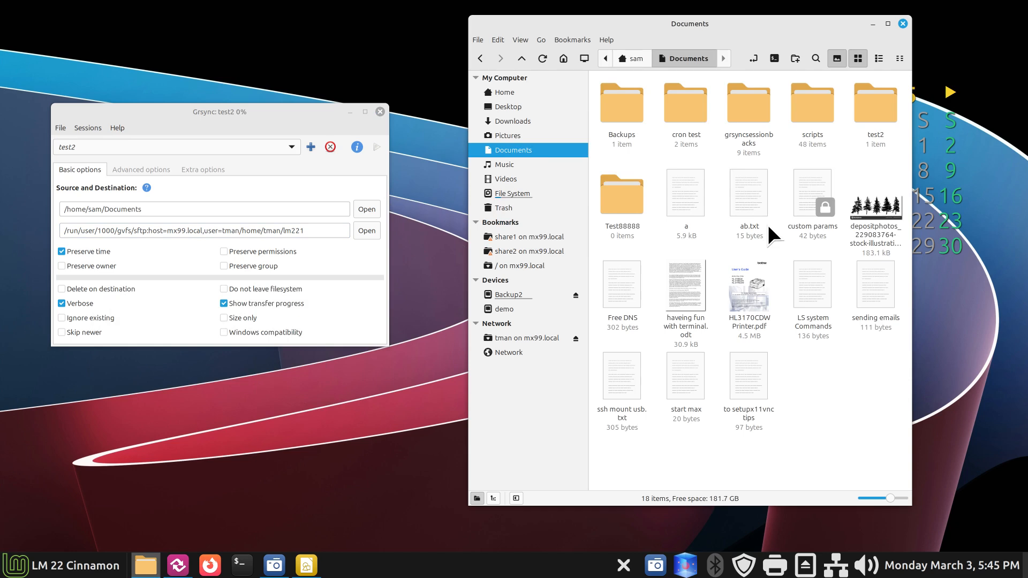
right_click(746, 182)
click(794, 365)
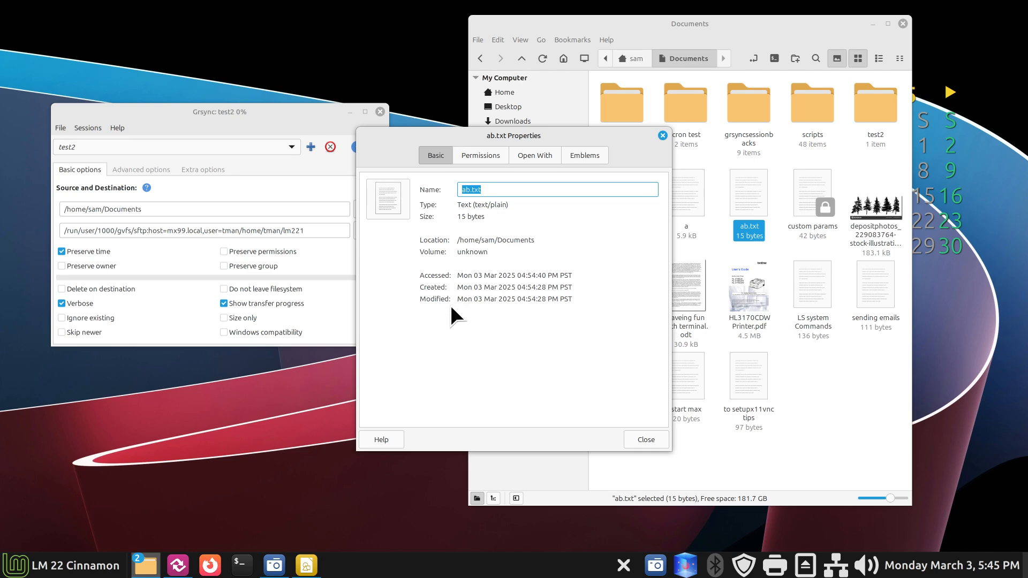
click(662, 135)
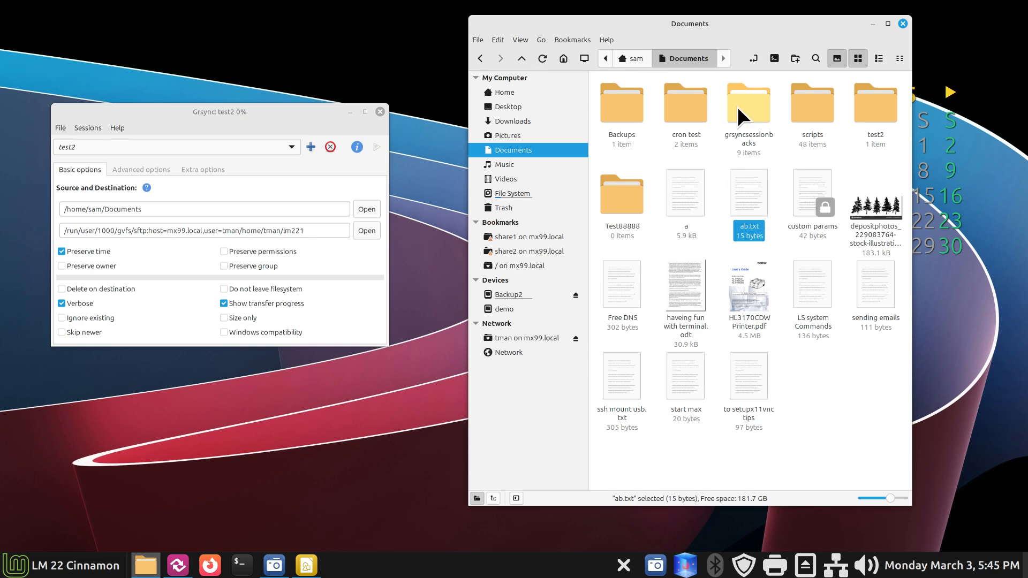
double_click(755, 197)
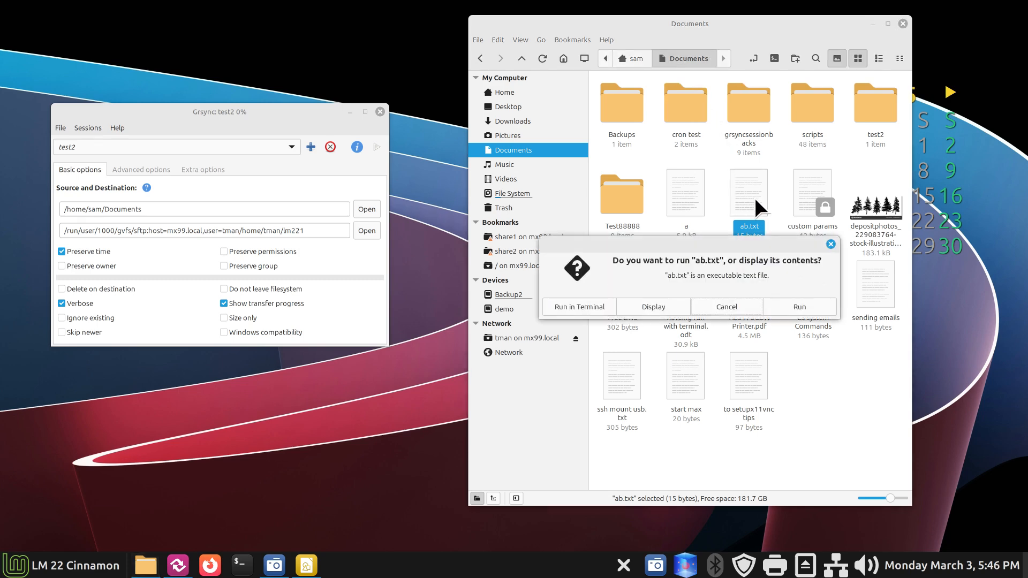
Step: Add a 'HelloWorld !' line below the date in ab.txt and save it
click(647, 306)
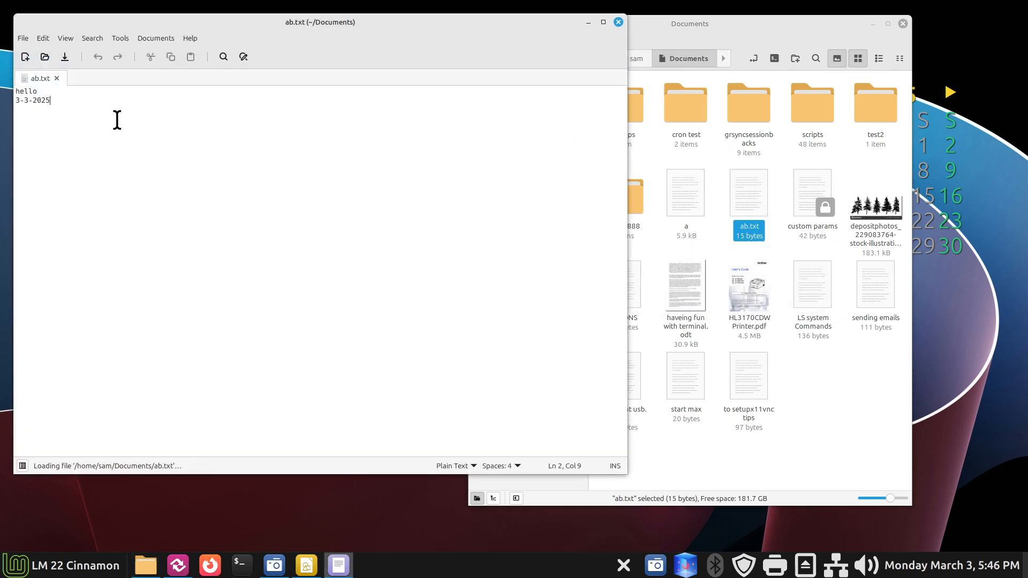
key(Return)
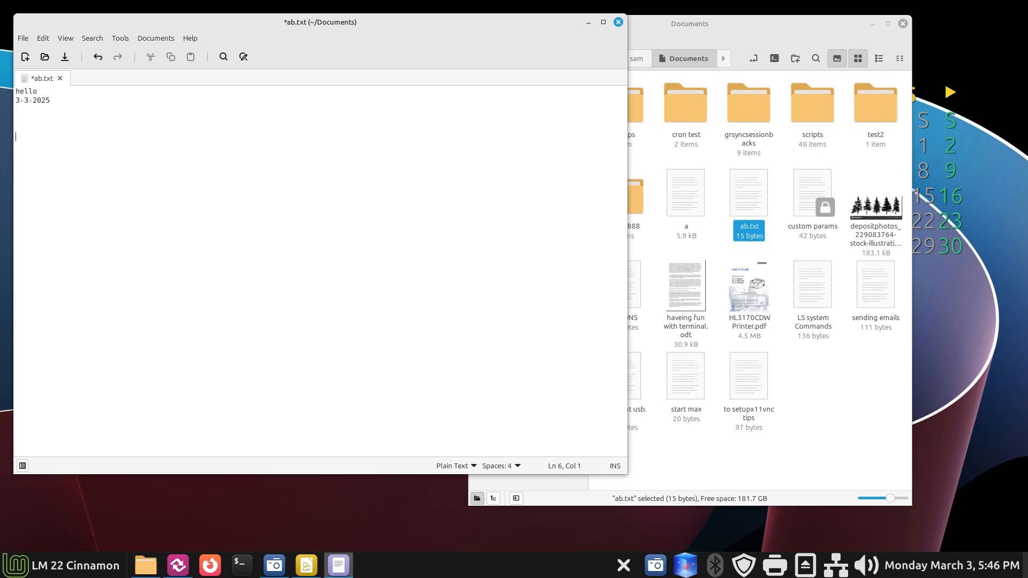
text(HelloWorld !)
click(64, 57)
Step: Open the server copy of ab.txt in tman/lm221/Documents on mx99 to check it
click(620, 20)
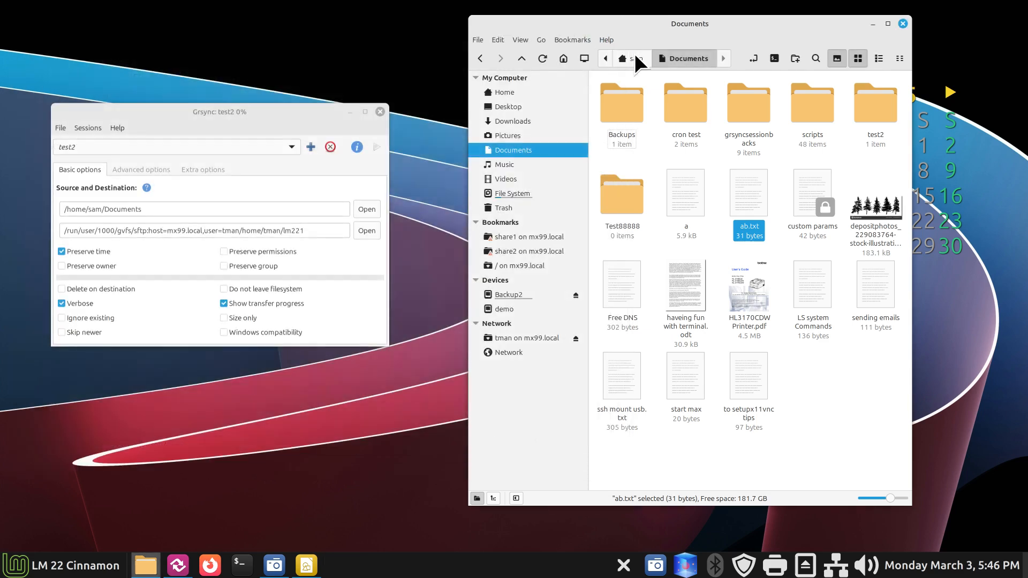
click(753, 59)
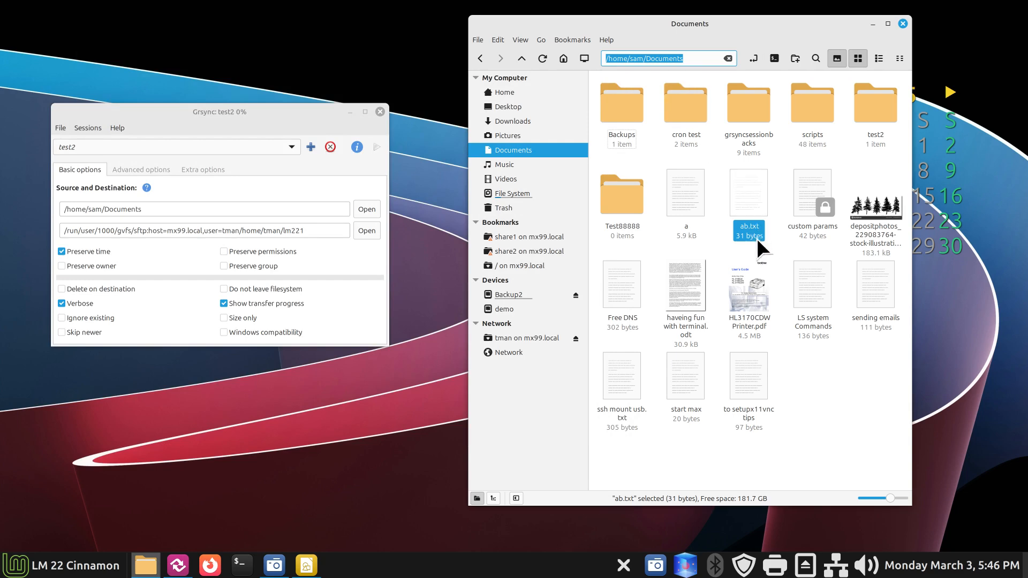
click(535, 337)
double_click(798, 221)
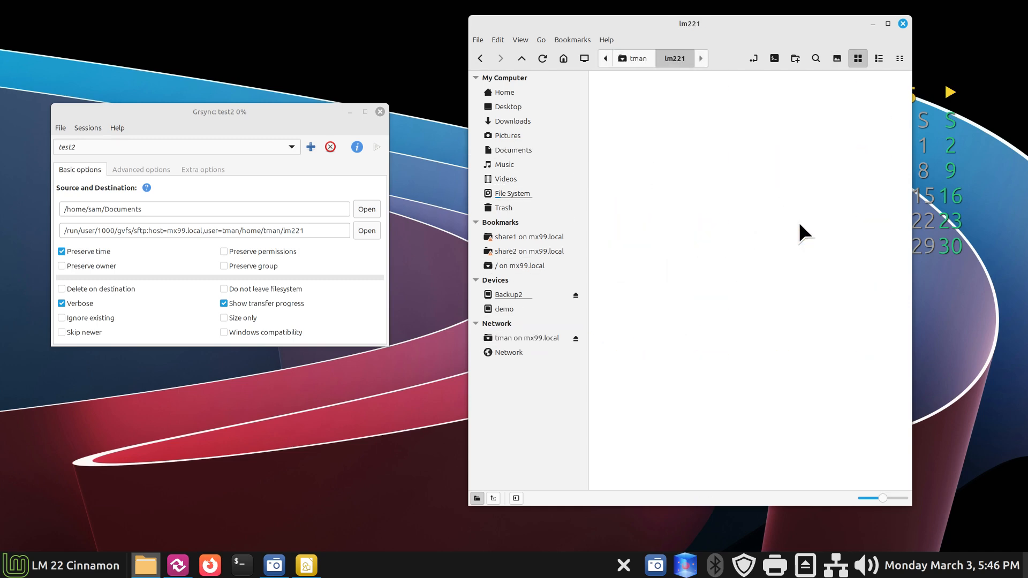
double_click(722, 94)
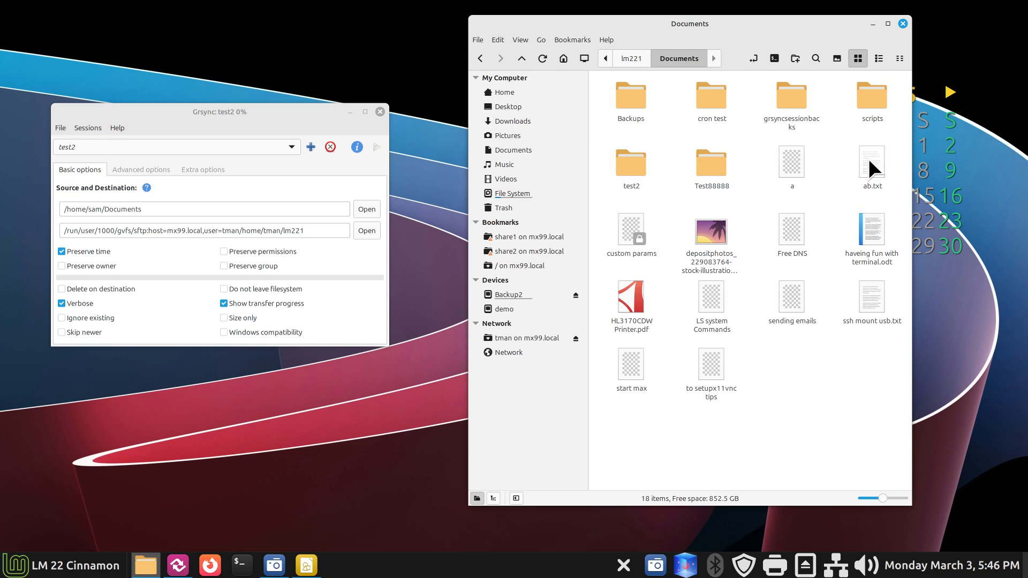
double_click(869, 158)
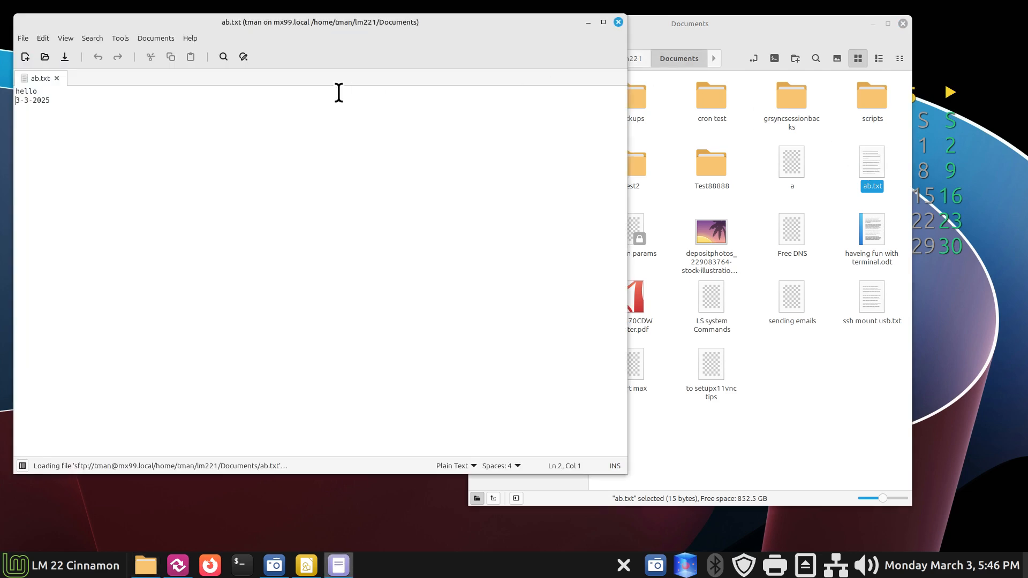
click(618, 21)
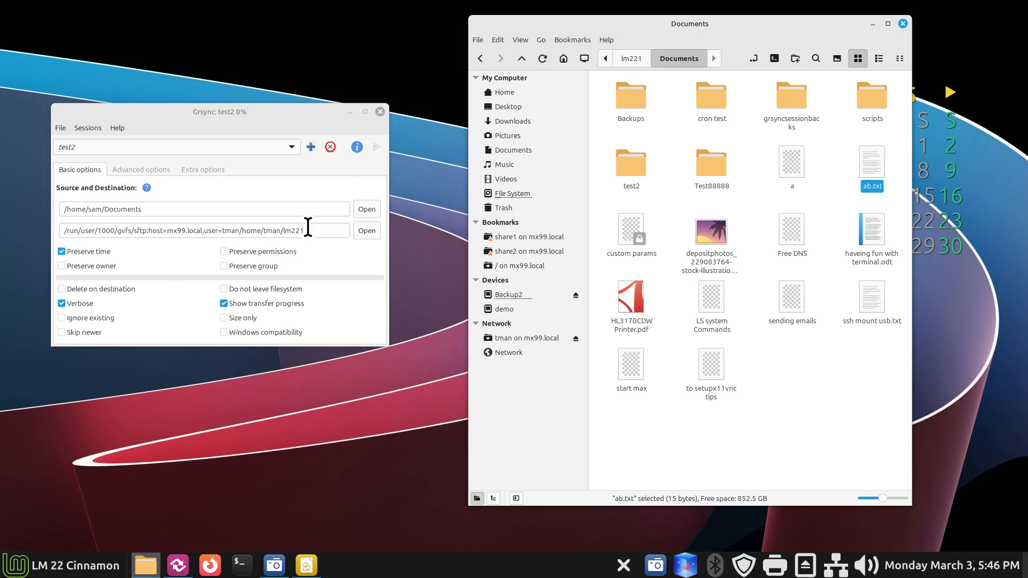
Step: Rerun the test2 sync and confirm the server's ab.txt now contains the HelloWorld ! line
click(377, 147)
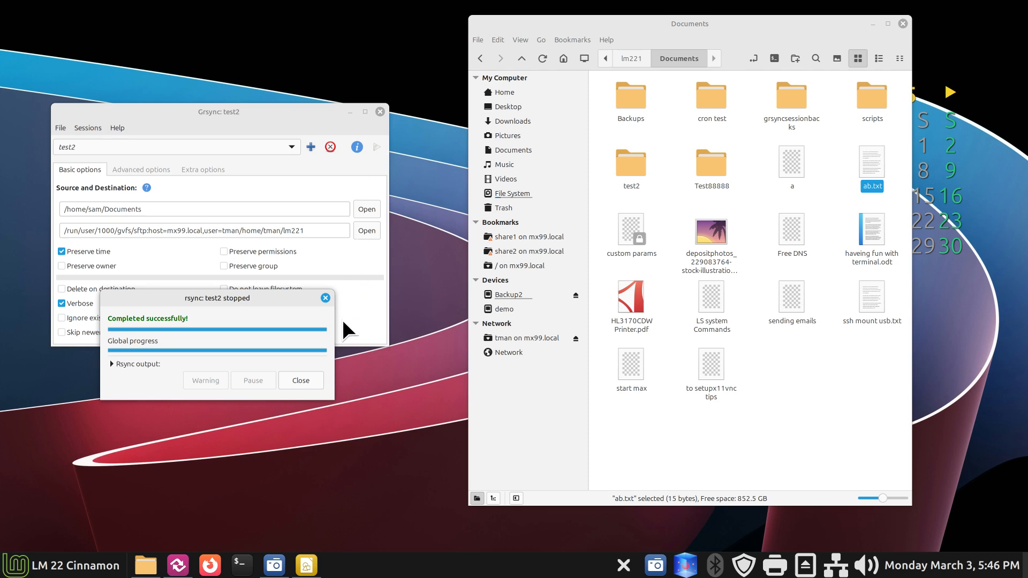
click(309, 380)
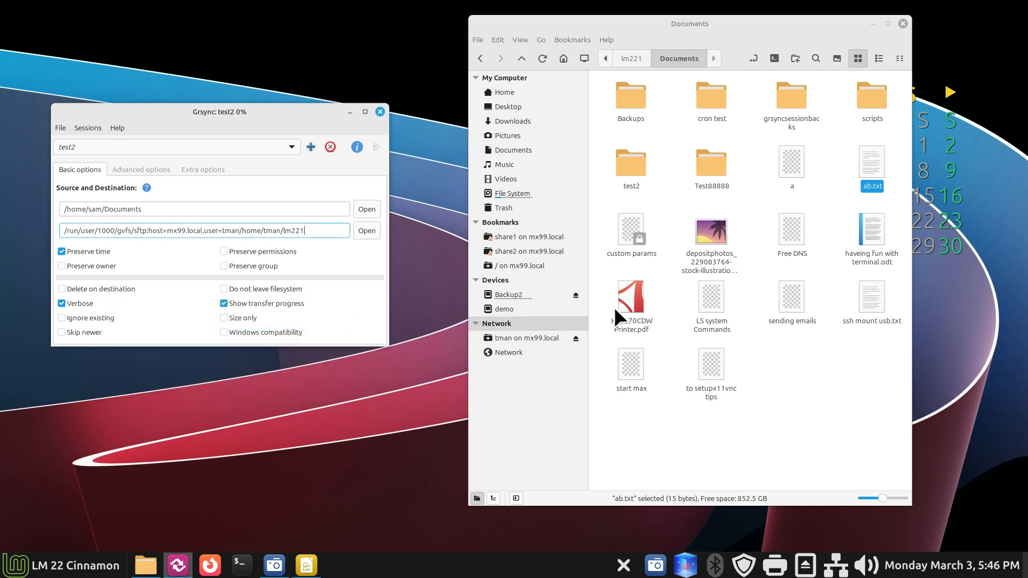
double_click(871, 159)
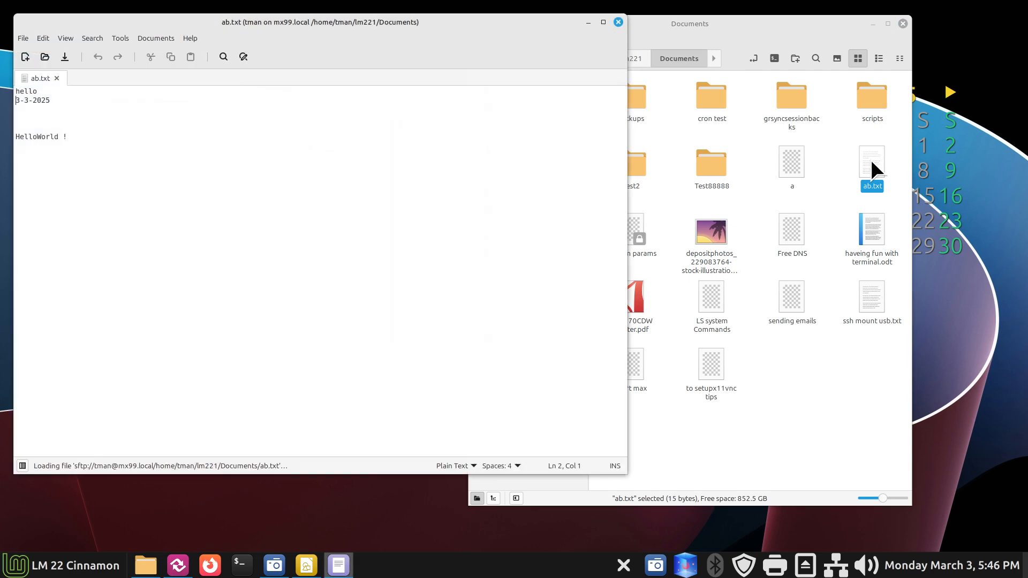
drag(66, 138, 7, 139)
click(623, 23)
Step: Delete the Test88888 folder from the local Documents folder
click(752, 58)
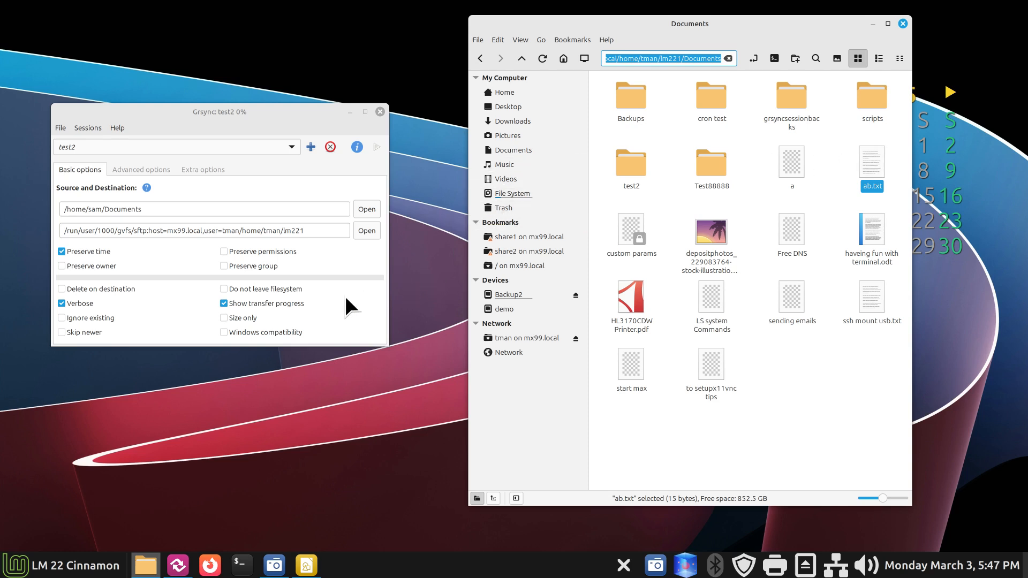
mouse_move(73, 290)
click(535, 149)
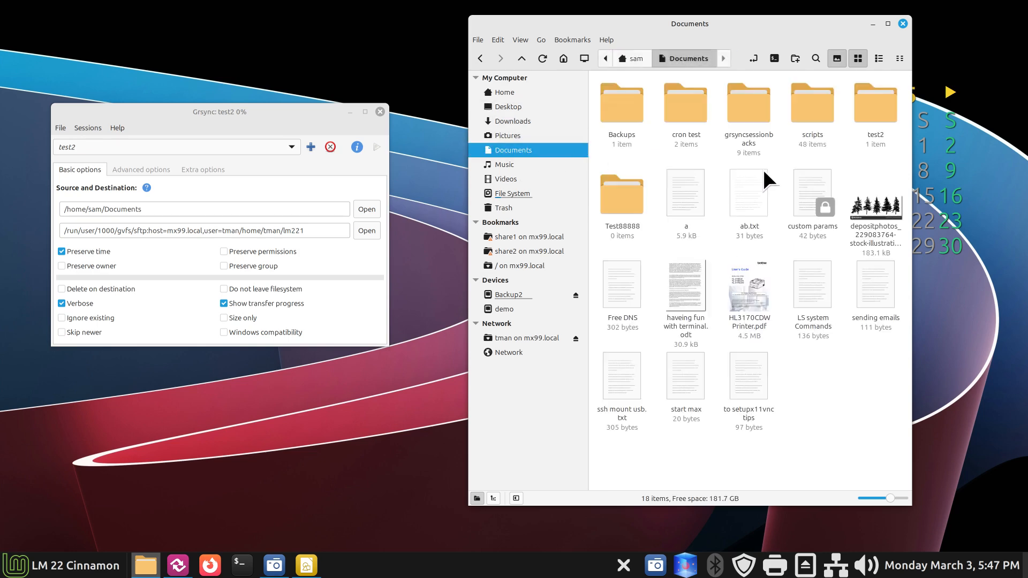
click(610, 209)
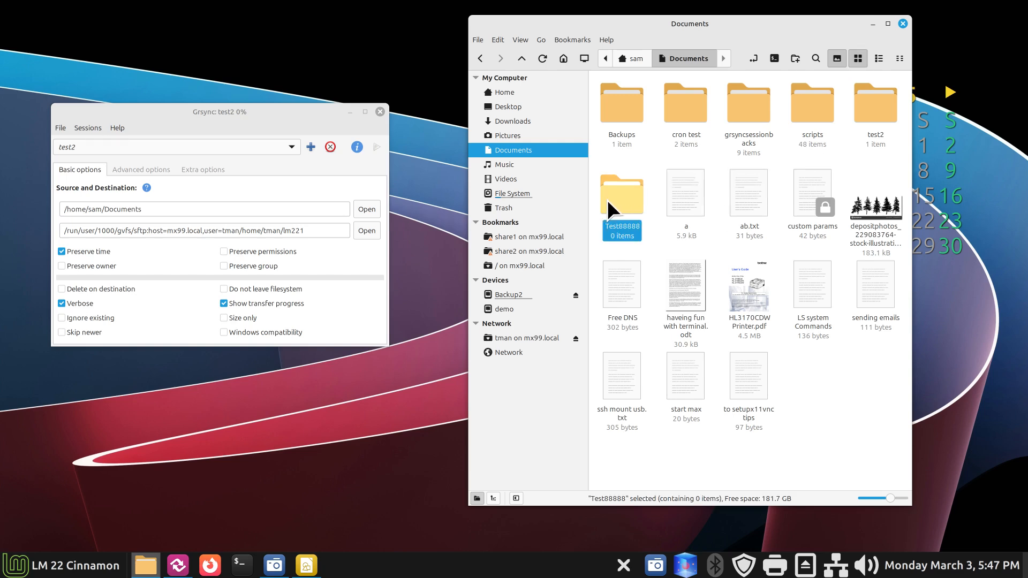
key(Delete)
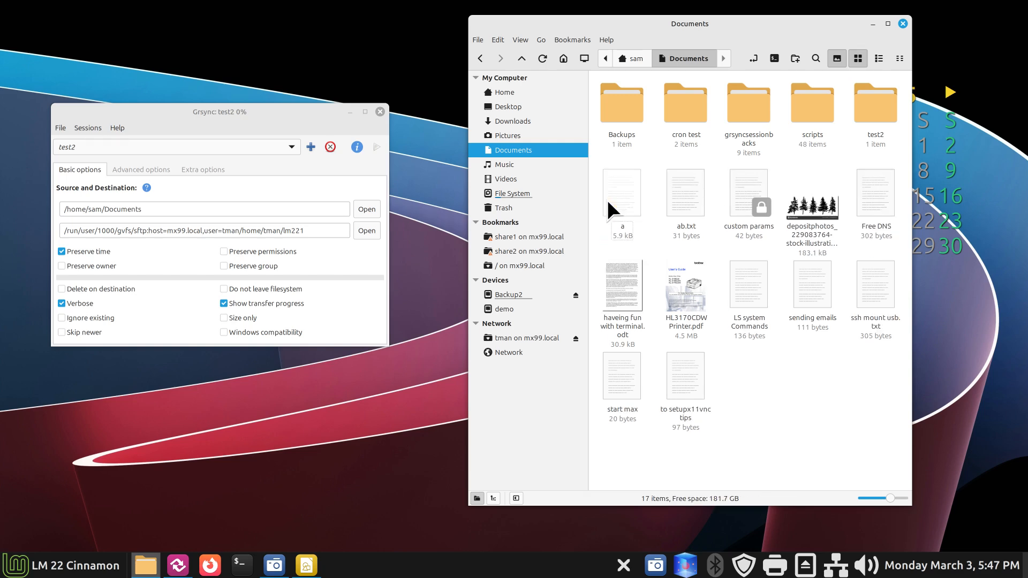
Step: Browse to tman/lm221/Documents on mx99.local and confirm Test88888 is still there
click(555, 337)
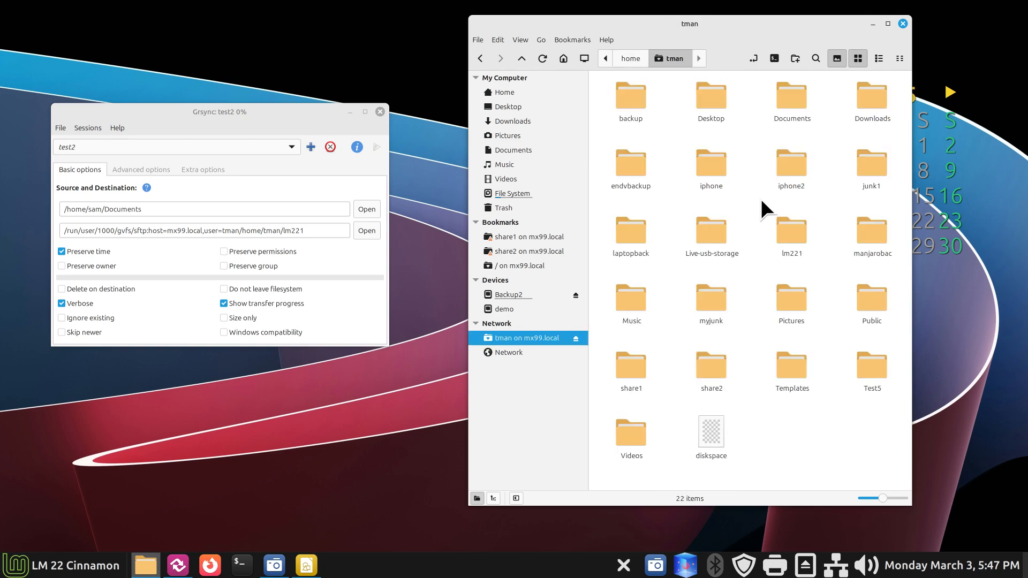
double_click(790, 238)
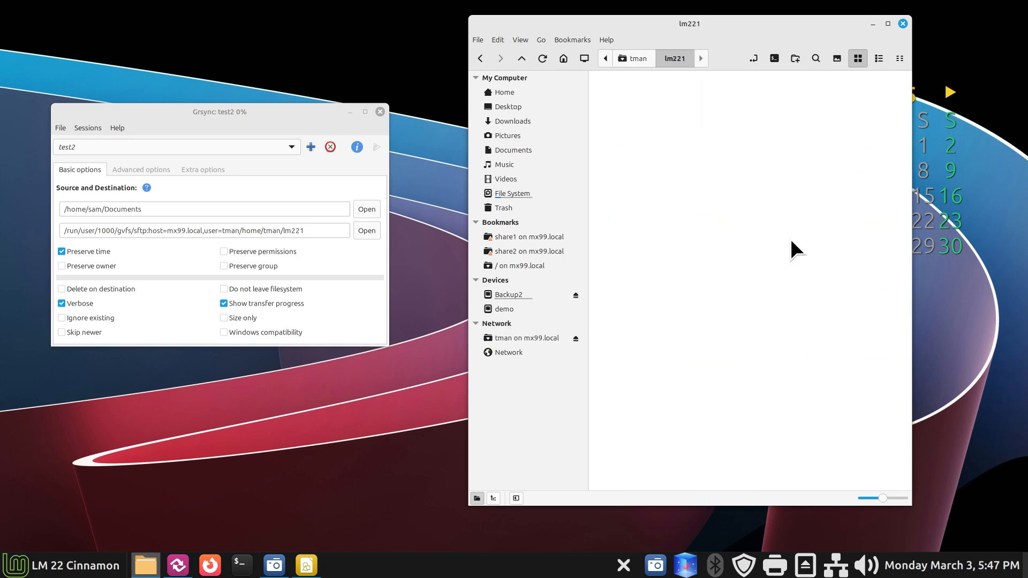
double_click(702, 101)
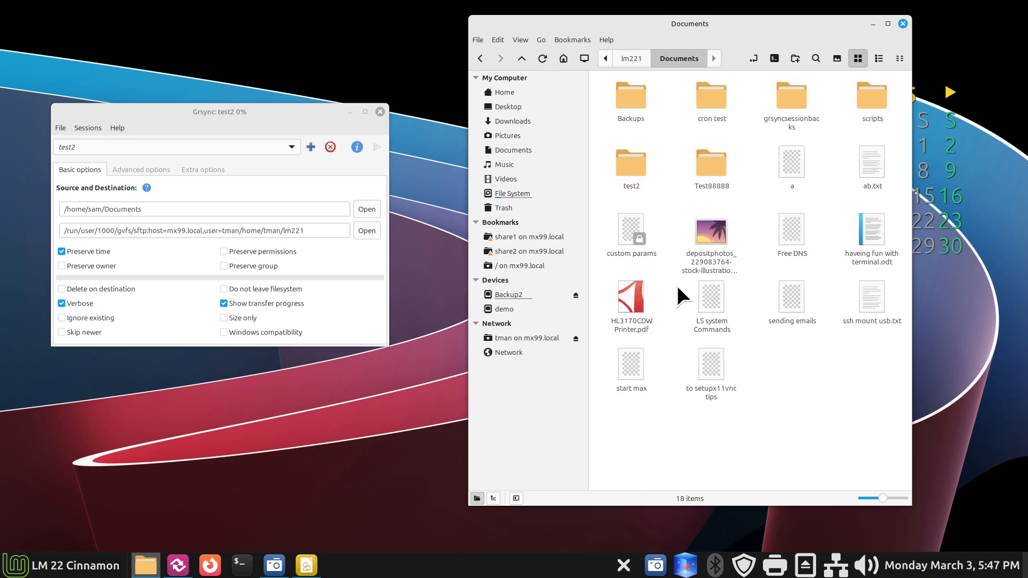
click(710, 169)
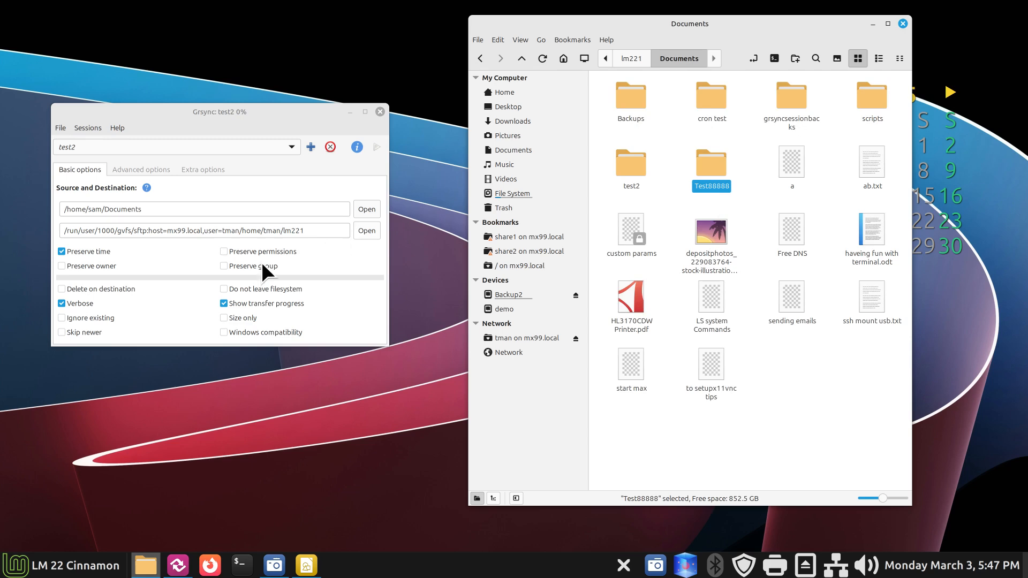
Step: Sync with Delete on destination enabled, refresh to confirm Test88888 is gone, then untick the option
click(70, 289)
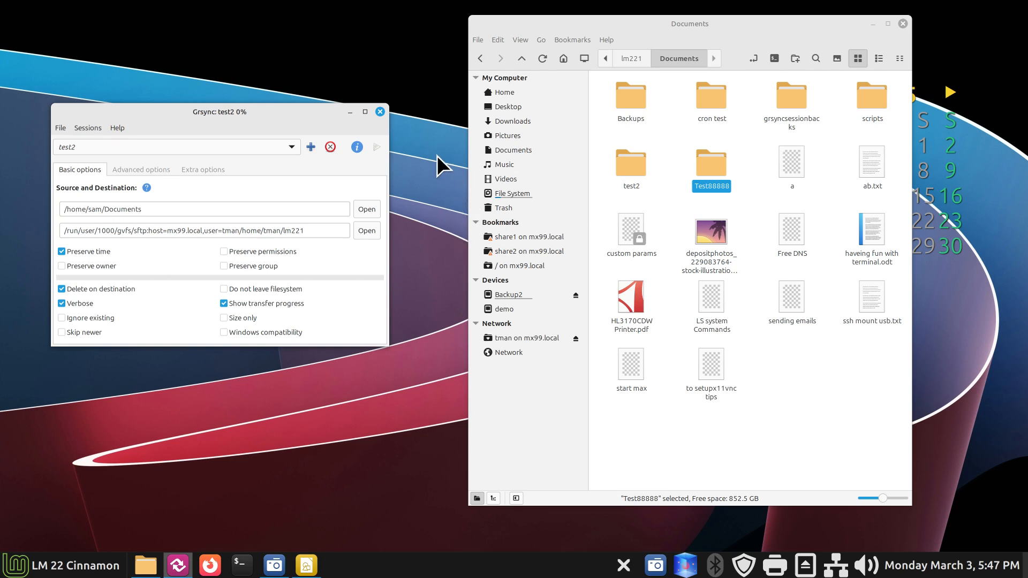
click(378, 147)
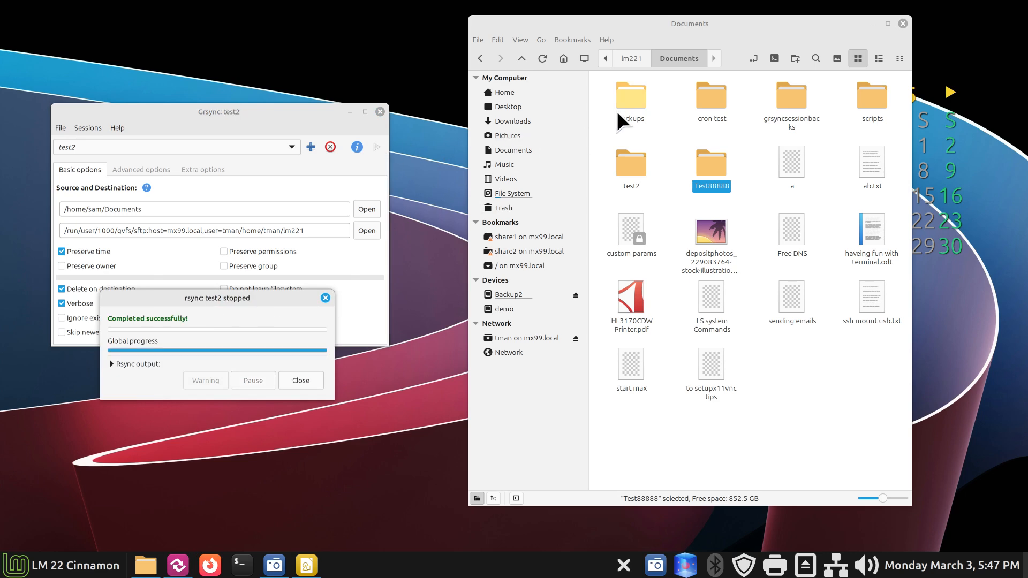
click(542, 58)
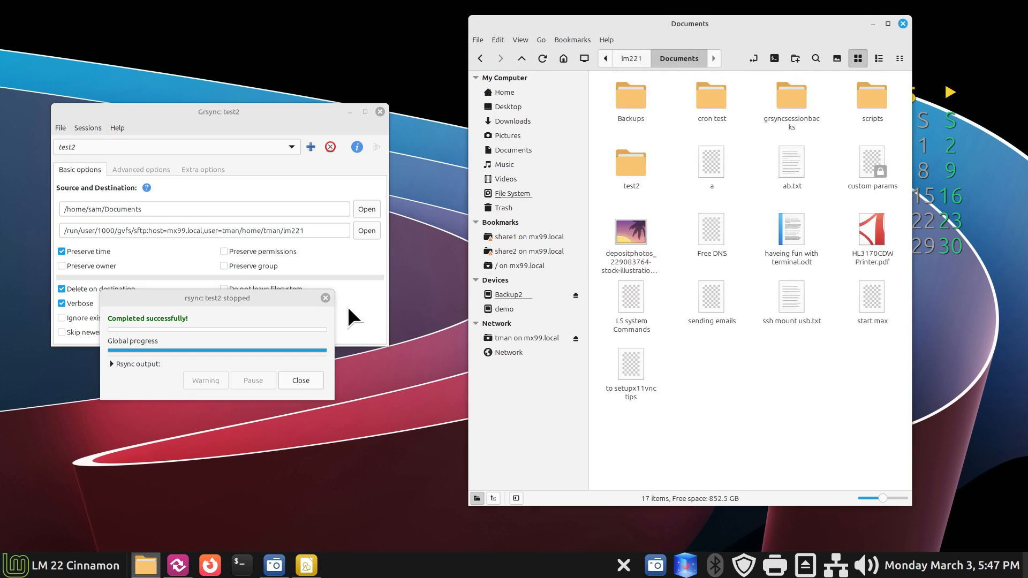
click(325, 298)
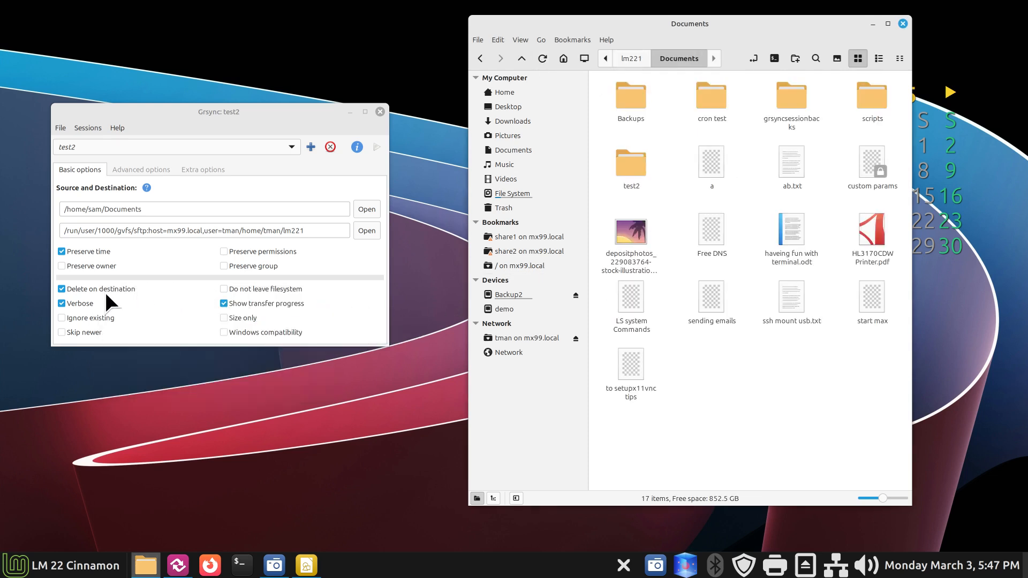
mouse_move(105, 292)
click(65, 294)
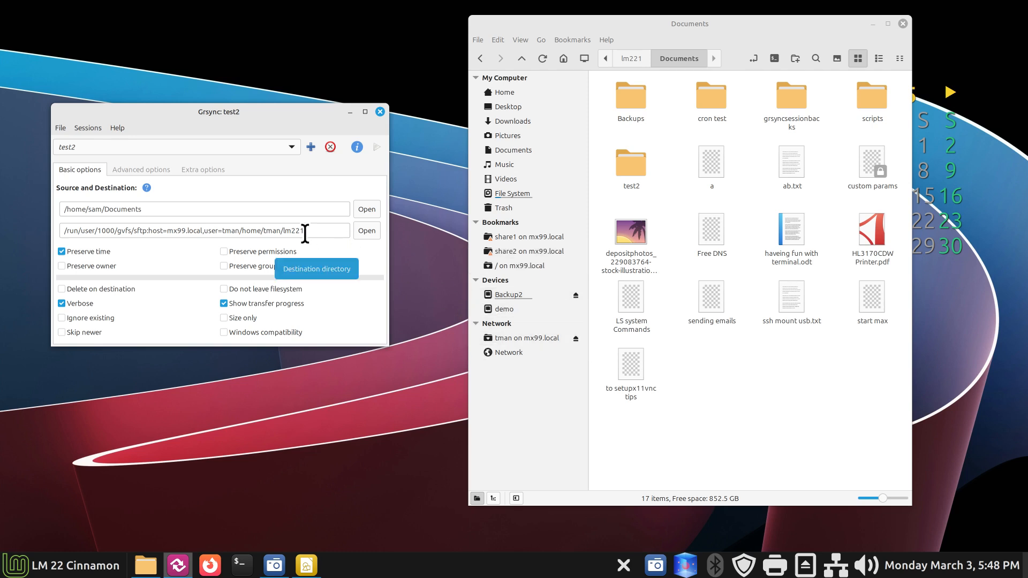
Step: Unmount tman on mx99.local, then set the destination to tman's home folder
click(575, 339)
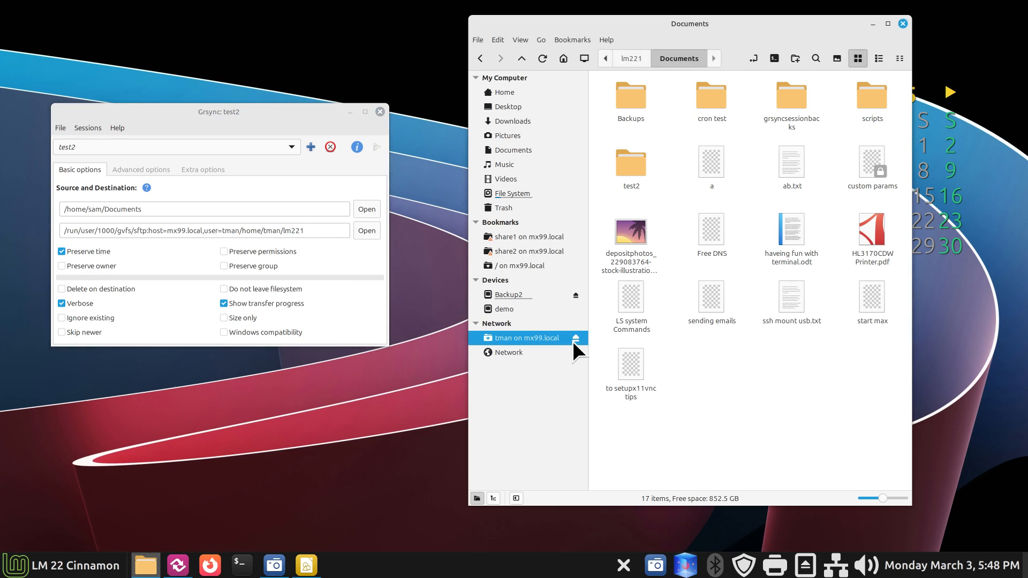
click(366, 231)
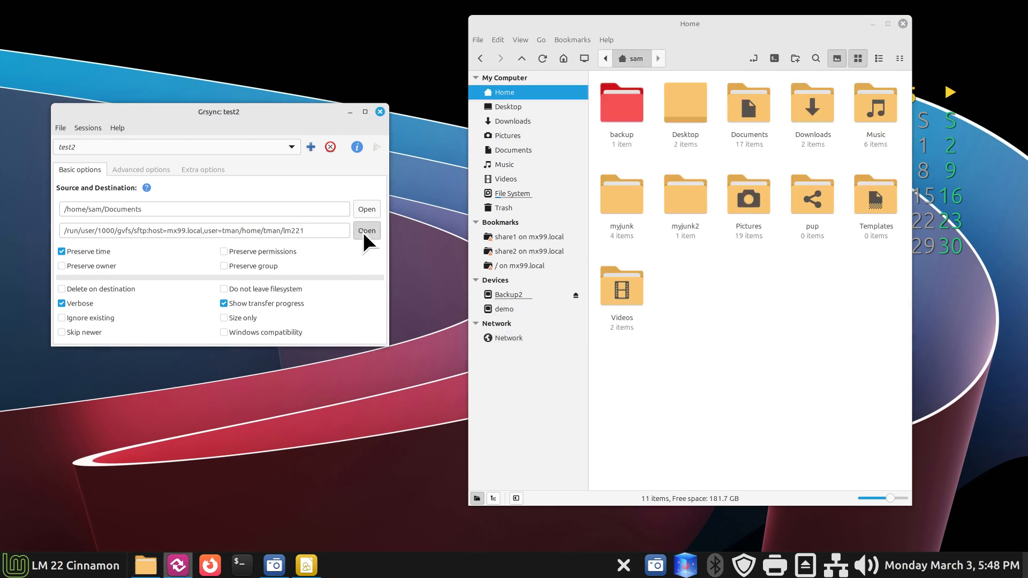
click(50, 167)
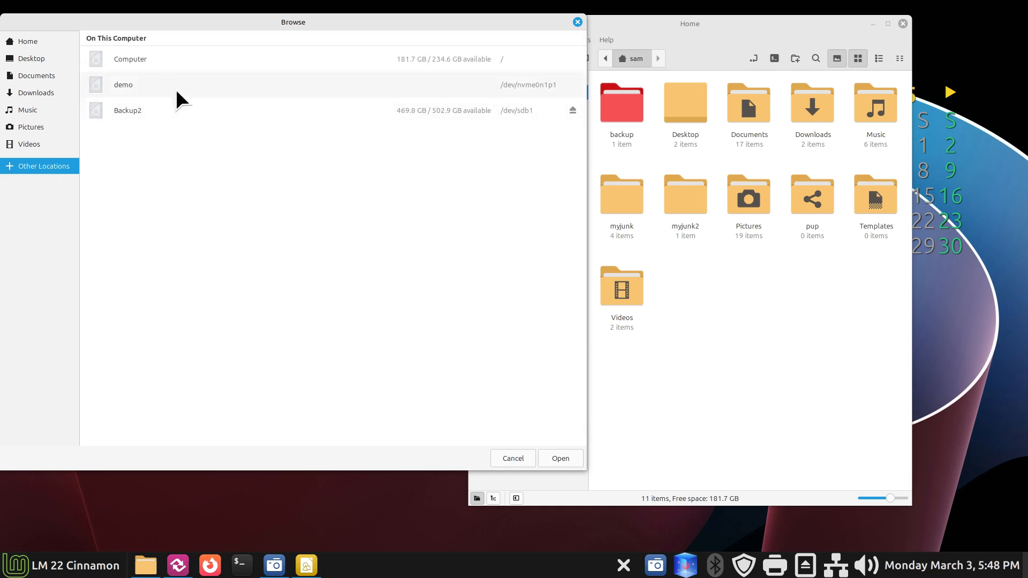
click(512, 458)
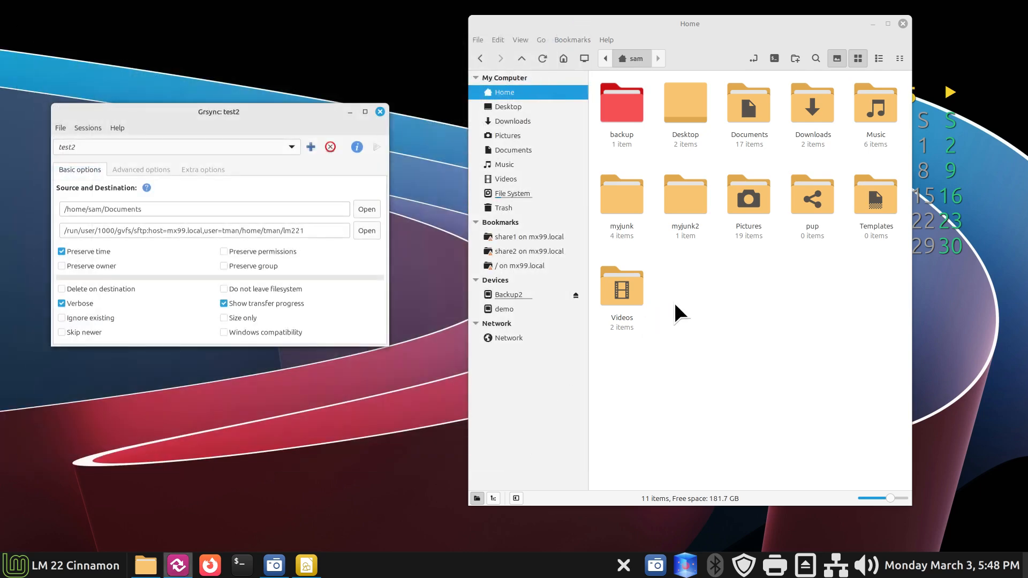
click(552, 267)
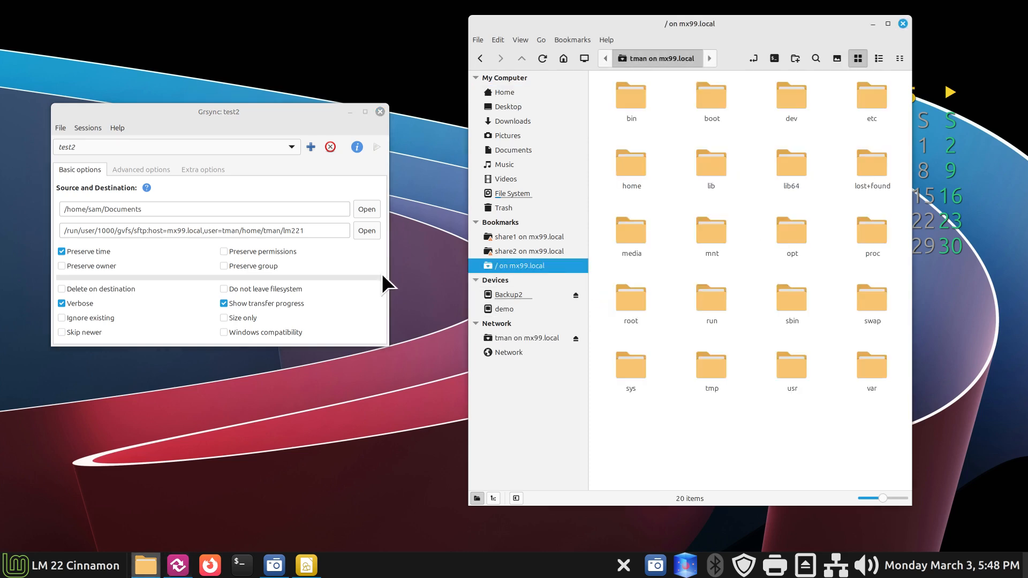
click(368, 230)
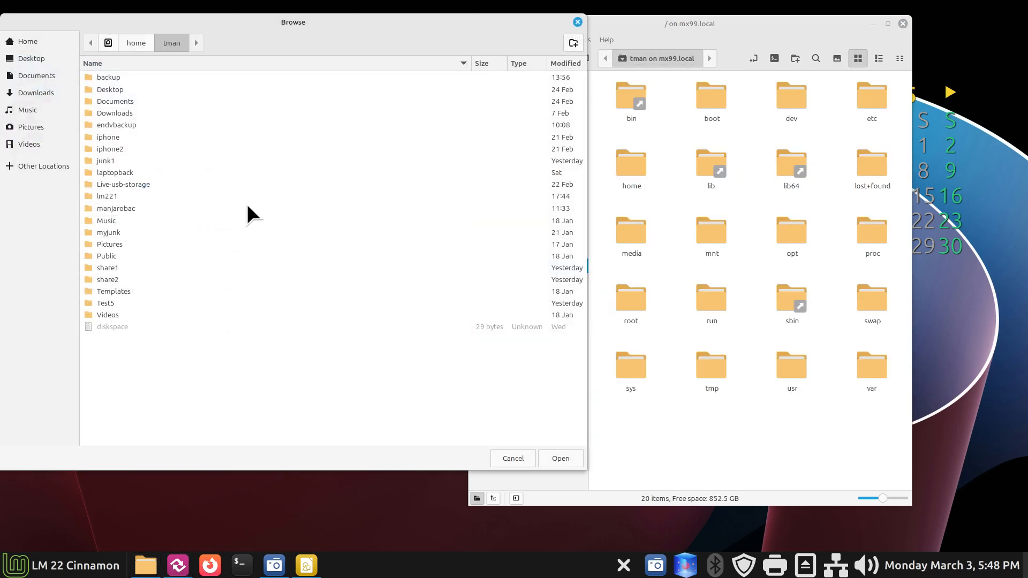
click(20, 169)
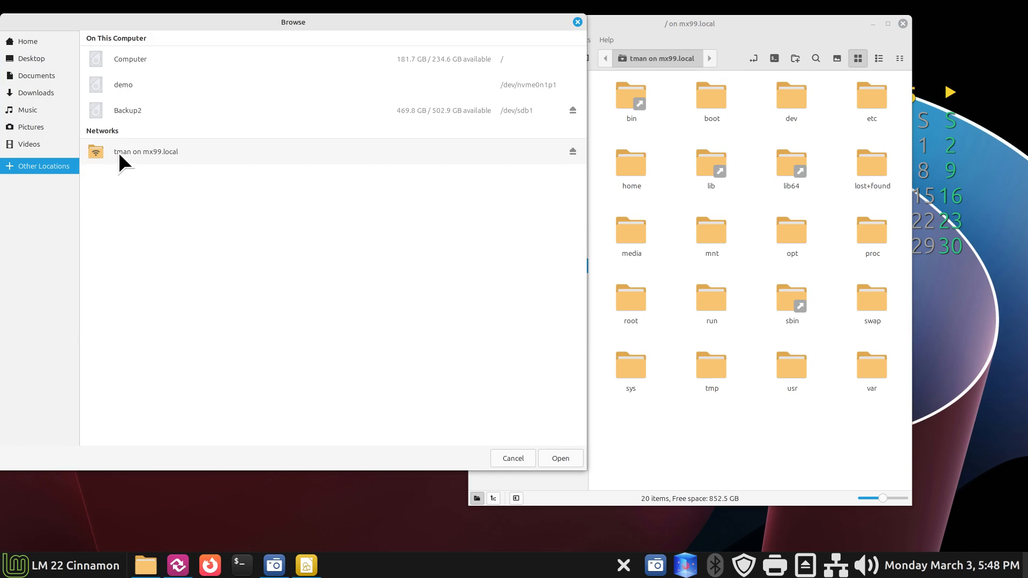
click(119, 153)
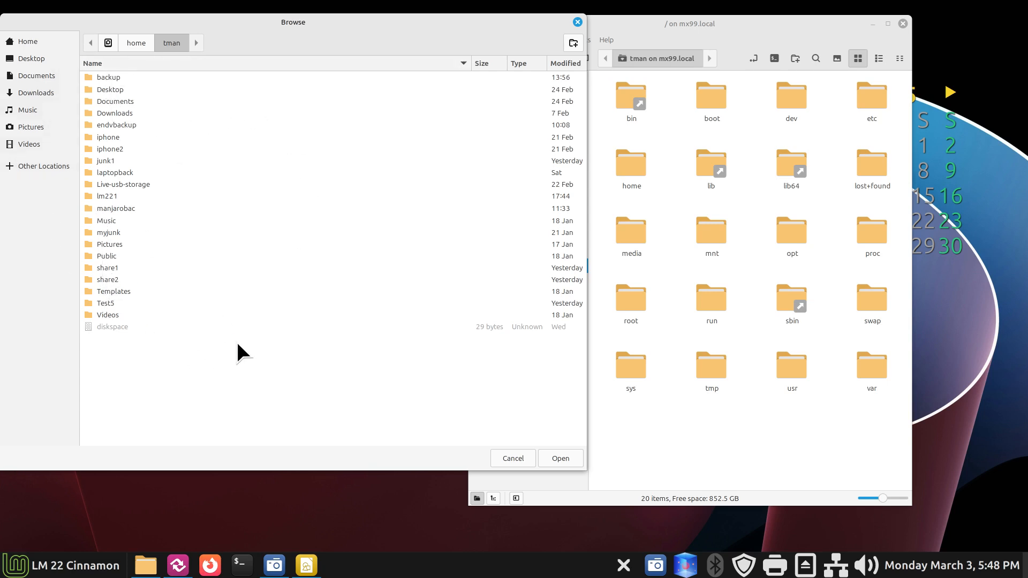
click(570, 454)
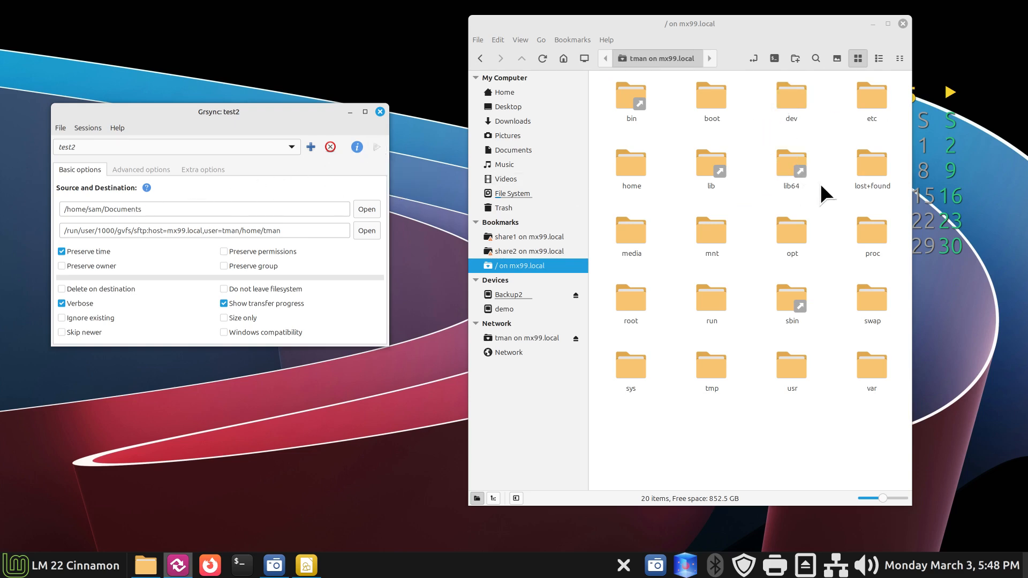
Step: Choose the lm221 folder in tman's home on mx99.local as the destination
double_click(629, 167)
double_click(637, 90)
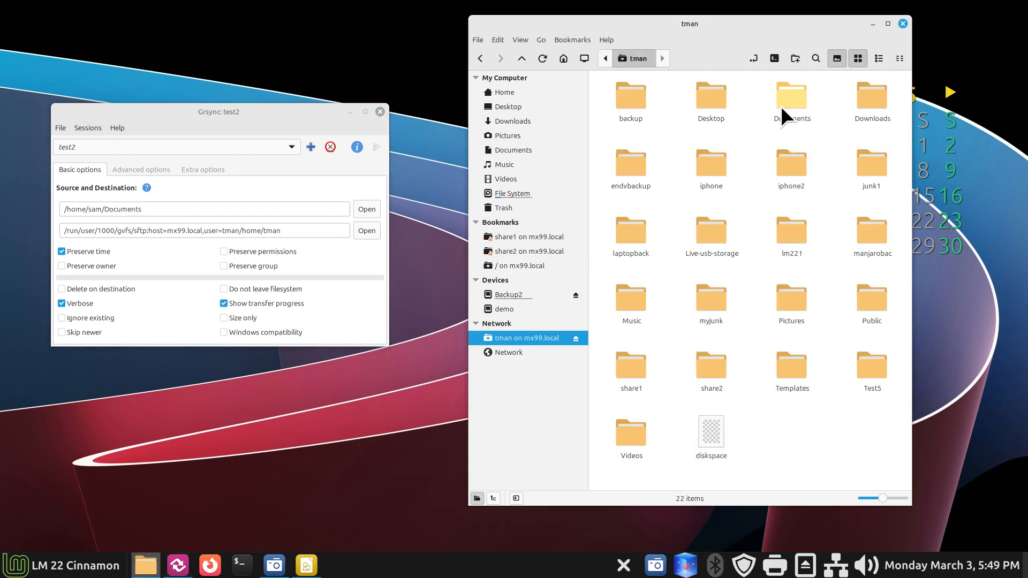
click(799, 99)
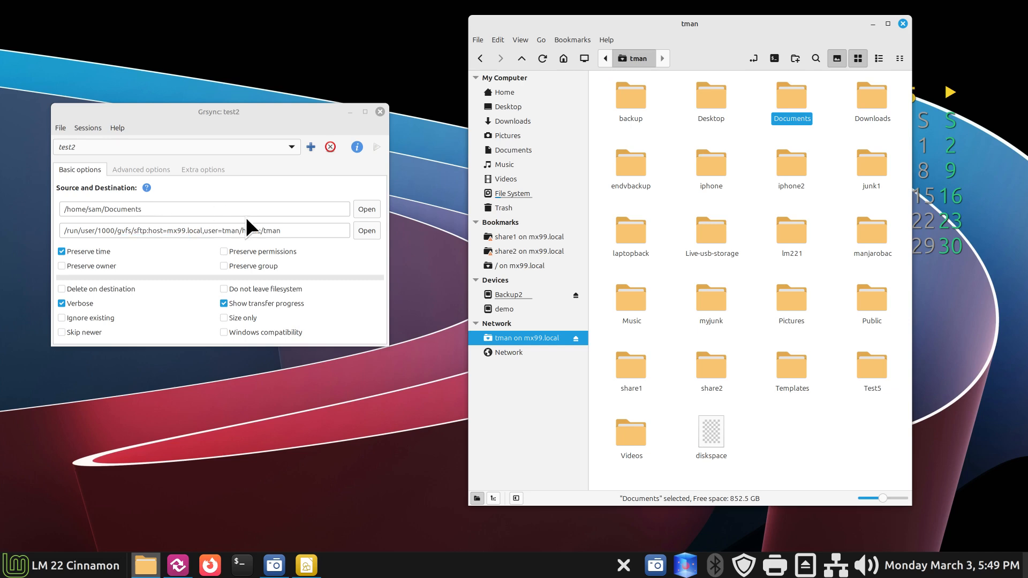
click(361, 232)
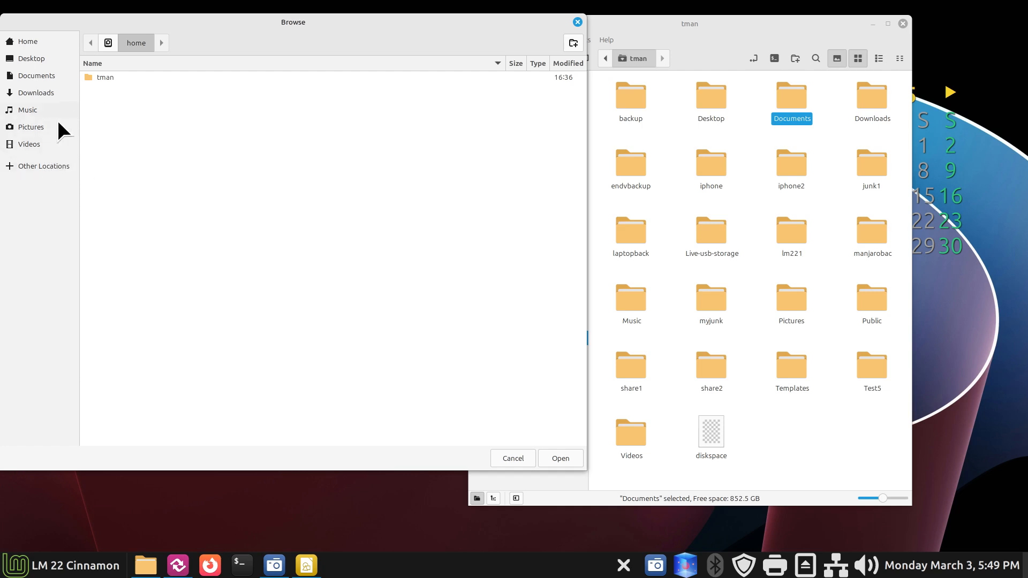
click(30, 165)
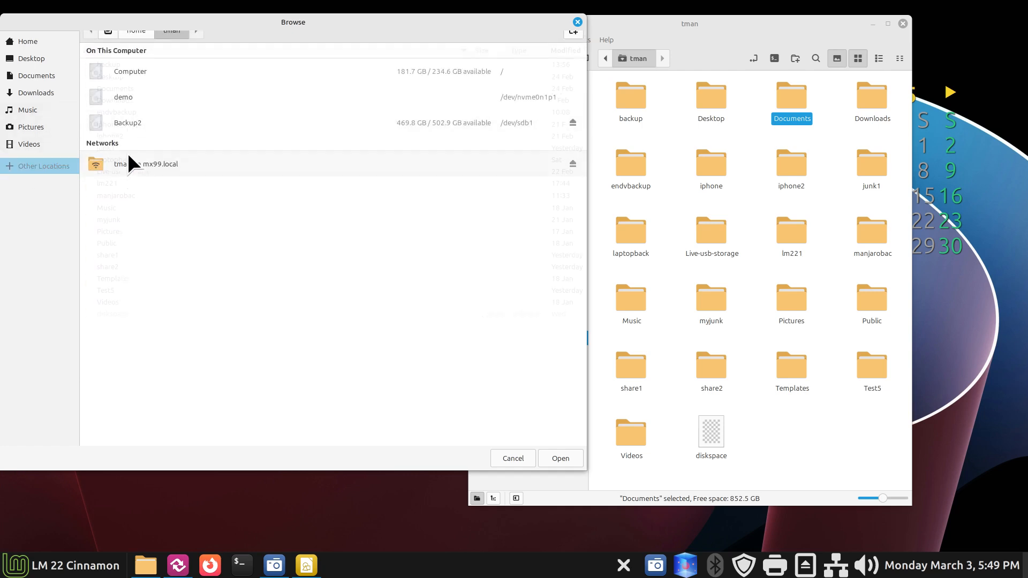
click(128, 155)
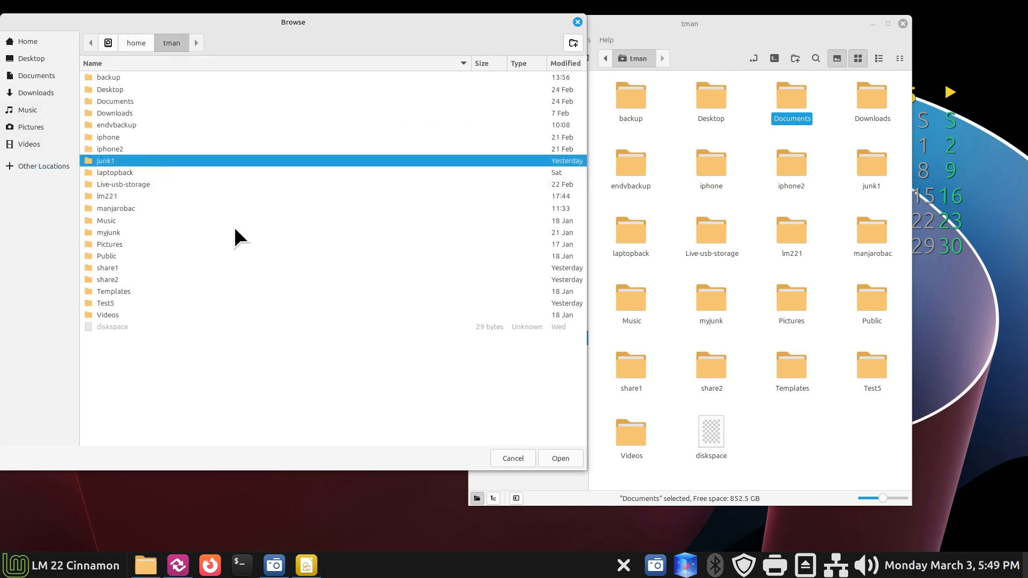
double_click(88, 195)
click(557, 457)
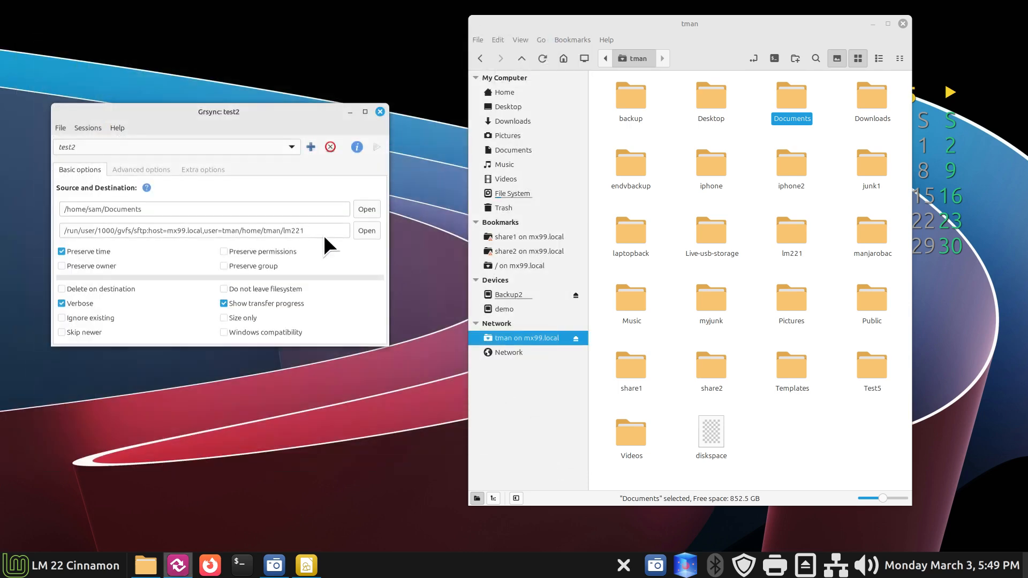
double_click(285, 230)
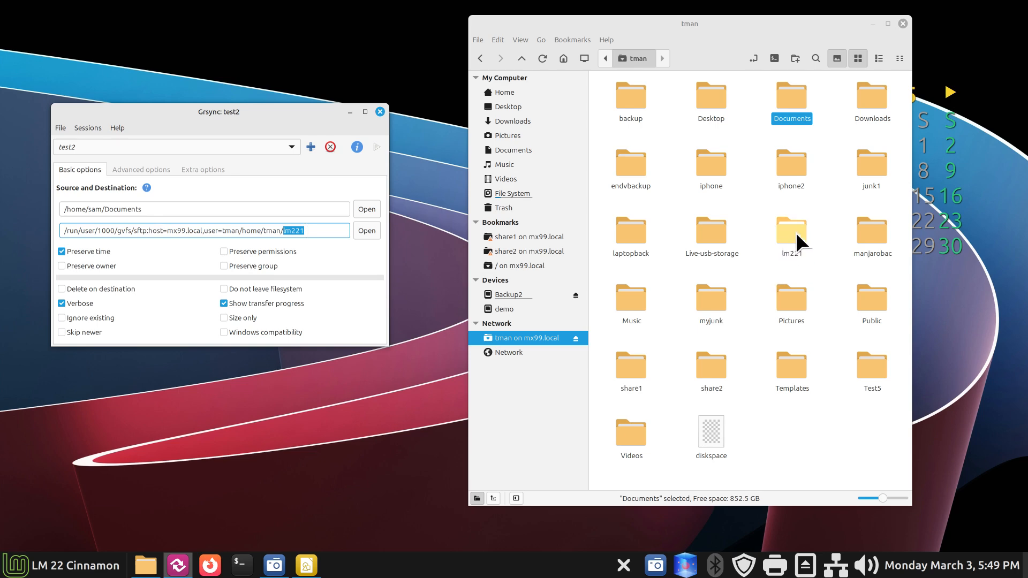
click(240, 565)
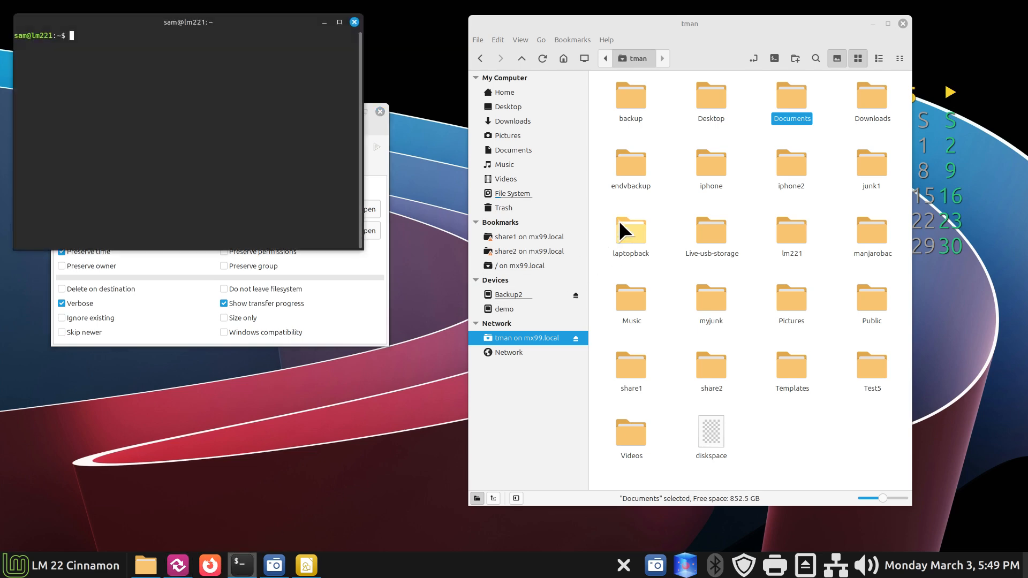
click(354, 22)
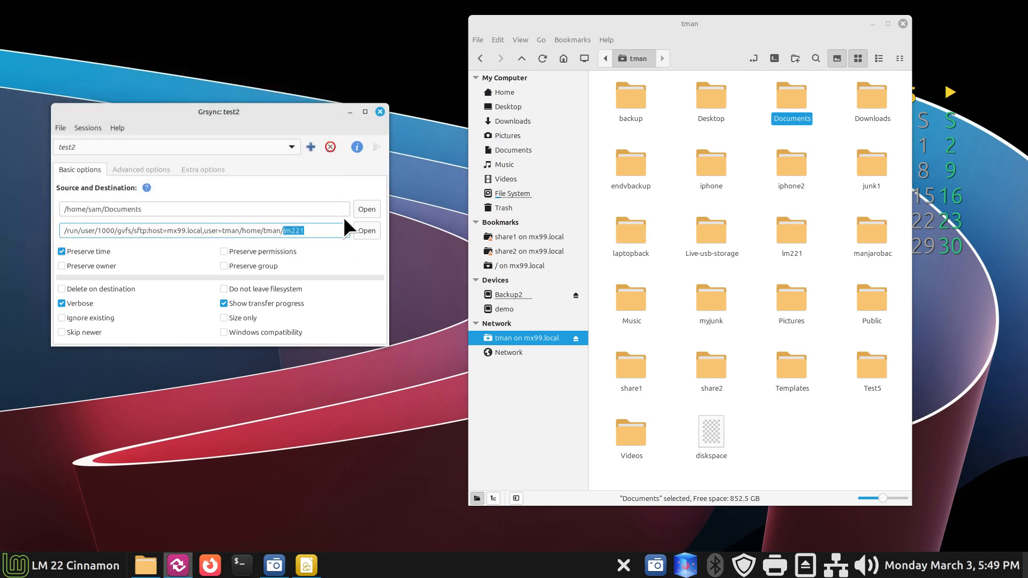
Step: Delete the test2 and test1 sessions, then load the mx99pics session
click(330, 146)
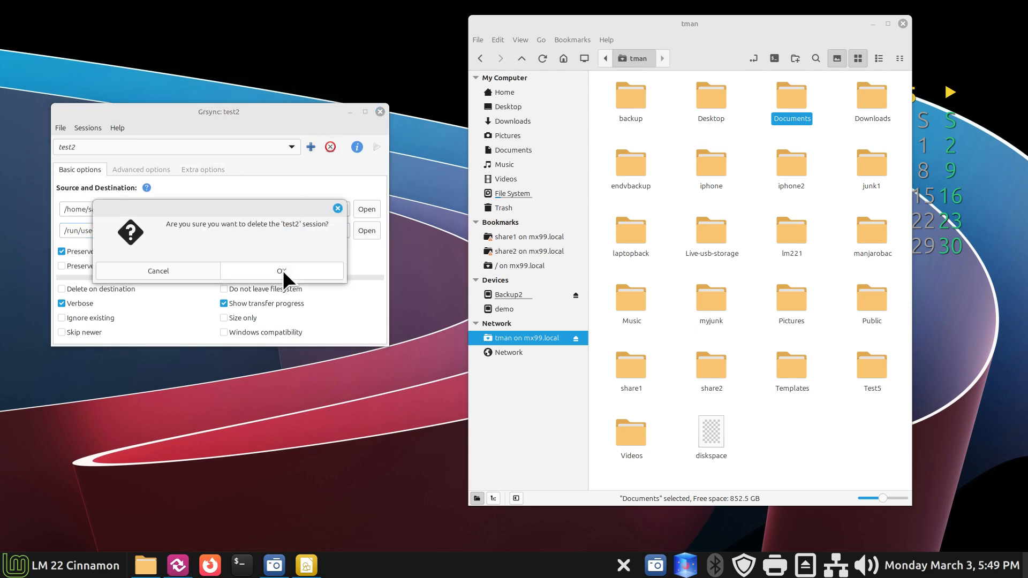
click(282, 270)
click(291, 146)
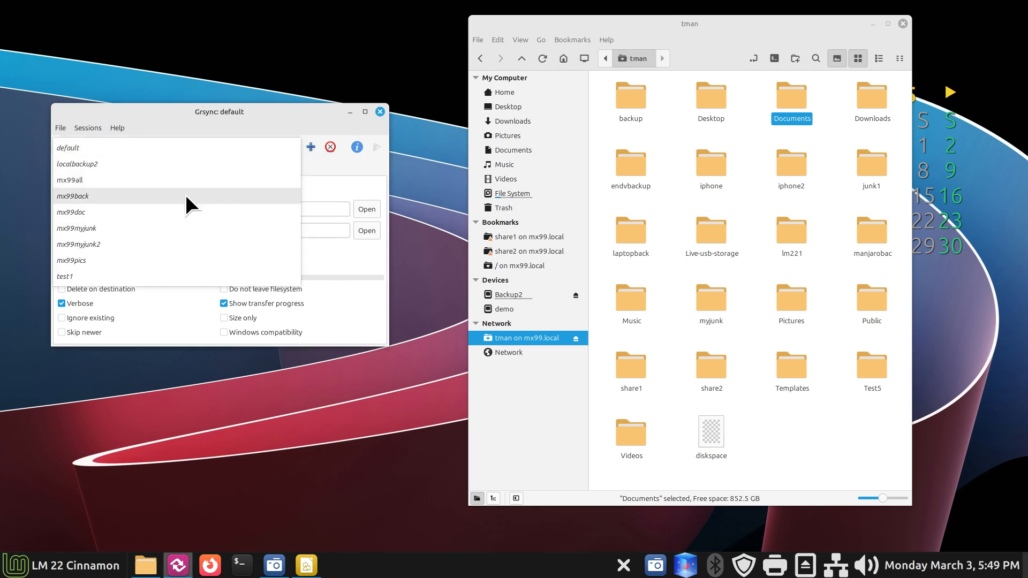
click(88, 277)
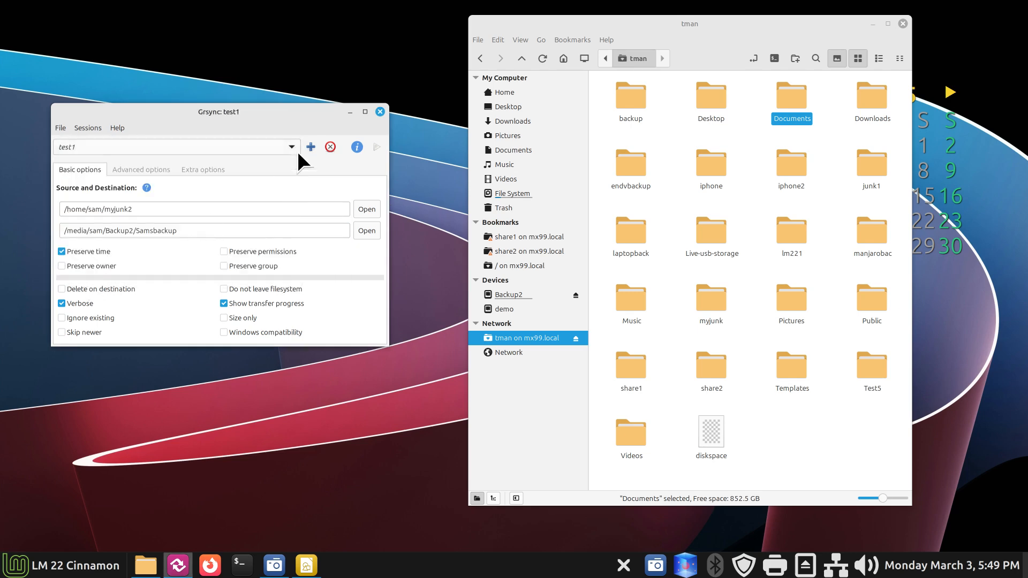
click(328, 147)
click(291, 270)
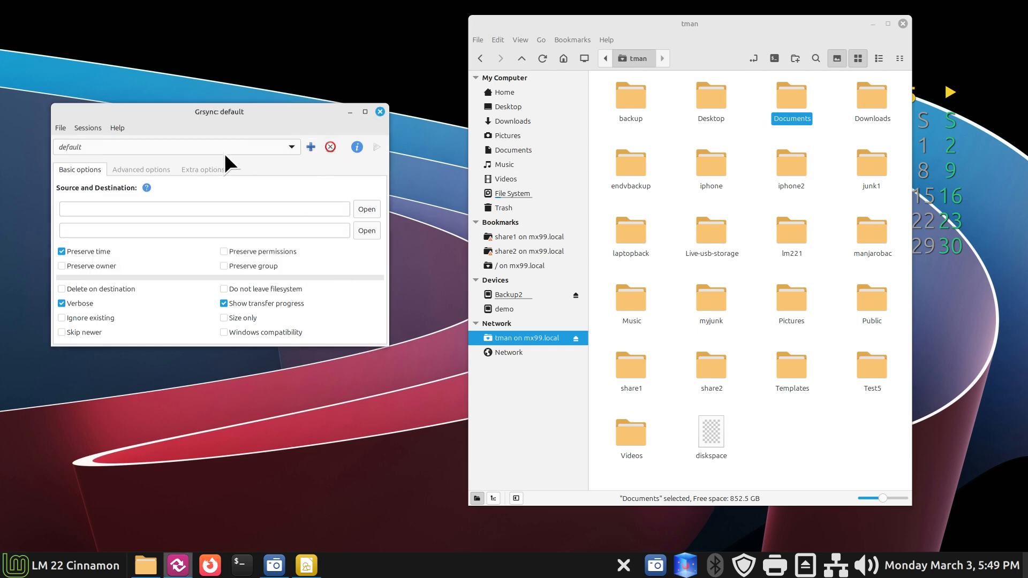
click(275, 143)
click(150, 257)
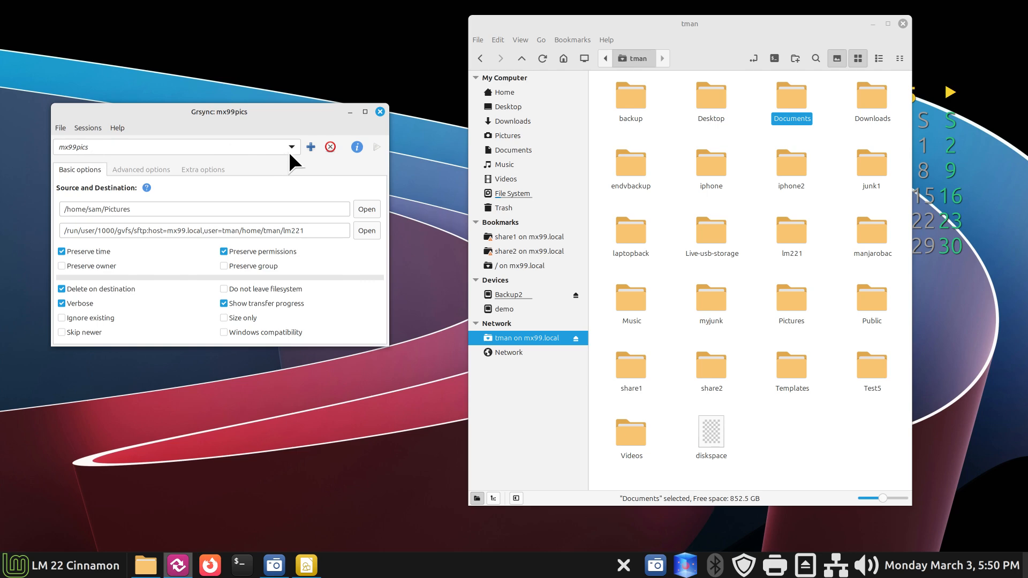
Step: Export the mx99pics session as mx99pics.grsync into Documents/grsyncsessionbacks
click(98, 126)
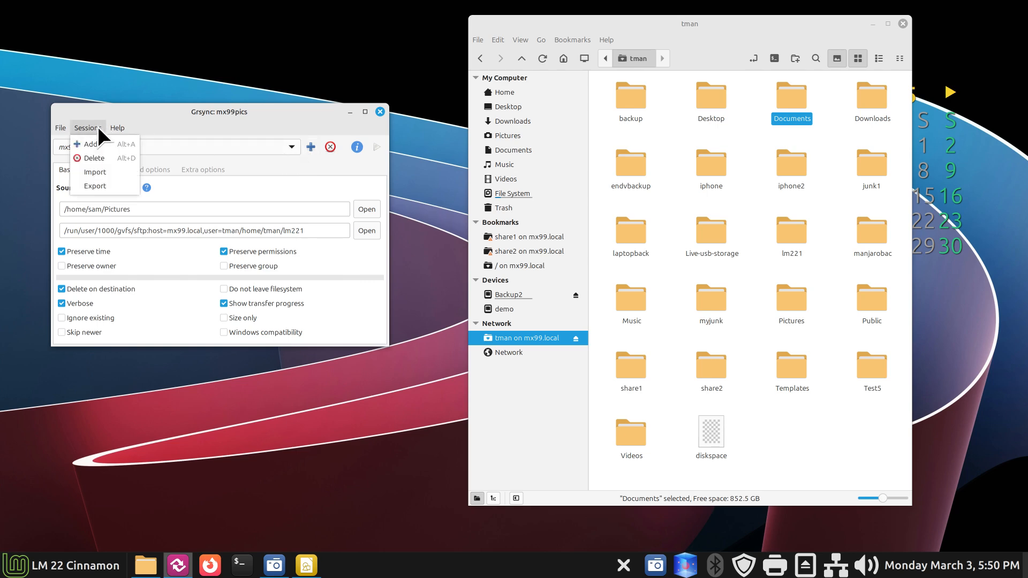
click(103, 185)
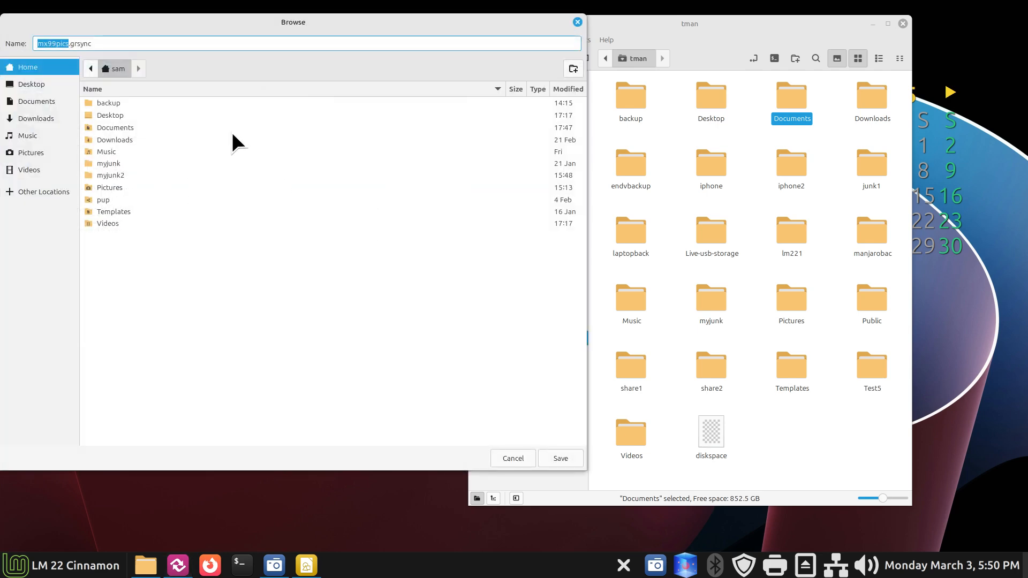
double_click(123, 126)
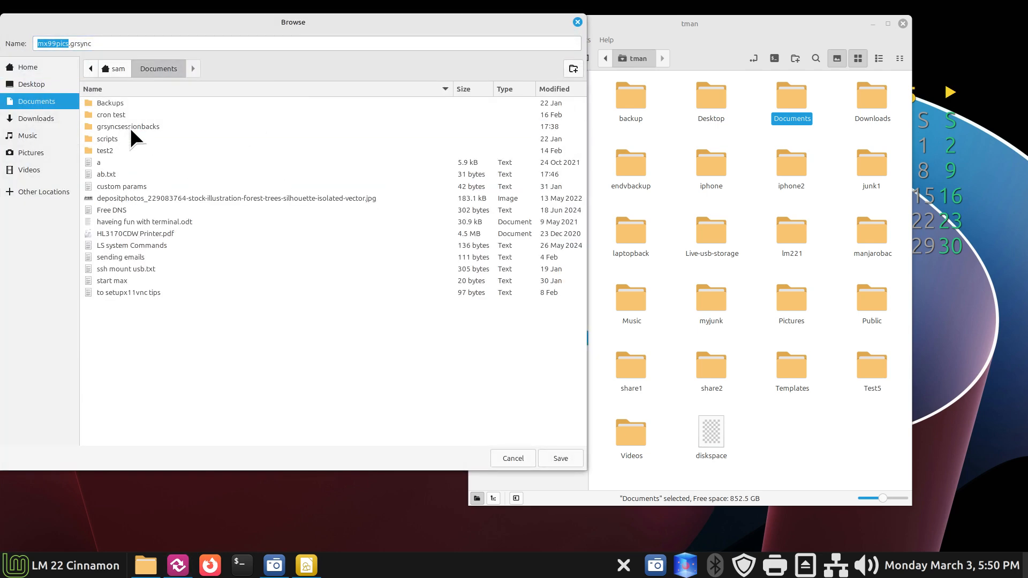
double_click(136, 127)
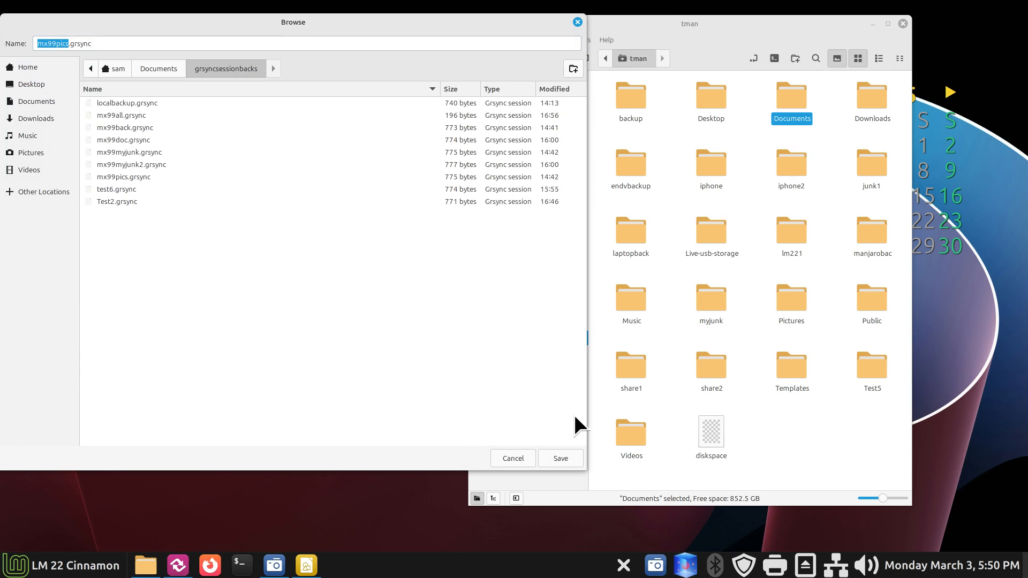
click(559, 459)
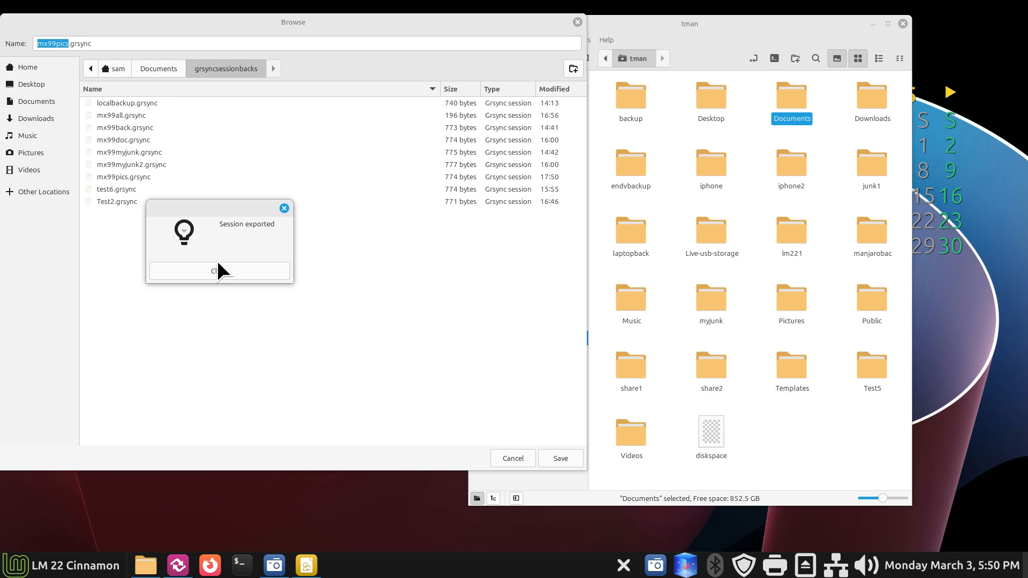
click(216, 270)
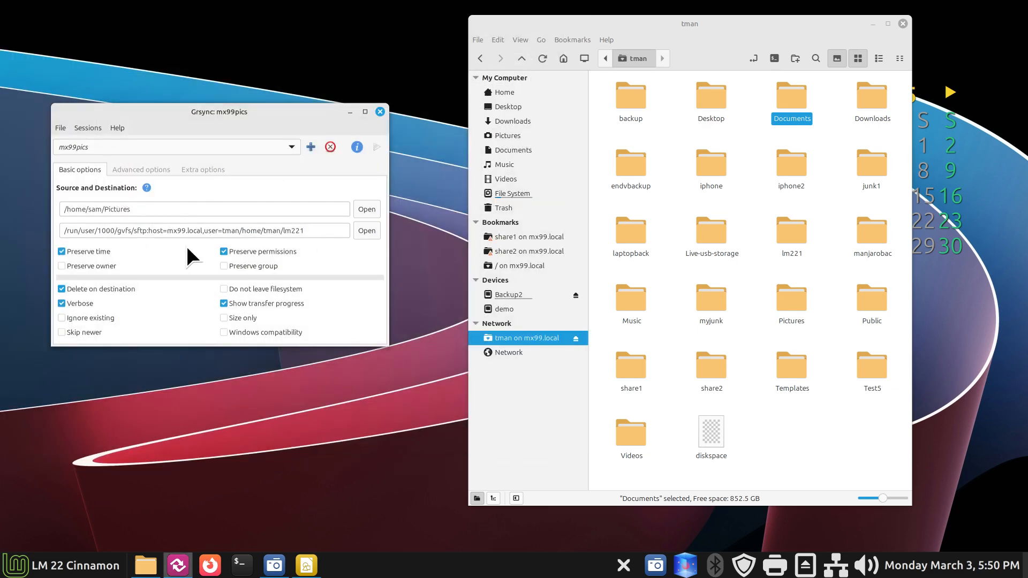
Step: Delete the mx99pics session and check which saved sessions remain
click(330, 147)
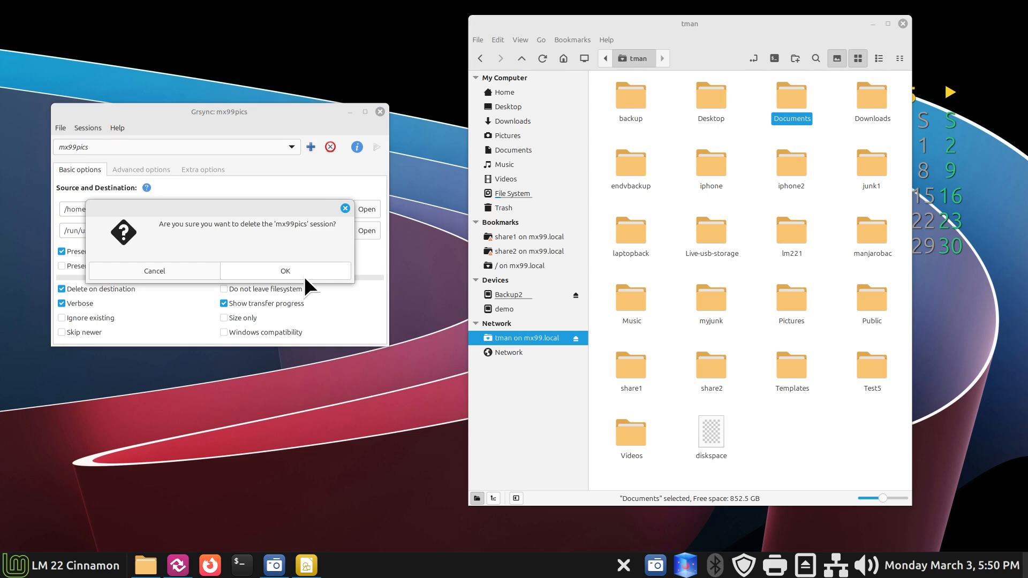
click(304, 275)
click(119, 147)
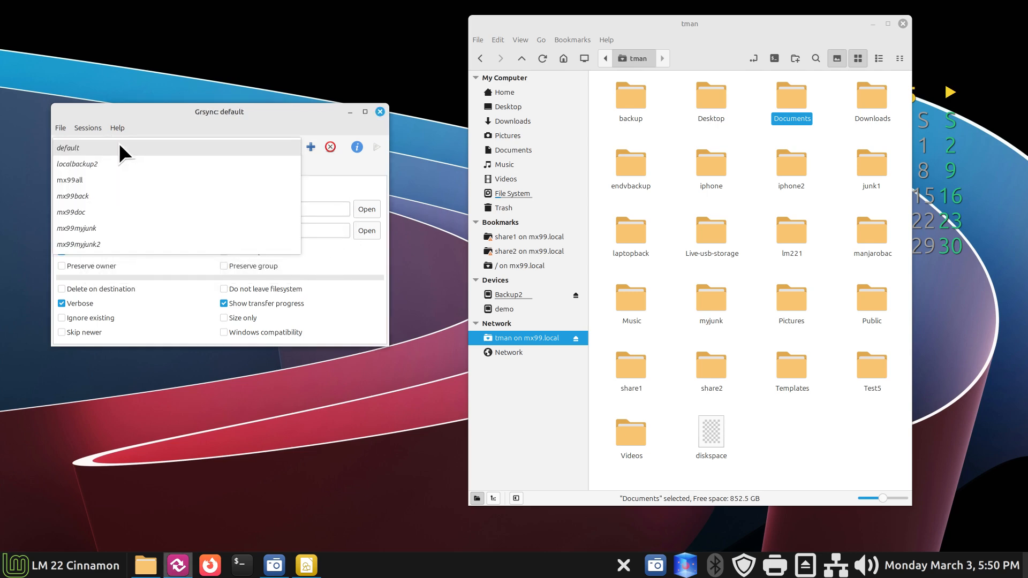
click(168, 113)
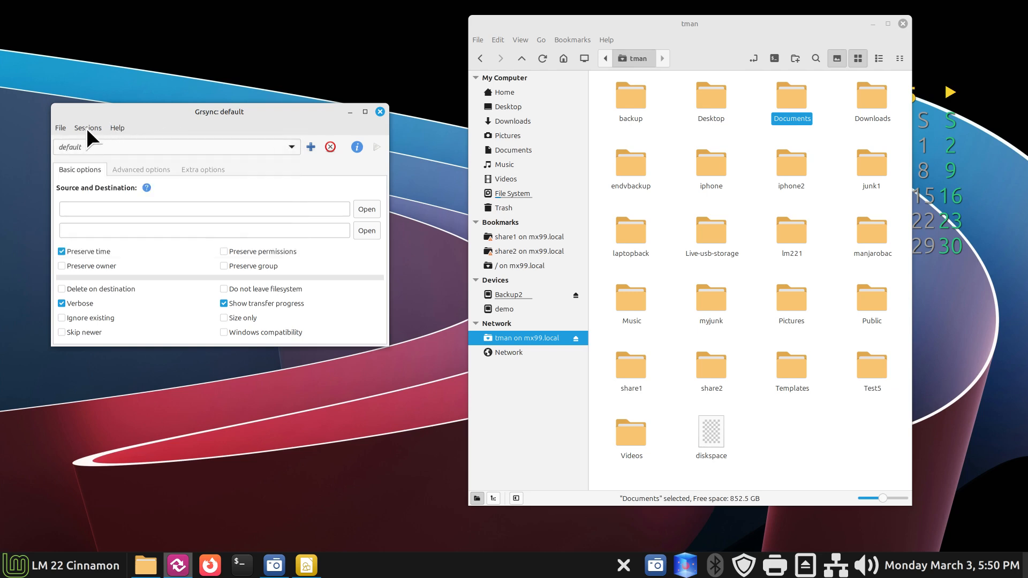
click(86, 127)
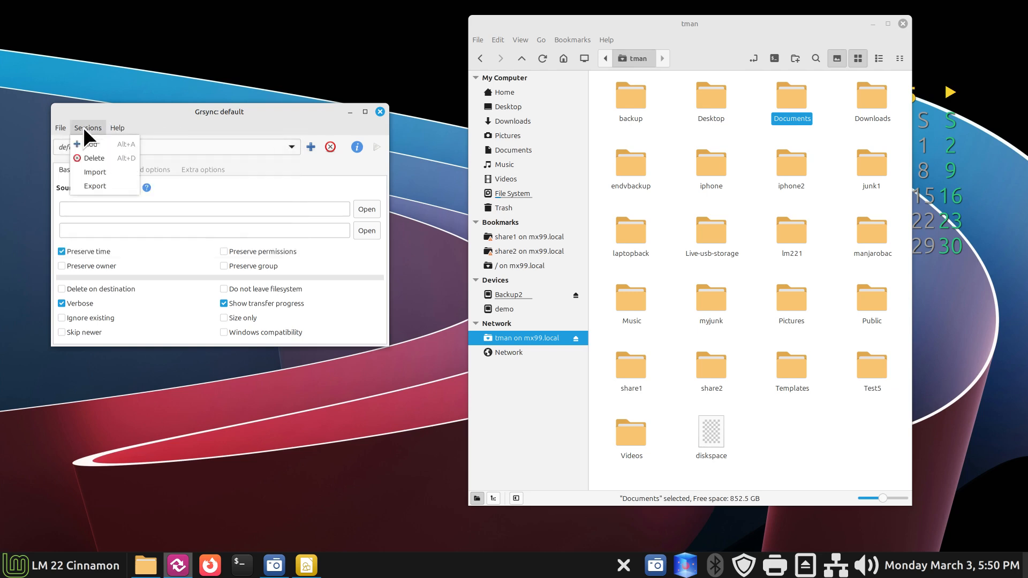
Step: Start a session import, cancel it, and check the saved session list
click(107, 171)
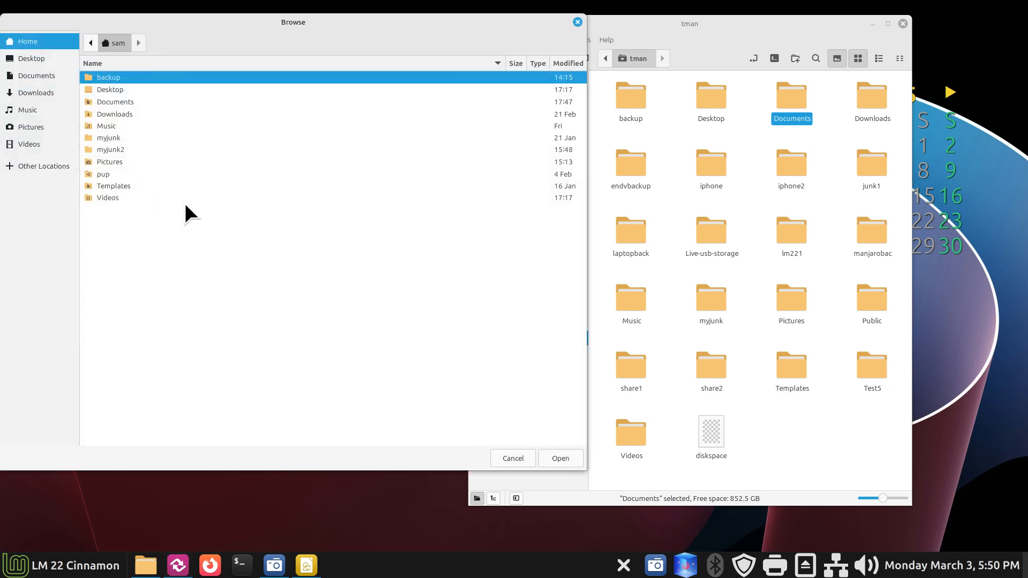
double_click(123, 102)
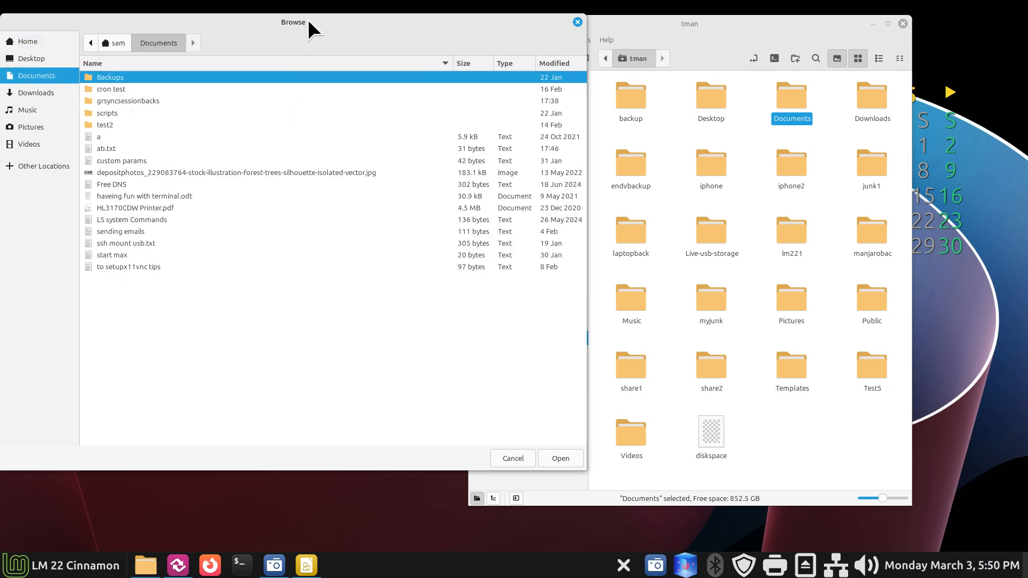
drag(309, 22, 707, 72)
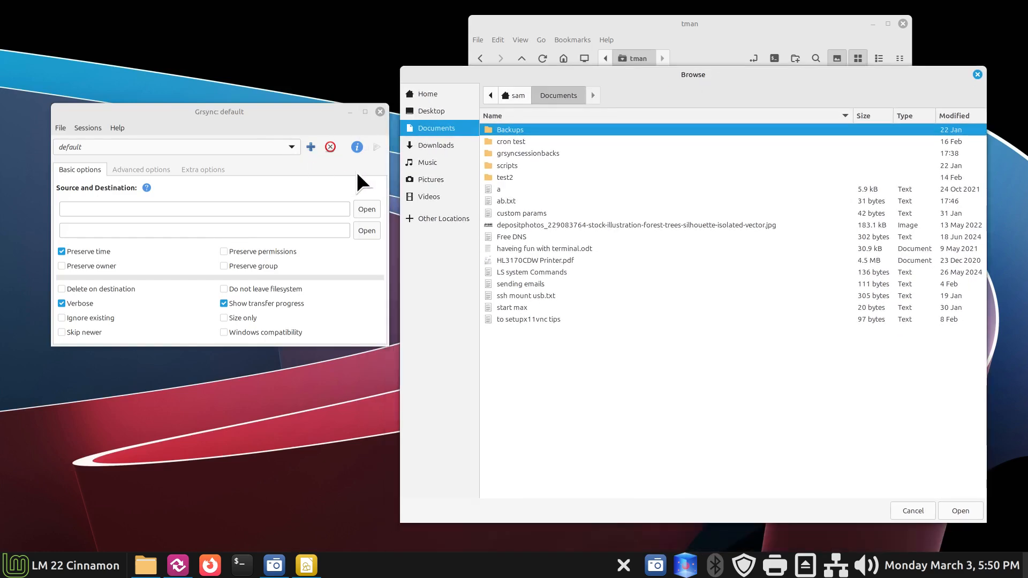
click(977, 75)
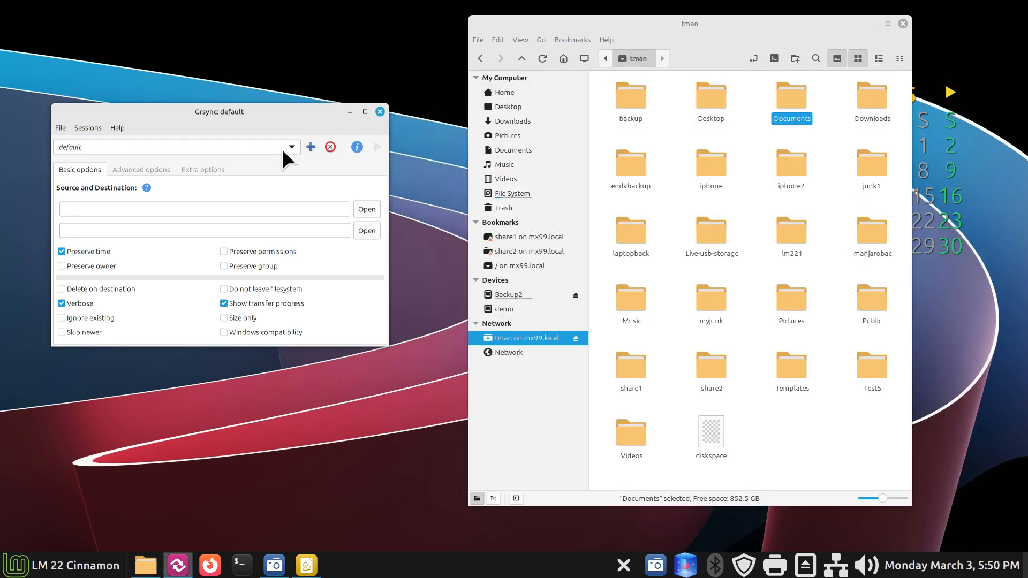
click(291, 147)
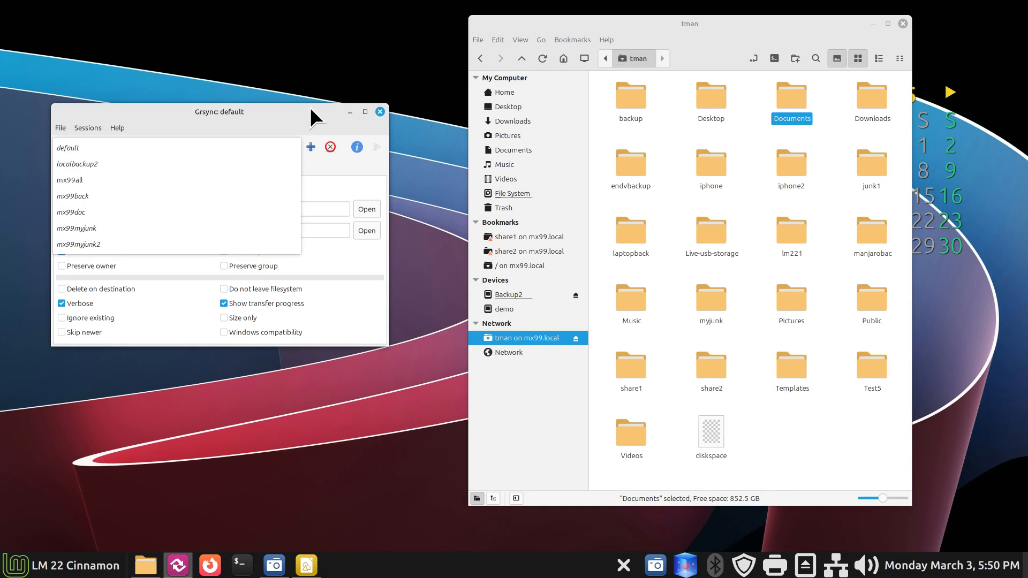
click(261, 121)
Step: Import mx99pics.grsync from Documents/grsyncsessionbacks and dismiss the 'Session imported' notice
click(92, 128)
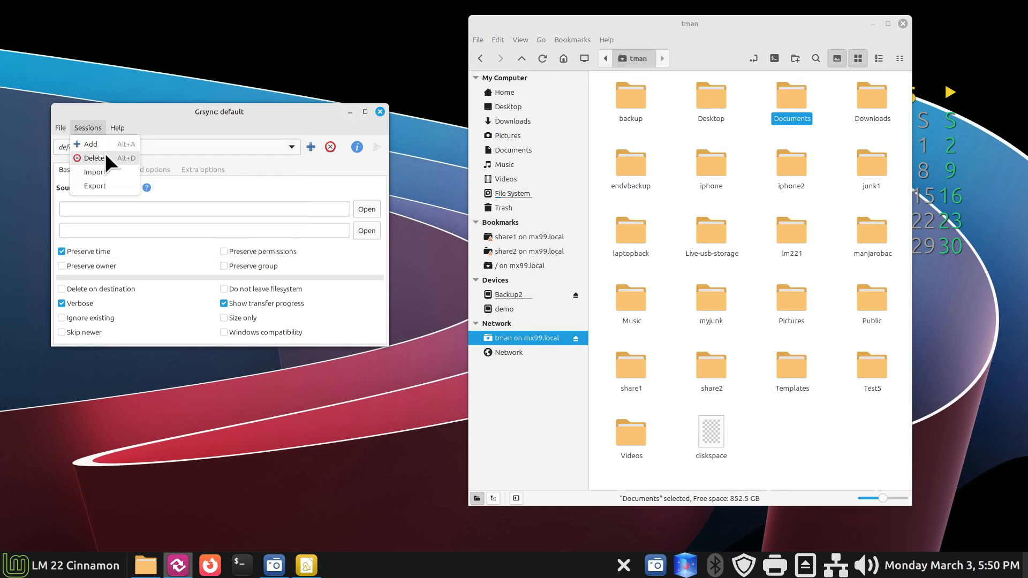
click(96, 170)
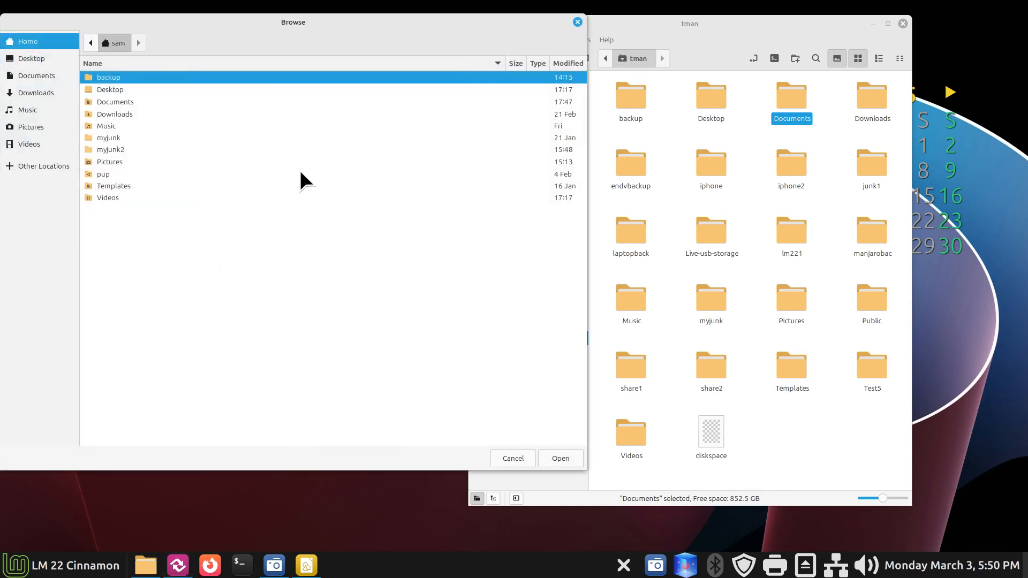
double_click(113, 101)
double_click(136, 102)
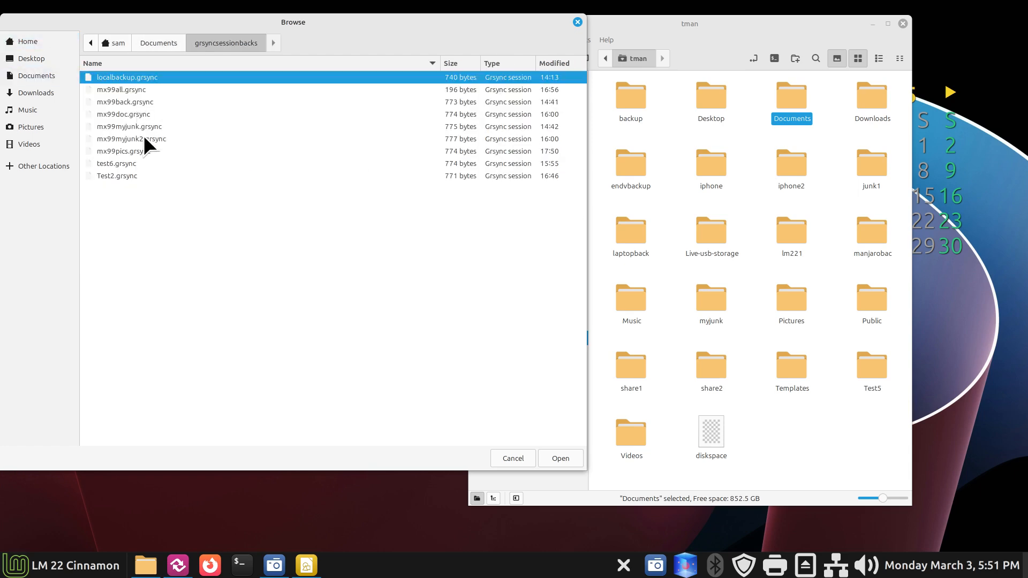
click(129, 152)
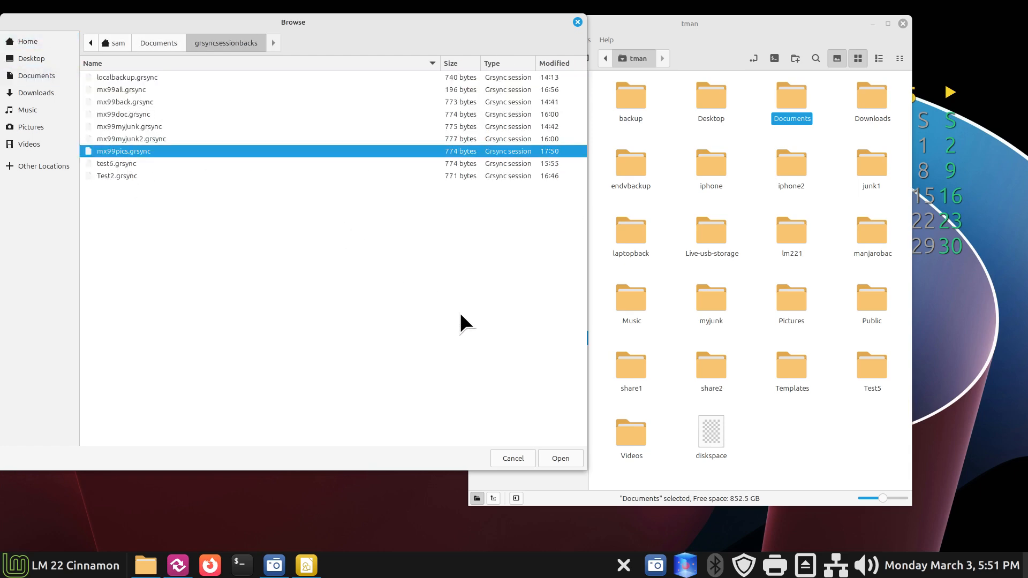
click(557, 455)
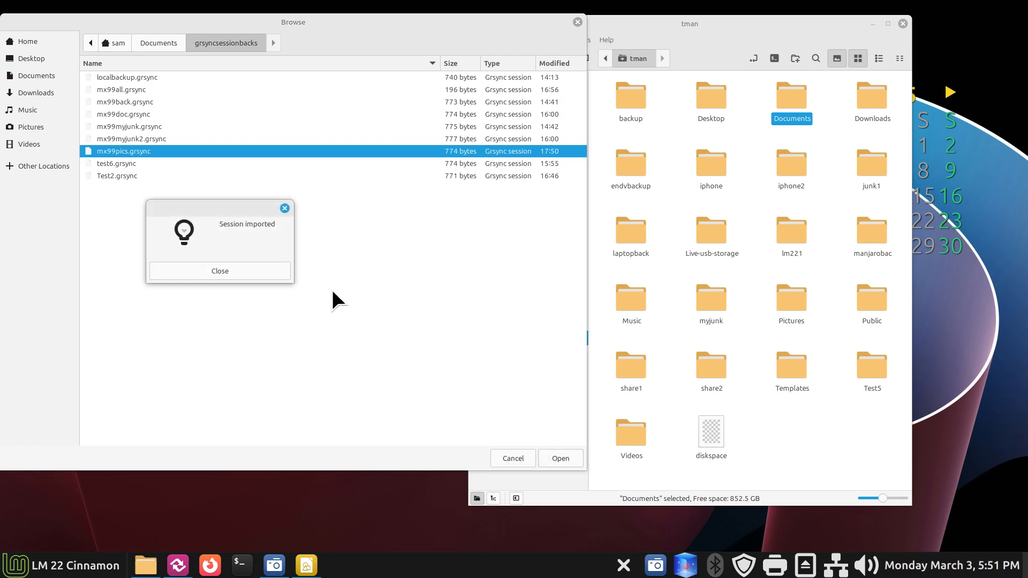
click(229, 268)
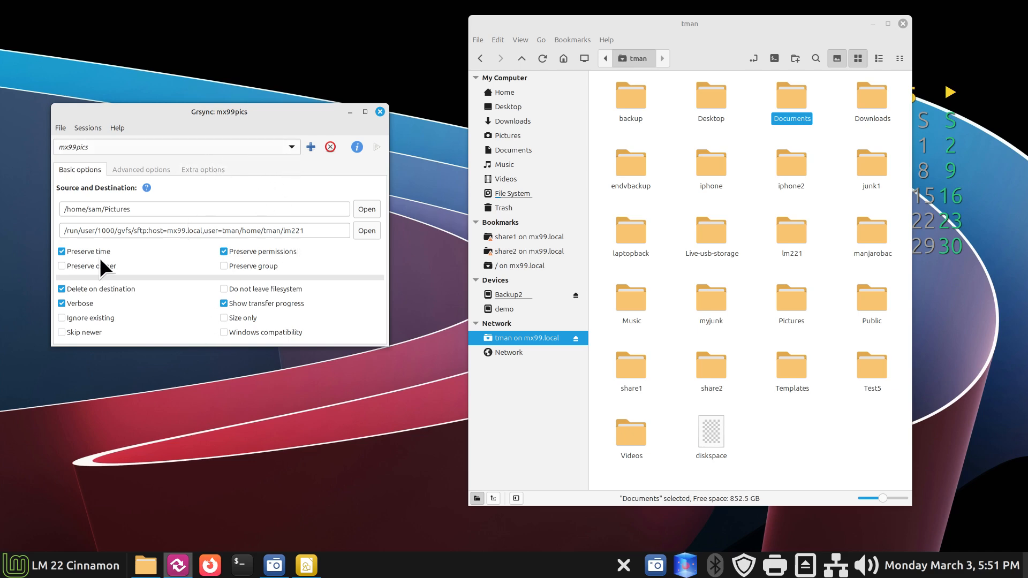
Step: Load the mx99myjunk2 session and locate the local myjunk2 folder in the home directory
click(286, 144)
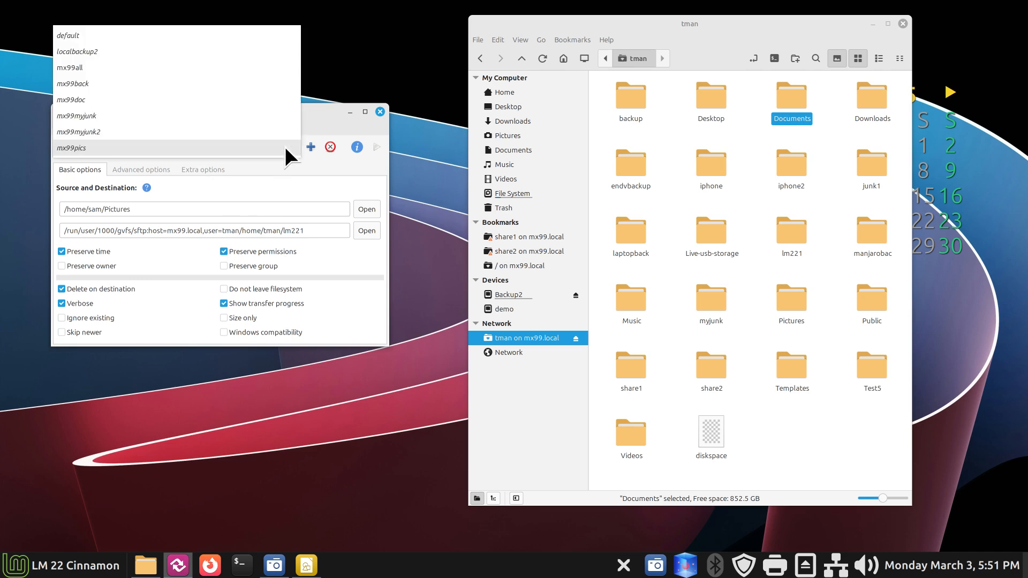
click(285, 134)
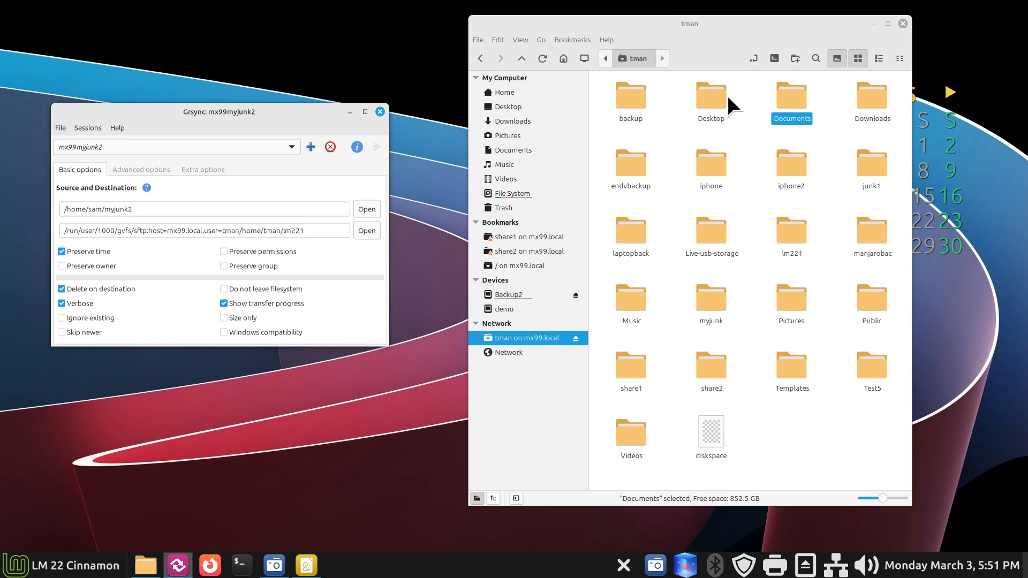
click(535, 94)
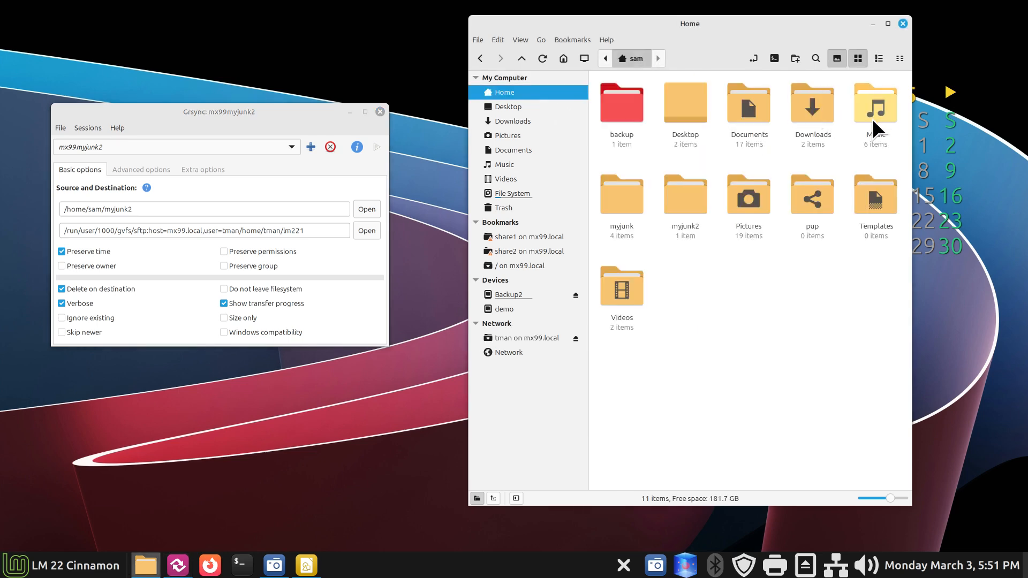
click(678, 194)
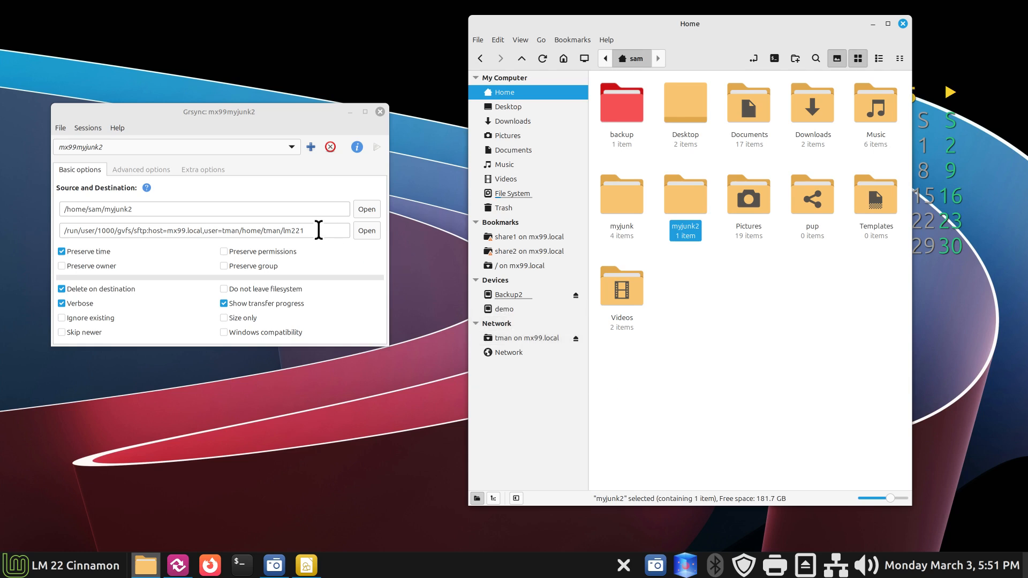
Step: Switch through the mx99myjunk and mx99doc sessions, ending with mx99back loaded
click(289, 146)
click(287, 133)
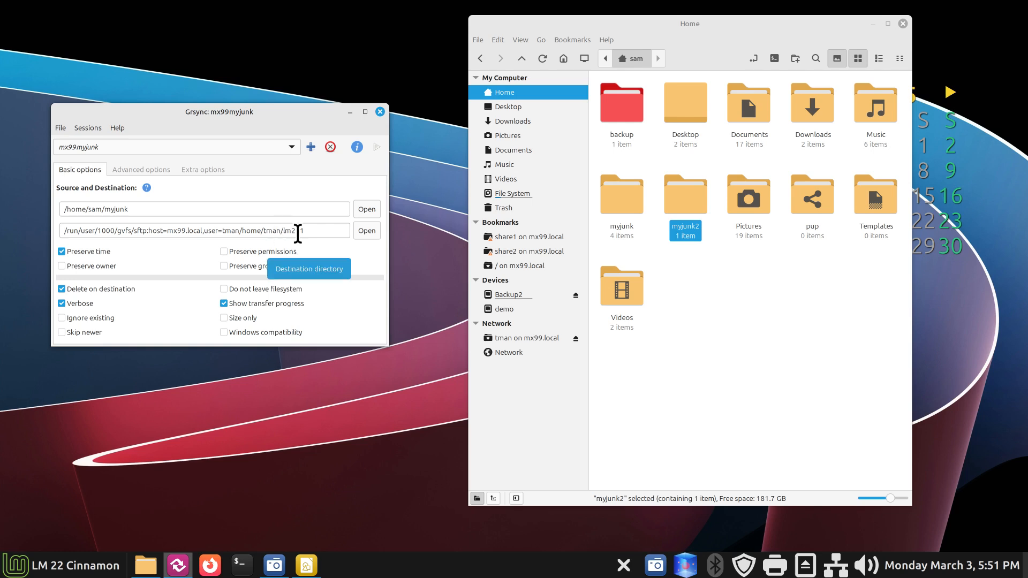
click(285, 144)
click(284, 133)
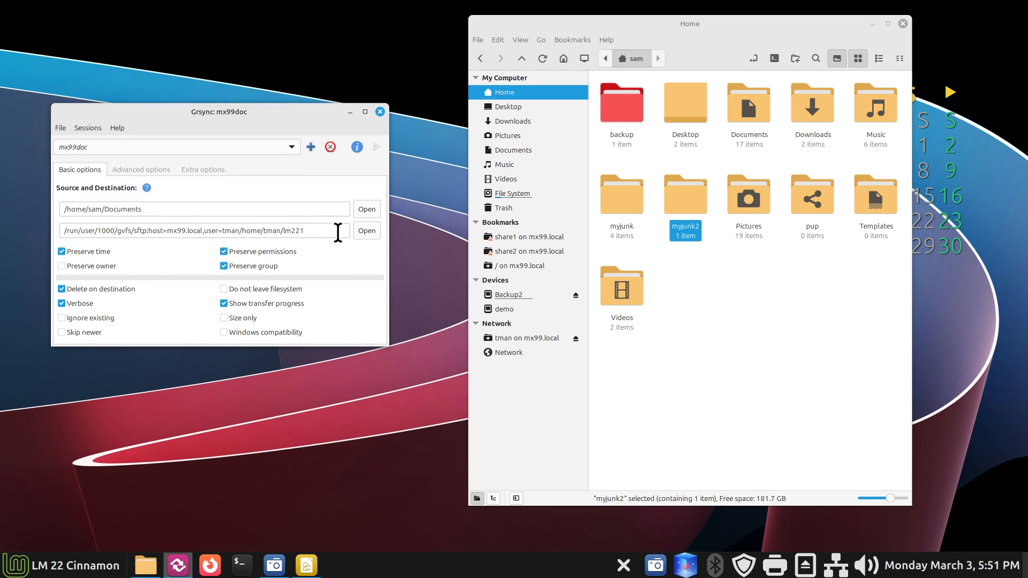
click(293, 146)
click(290, 126)
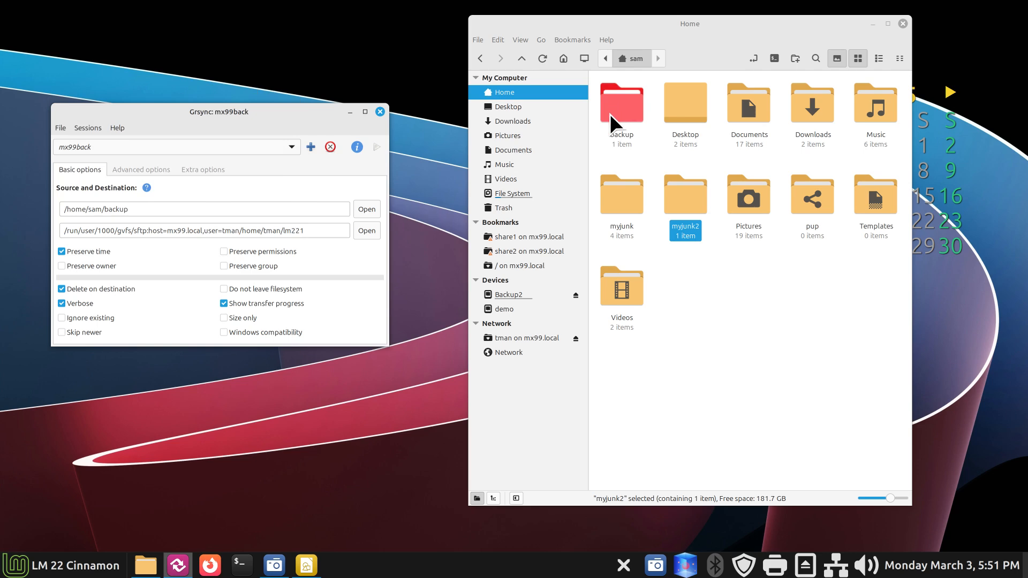
double_click(625, 102)
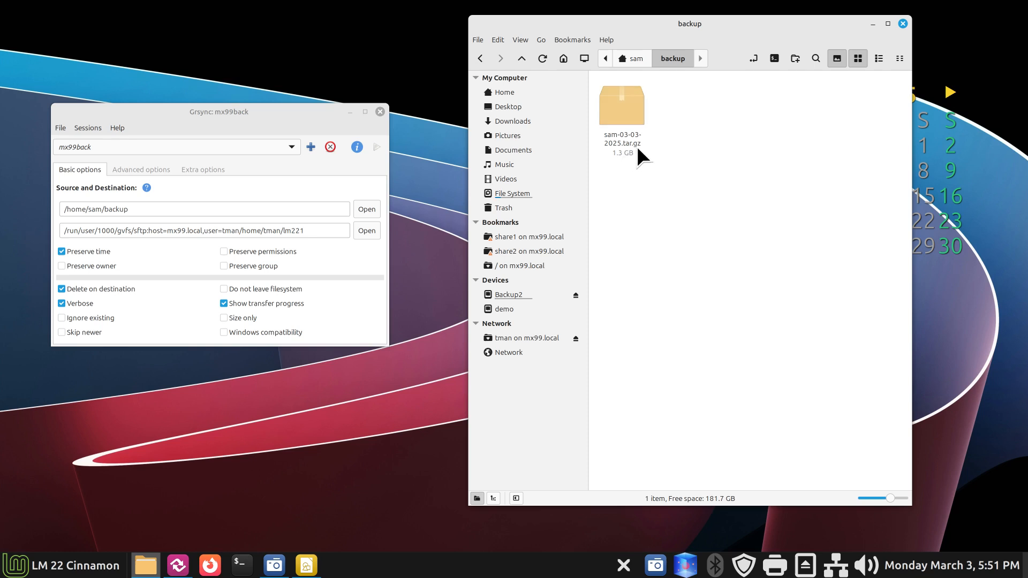
click(642, 56)
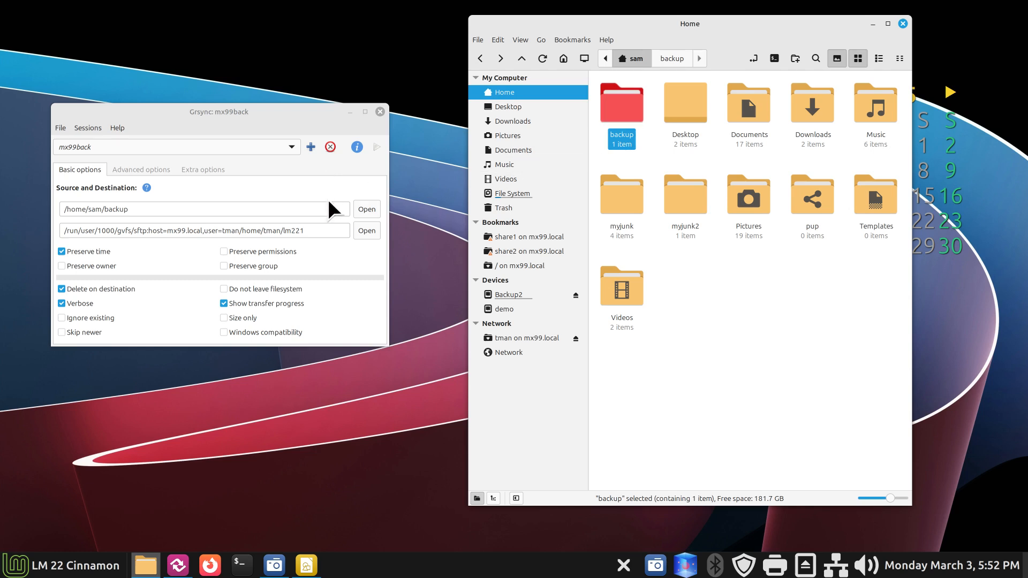
Step: Load mx99all, switch to the default session, and start a new session named mx99all2
click(291, 147)
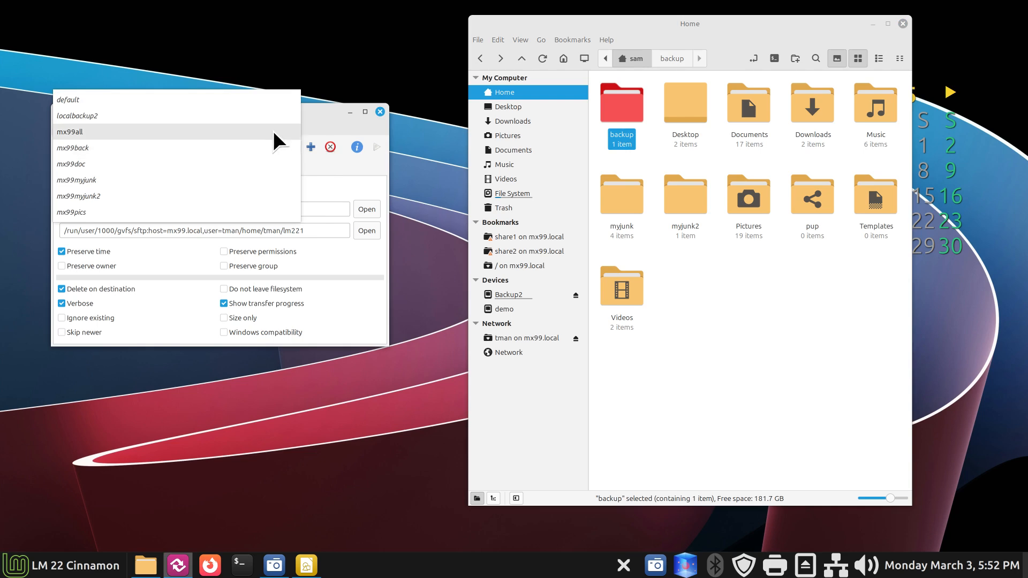
click(273, 131)
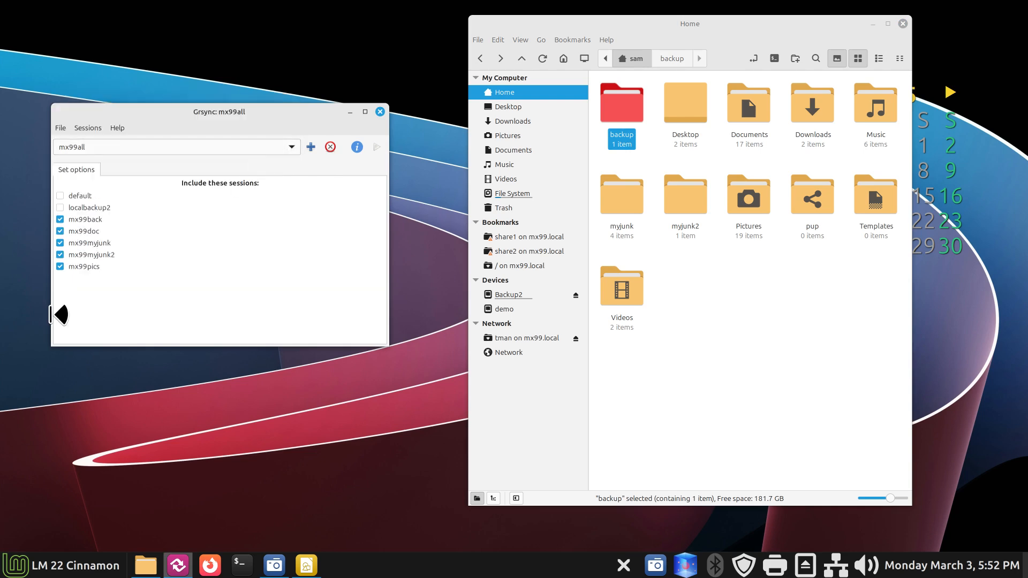
click(294, 148)
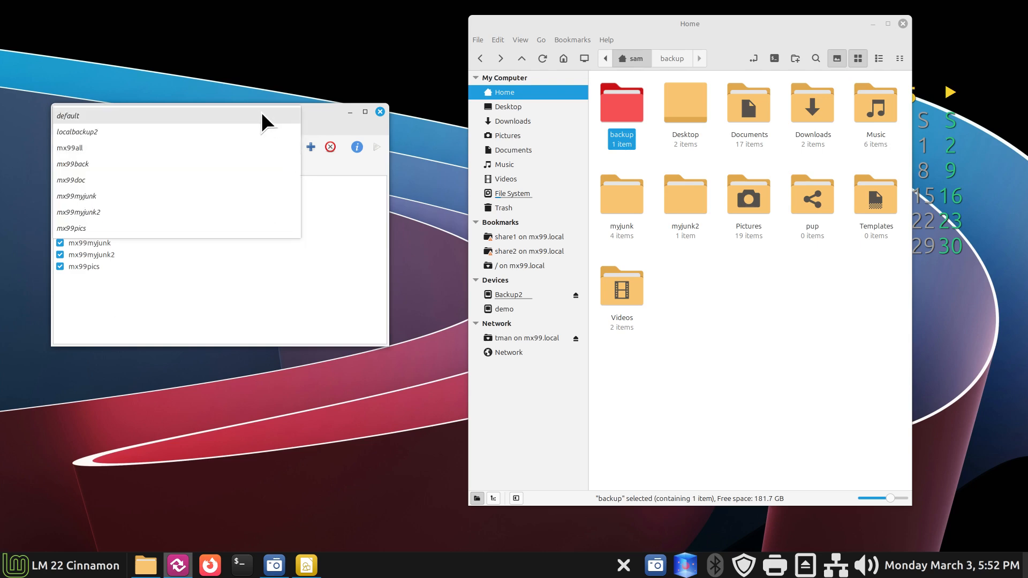
click(258, 109)
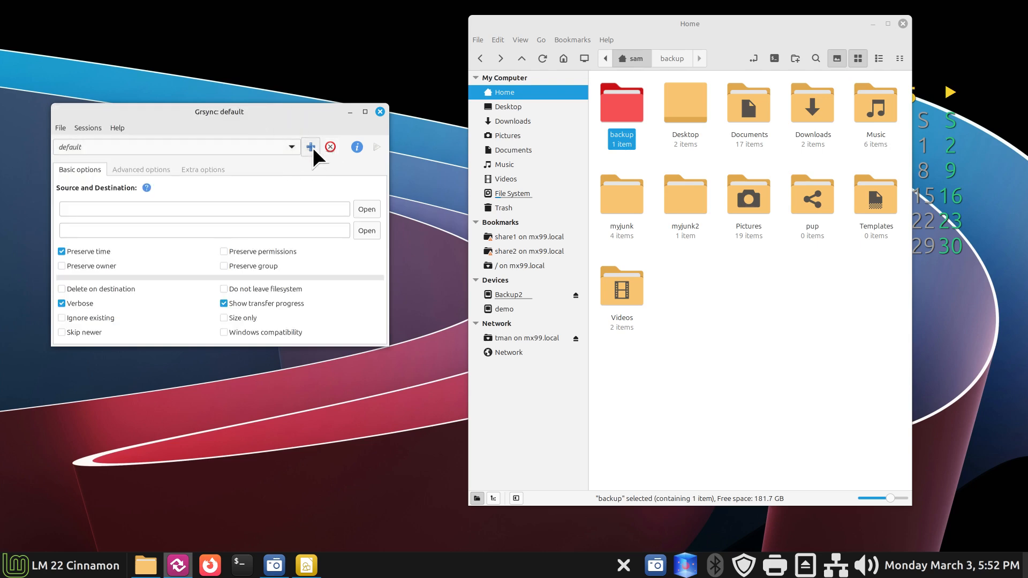
click(311, 147)
text(test2)
drag(412, 219, 379, 220)
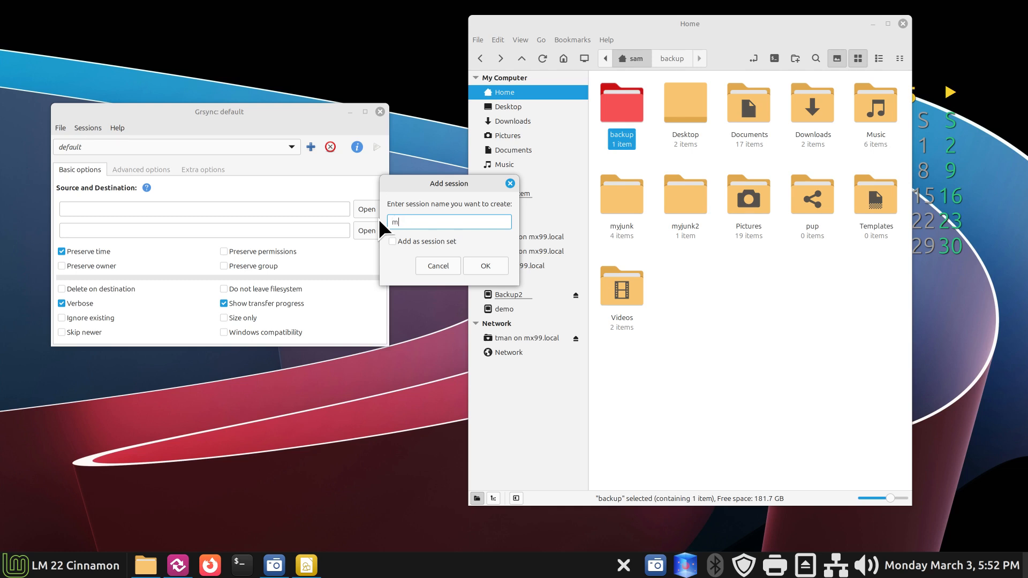
text(mx99all2)
Step: Save mx99all2 as a session set, then untick mx99back, mx99doc, mx99myjunk, mx99myjunk2 and mx99pics
click(394, 241)
click(493, 262)
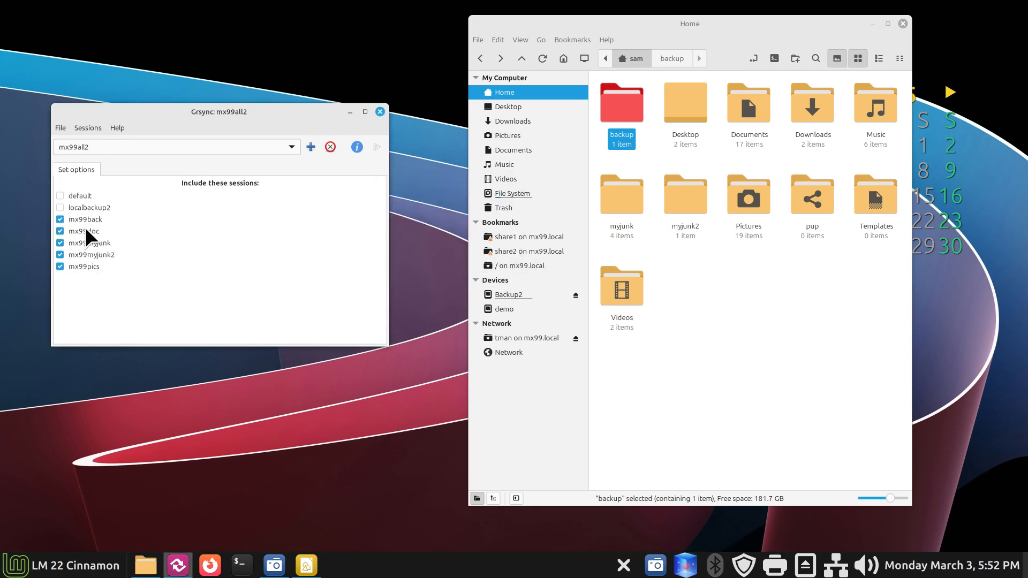
click(61, 219)
click(60, 231)
click(61, 243)
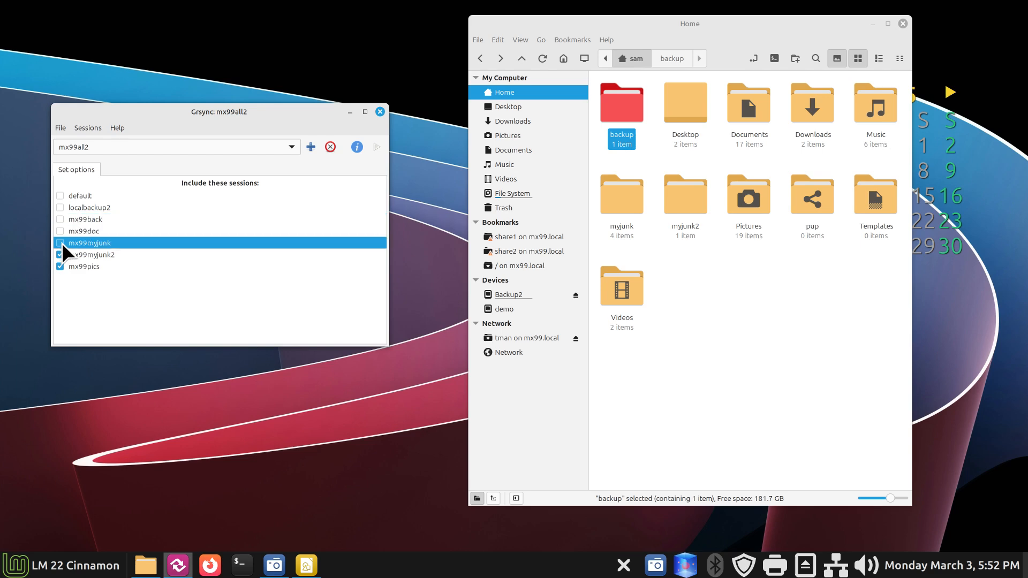
click(61, 255)
click(60, 266)
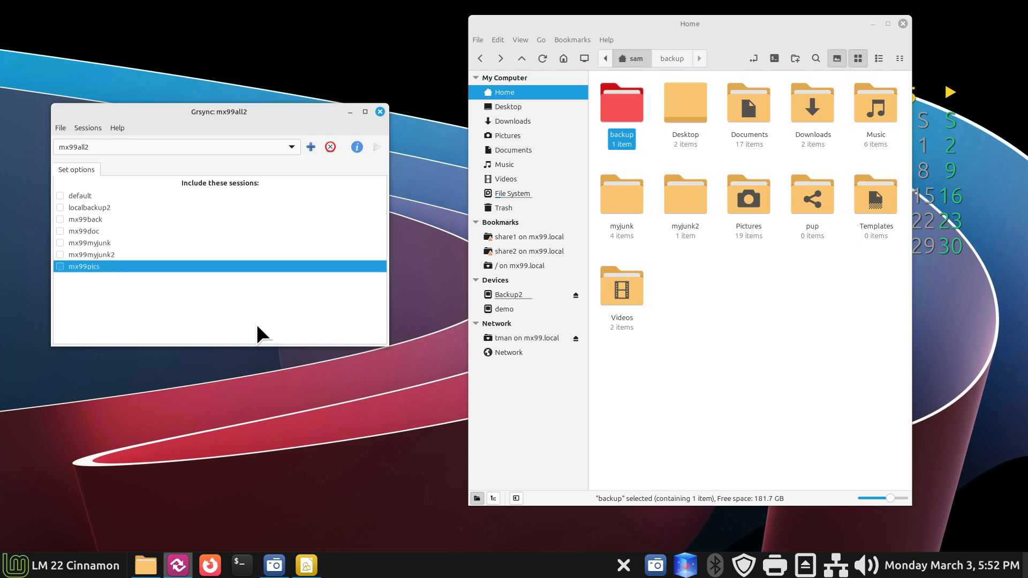
Step: Re-tick those five mx99 sessions, leave localbackup2 out, and browse tman on mx99.local
click(59, 267)
click(60, 255)
click(60, 243)
click(60, 231)
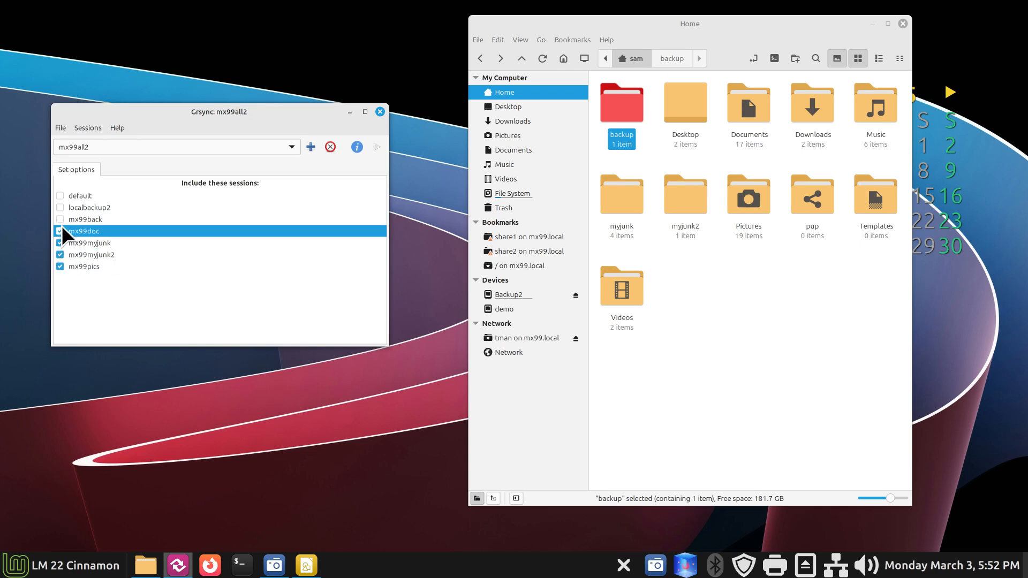
click(59, 219)
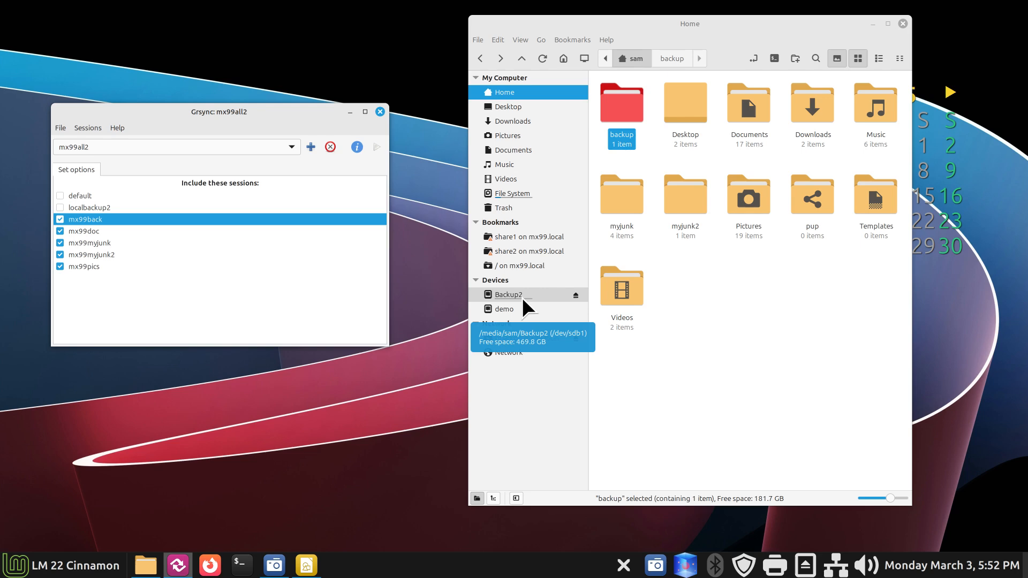
click(60, 208)
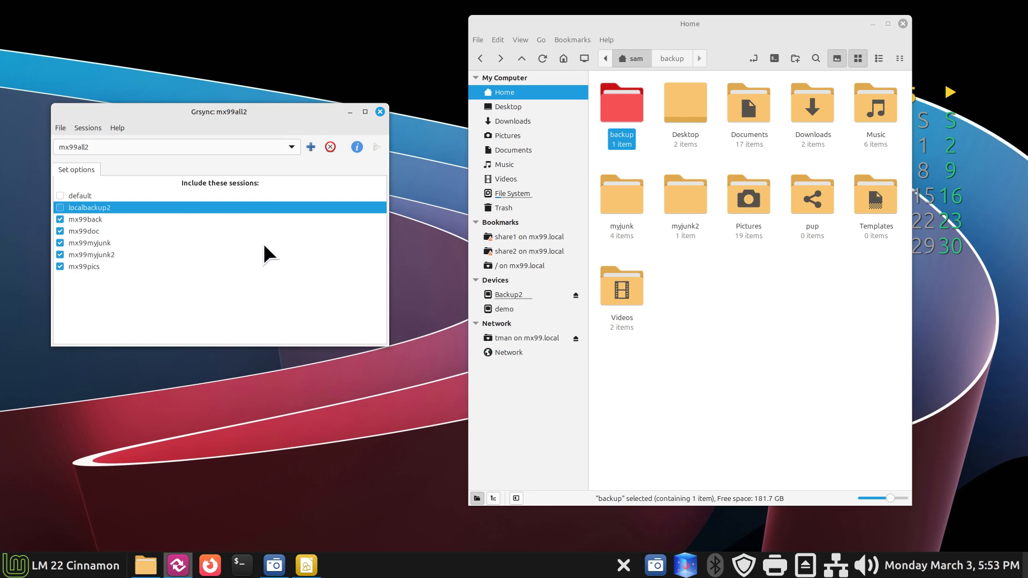
click(541, 338)
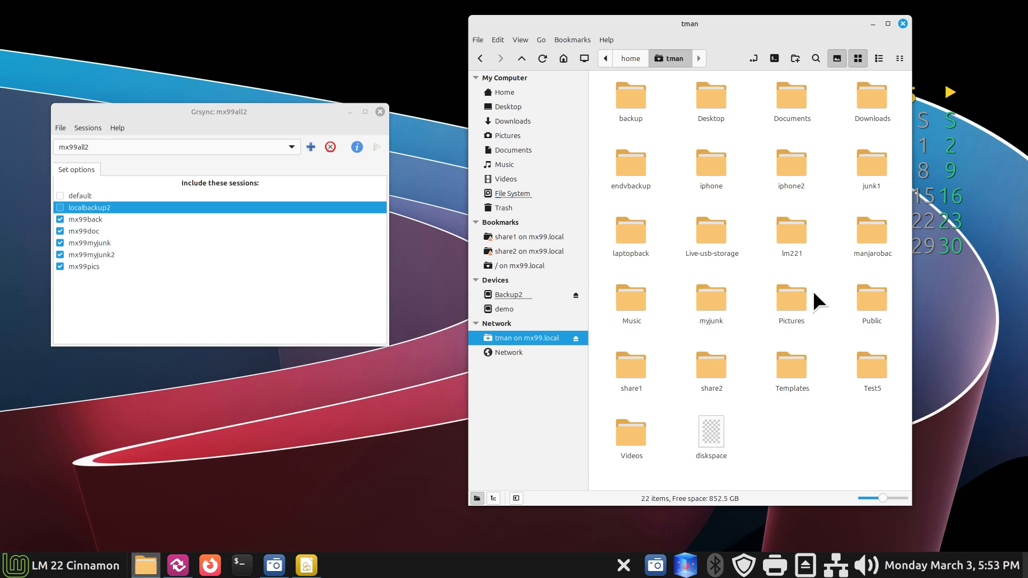
Step: Open the server's lm221 folder and run mx99all2 until it reports 'Completed successfully!'
double_click(788, 238)
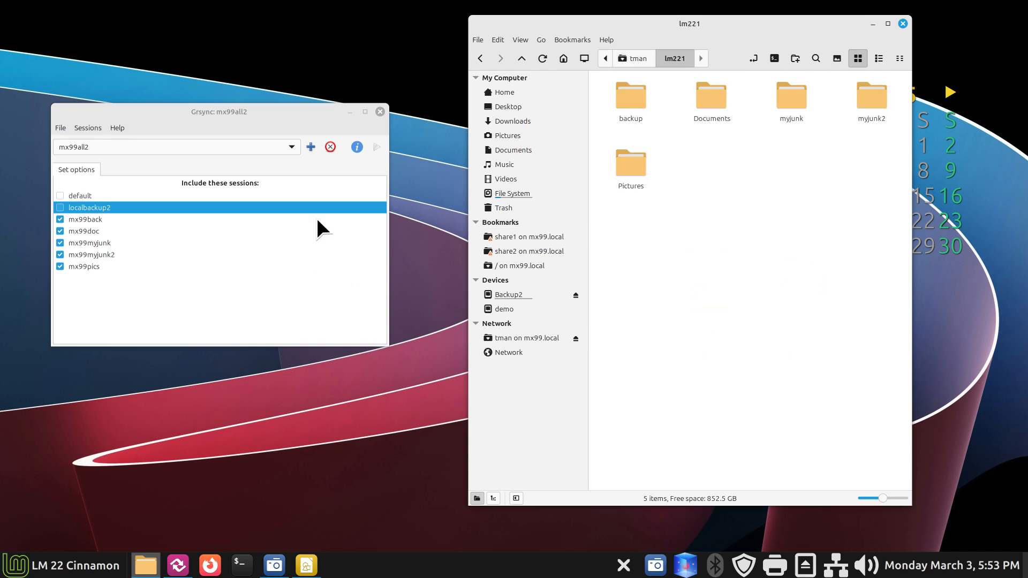
click(381, 146)
click(378, 146)
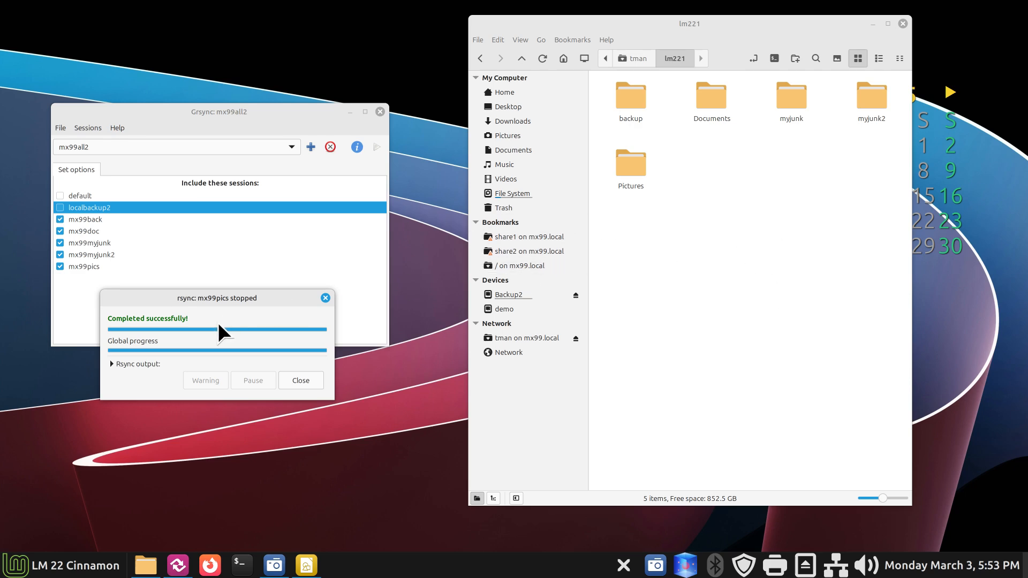
drag(229, 300, 294, 232)
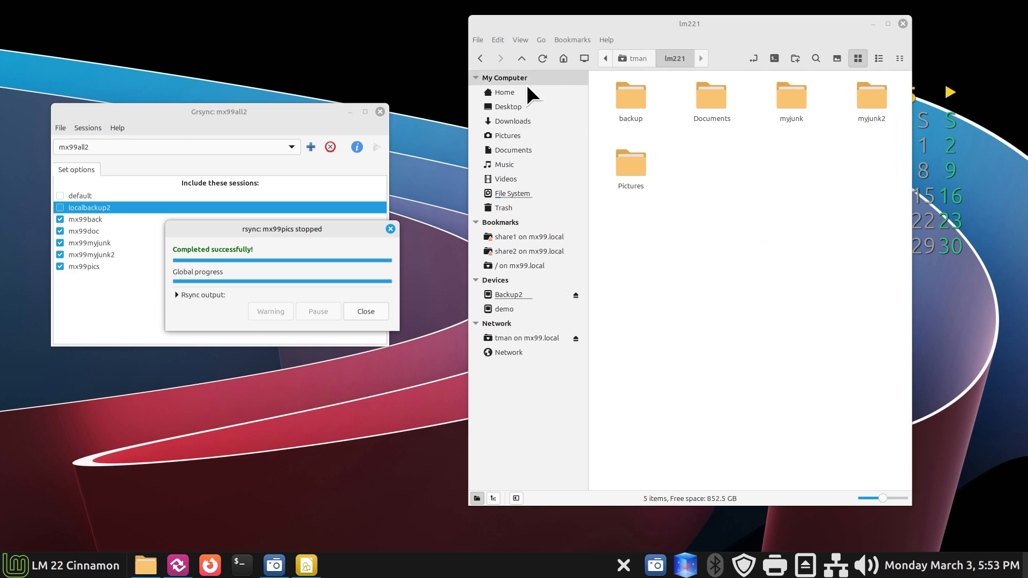
click(521, 98)
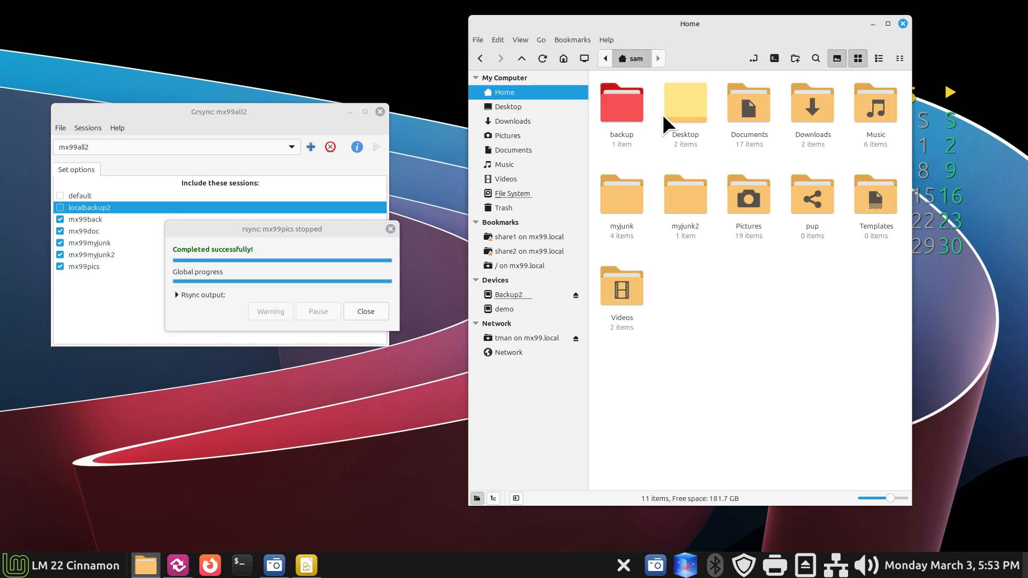
Step: Close Grsync, disconnect the tman share, and unmount Backup2 after emptying its trash
click(390, 229)
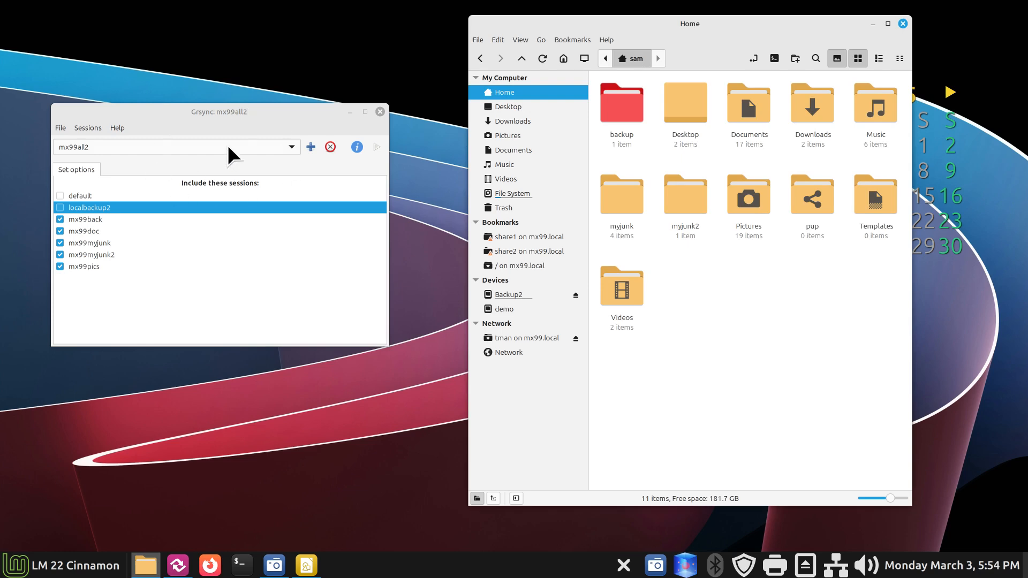
click(380, 111)
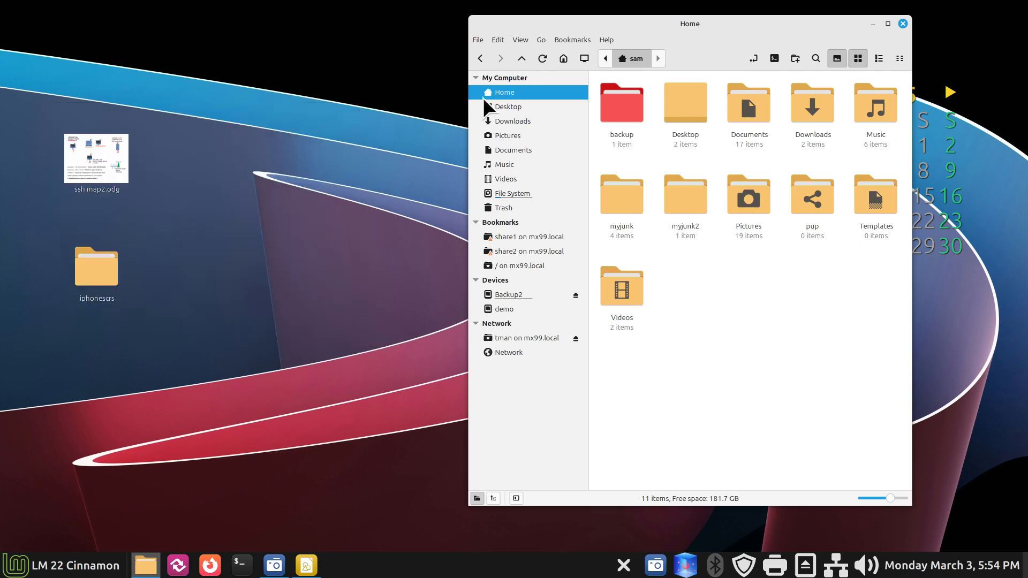
click(574, 337)
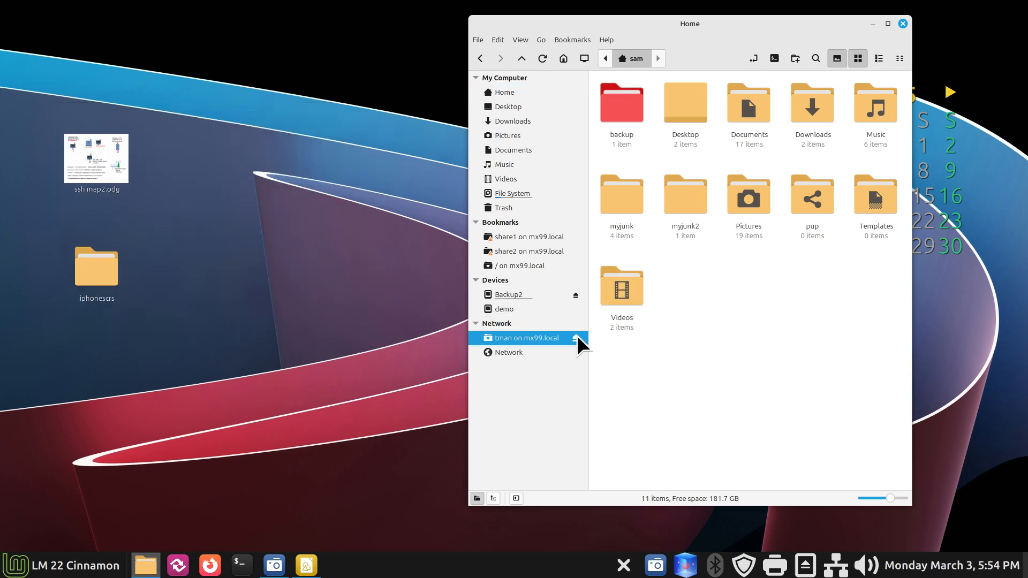
click(576, 295)
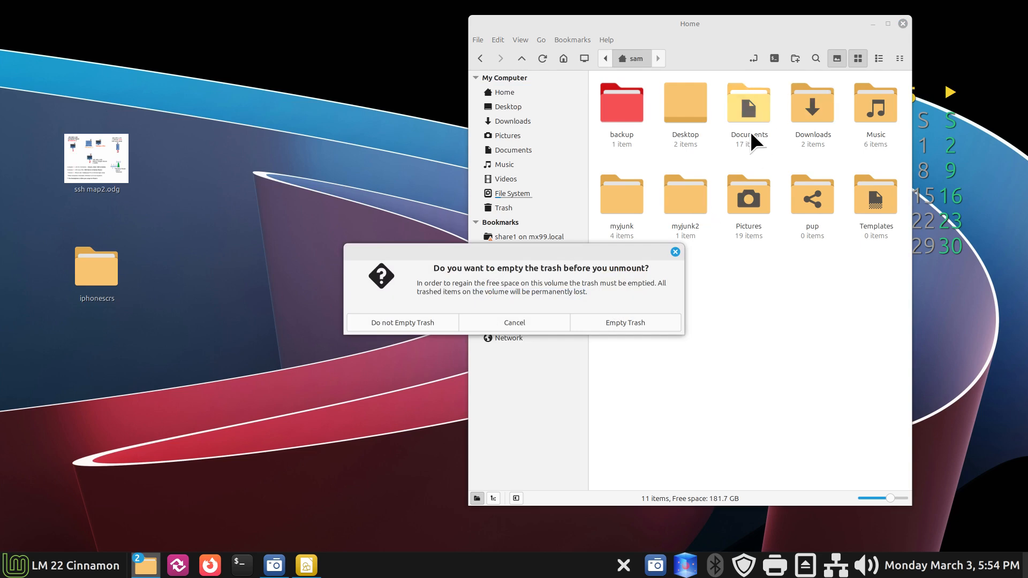
click(619, 319)
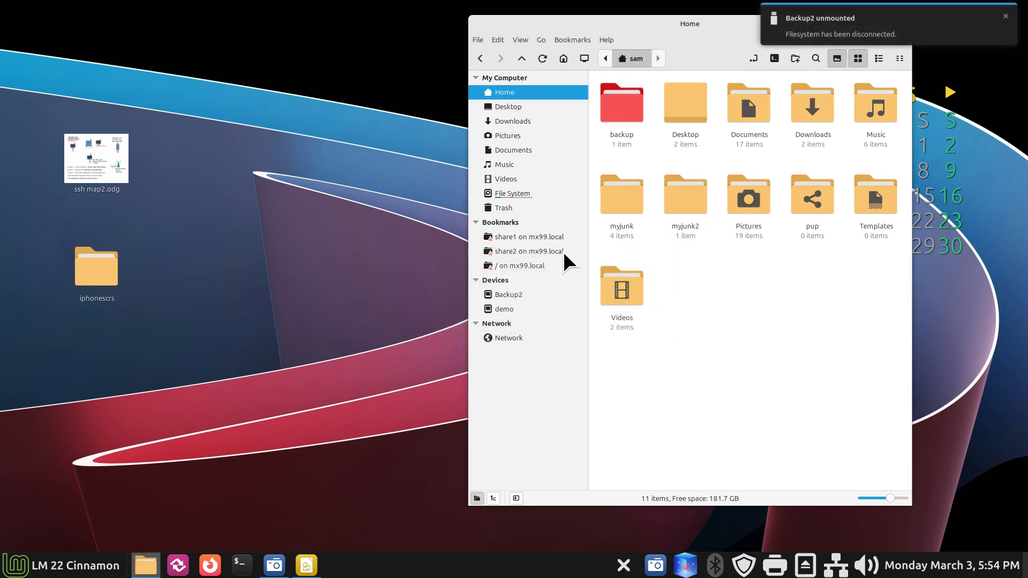
Step: Open the home folder on the '/ on mx99.local' share
drag(657, 30, 422, 24)
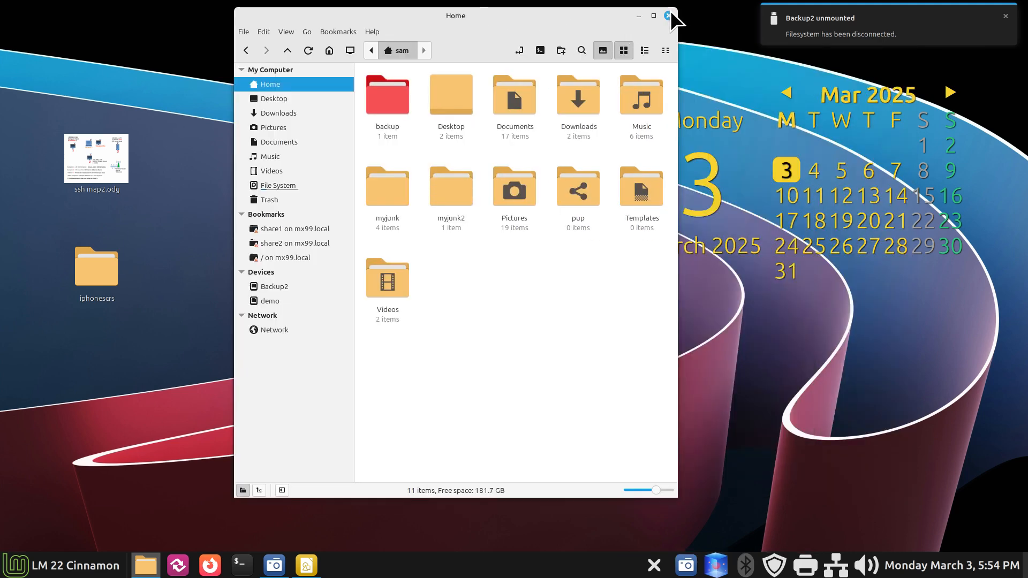
click(294, 256)
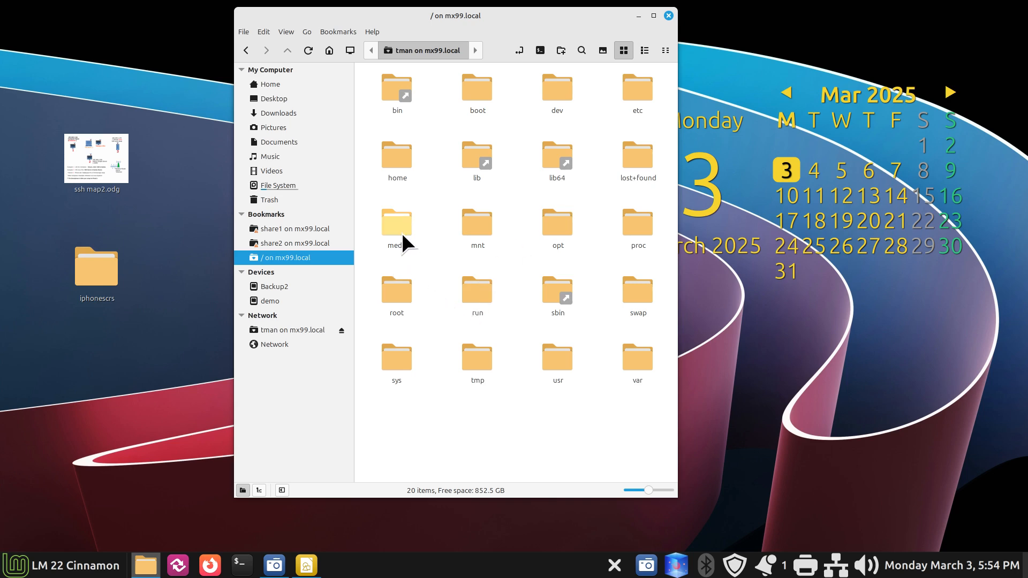
double_click(391, 154)
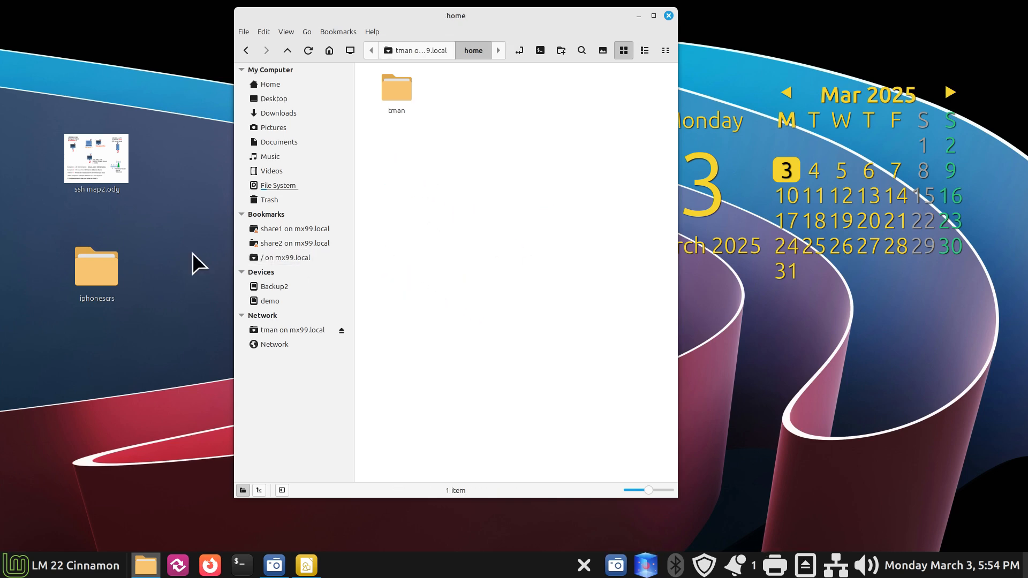
click(306, 565)
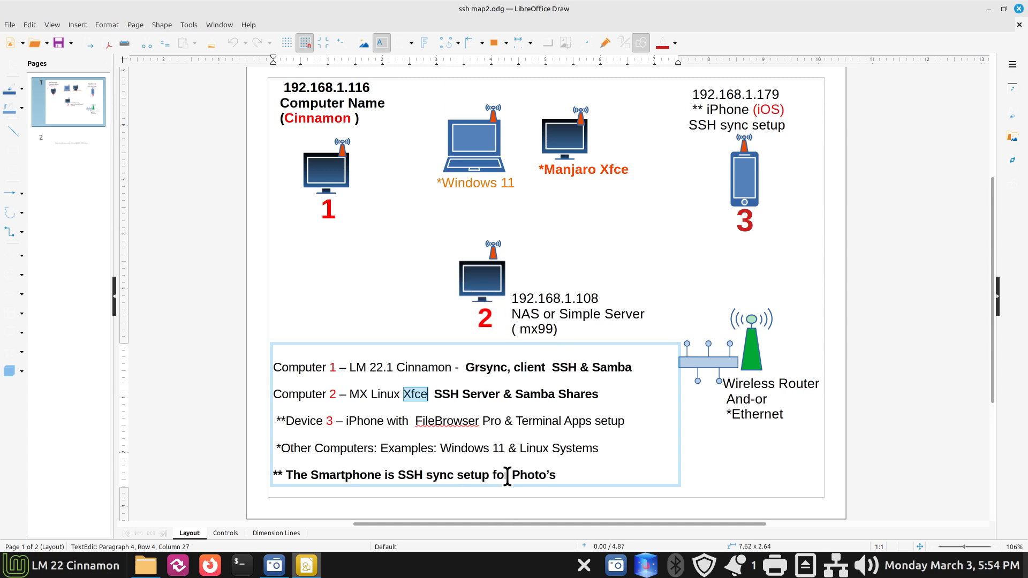
Step: Select the word 'Photo's' in the SSH diagram, then close ssh map2.odg
drag(510, 475, 578, 474)
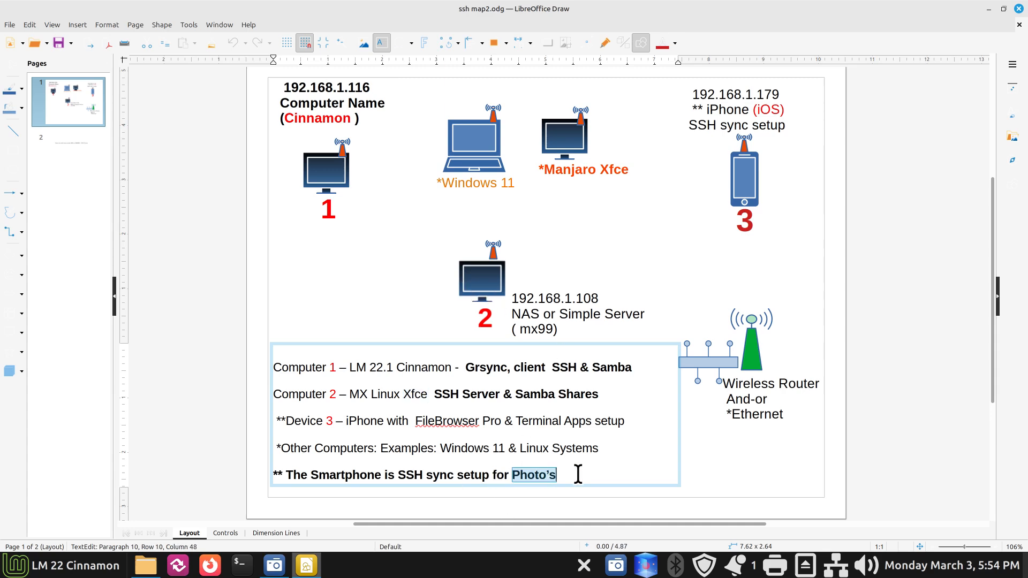
click(1019, 8)
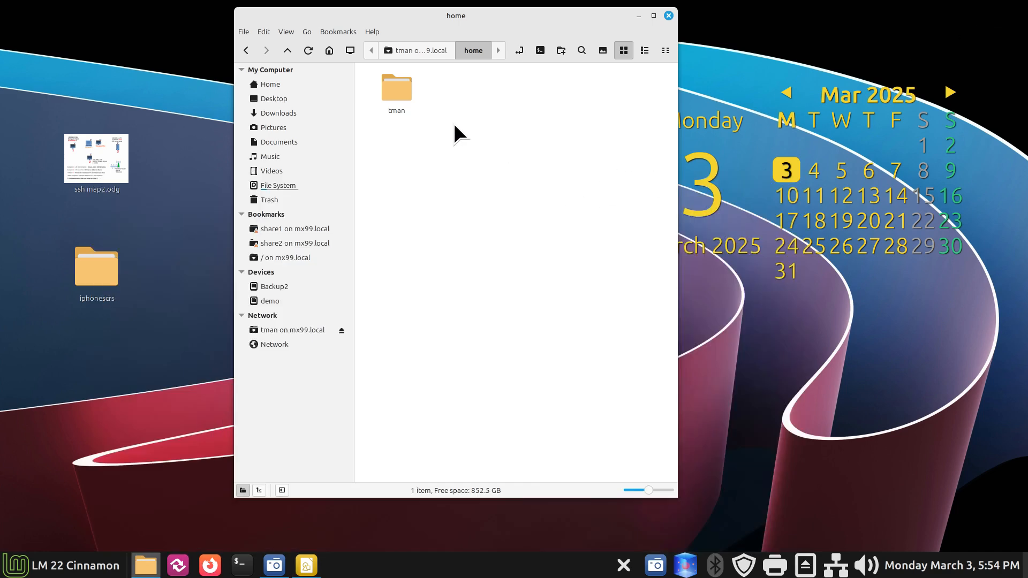
Step: Open tman and check iphone2's properties: 19.0 GB across 6,277 items
double_click(405, 88)
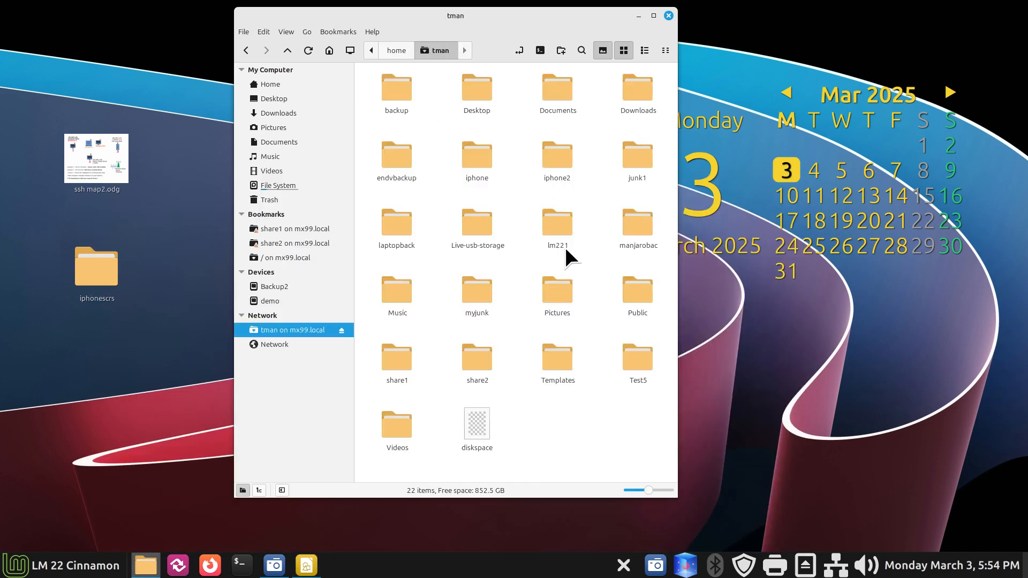
right_click(548, 156)
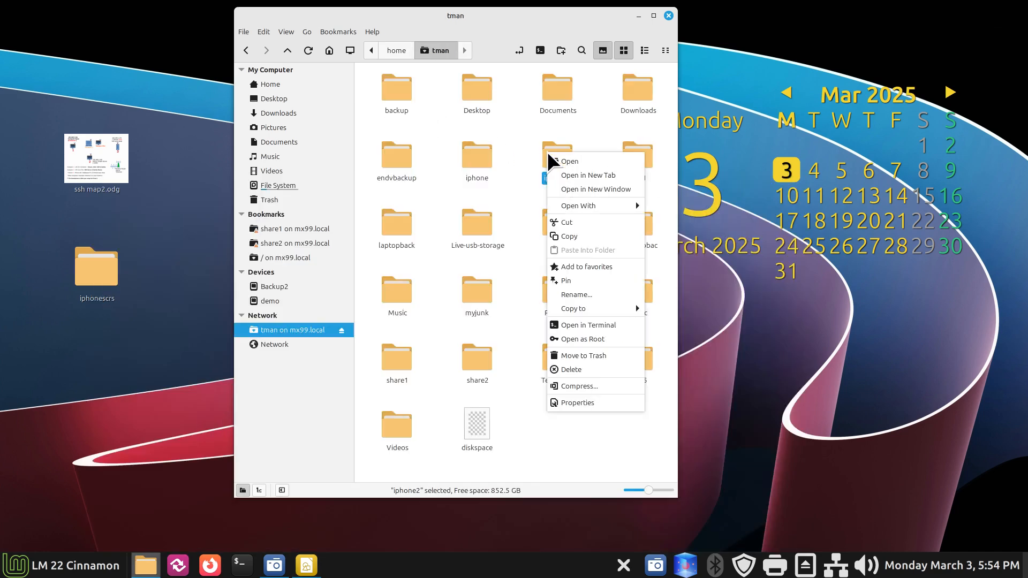
click(578, 402)
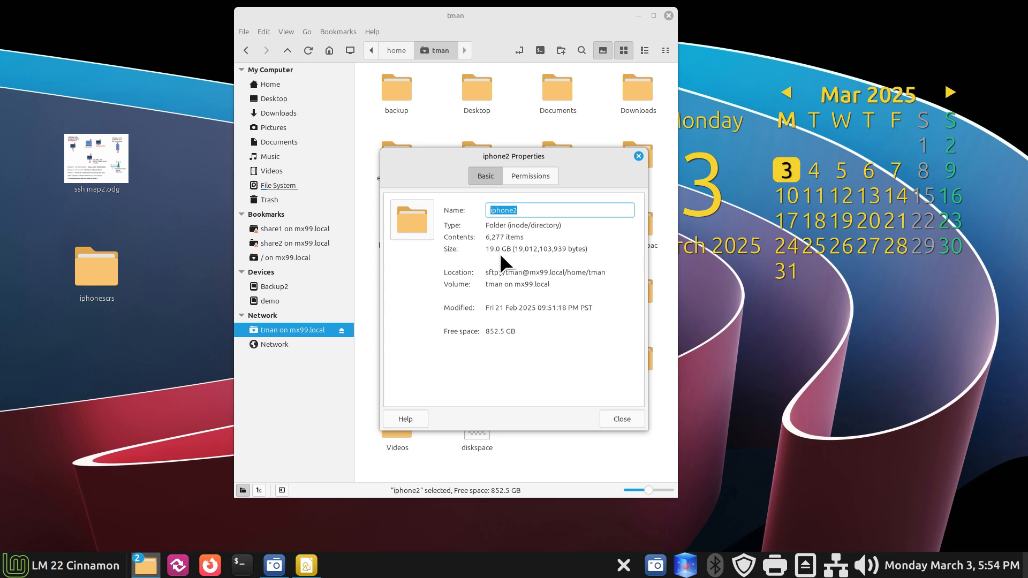
drag(485, 249, 511, 247)
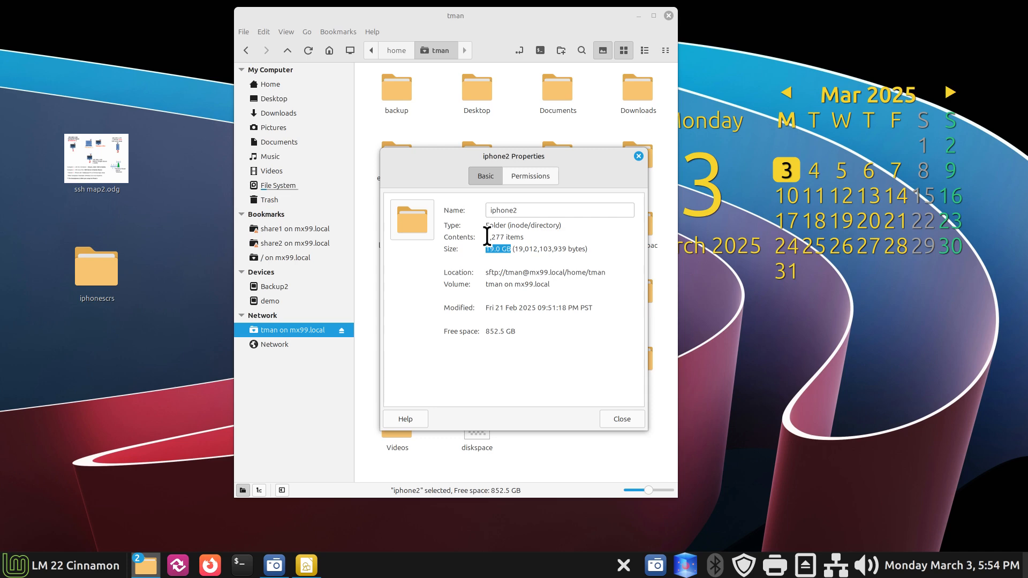
drag(485, 237, 568, 237)
click(639, 156)
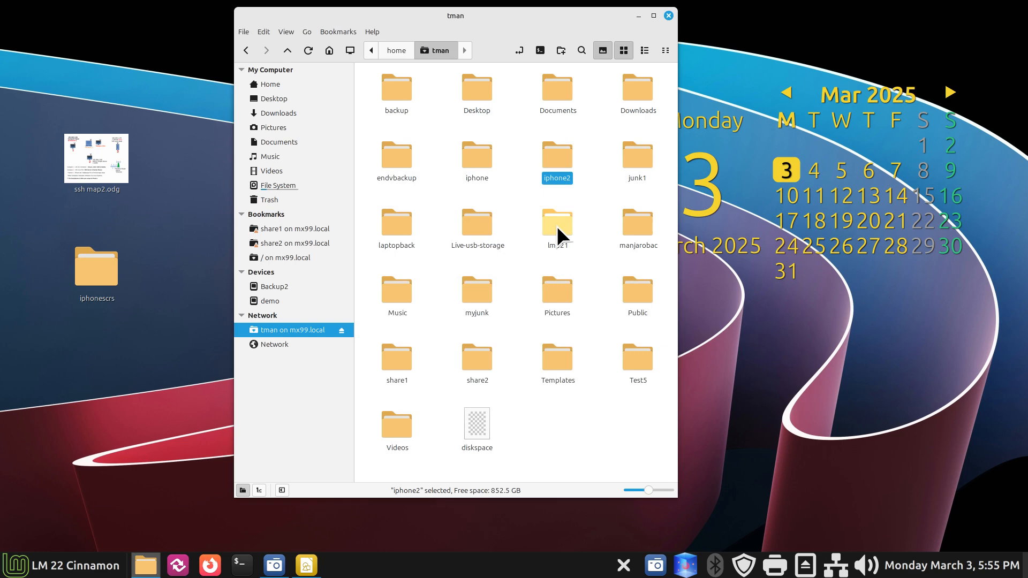
Step: Check the iphone folder's properties: 1,843 items totalling 8.7 GB
click(478, 156)
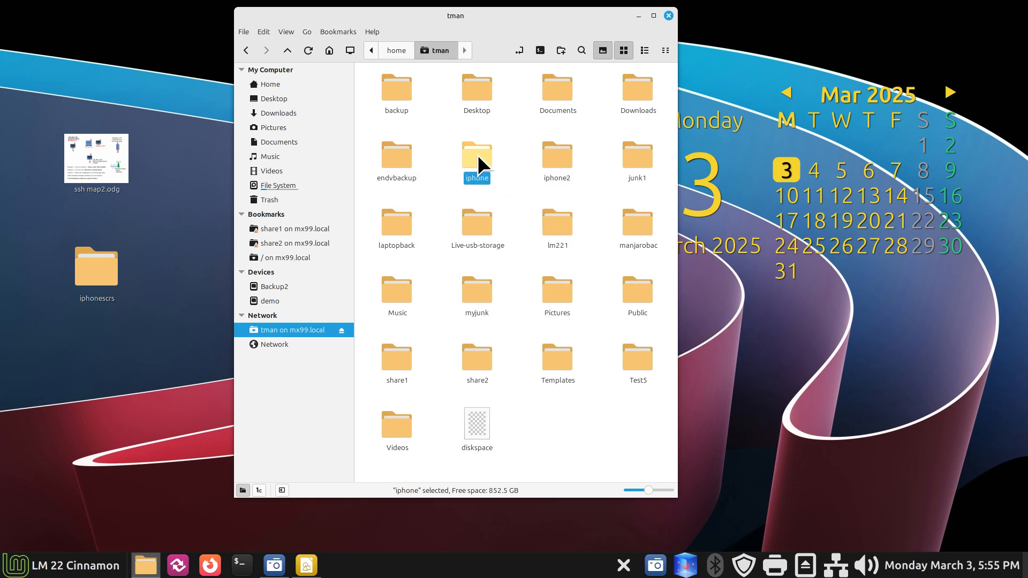
right_click(477, 155)
click(509, 406)
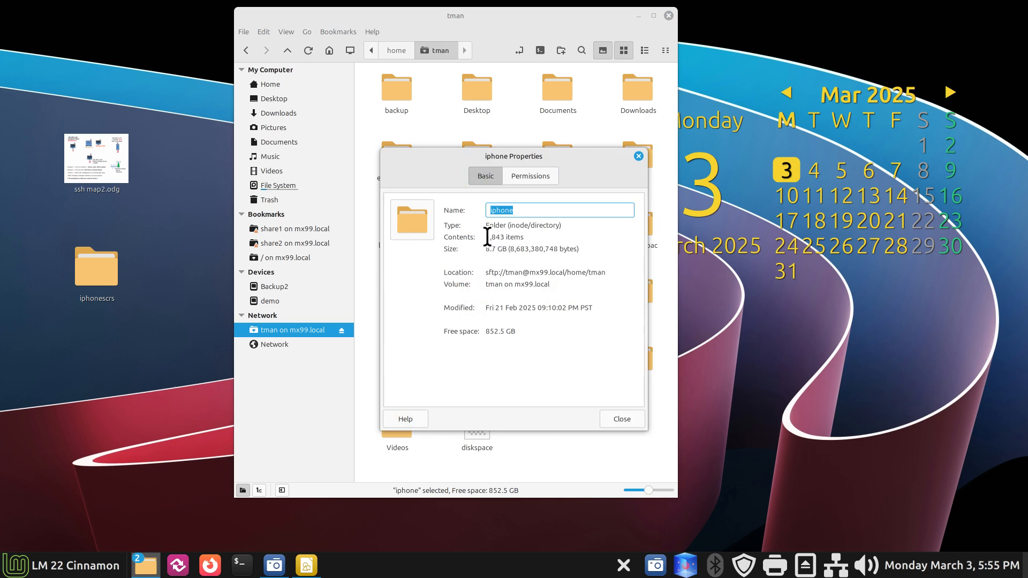
drag(486, 237, 565, 249)
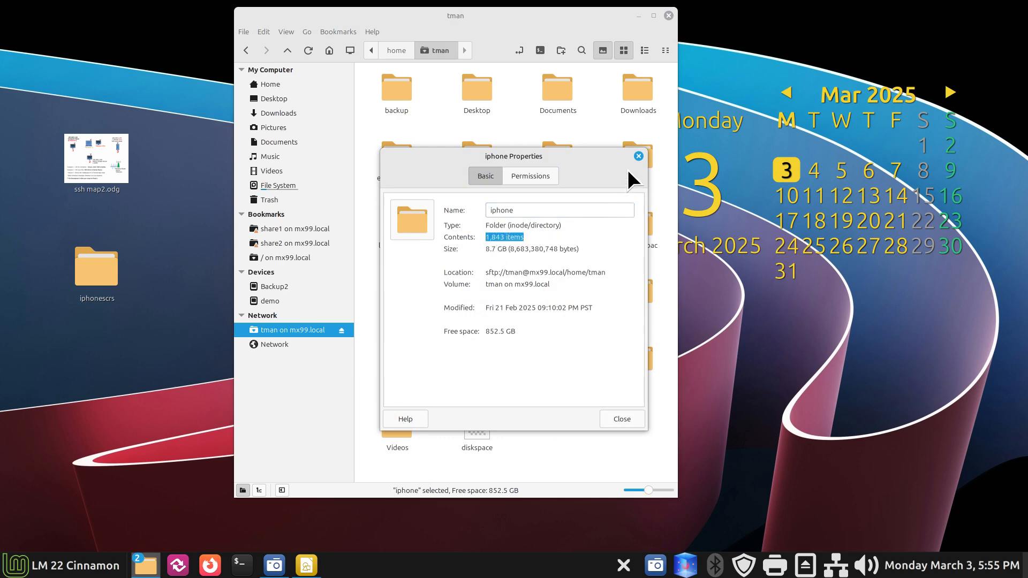
click(638, 157)
drag(555, 20, 749, 16)
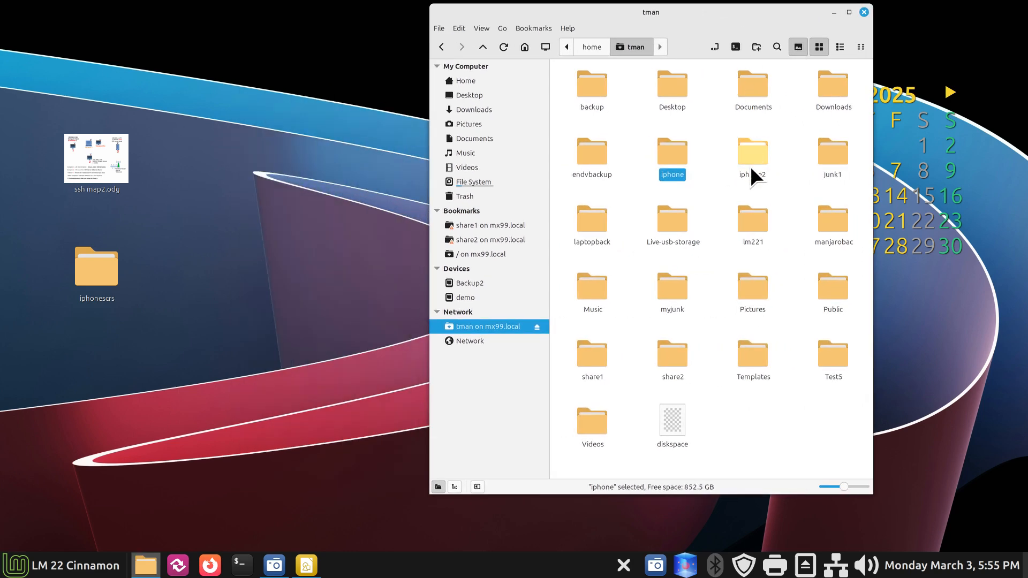
Step: Copy IMG_3517.JPG from iphone/All Photos onto the desktop and view it
double_click(666, 155)
double_click(597, 83)
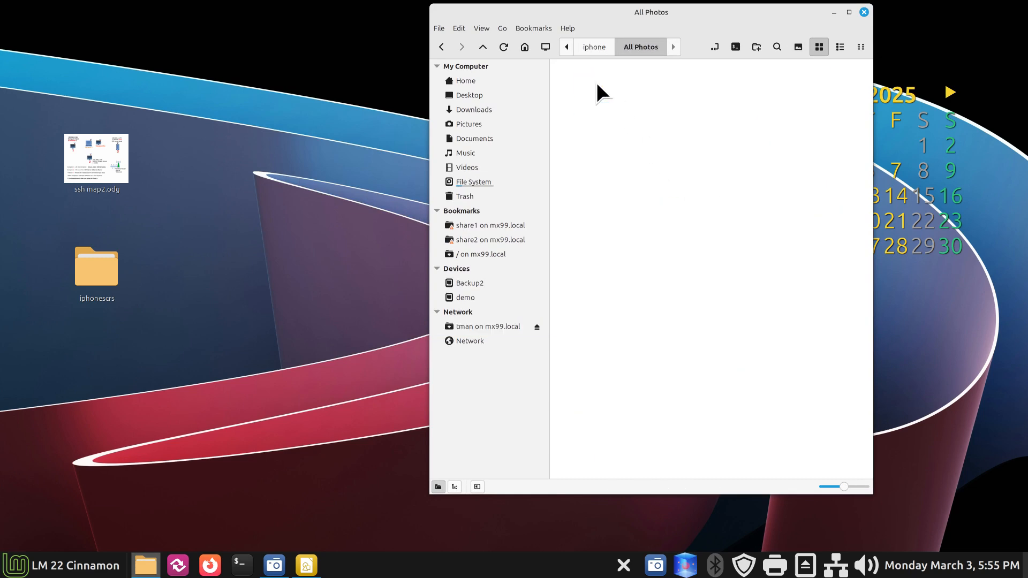
drag(597, 85, 244, 172)
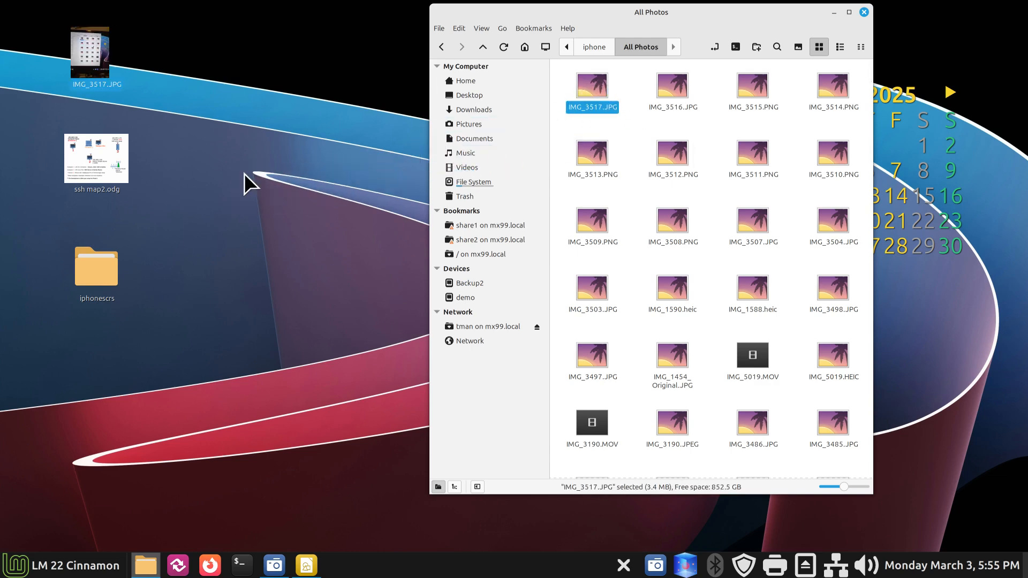
double_click(88, 44)
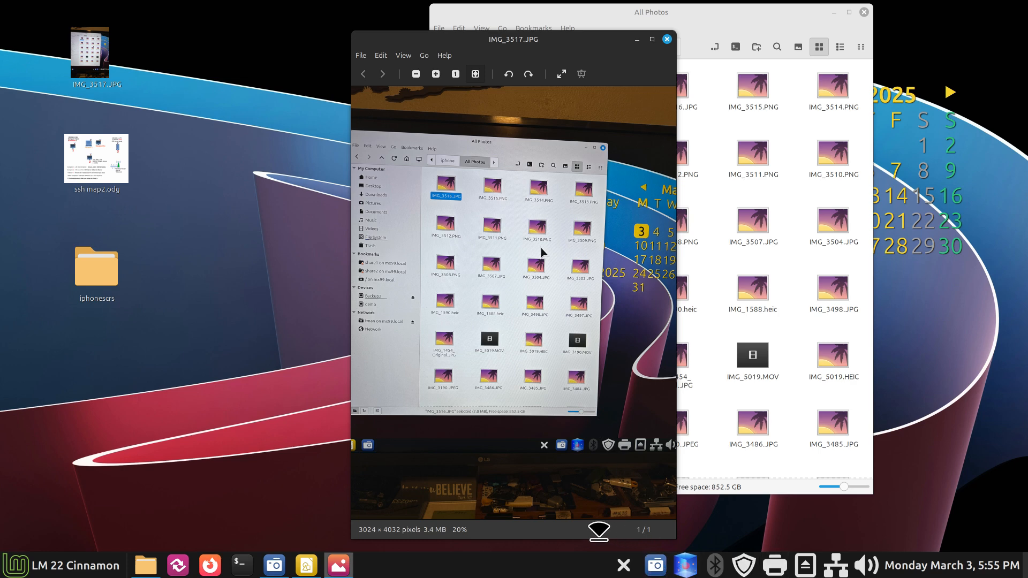
click(667, 39)
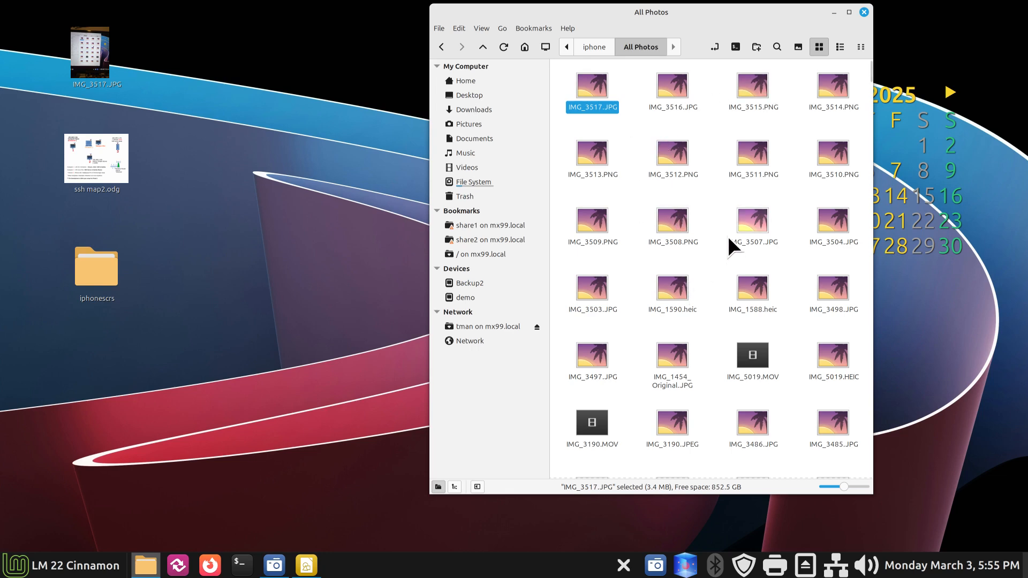
click(633, 117)
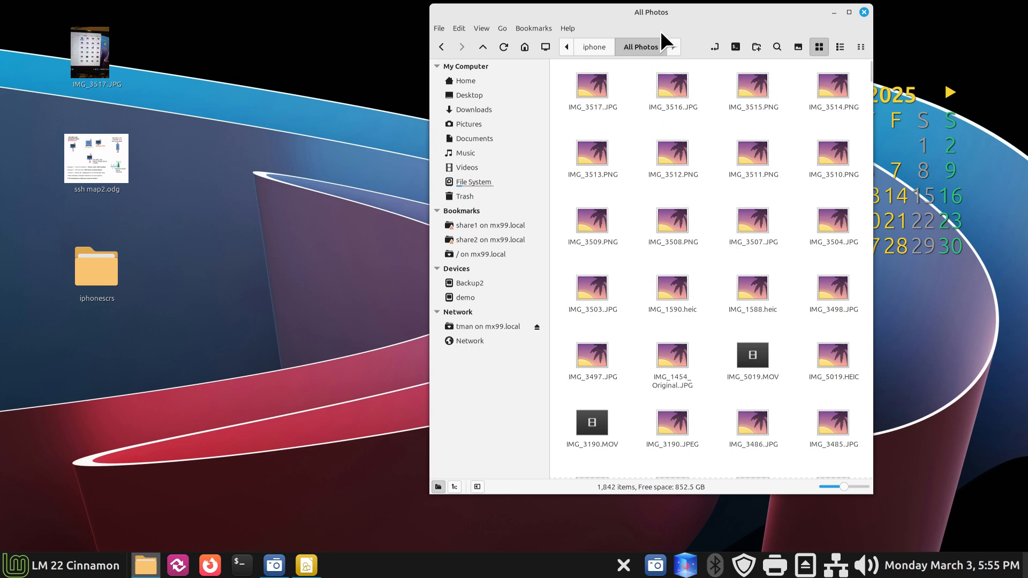
click(832, 10)
Step: Open the desktop iphonescrs folder, reopen then minimize ssh map2.odg, and view IMG_3511.PNG
double_click(106, 270)
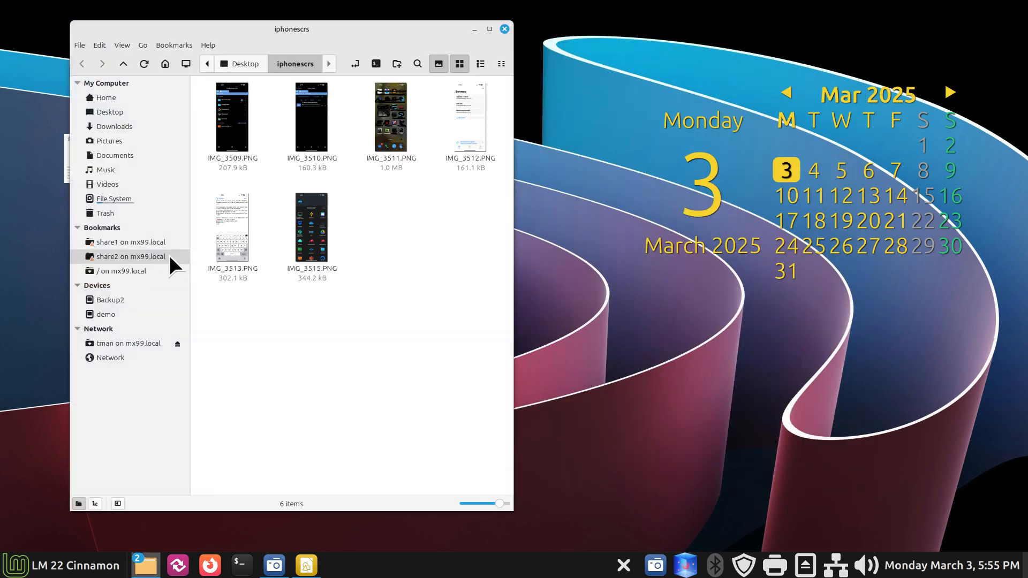
drag(377, 28, 681, 28)
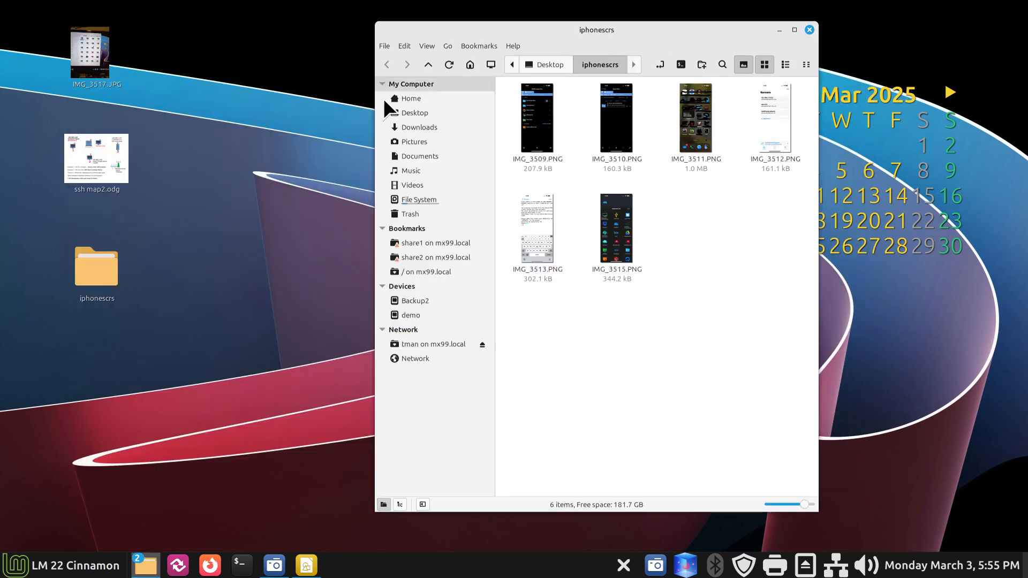
double_click(117, 158)
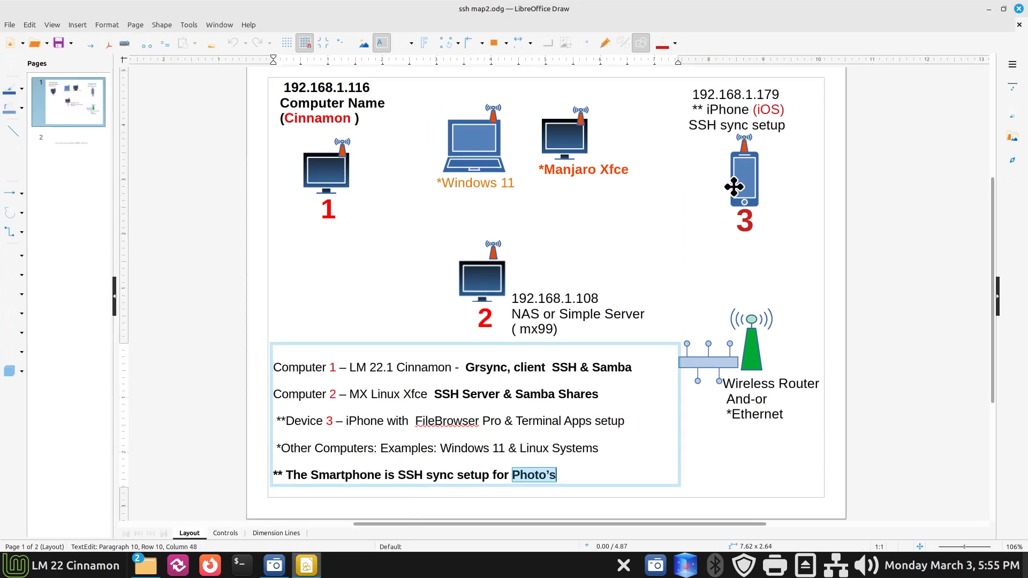
click(677, 216)
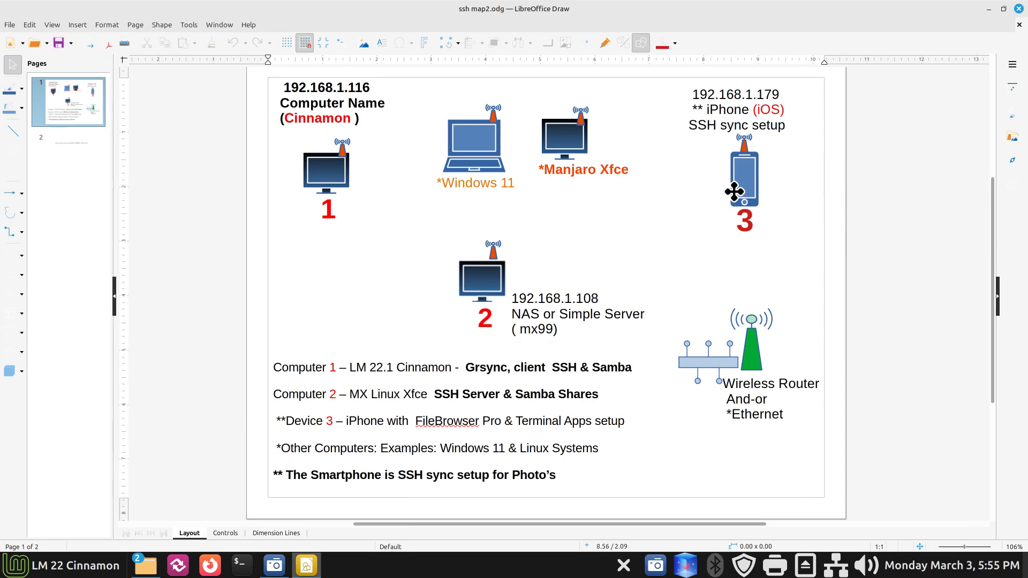
click(988, 9)
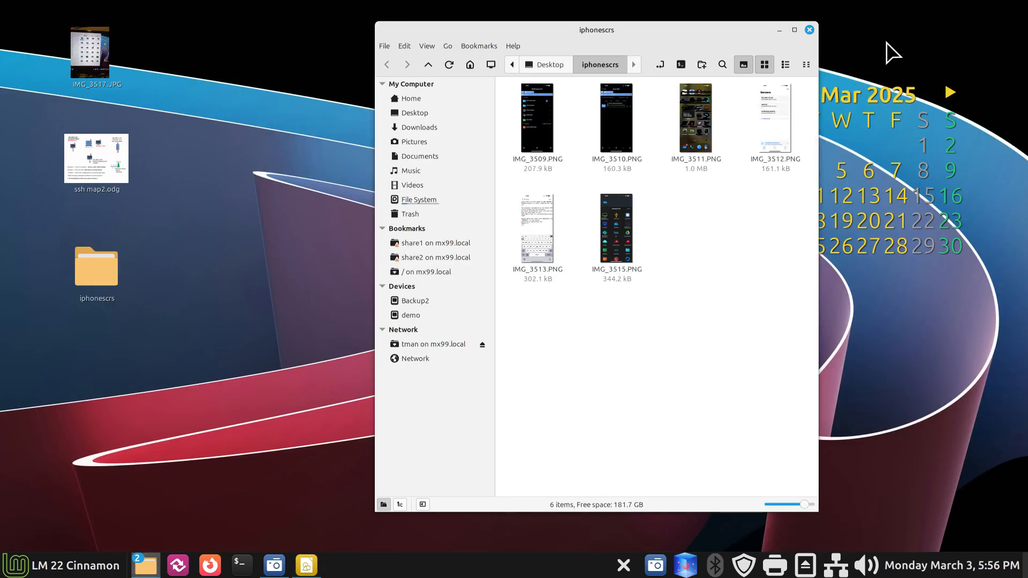
double_click(699, 114)
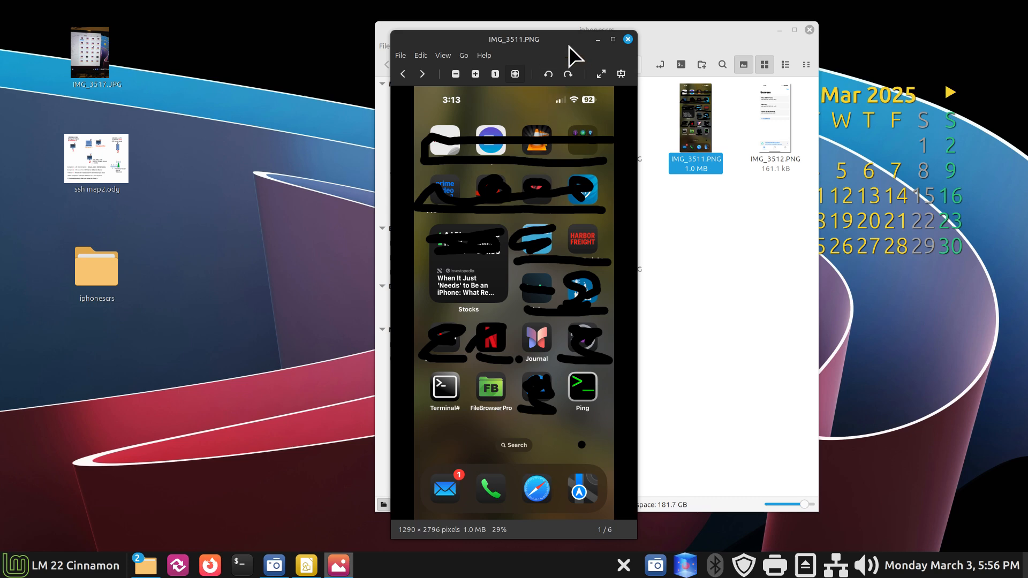
Step: Review the IMG_3511, IMG_3515 and IMG_3509 screenshots in turn, closing the viewer each time
drag(562, 40, 236, 33)
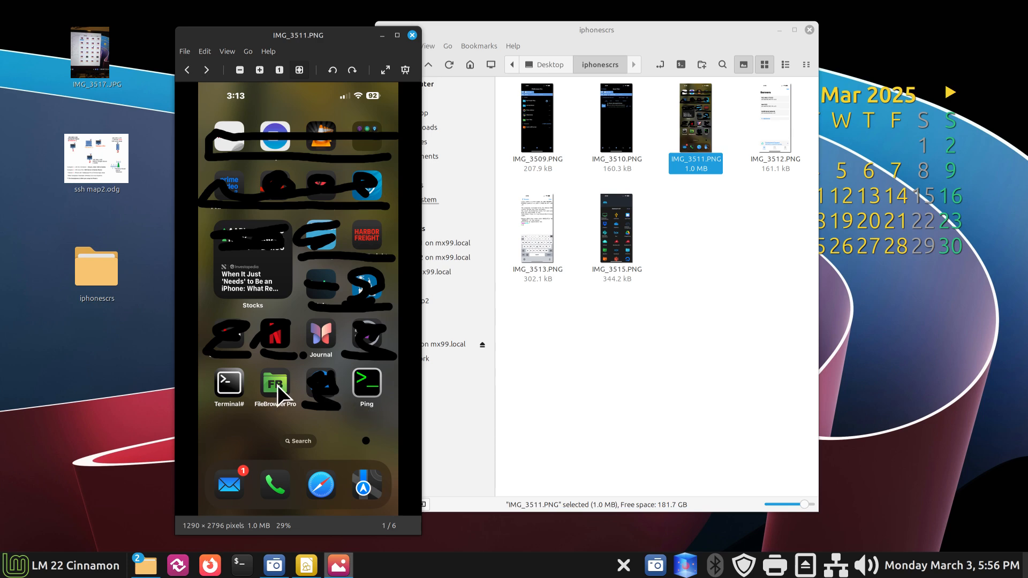
click(415, 35)
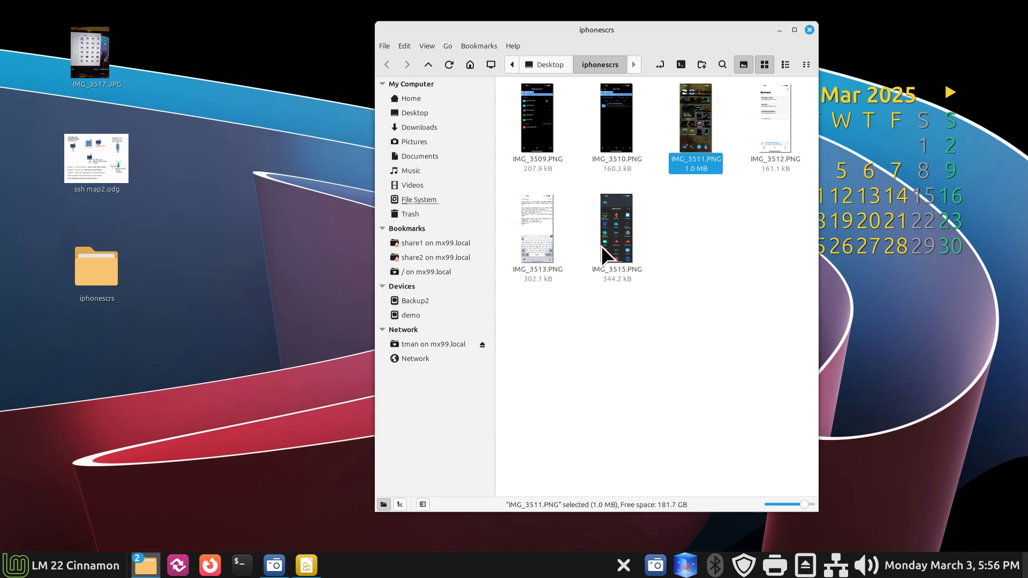
click(619, 230)
double_click(619, 230)
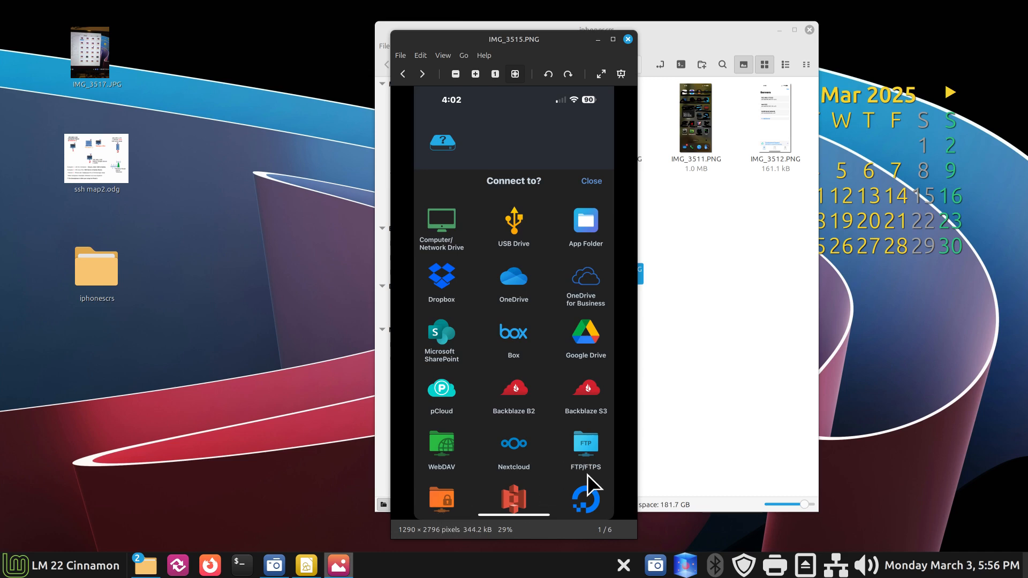
click(628, 39)
double_click(535, 119)
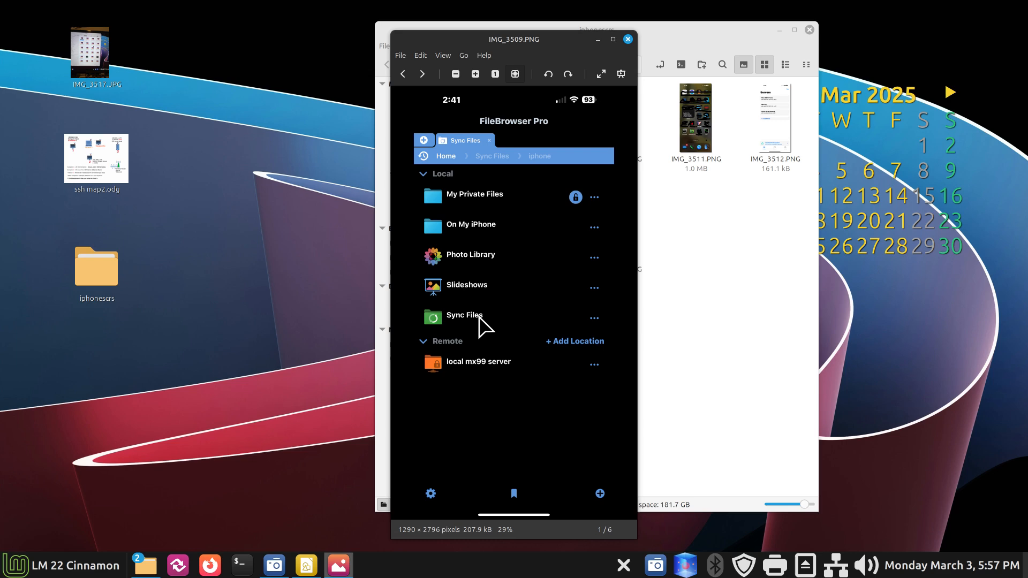
click(628, 39)
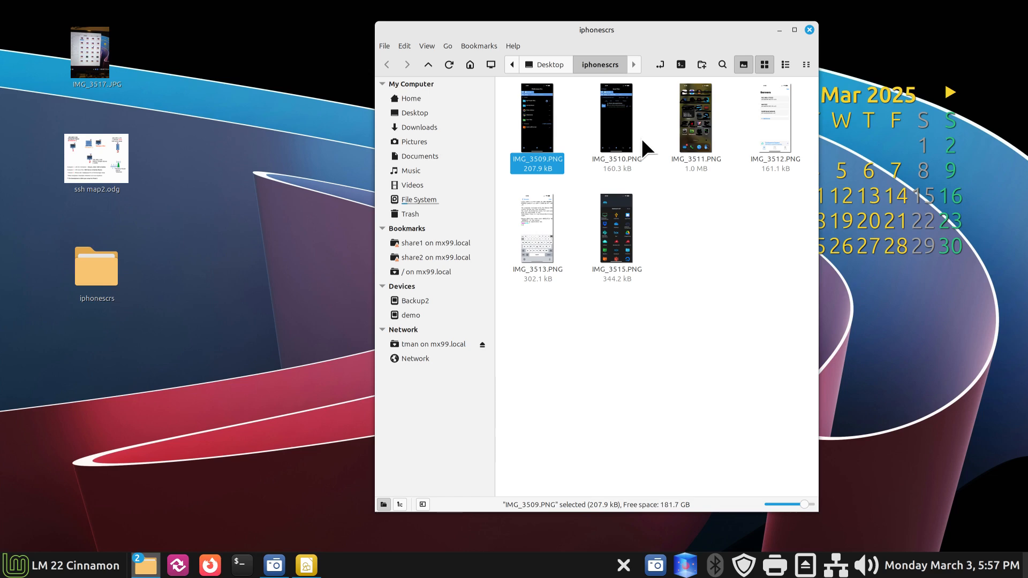
Step: View the IMG_3510 and IMG_3511 screenshots, reopening IMG_3511 for a second look
click(622, 121)
double_click(621, 121)
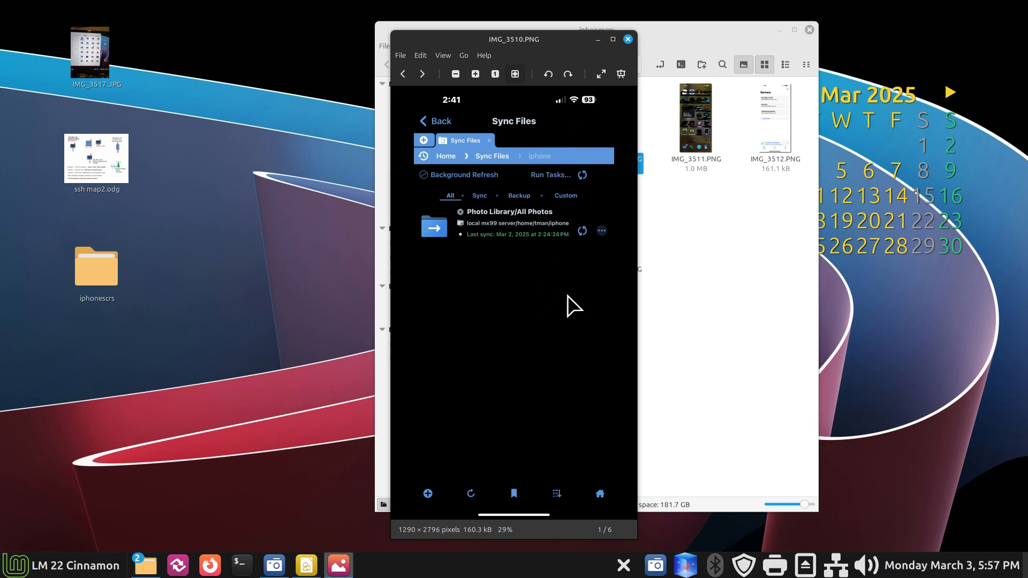
click(627, 38)
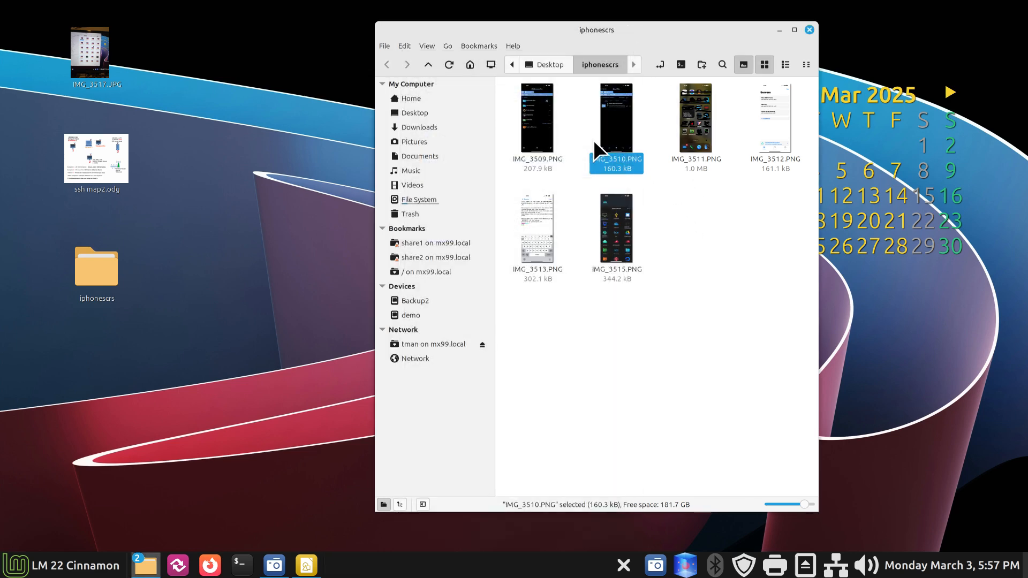
double_click(699, 125)
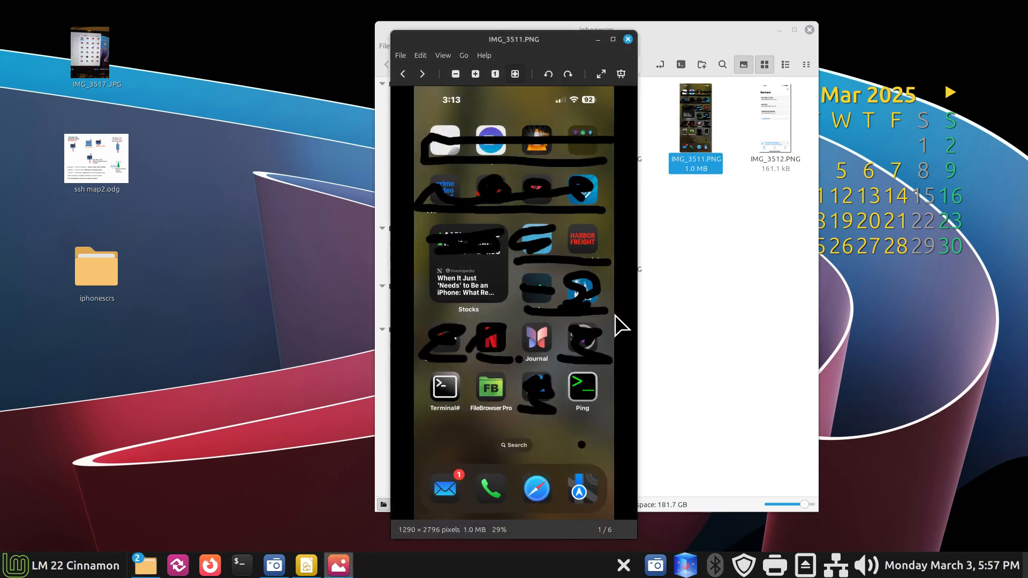
click(627, 39)
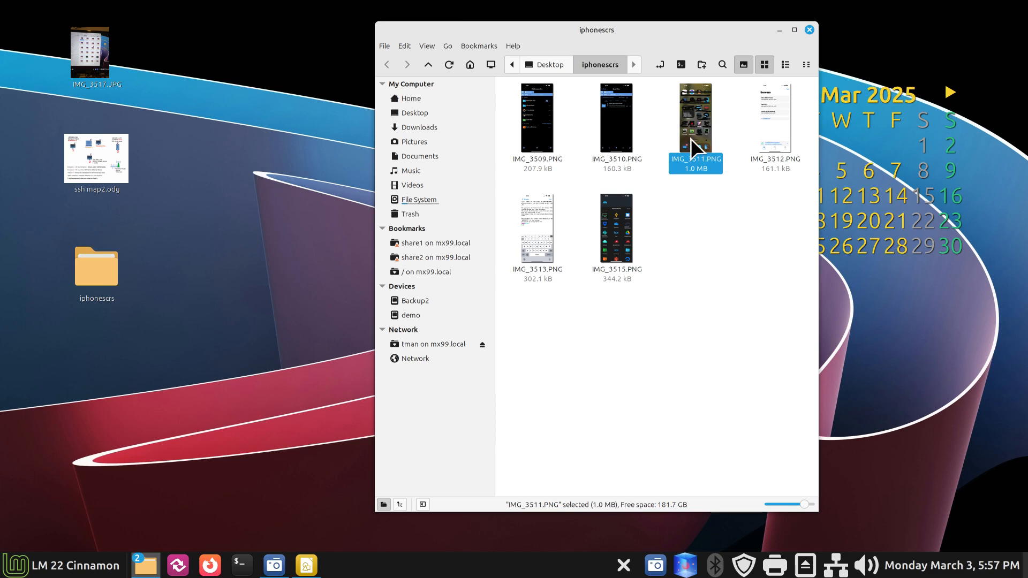
double_click(690, 120)
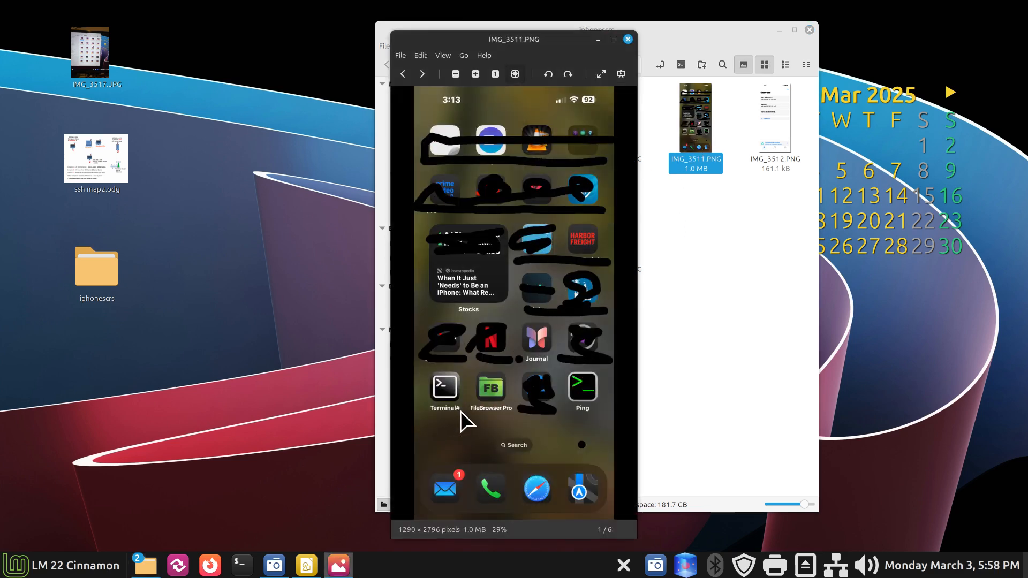
click(628, 39)
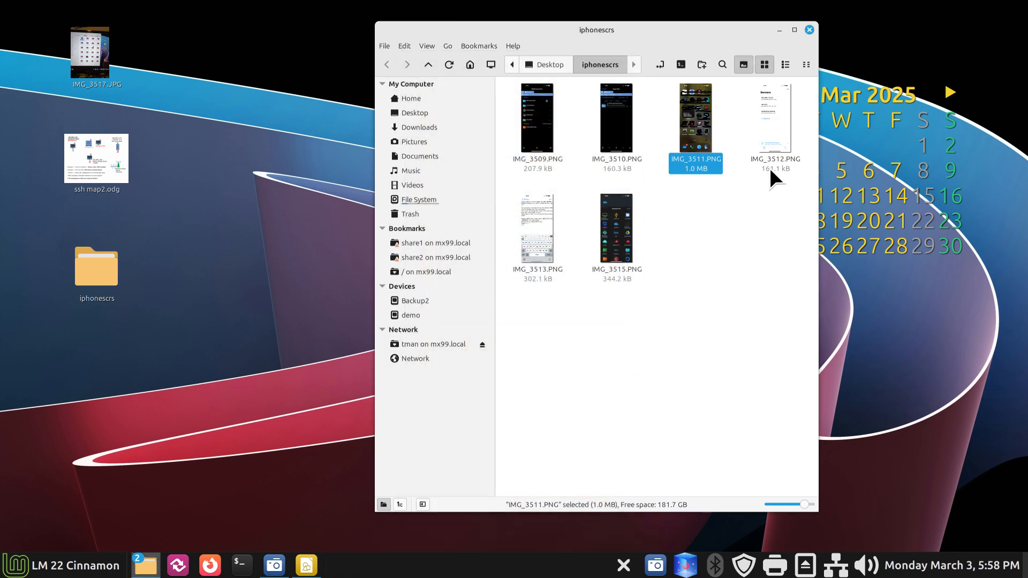
Step: View IMG_3512, then open IMG_3513 showing the iPhone terminal logged into mx99
double_click(779, 104)
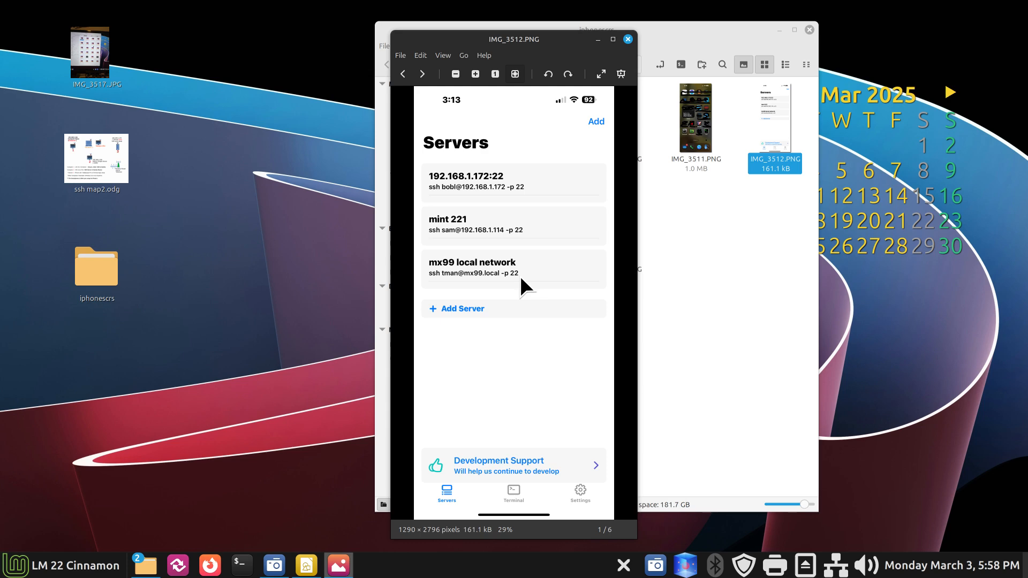
click(628, 39)
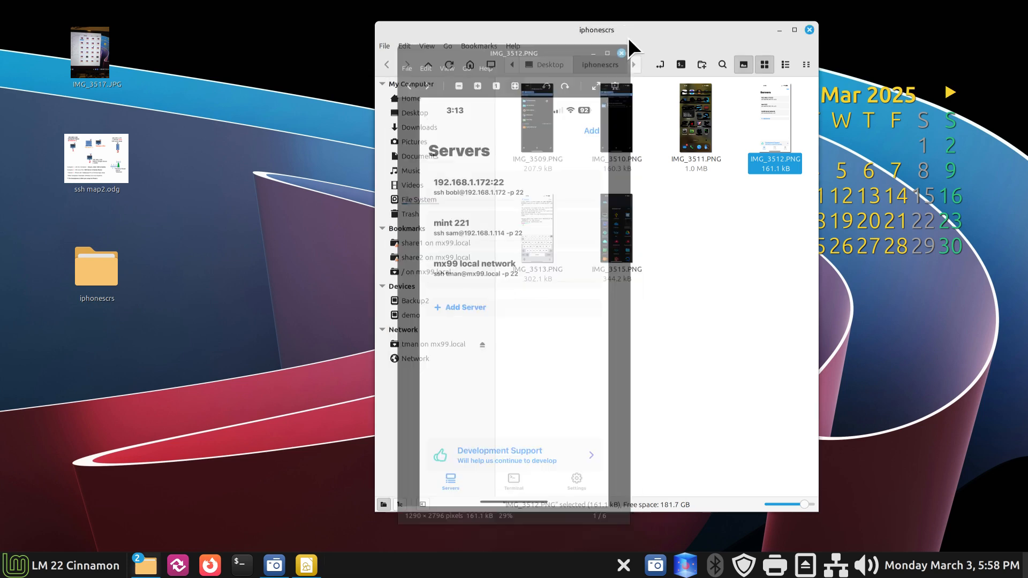
click(535, 241)
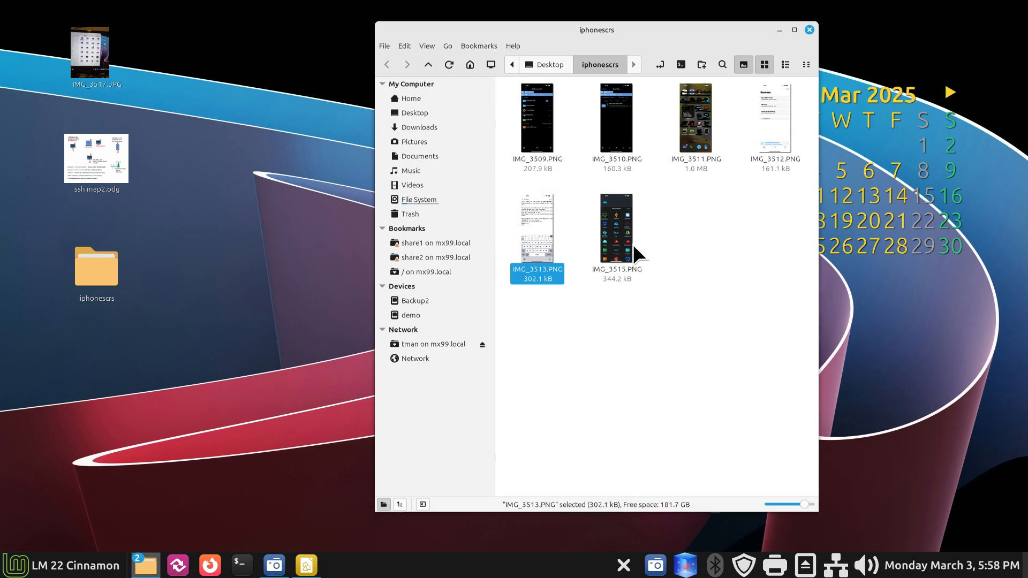
double_click(535, 216)
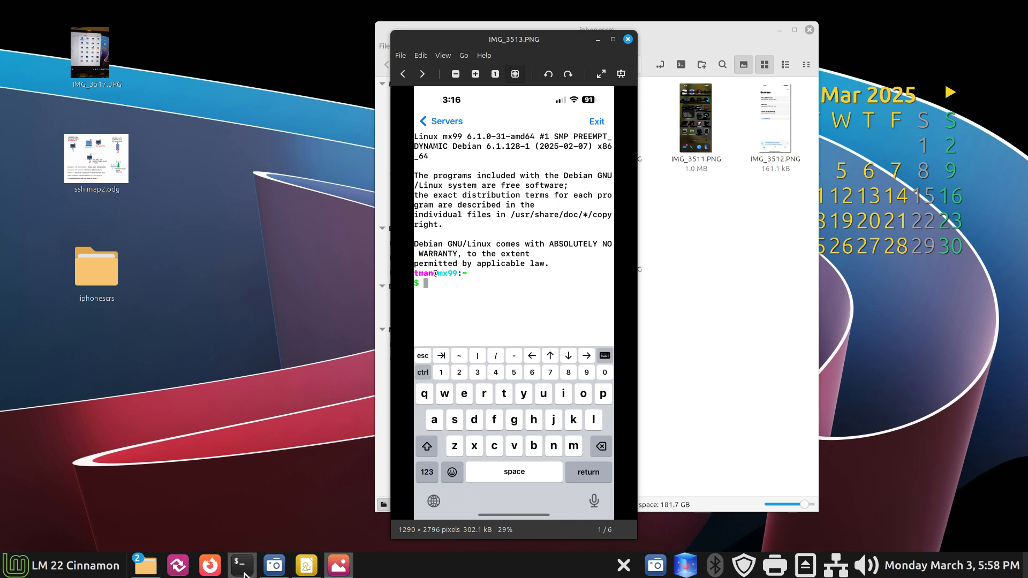
Step: Run ssh to the user's account on mx99.local from the new terminal
drag(252, 26, 749, 235)
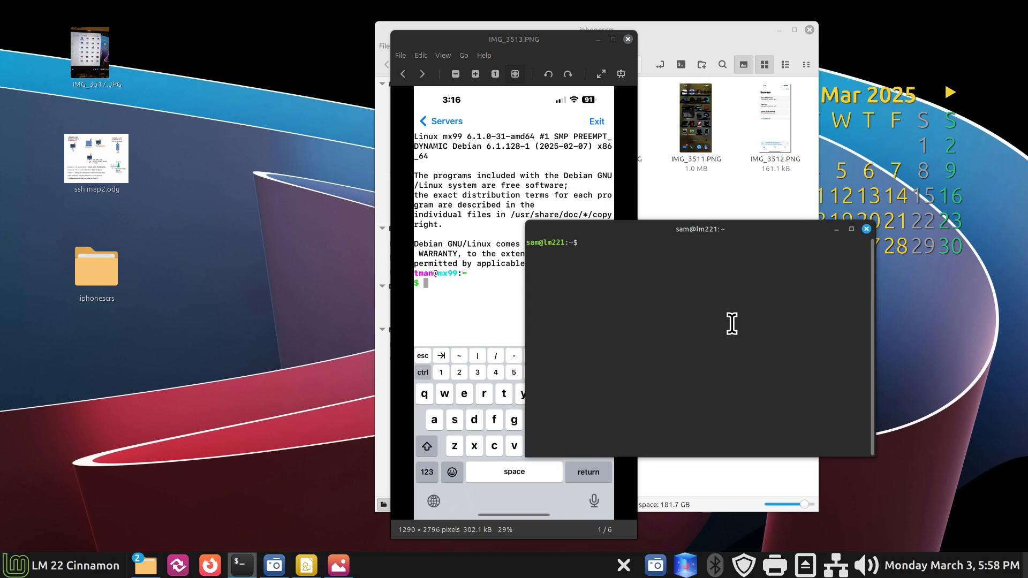
text(ssh tman@mx.)
key(BackSpace)
text(99.locoal)
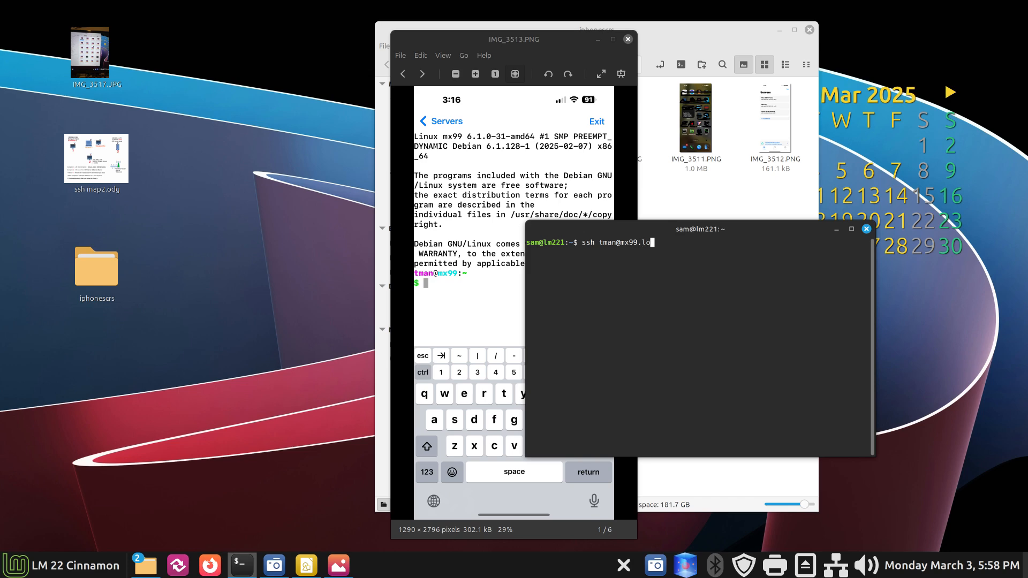
key(BackSpace)
key(BackSpace)
key(BackSpace)
text(al)
key(Return)
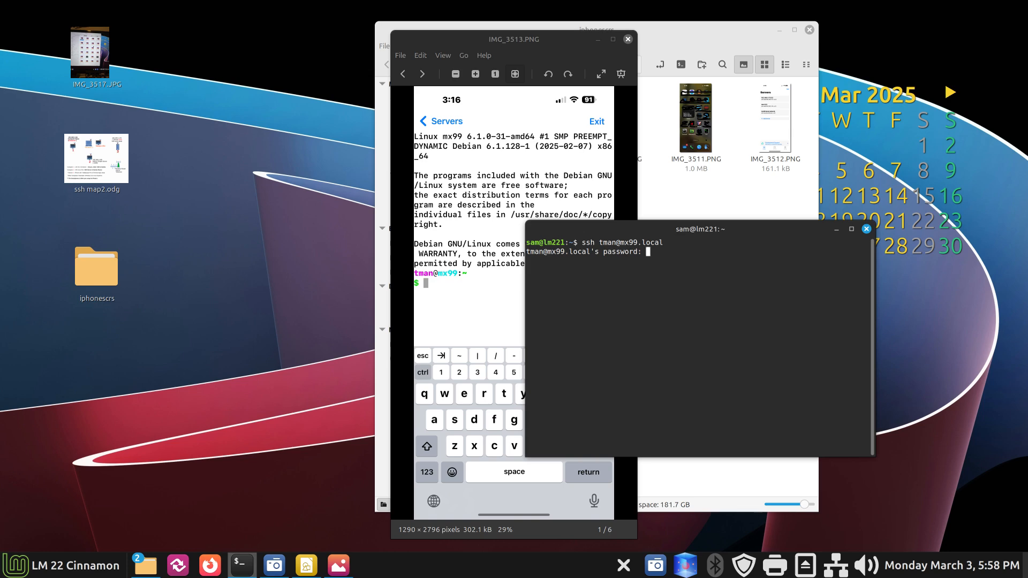
Step: Log in to mx99 on the second password attempt, close the IMG_3513 screenshot, then close the terminal
key(Return)
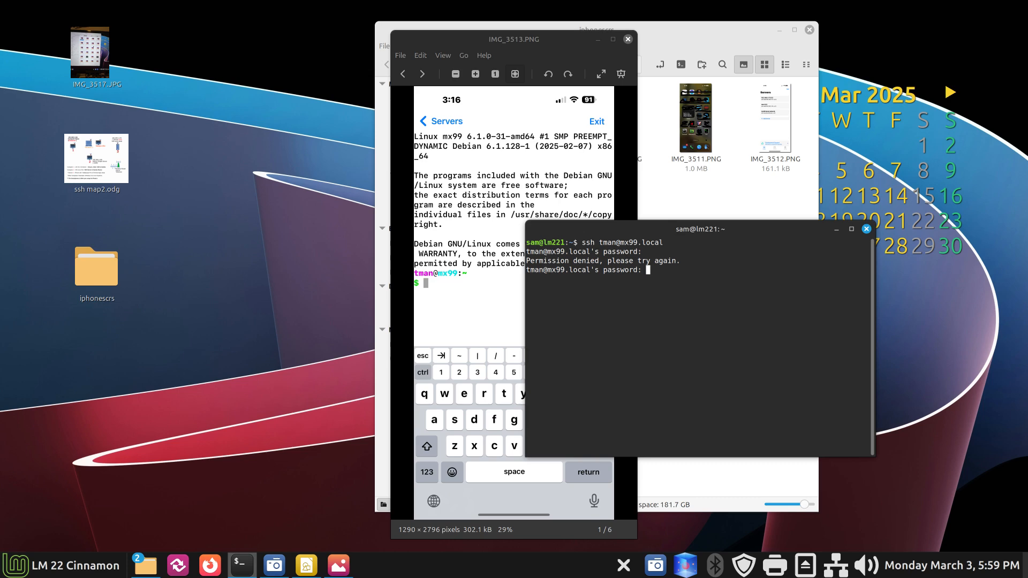
key(Return)
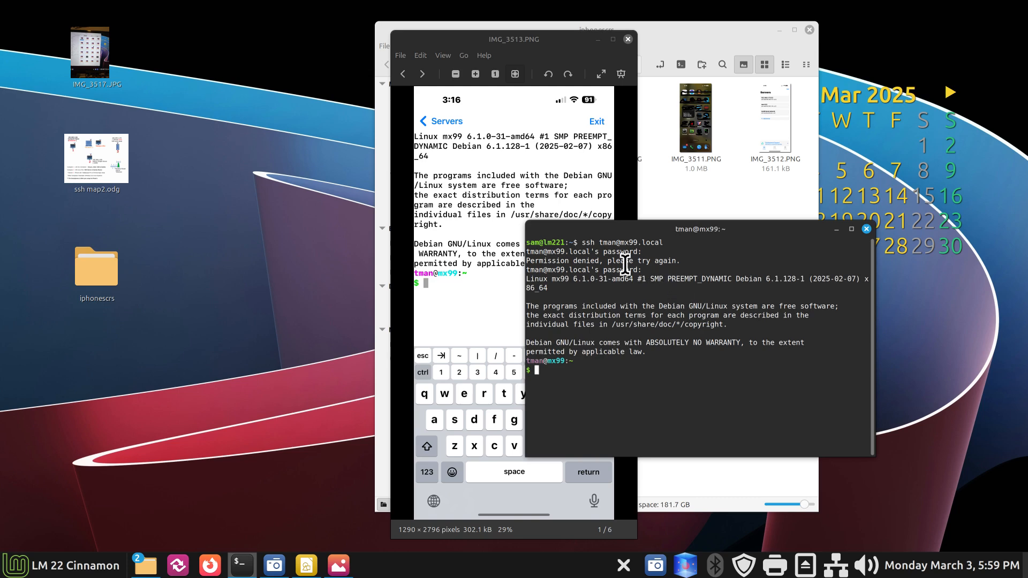
drag(619, 230, 676, 172)
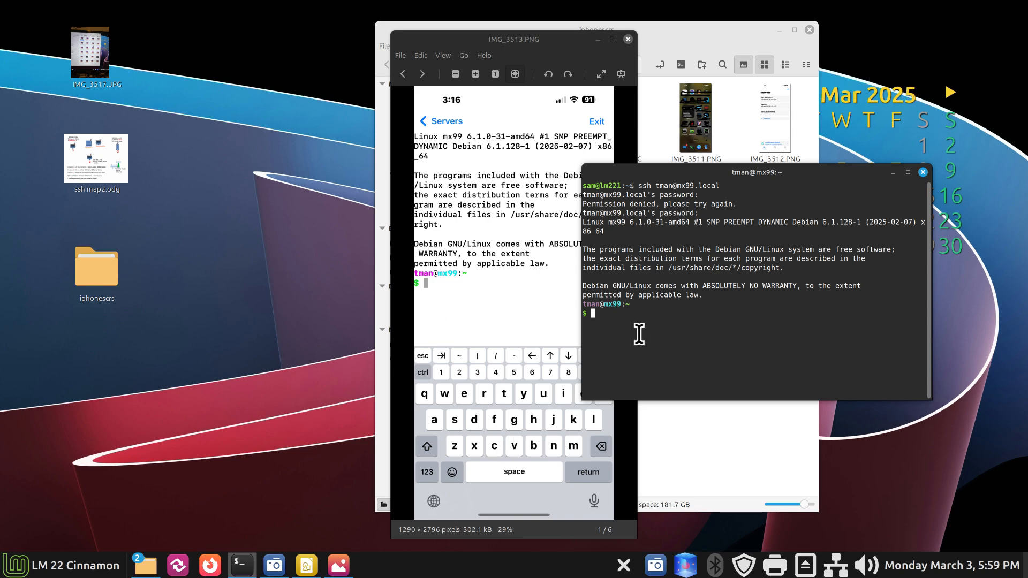
drag(763, 175, 846, 106)
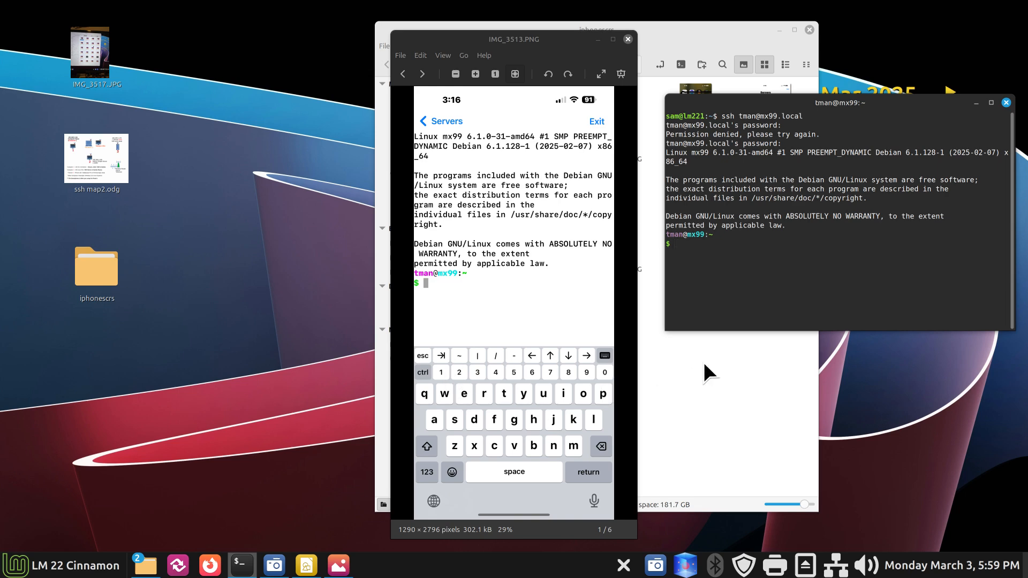
click(627, 39)
drag(910, 104, 558, 188)
click(653, 188)
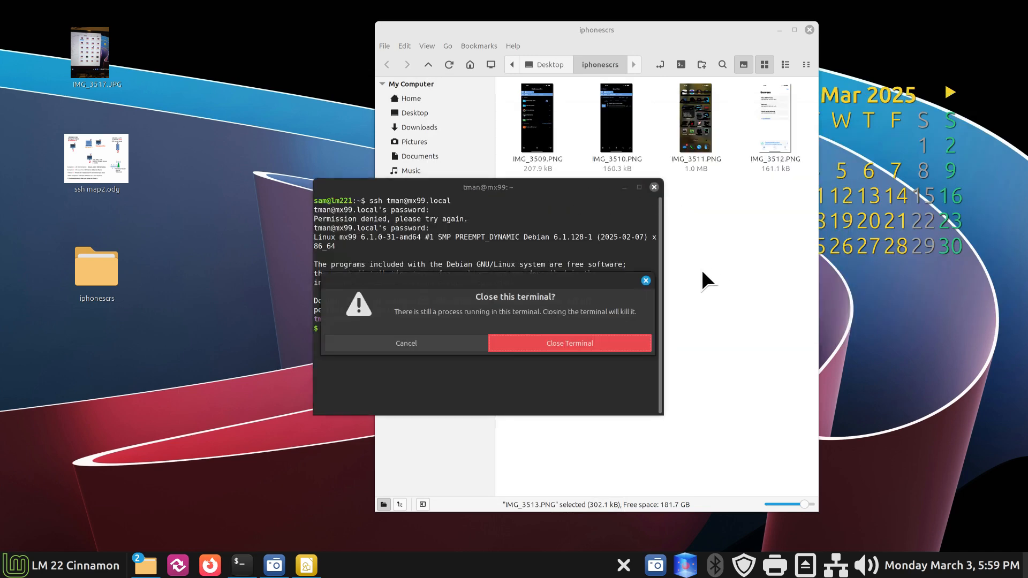
Step: Confirm closing the terminal, close the iphonescrs file manager, and restore ssh map2.odg
click(611, 347)
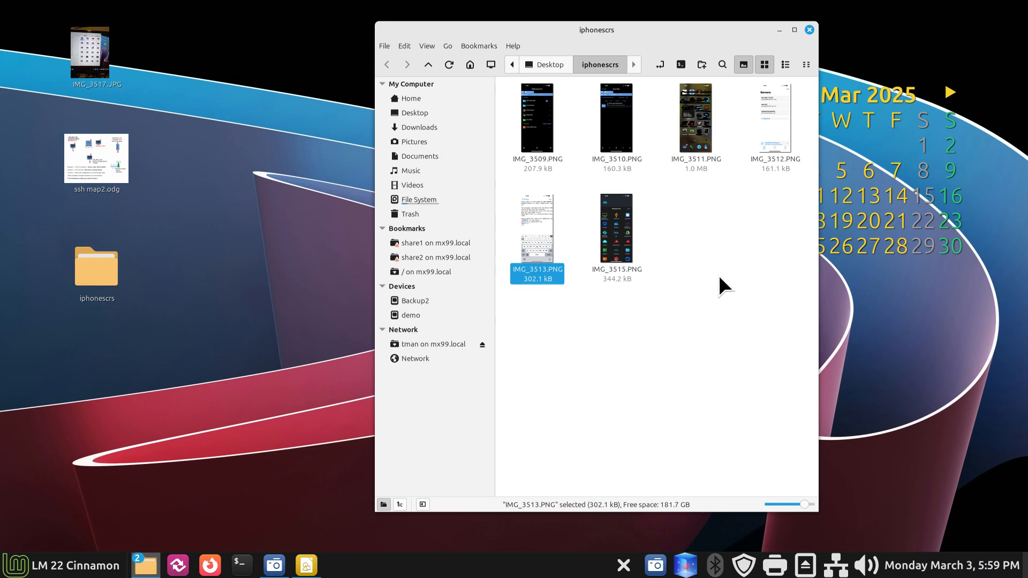
click(806, 29)
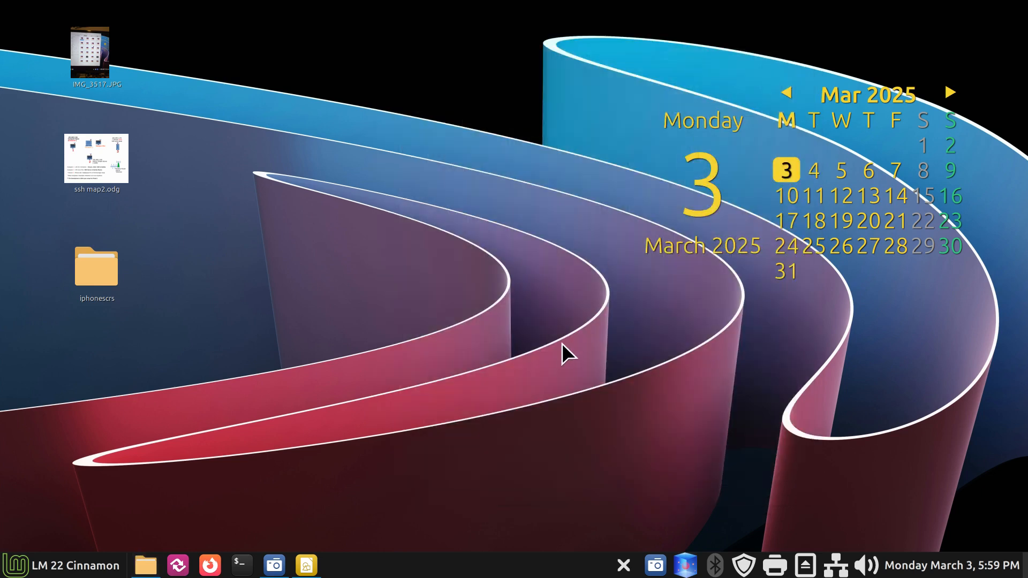
click(306, 565)
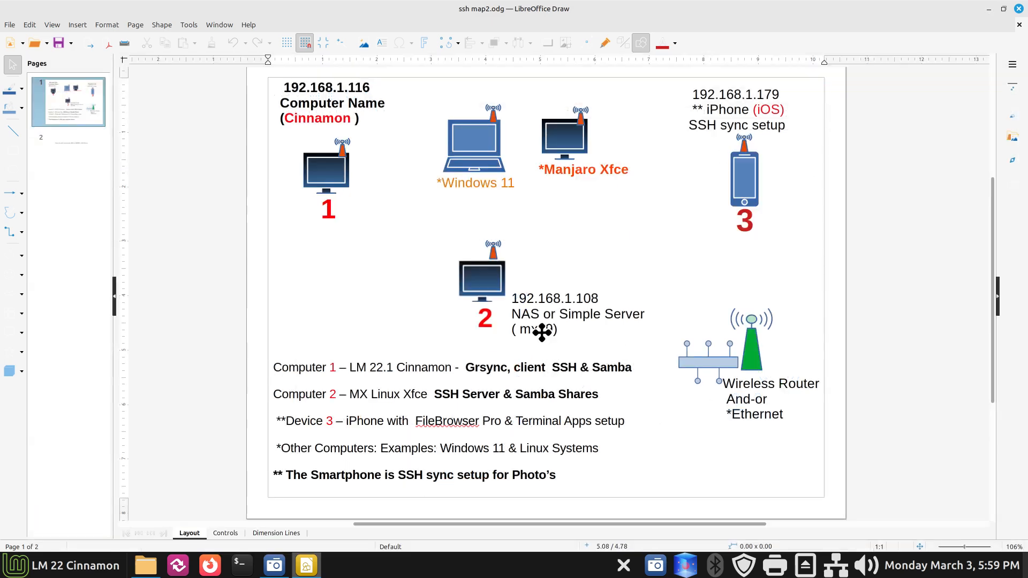